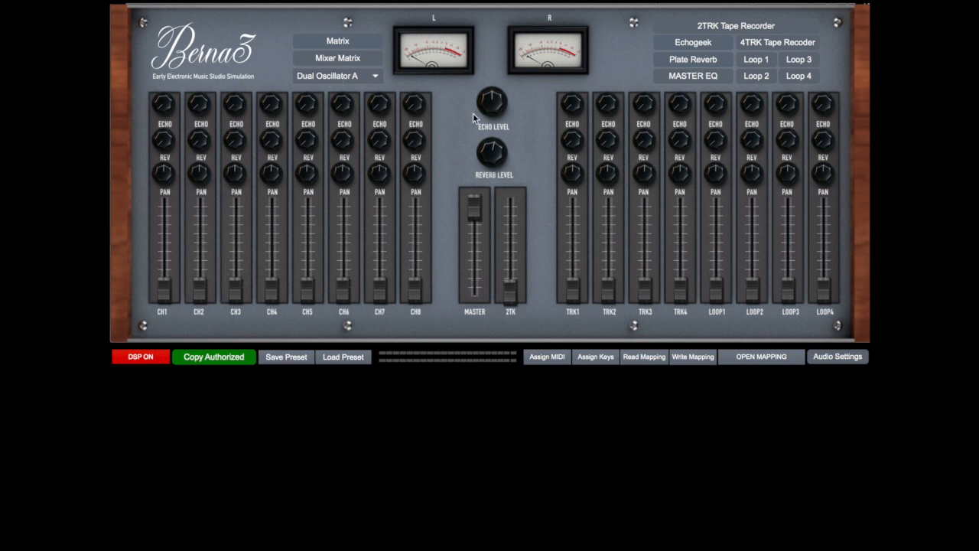
Bring up the Dual Oscillator A, TieftoneGenerator and AG10Sine-Square Generator units to view their front panels
{"action": "left_click_drag", "start_coordinate": [500, 157], "coordinate": [500, 162]}
{"action": "left_click", "coordinate": [375, 77]}
{"action": "left_click", "coordinate": [376, 90]}
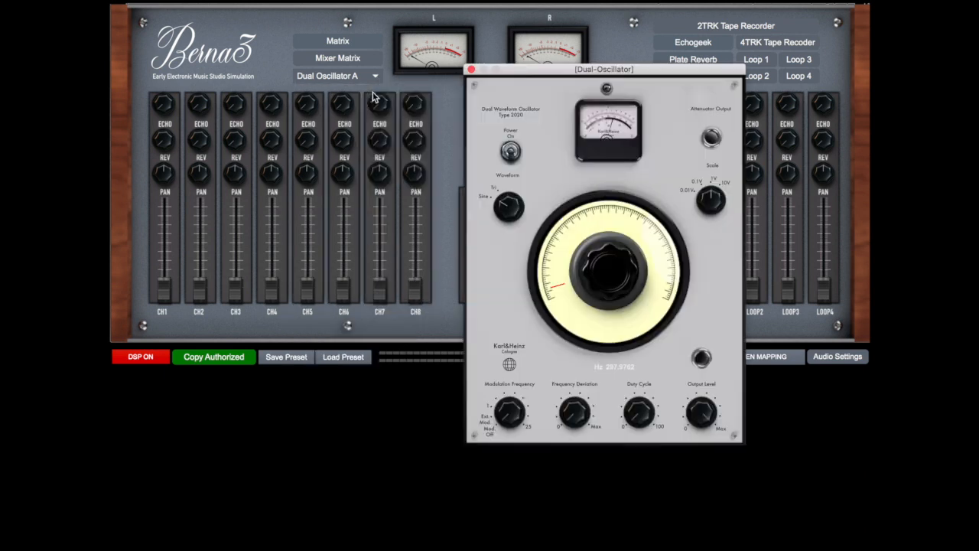
{"action": "left_click_drag", "start_coordinate": [576, 78], "coordinate": [582, 7]}
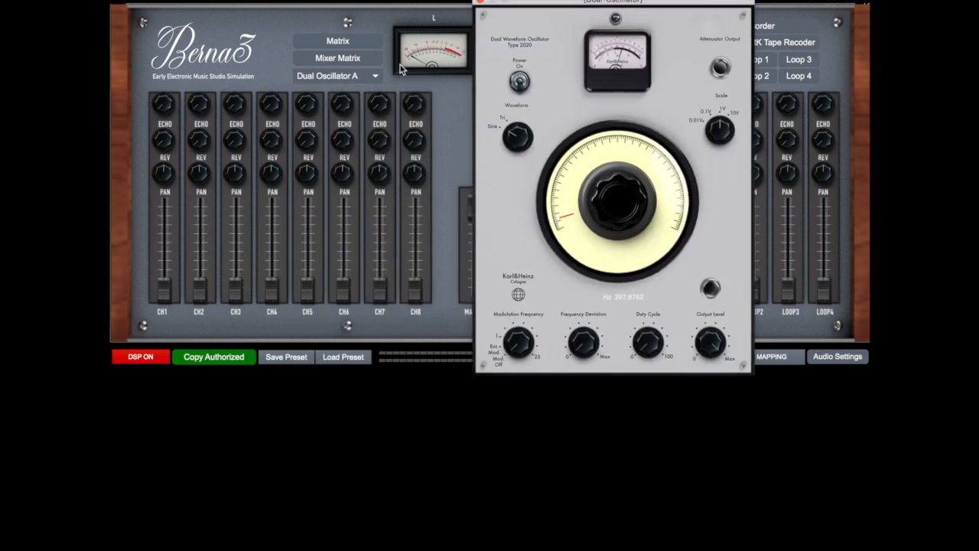
{"action": "left_click", "coordinate": [369, 72]}
{"action": "left_click", "coordinate": [354, 133]}
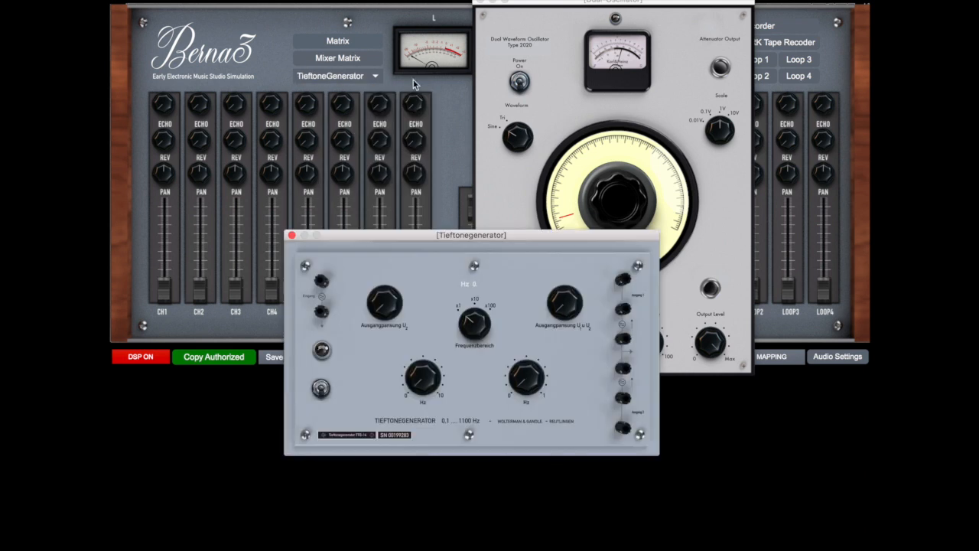
{"action": "left_click", "coordinate": [360, 76]}
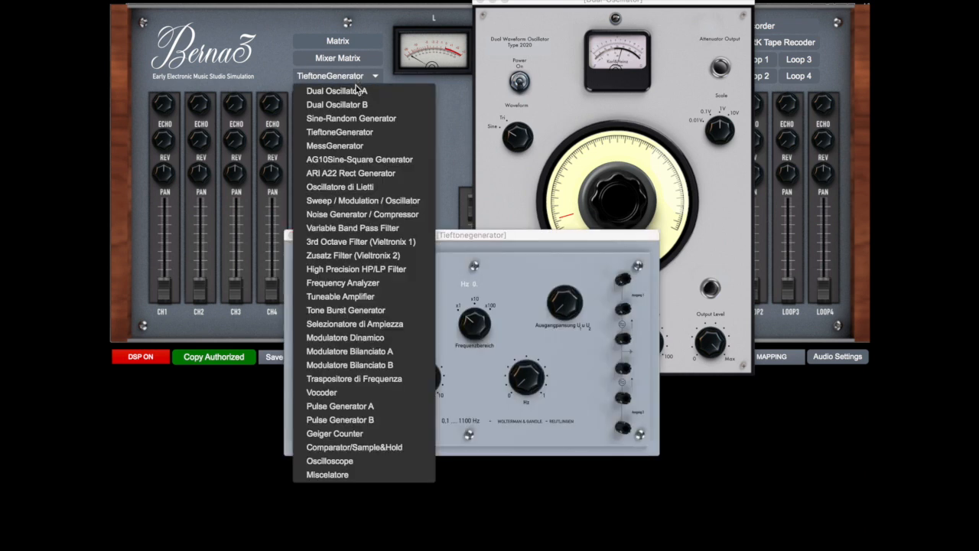
{"action": "left_click", "coordinate": [357, 160]}
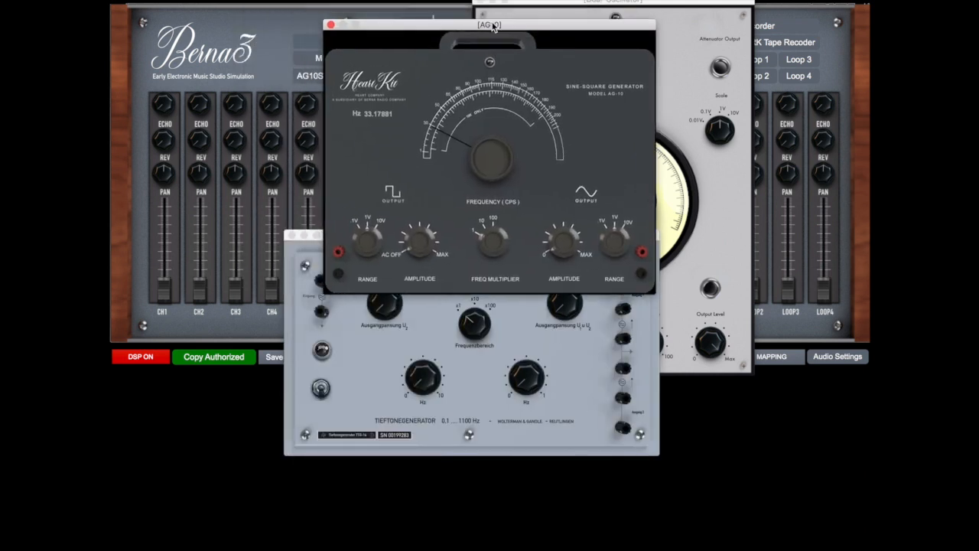
Bring up the Variable Band Pass Filter and the Frequency Analyzer, placing their windows beside the other units
{"action": "left_click", "coordinate": [327, 77]}
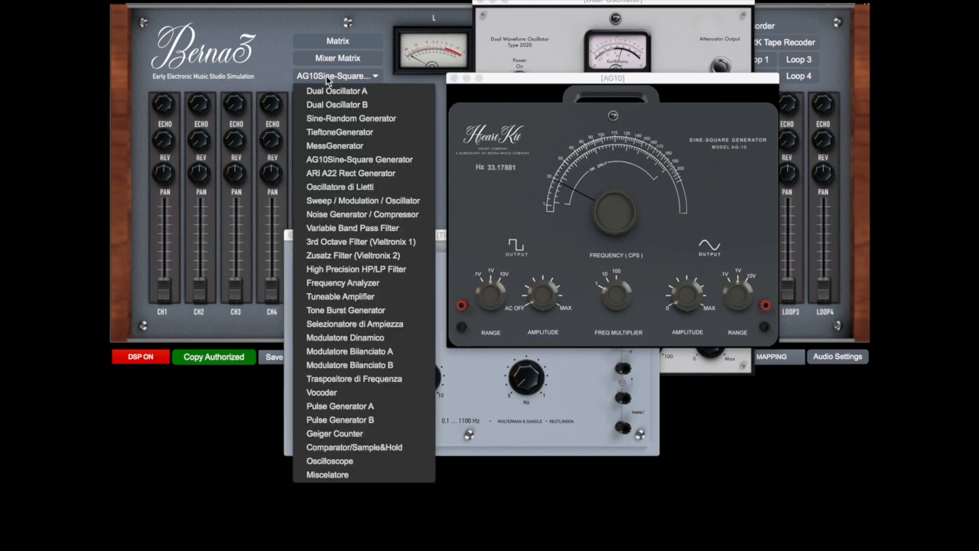
{"action": "left_click", "coordinate": [363, 230]}
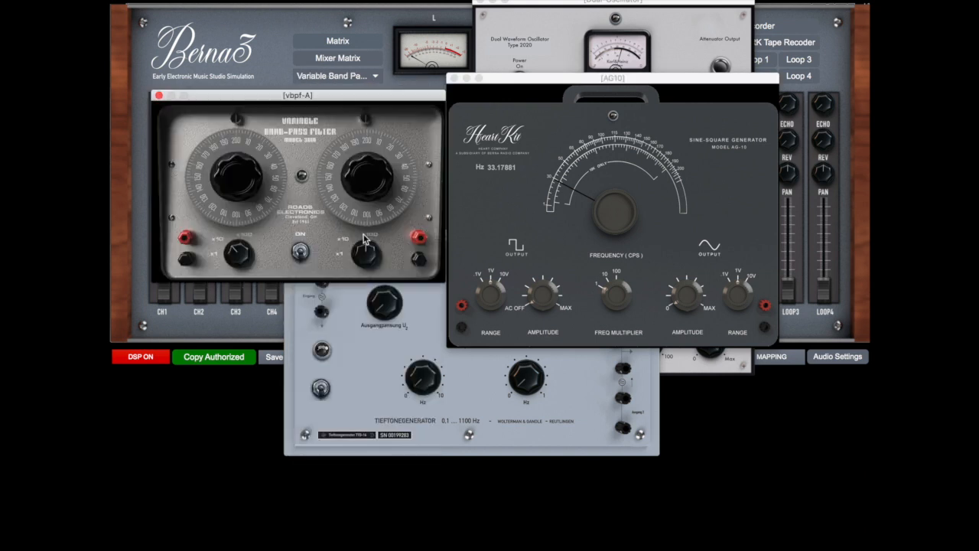
{"action": "left_click", "coordinate": [356, 77]}
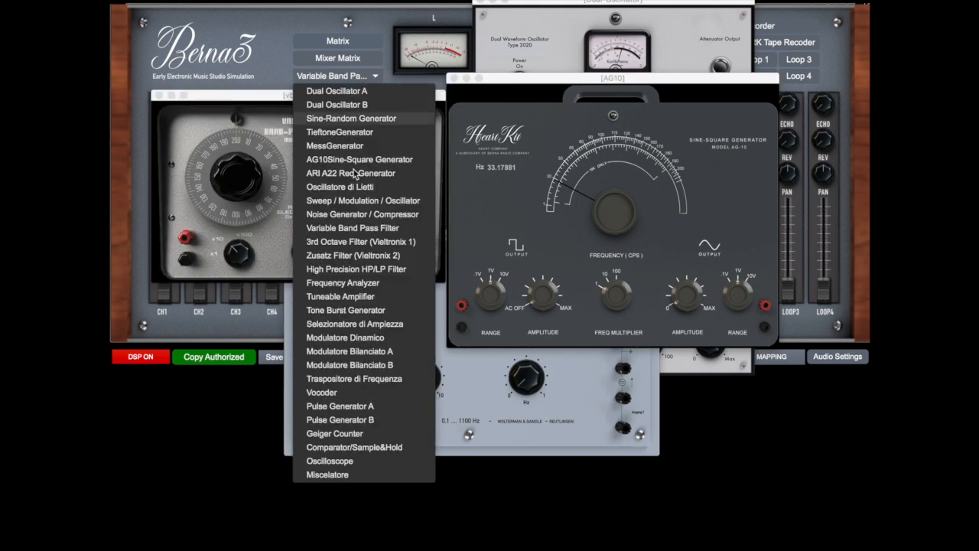
{"action": "left_click", "coordinate": [365, 283]}
{"action": "left_click_drag", "start_coordinate": [368, 9], "coordinate": [645, 94]}
Bring up the Modulatore Dinamico and Traspositore di Frequenza, and move the Traspositore window lower
{"action": "left_click", "coordinate": [352, 80]}
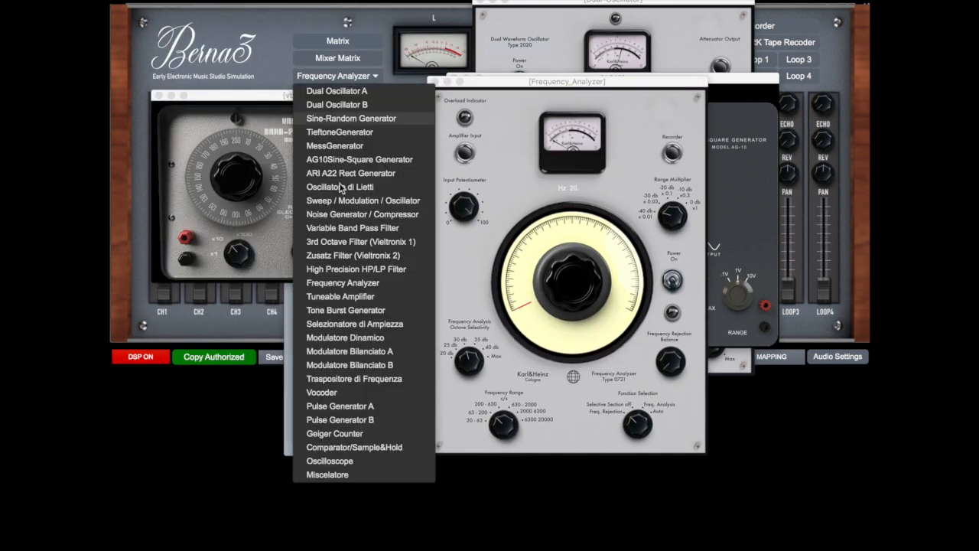
{"action": "left_click", "coordinate": [348, 337]}
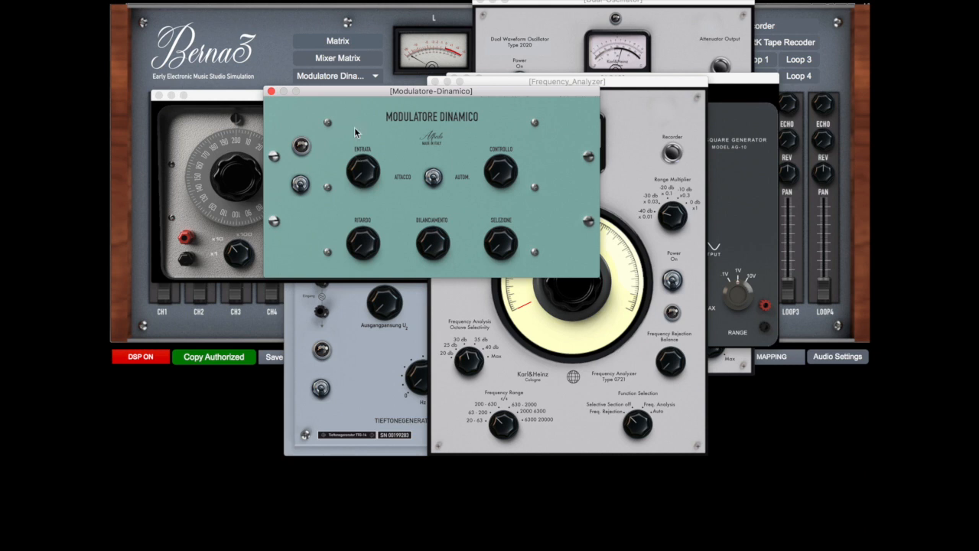
{"action": "left_click", "coordinate": [345, 77]}
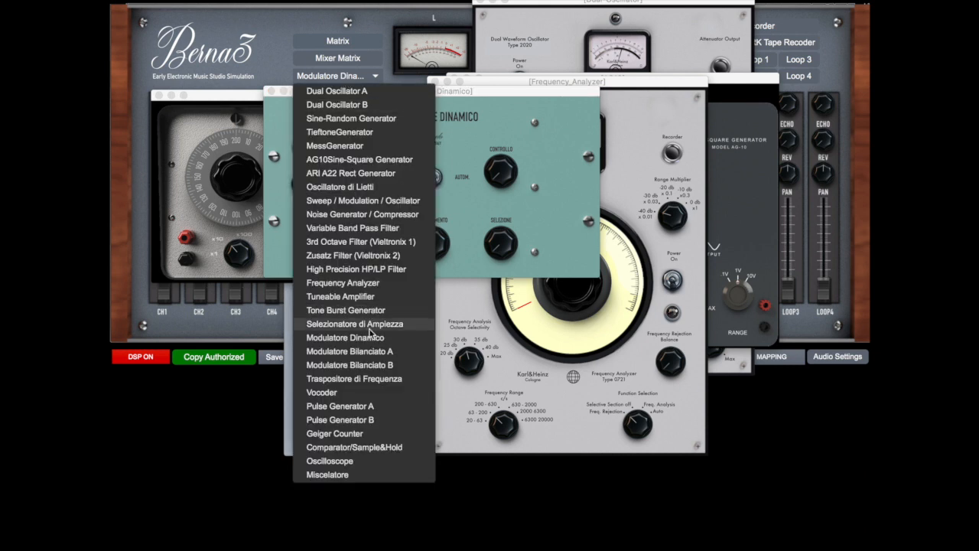
{"action": "left_click", "coordinate": [372, 381]}
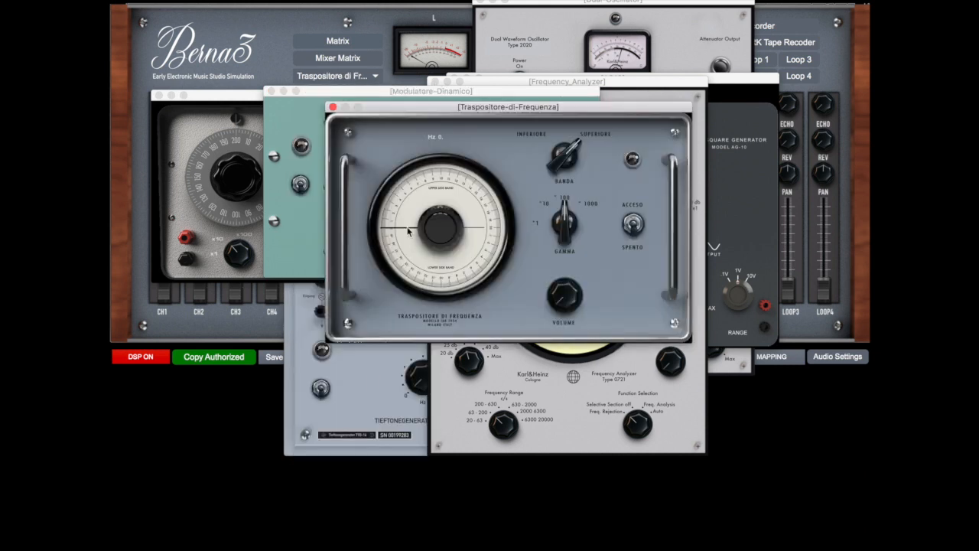
{"action": "left_click_drag", "start_coordinate": [449, 107], "coordinate": [481, 176]}
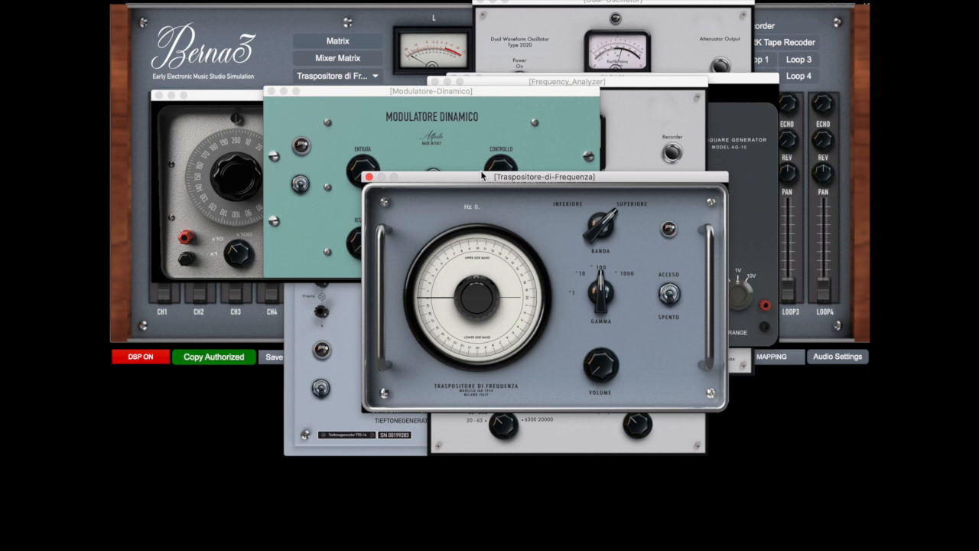
{"action": "left_click_drag", "start_coordinate": [482, 176], "coordinate": [484, 197]}
Close all the open generator, filter and modulator windows, leaving only the main mixer
{"action": "left_click", "coordinate": [370, 198]}
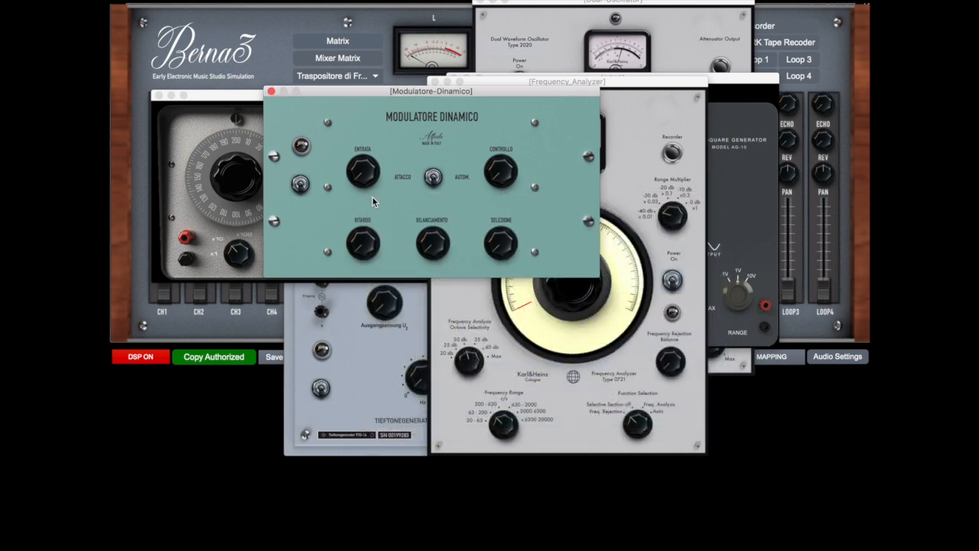
{"action": "key", "text": "super+w"}
{"action": "key", "text": "super+w"}
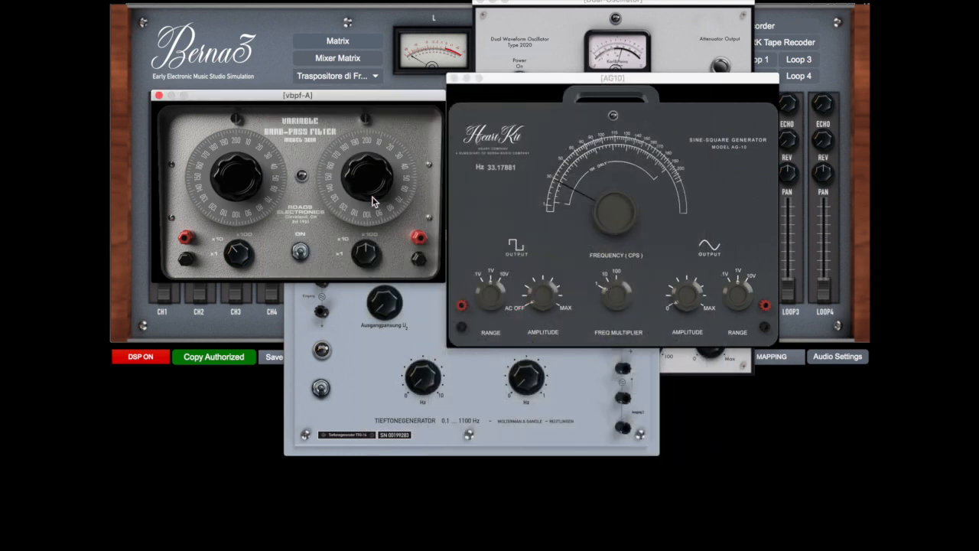
{"action": "key", "text": "super+w"}
{"action": "key", "text": "super+w"}
{"action": "key", "text": "super+w"}
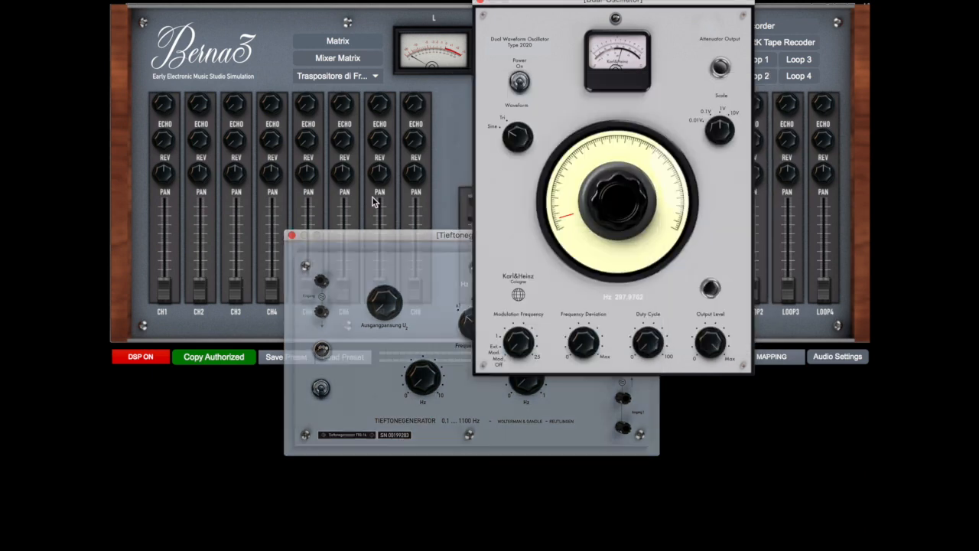
{"action": "key", "text": "super+w"}
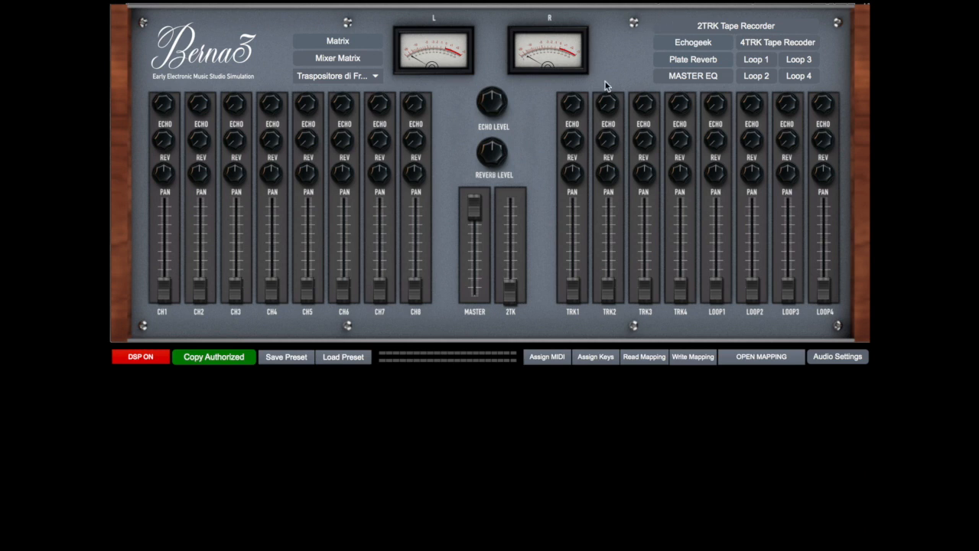
Open the 2TRK and 4TRK tape recorders and move their windows to the upper edge of the mixer
{"action": "left_click", "coordinate": [691, 30]}
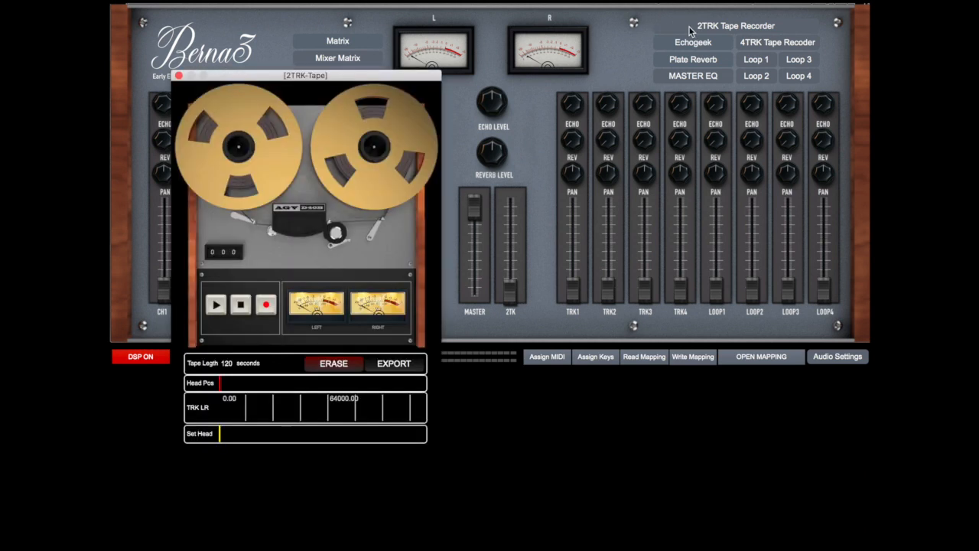
{"action": "left_click_drag", "start_coordinate": [387, 80], "coordinate": [378, 16]}
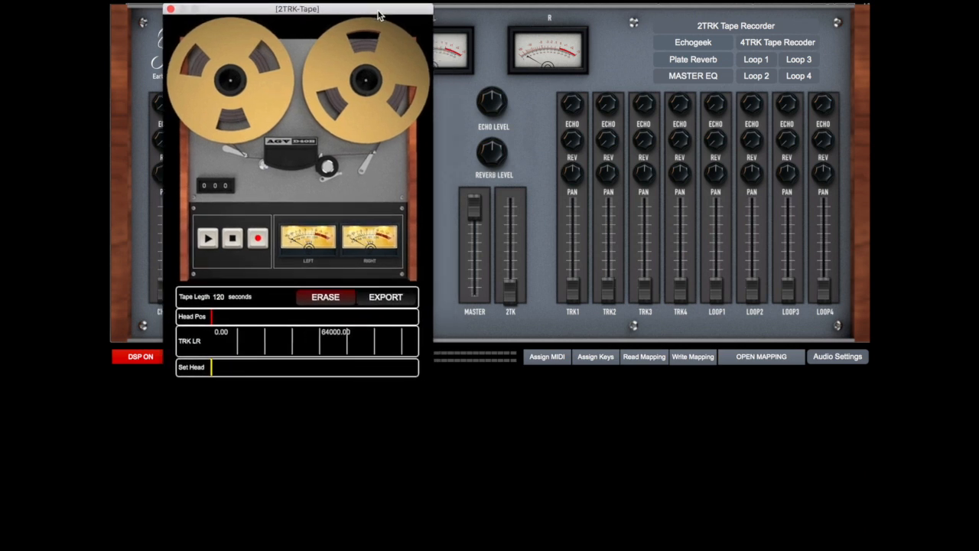
{"action": "left_click", "coordinate": [750, 47]}
{"action": "left_click_drag", "start_coordinate": [513, 69], "coordinate": [512, 10]}
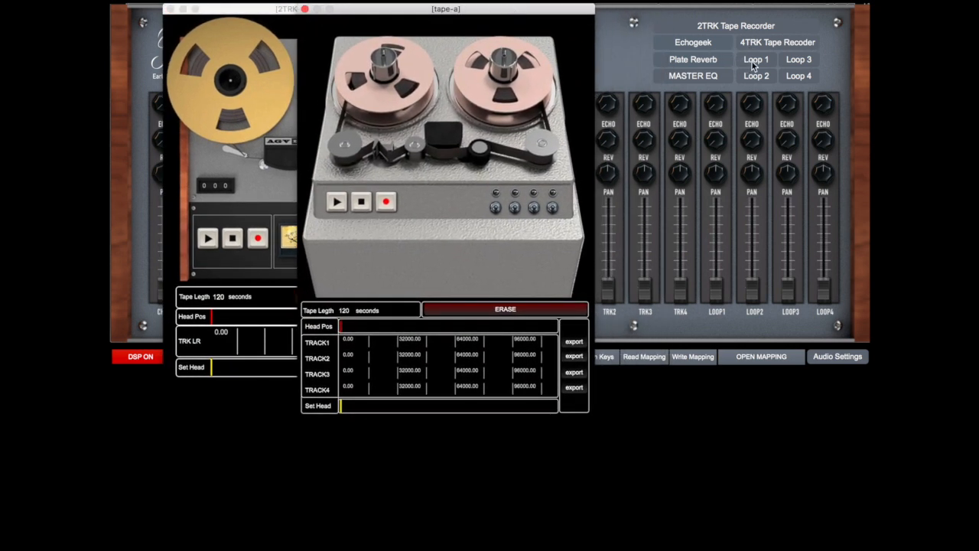
Open the Loop 1, Loop 2 and Loop 4 tape loop units, arranging their windows in a cascade
{"action": "left_click", "coordinate": [755, 64]}
{"action": "left_click_drag", "start_coordinate": [648, 6], "coordinate": [531, 51]}
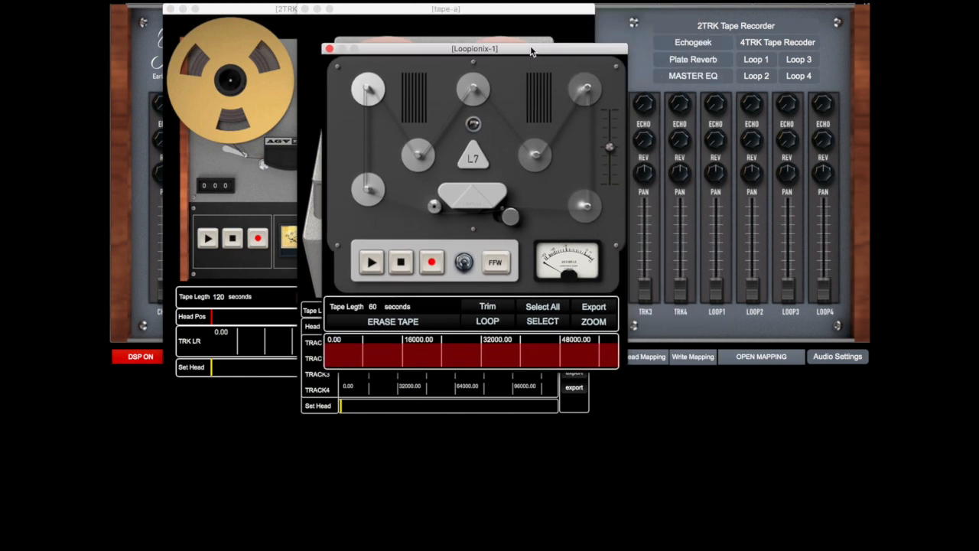
{"action": "left_click", "coordinate": [755, 77]}
{"action": "left_click_drag", "start_coordinate": [692, 155], "coordinate": [612, 106]}
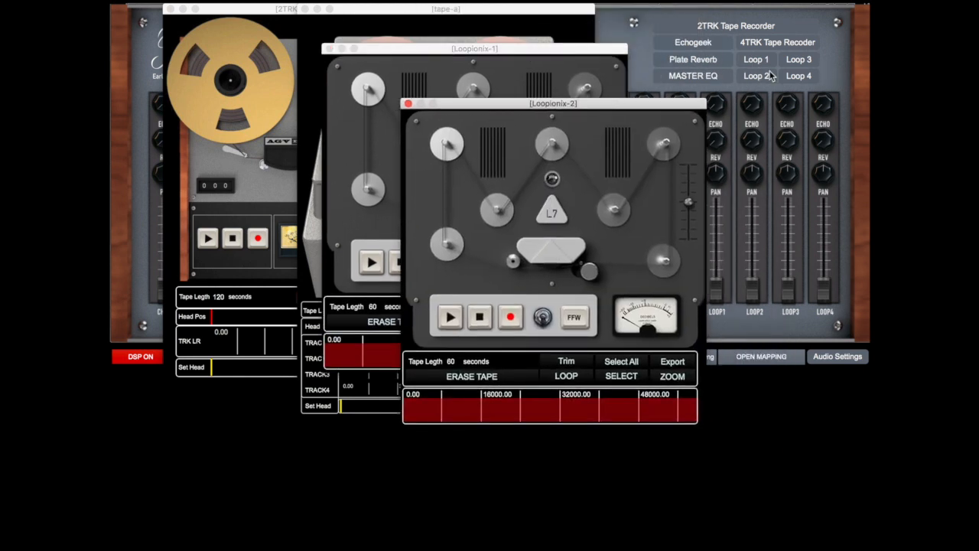
{"action": "left_click", "coordinate": [796, 79]}
Close all the tape loop and tape recorder windows
{"action": "left_click", "coordinate": [436, 4]}
{"action": "left_click", "coordinate": [411, 107]}
{"action": "left_click", "coordinate": [329, 49]}
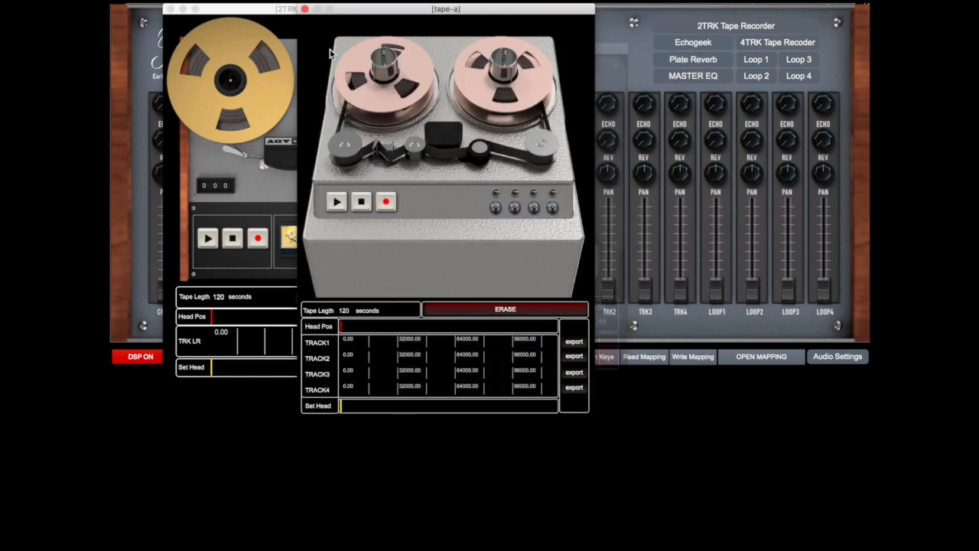
{"action": "left_click", "coordinate": [306, 9]}
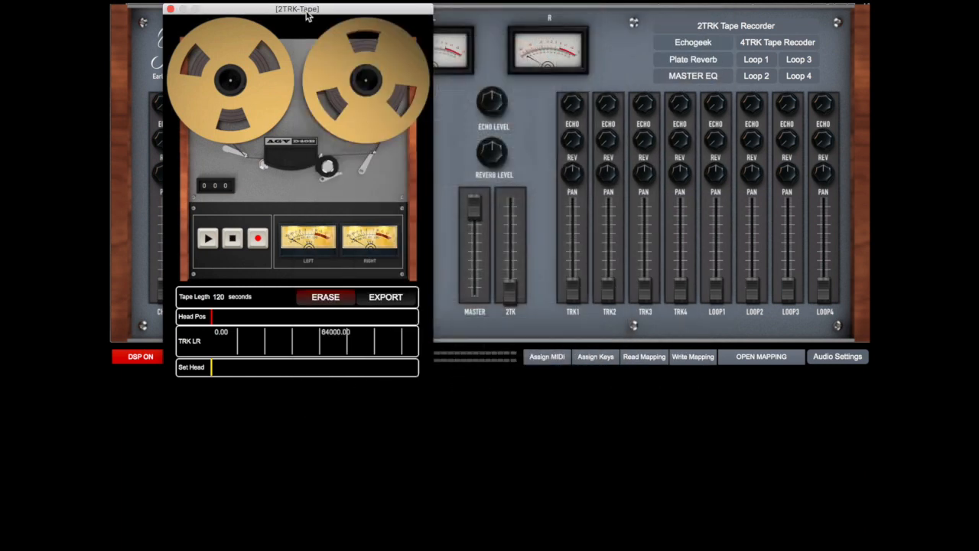
{"action": "left_click", "coordinate": [170, 9]}
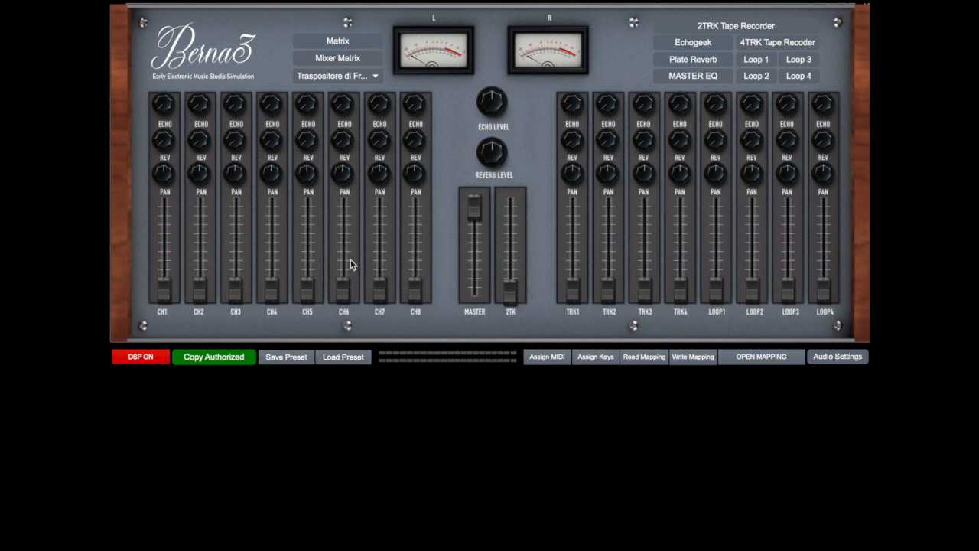
Route DUAL OSC A OUT to MIXER CH1 IN in the Matrix, and close the Matrix window
{"action": "left_click", "coordinate": [340, 43]}
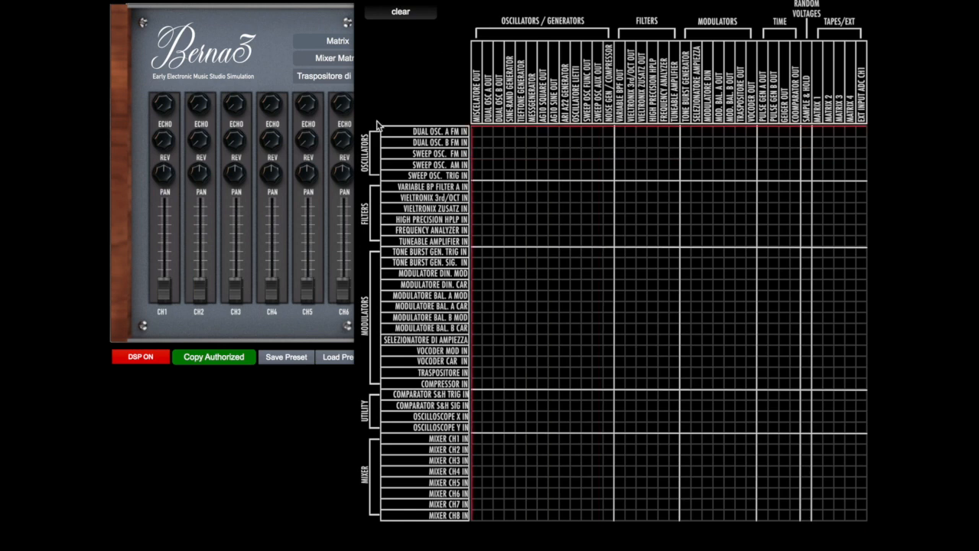
{"action": "left_click", "coordinate": [364, 2]}
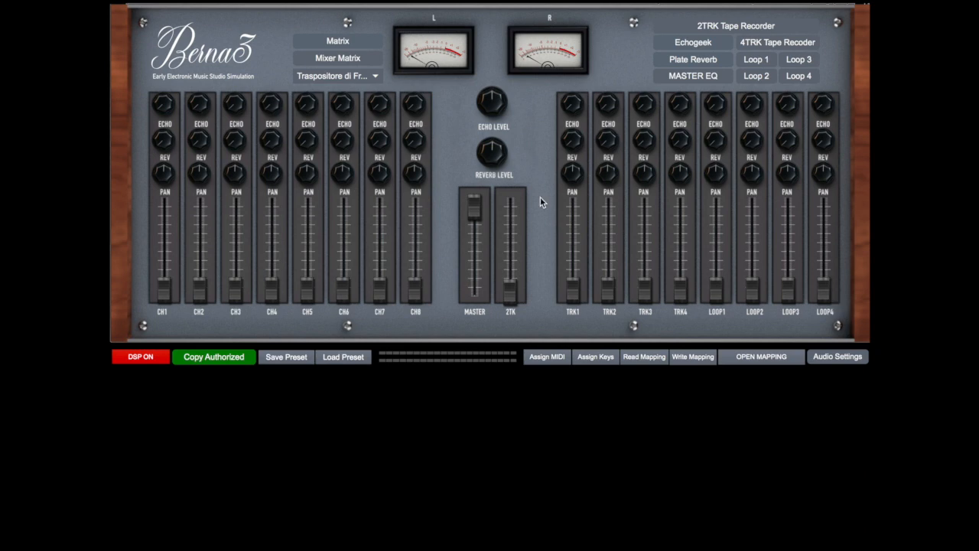
{"action": "left_click", "coordinate": [352, 43]}
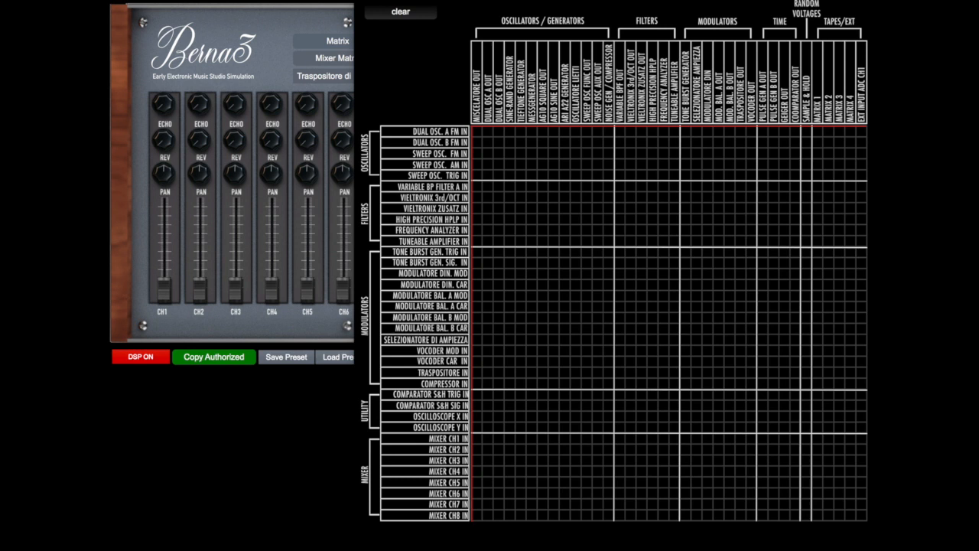
{"action": "left_click_drag", "start_coordinate": [460, 1], "coordinate": [457, 0]}
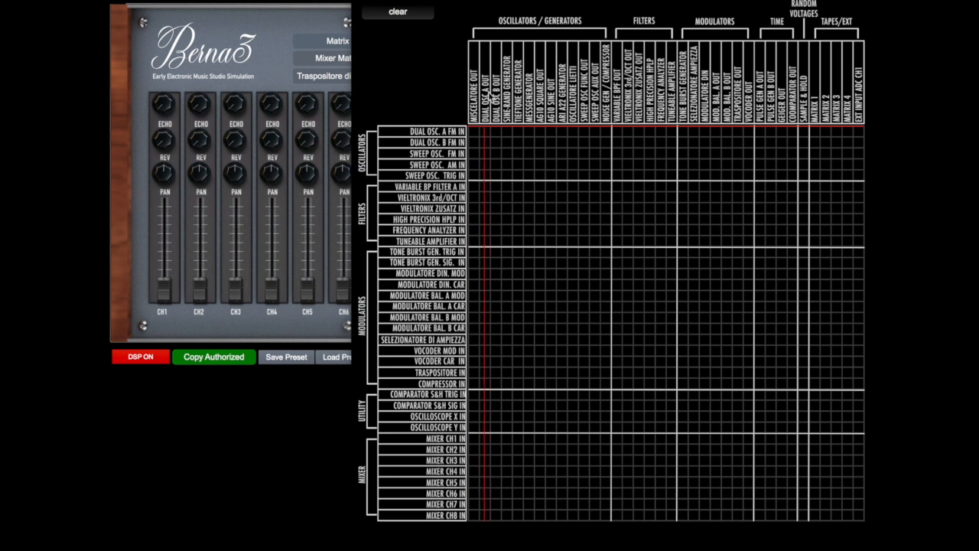
{"action": "left_click", "coordinate": [485, 439]}
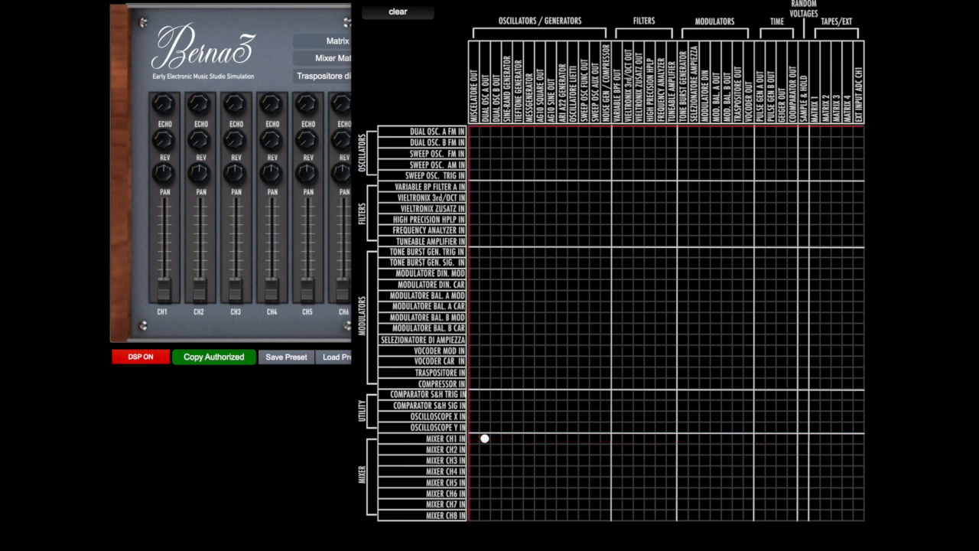
{"action": "left_click", "coordinate": [360, 1]}
Route MIXER CH1 OUT to MASTER OUT LR + 2TRK TAPE IN in the Mixer Matrix, and close its window
{"action": "left_click", "coordinate": [364, 59]}
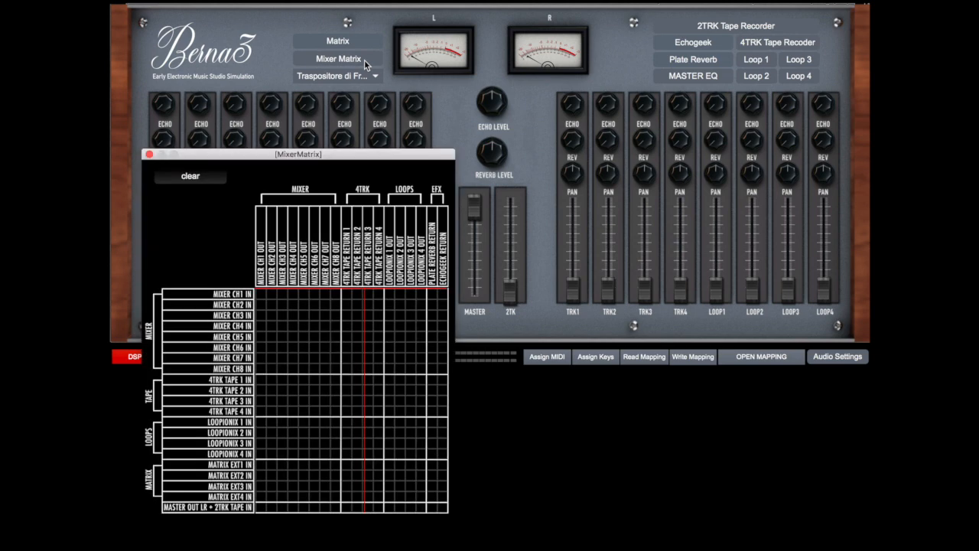
{"action": "left_click_drag", "start_coordinate": [362, 157], "coordinate": [655, 9]}
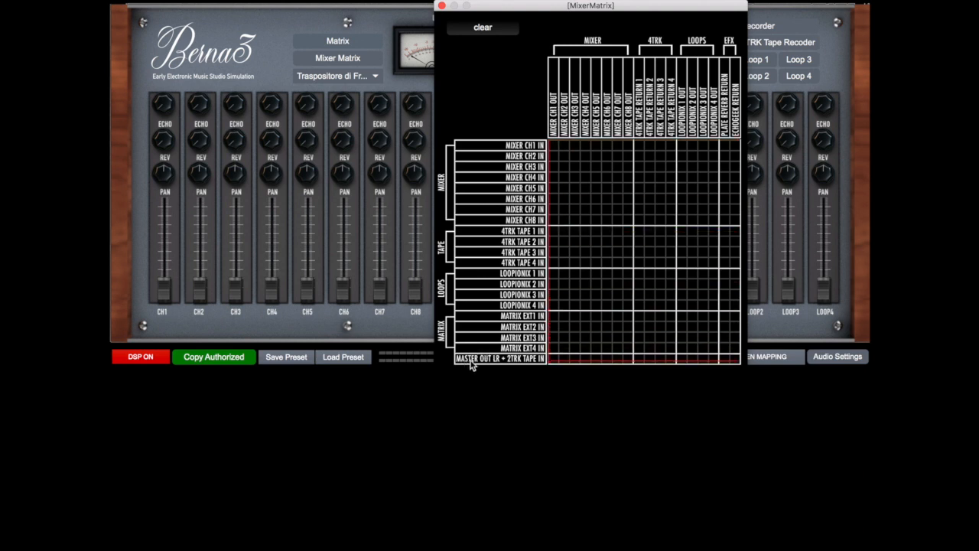
{"action": "left_click", "coordinate": [553, 359]}
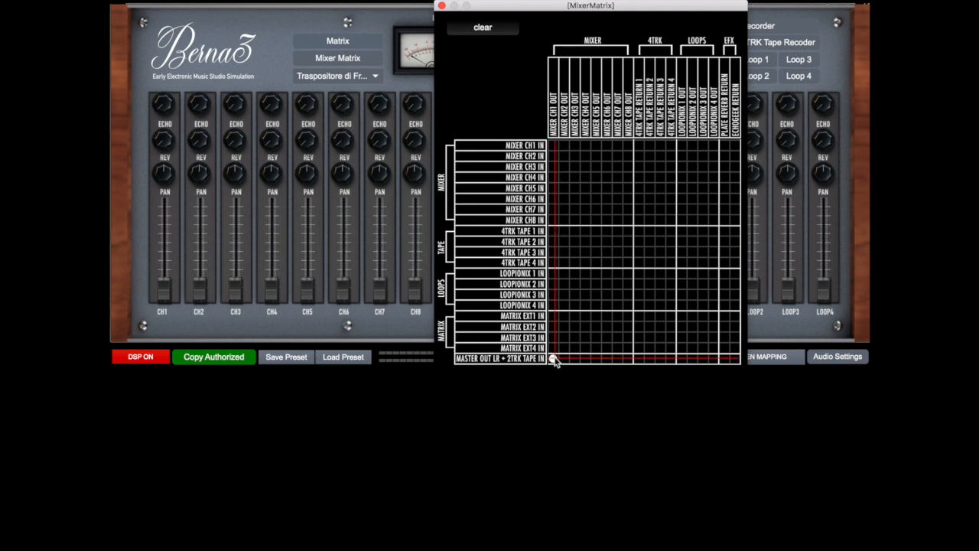
{"action": "left_click", "coordinate": [442, 6]}
Open Dual Oscillator A, switch its power on and turn the frequency dial to about 476 Hz
{"action": "left_click", "coordinate": [348, 76]}
{"action": "left_click", "coordinate": [343, 93]}
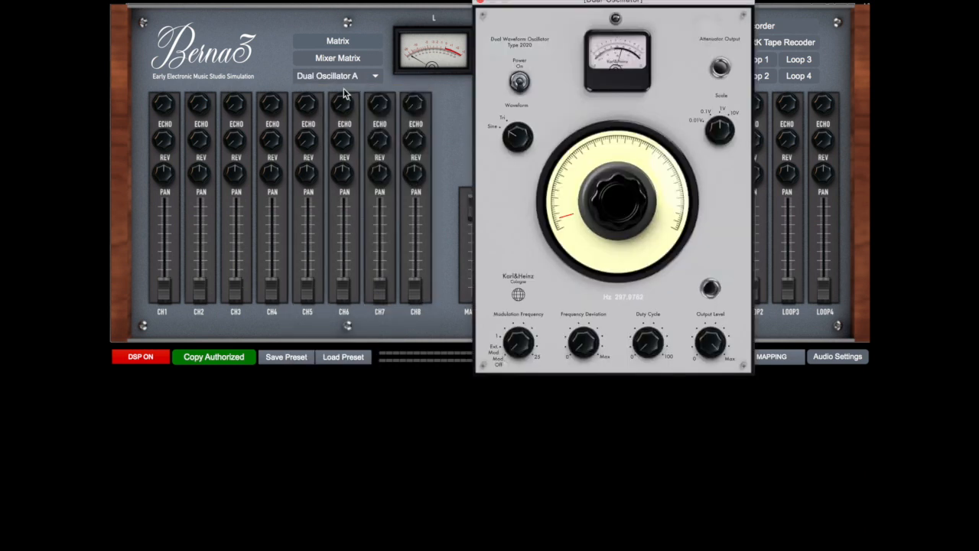
{"action": "left_click", "coordinate": [520, 81]}
{"action": "left_click_drag", "start_coordinate": [567, 221], "coordinate": [566, 218]}
{"action": "left_click_drag", "start_coordinate": [565, 193], "coordinate": [565, 208]}
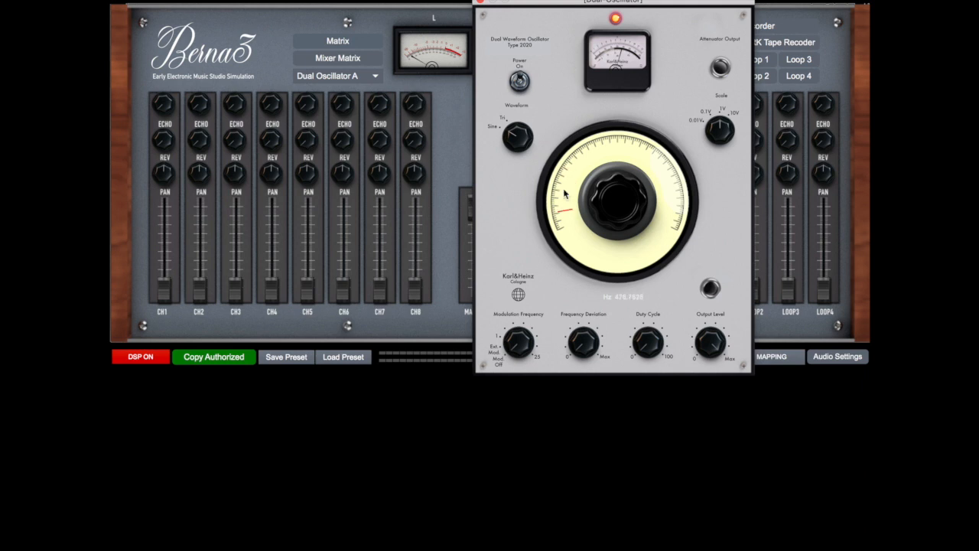
Raise the CH1 fader to just above mid-travel and lower the oscillator's frequency to just under 90 Hz
{"action": "left_click_drag", "start_coordinate": [618, 200], "coordinate": [618, 175]}
{"action": "left_click_drag", "start_coordinate": [564, 217], "coordinate": [571, 175]}
{"action": "left_click_drag", "start_coordinate": [168, 291], "coordinate": [163, 242]}
{"action": "key", "text": "XF86AudioRaiseVolume"}
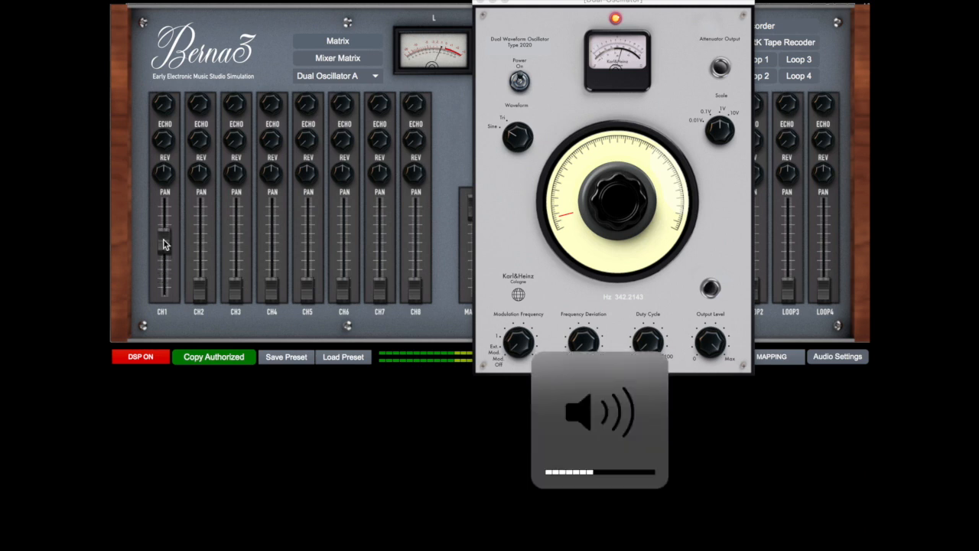
{"action": "left_click_drag", "start_coordinate": [163, 239], "coordinate": [163, 227]}
{"action": "left_click", "coordinate": [558, 218]}
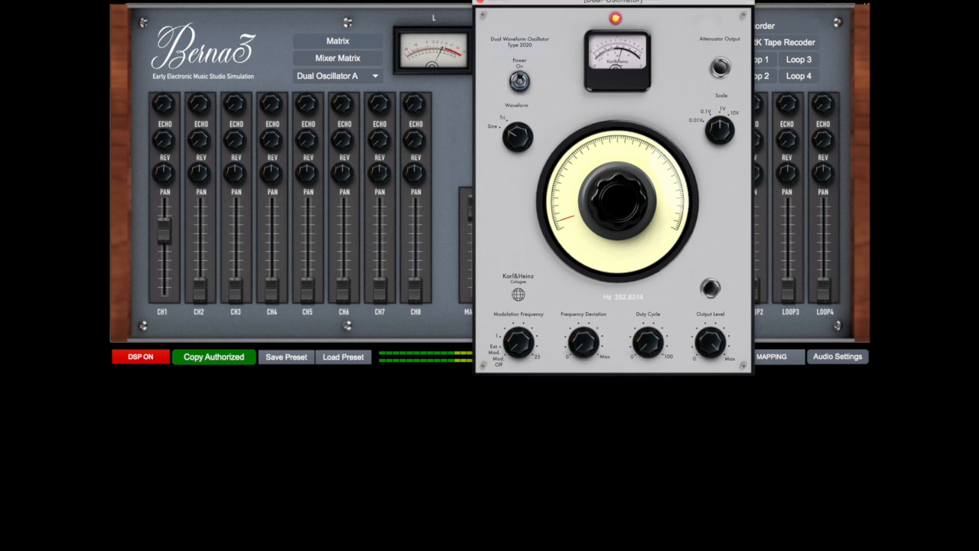
{"action": "left_click_drag", "start_coordinate": [564, 214], "coordinate": [564, 214]}
Switch the oscillator's power off and on again, and close its window
{"action": "left_click", "coordinate": [521, 82]}
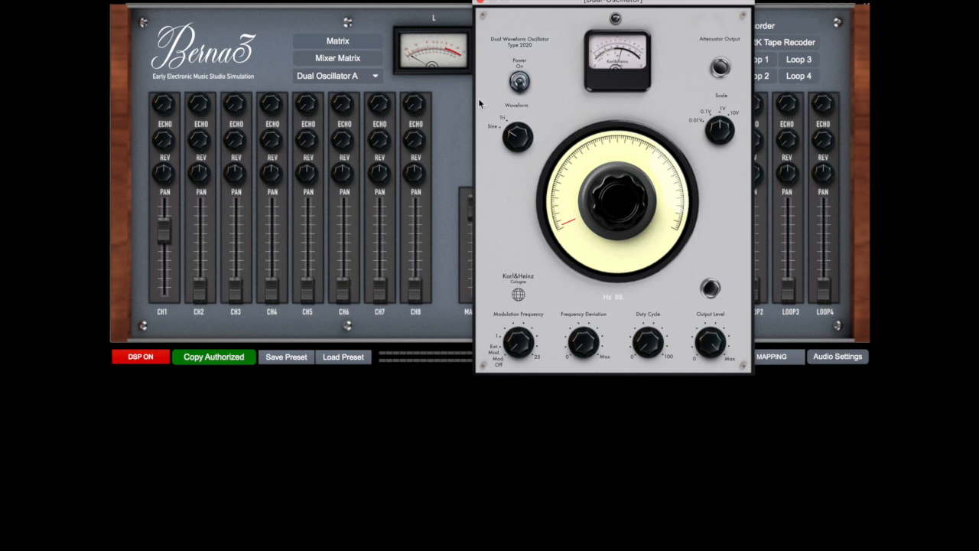
{"action": "left_click", "coordinate": [519, 82]}
{"action": "left_click", "coordinate": [480, 4]}
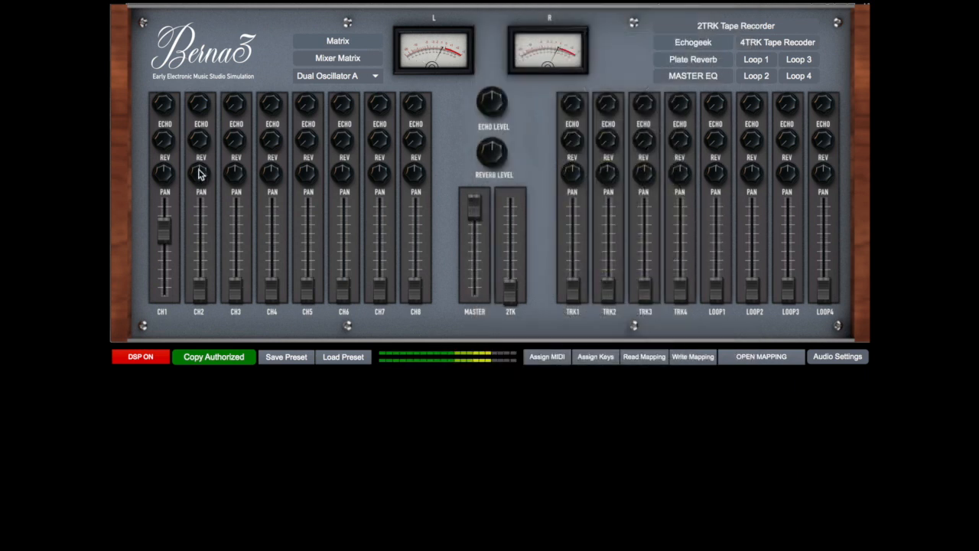
Raise CH1 slightly, set the 2TRK Tape Recorder's tape length to 240 seconds and record about 13 seconds of the signal
{"action": "left_click_drag", "start_coordinate": [164, 237], "coordinate": [165, 223]}
{"action": "left_click", "coordinate": [705, 26]}
{"action": "left_click_drag", "start_coordinate": [404, 16], "coordinate": [761, 17]}
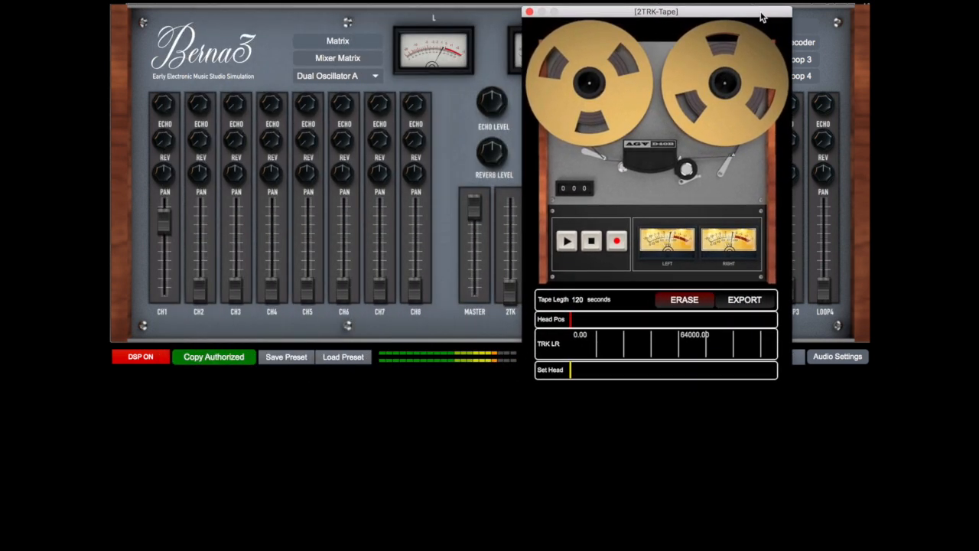
{"action": "double_click", "coordinate": [578, 300]}
{"action": "type", "text": "2"}
{"action": "key", "text": "Return"}
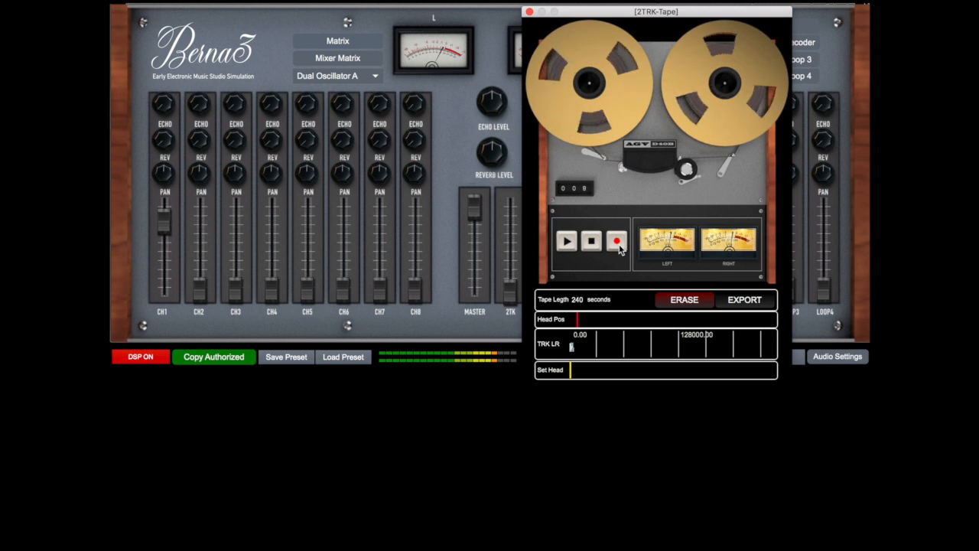
{"action": "left_click", "coordinate": [593, 243]}
Pull the CH1 fader fully down, raise the 2TK fader close to maximum and briefly play back the two-track tape
{"action": "left_click_drag", "start_coordinate": [163, 220], "coordinate": [164, 289]}
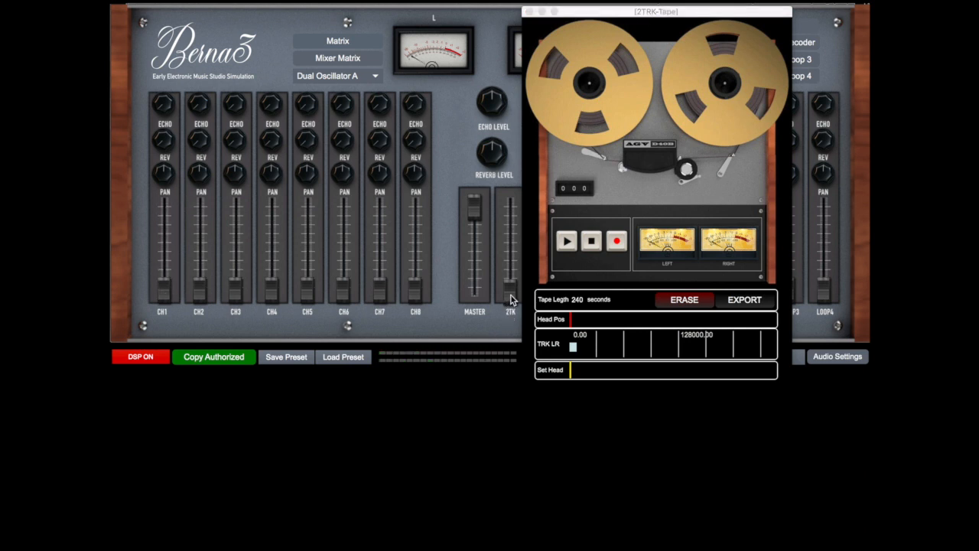
{"action": "left_click_drag", "start_coordinate": [511, 291], "coordinate": [511, 207]}
{"action": "left_click", "coordinate": [567, 241]}
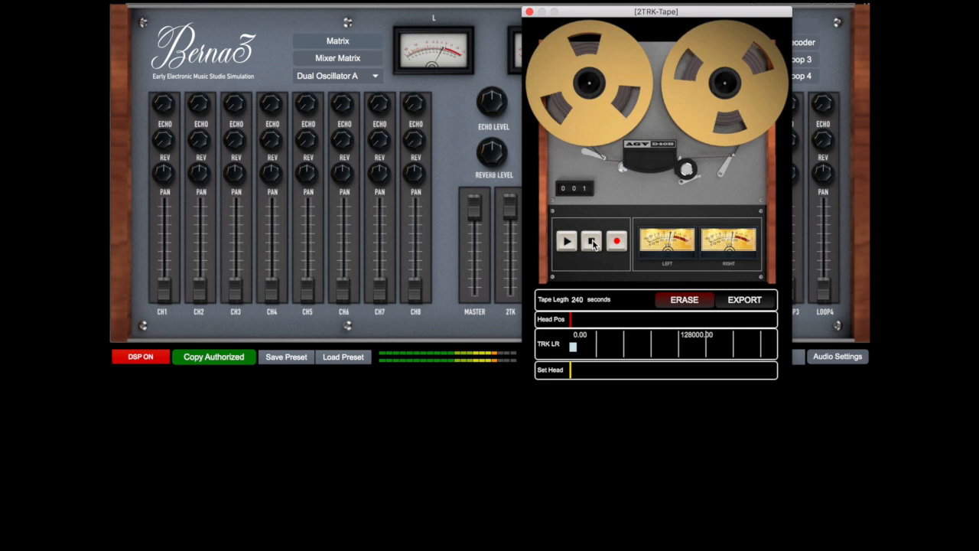
{"action": "left_click", "coordinate": [593, 243]}
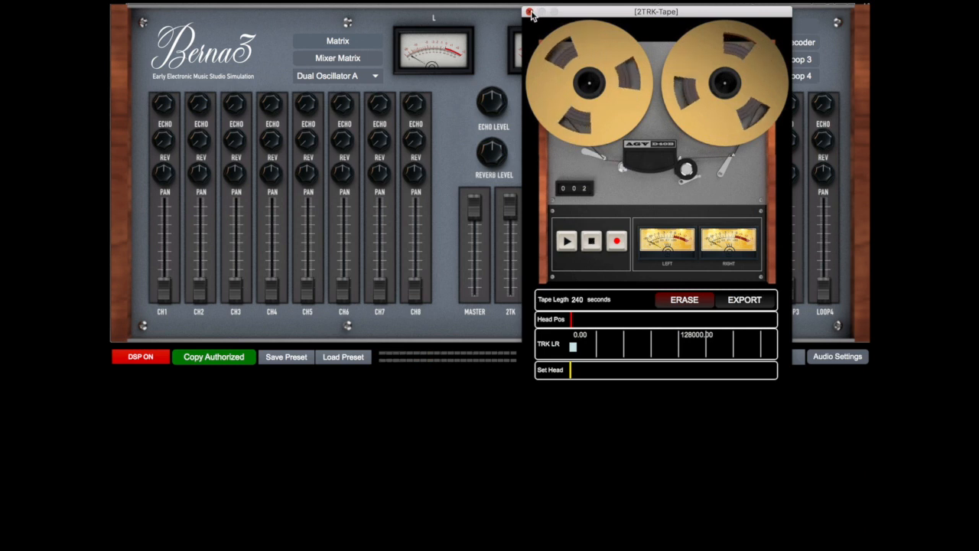
Close the two-track recorder and open the 4TRK Tape Recorder, keeping the channel faders uncovered
{"action": "left_click", "coordinate": [530, 12]}
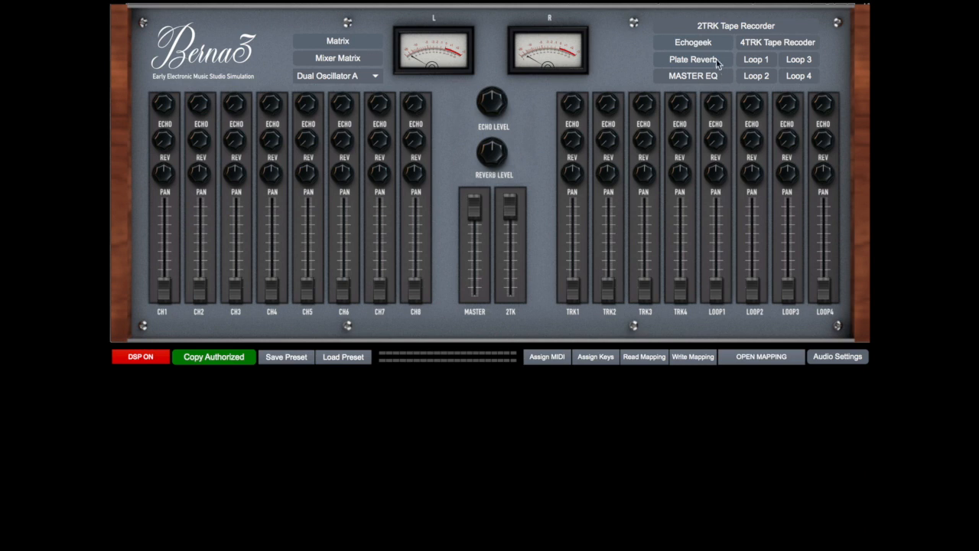
{"action": "left_click", "coordinate": [758, 46]}
{"action": "left_click_drag", "start_coordinate": [549, 16], "coordinate": [772, 11]}
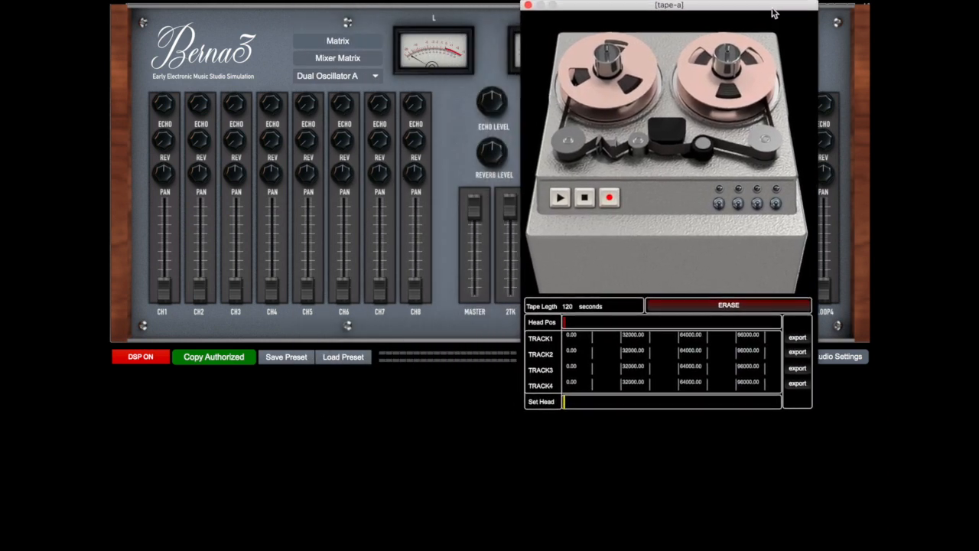
In a cleared Mixer Matrix, route MIXER CH1 OUT to 4TRK TAPE 1 IN and 4TRK TAPE RETURN 1 to MASTER OUT LR + 2TRK TAPE IN
{"action": "left_click", "coordinate": [346, 60]}
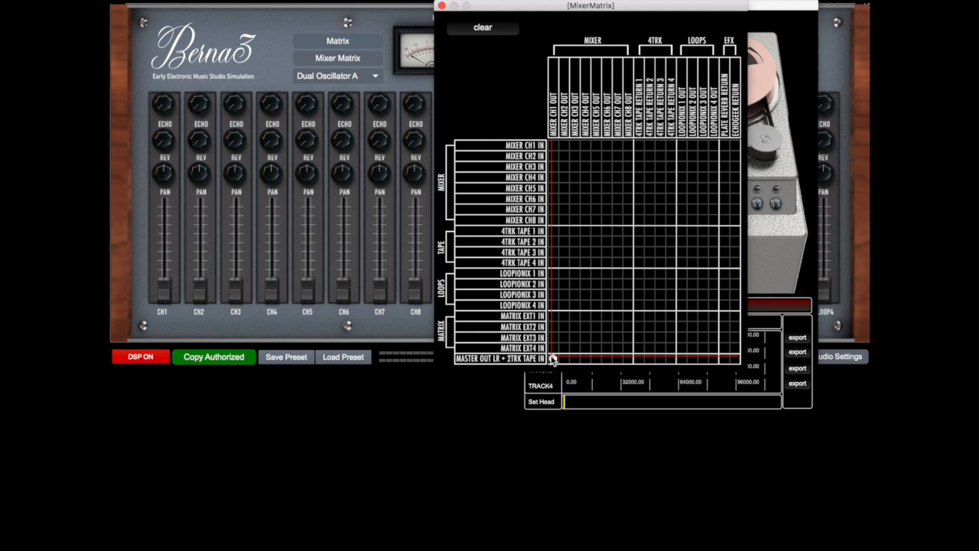
{"action": "left_click", "coordinate": [552, 232]}
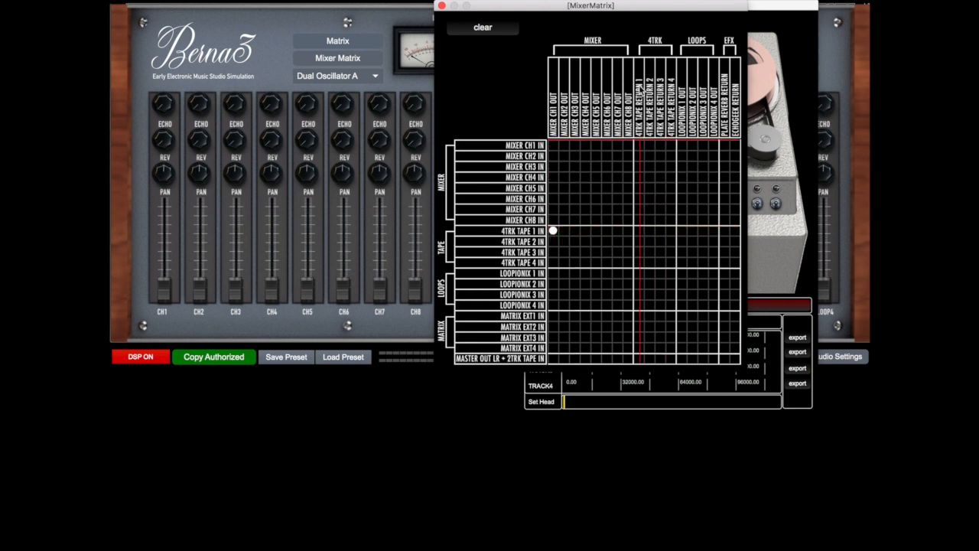
{"action": "left_click", "coordinate": [638, 358]}
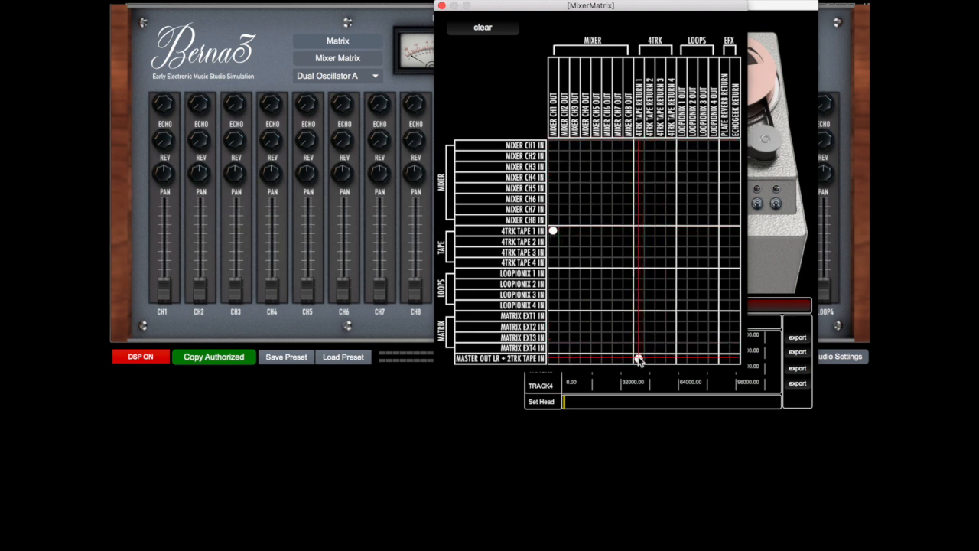
{"action": "left_click", "coordinate": [441, 6]}
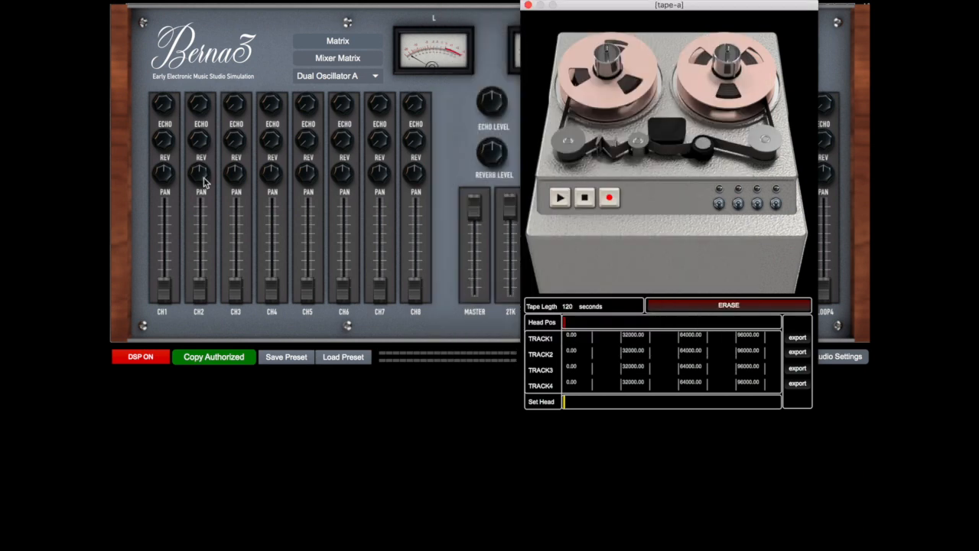
Raise the CH1 and TRK1 faders close to maximum and arm track 1 on the four-track recorder
{"action": "left_click_drag", "start_coordinate": [167, 213], "coordinate": [164, 196]}
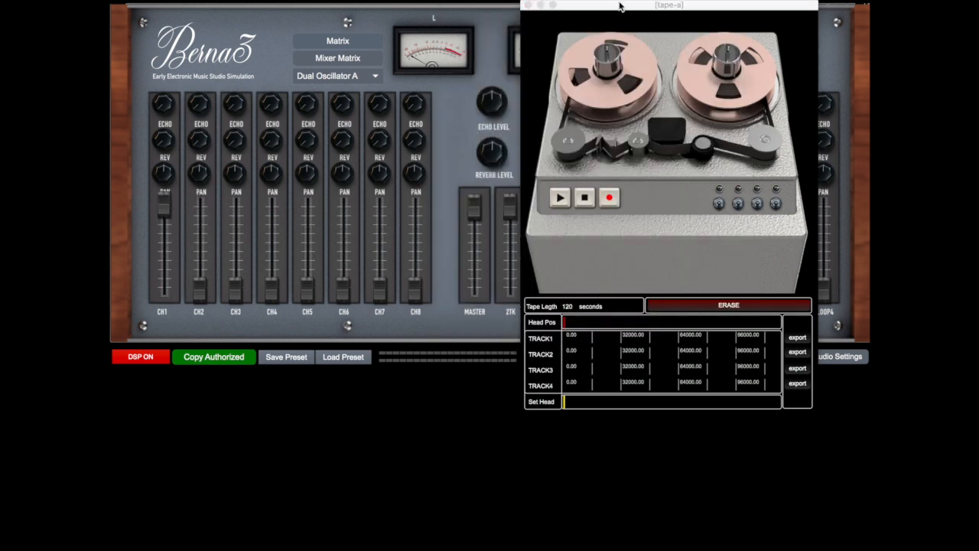
{"action": "left_click_drag", "start_coordinate": [627, 6], "coordinate": [276, 51]}
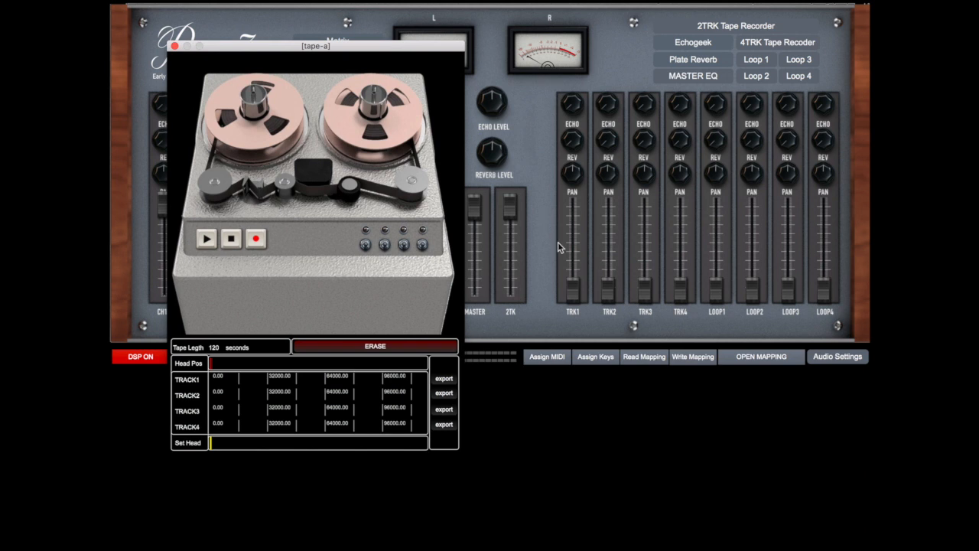
{"action": "left_click_drag", "start_coordinate": [572, 289], "coordinate": [573, 203]}
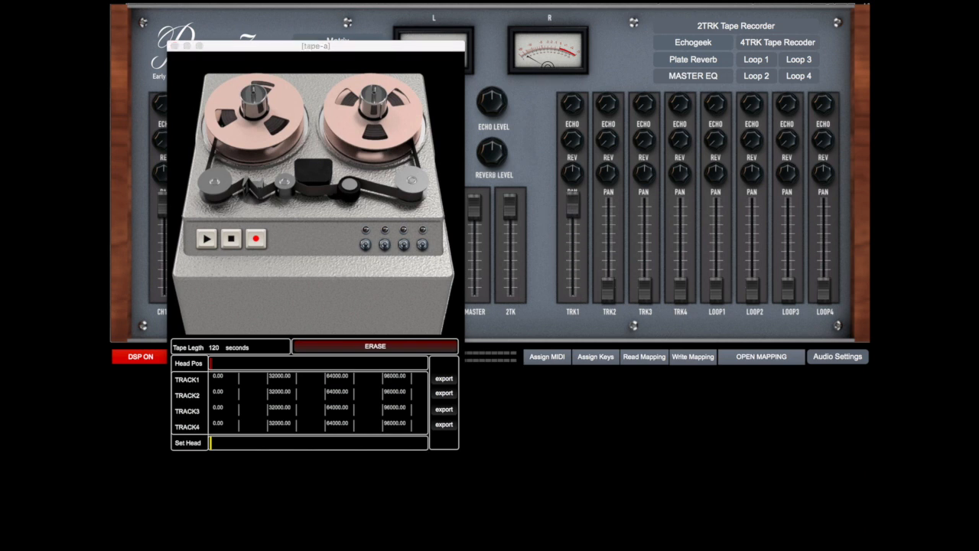
{"action": "left_click", "coordinate": [365, 247]}
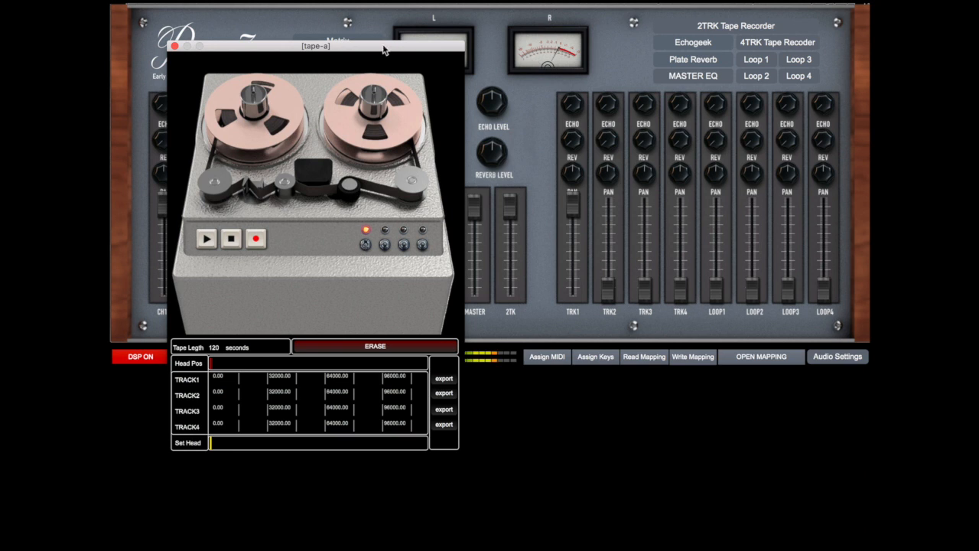
Record several seconds of the oscillator onto track 1 from the start of the tape, and stop
{"action": "left_click_drag", "start_coordinate": [375, 45], "coordinate": [767, 18]}
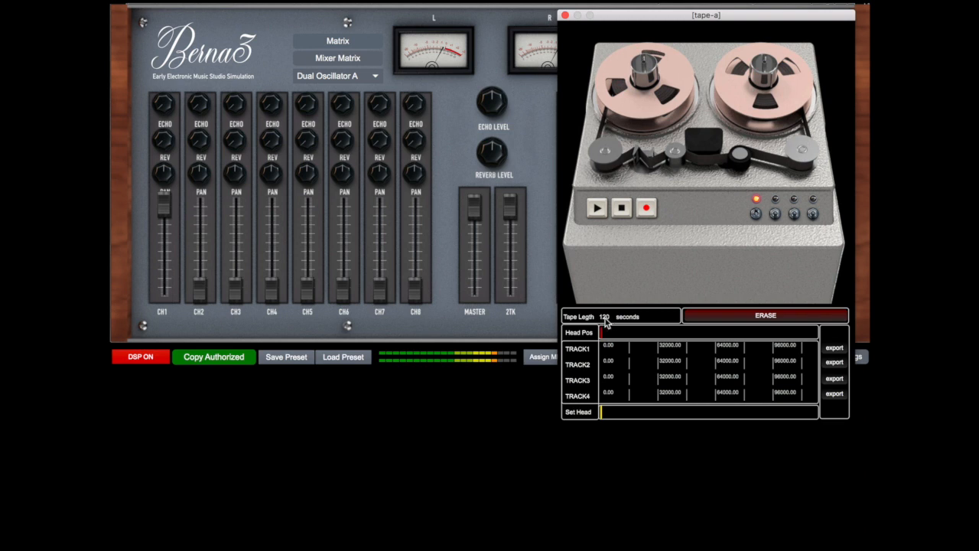
{"action": "left_click", "coordinate": [647, 208]}
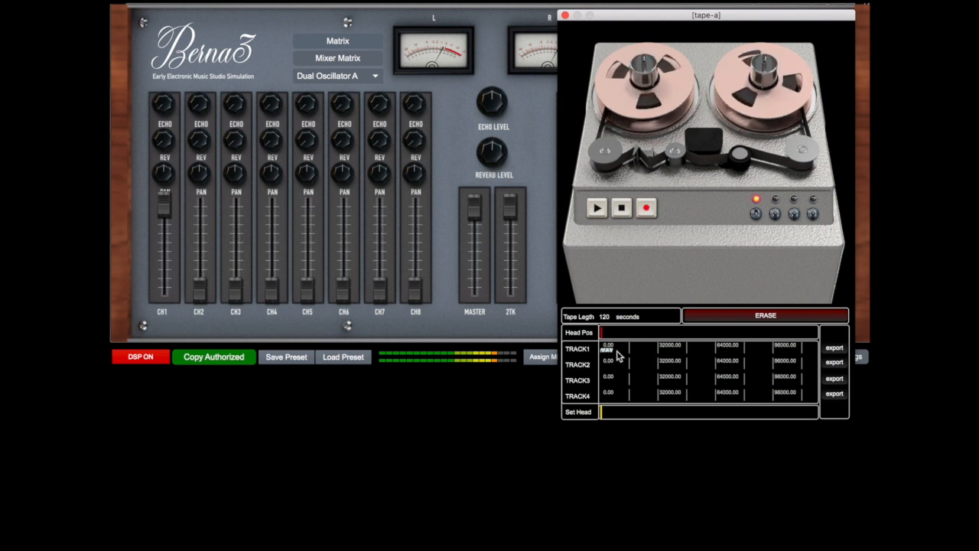
{"action": "left_click", "coordinate": [621, 207]}
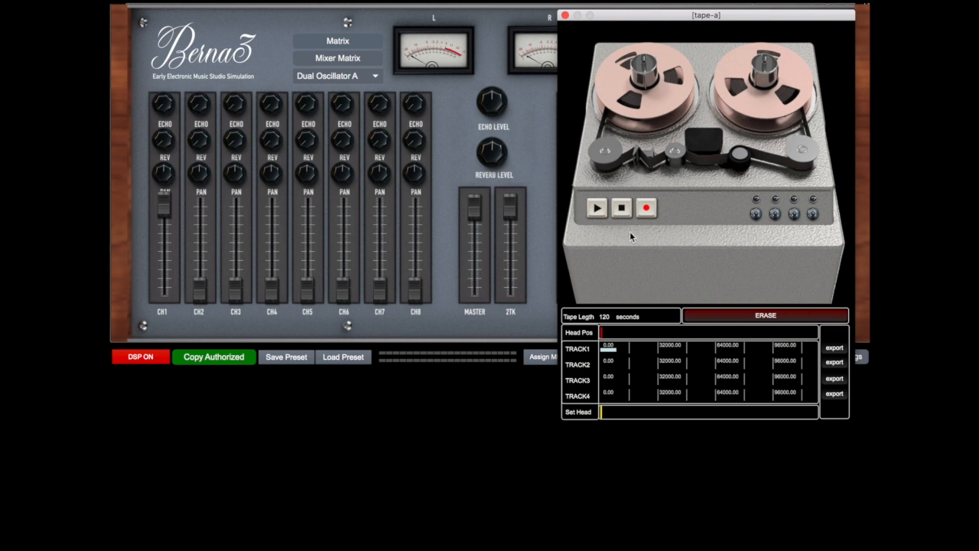
Play back the track 1 take from the tape start and from a Set Head position midway through it
{"action": "left_click", "coordinate": [597, 208]}
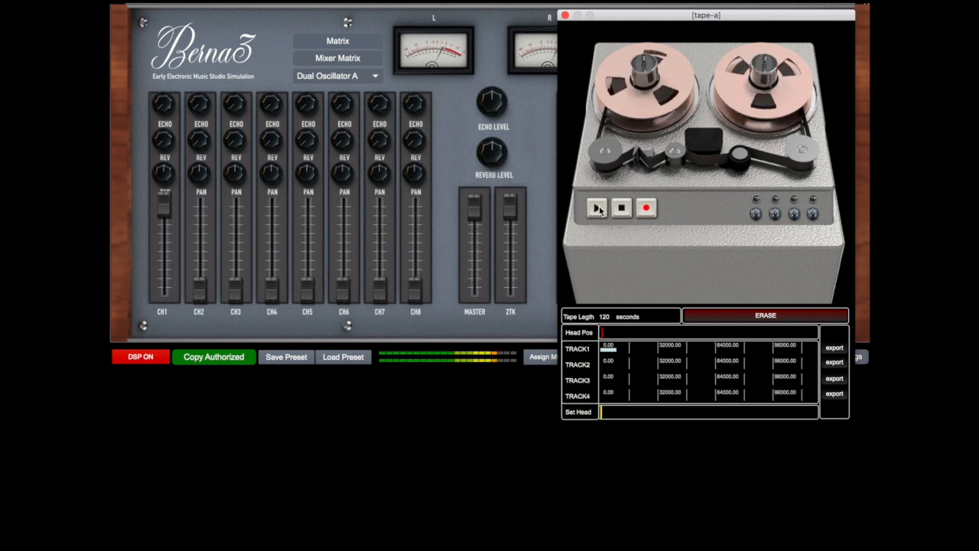
{"action": "left_click", "coordinate": [621, 208]}
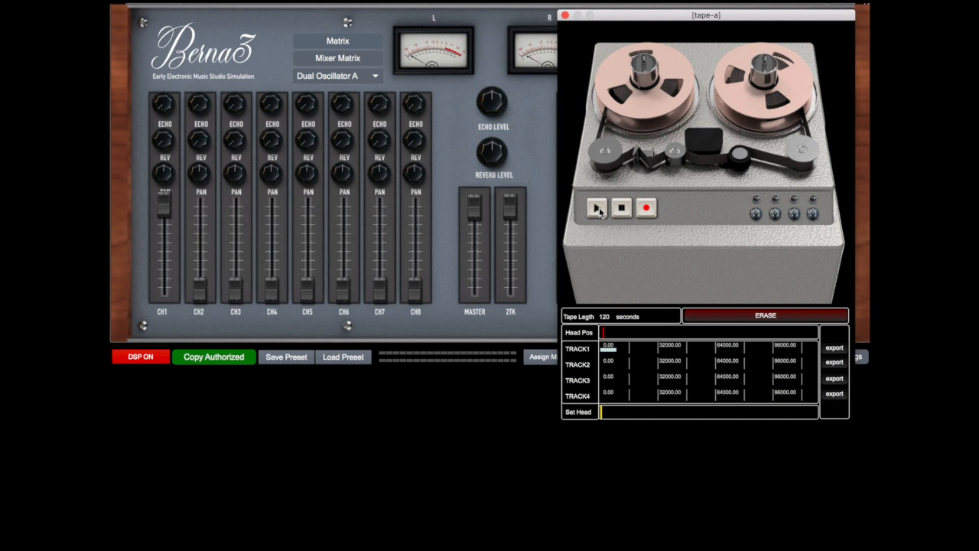
{"action": "left_click", "coordinate": [597, 211]}
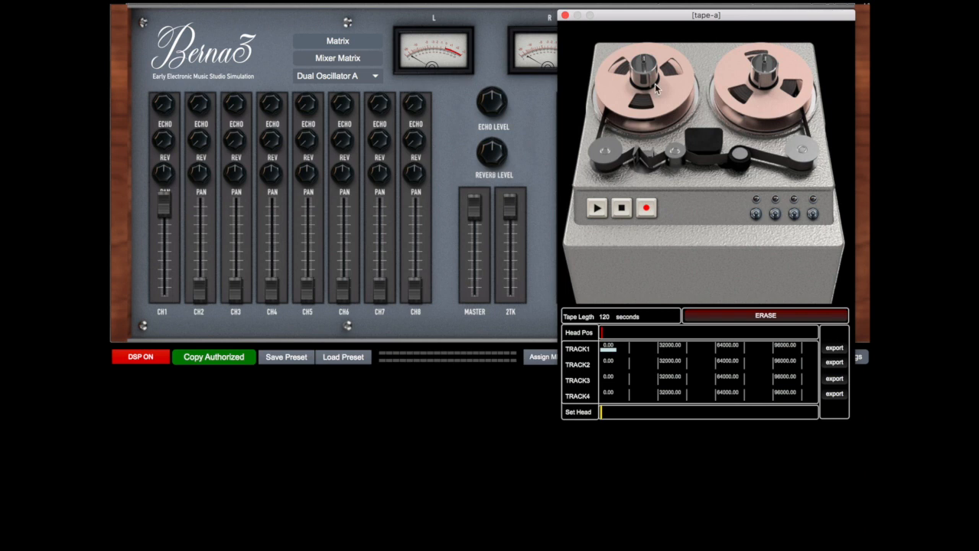
{"action": "left_click", "coordinate": [598, 211]}
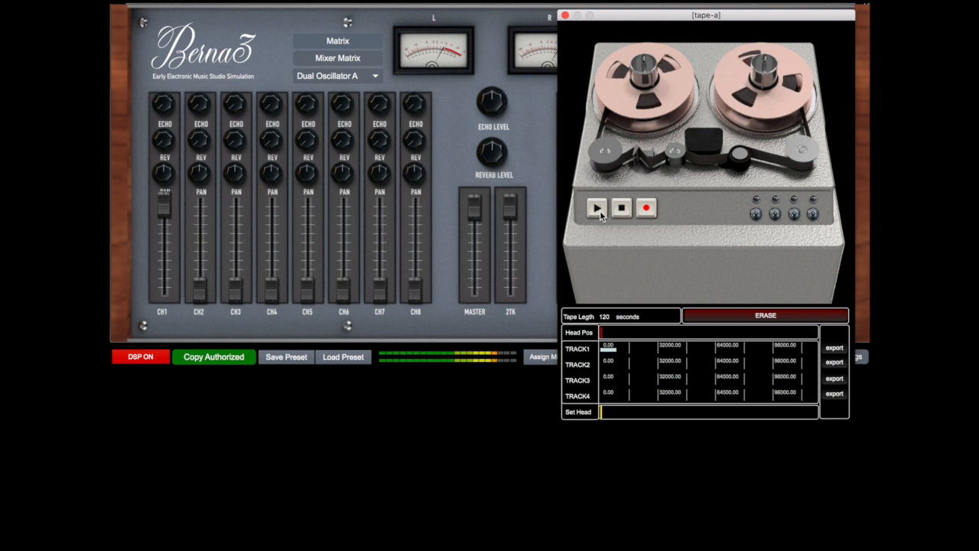
{"action": "left_click", "coordinate": [621, 209]}
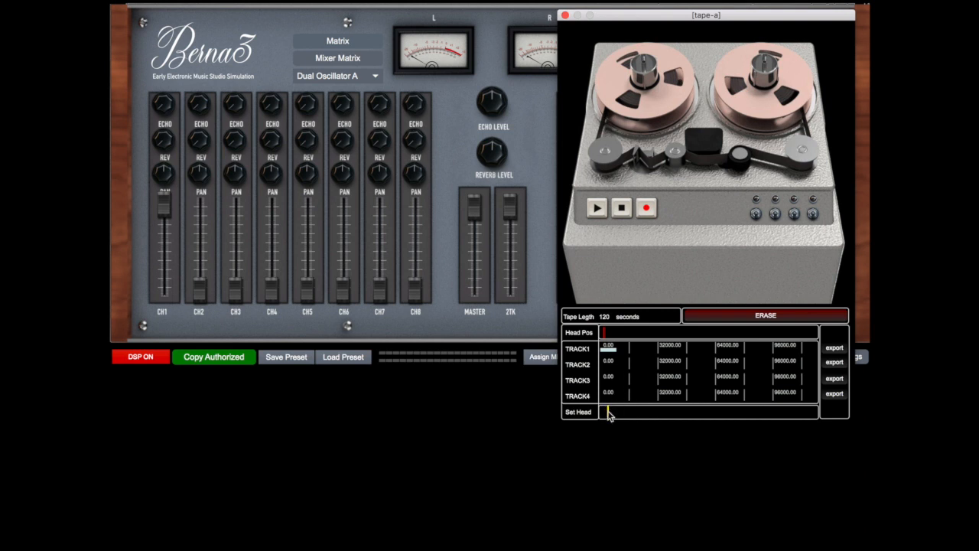
{"action": "left_click", "coordinate": [596, 211]}
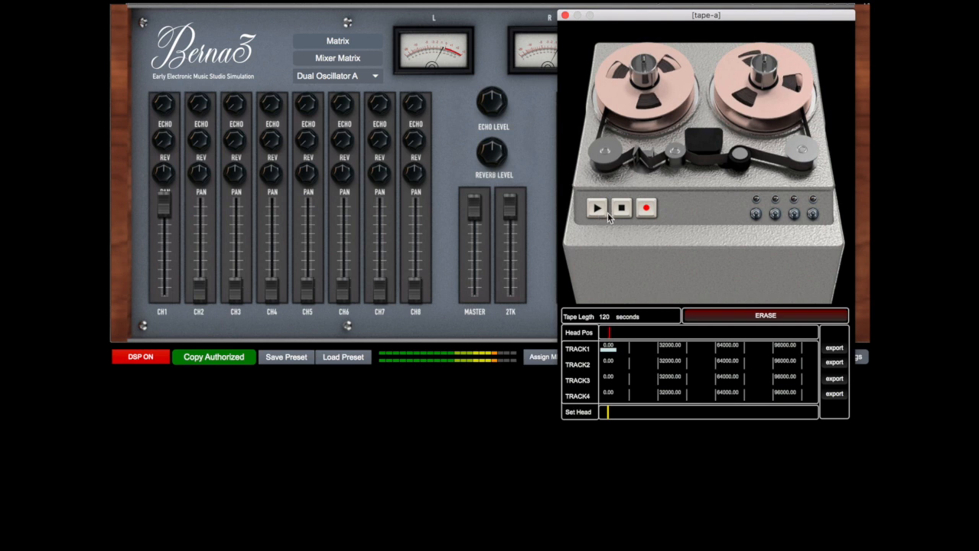
{"action": "left_click", "coordinate": [619, 214]}
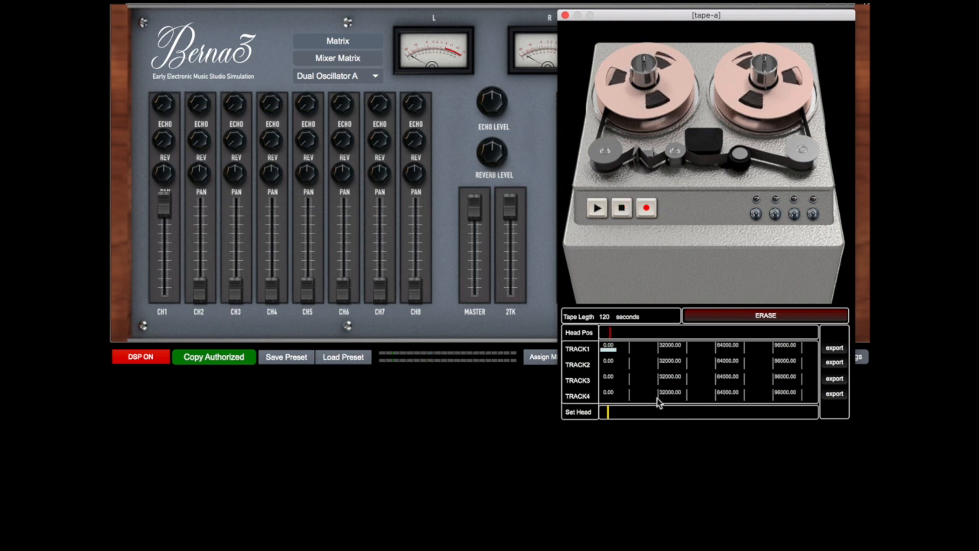
Place the Set Head marker at 32000, re-arm track 1 and record a second short take there
{"action": "left_click", "coordinate": [658, 413]}
{"action": "left_click", "coordinate": [757, 216]}
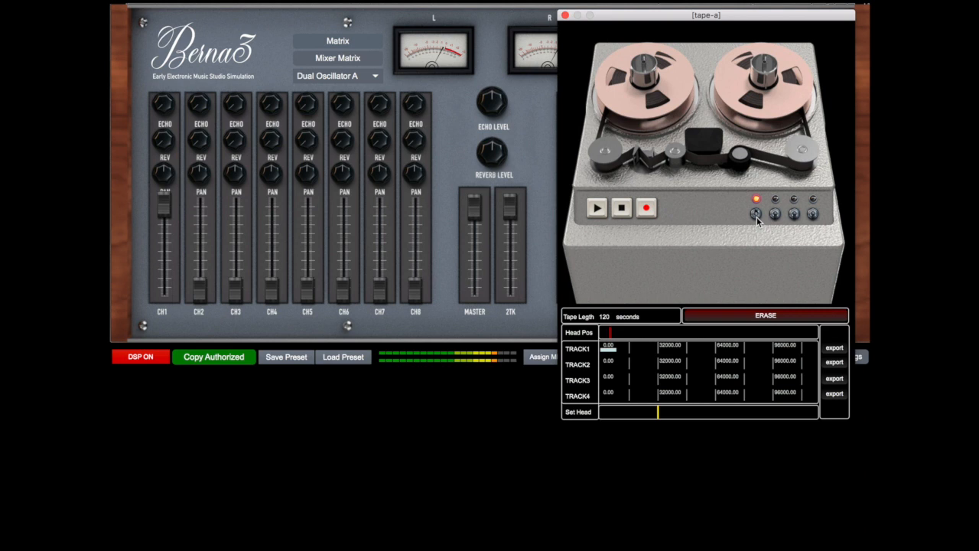
{"action": "left_click", "coordinate": [641, 211]}
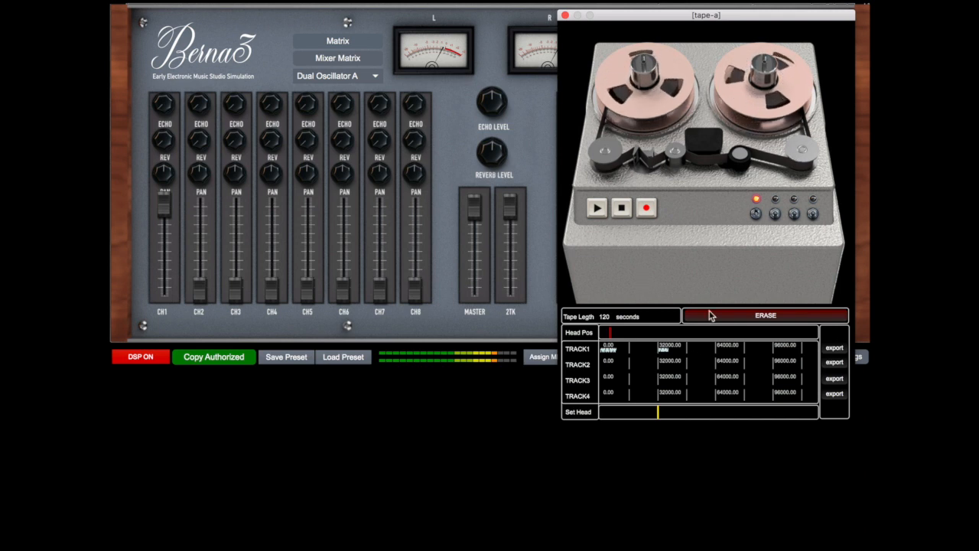
{"action": "left_click", "coordinate": [618, 209]}
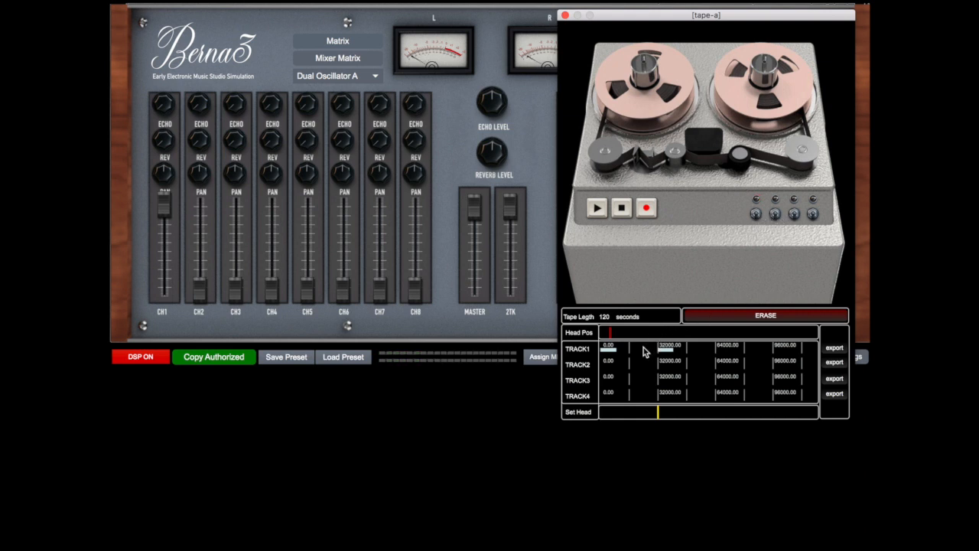
Open the export save dialog for track 1 and leave it
{"action": "left_click", "coordinate": [835, 349]}
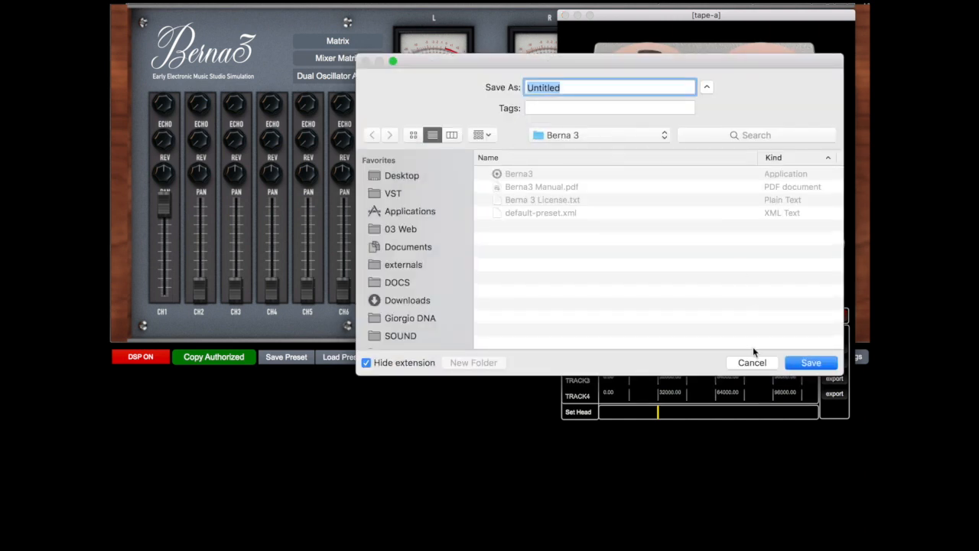
{"action": "left_click", "coordinate": [753, 361]}
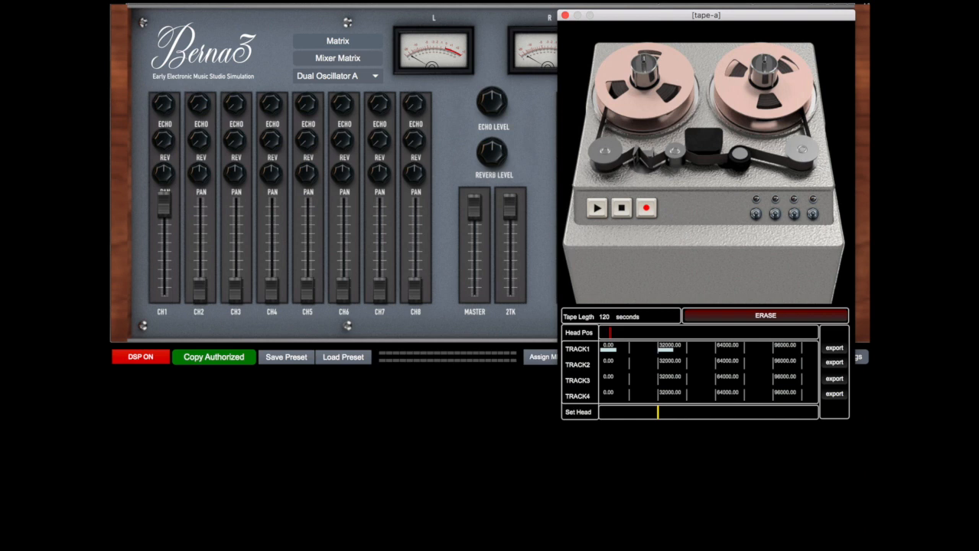
Load an audio file onto track 1 of the four-track tape
{"action": "left_click_drag", "start_coordinate": [730, 360], "coordinate": [695, 352]}
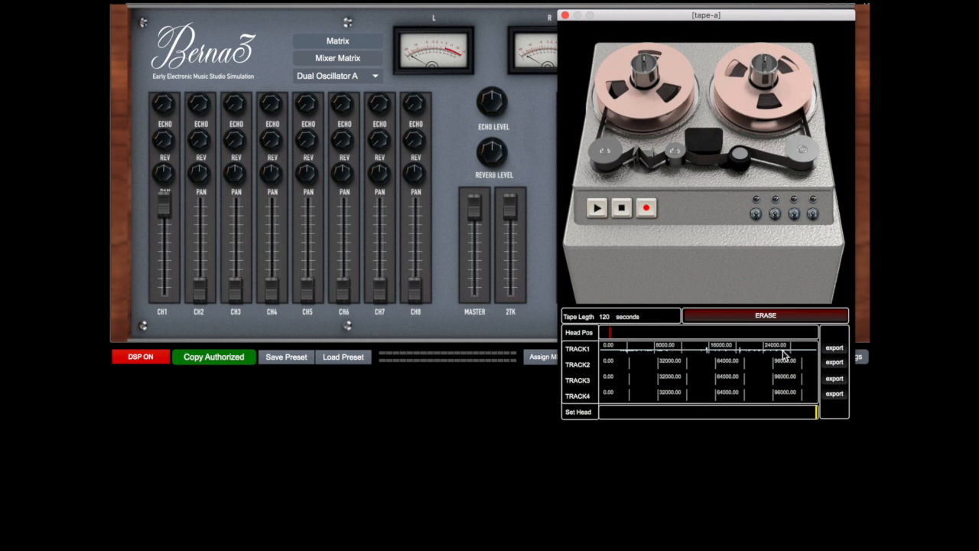
Erase the four-track tape and set its length to 240 seconds with the Set Head marker at the start
{"action": "left_click", "coordinate": [741, 318]}
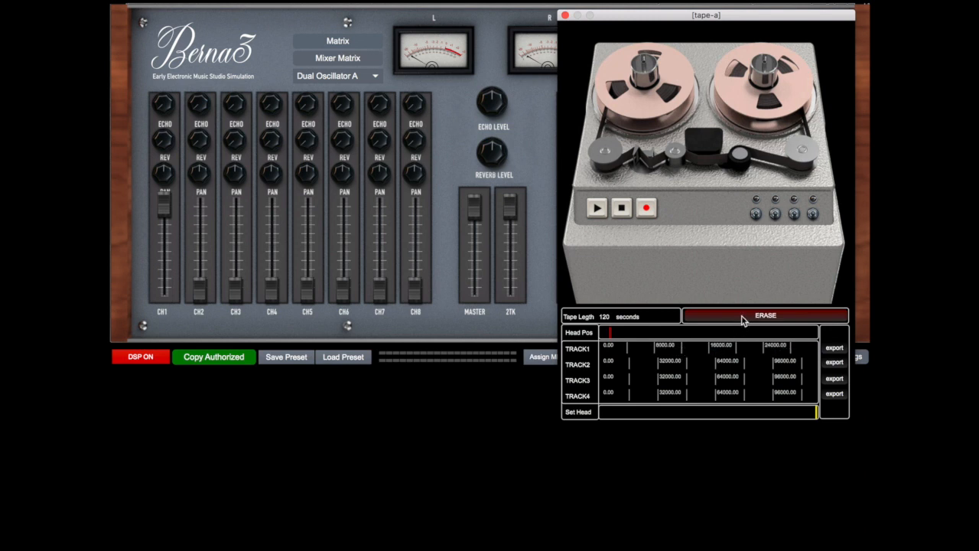
{"action": "left_click", "coordinate": [603, 317]}
{"action": "type", "text": "240"}
{"action": "key", "text": "Return"}
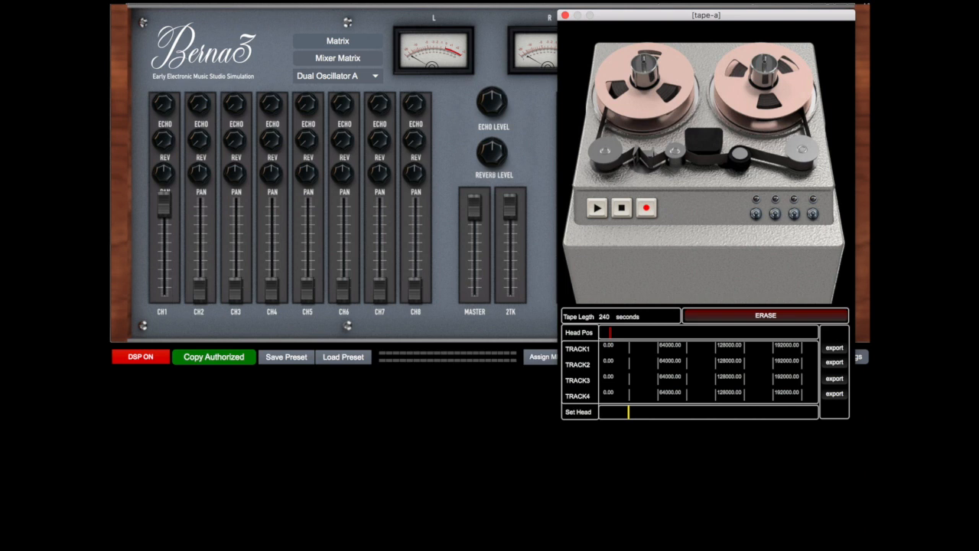
{"action": "left_click", "coordinate": [602, 412]}
{"action": "left_click", "coordinate": [564, 14]}
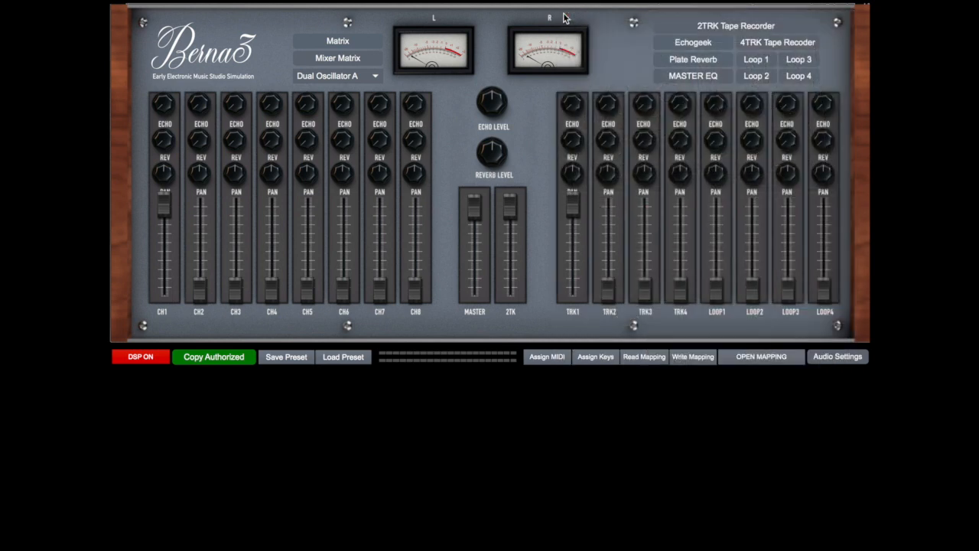
Clear the mixer matrix and route mixer CH1 out to the master output
{"action": "left_click", "coordinate": [339, 61]}
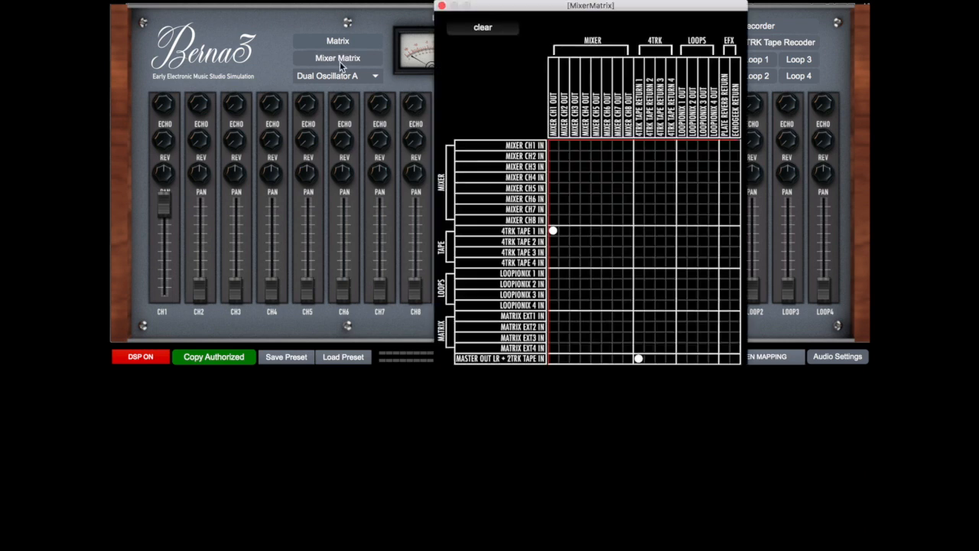
{"action": "left_click", "coordinate": [497, 28]}
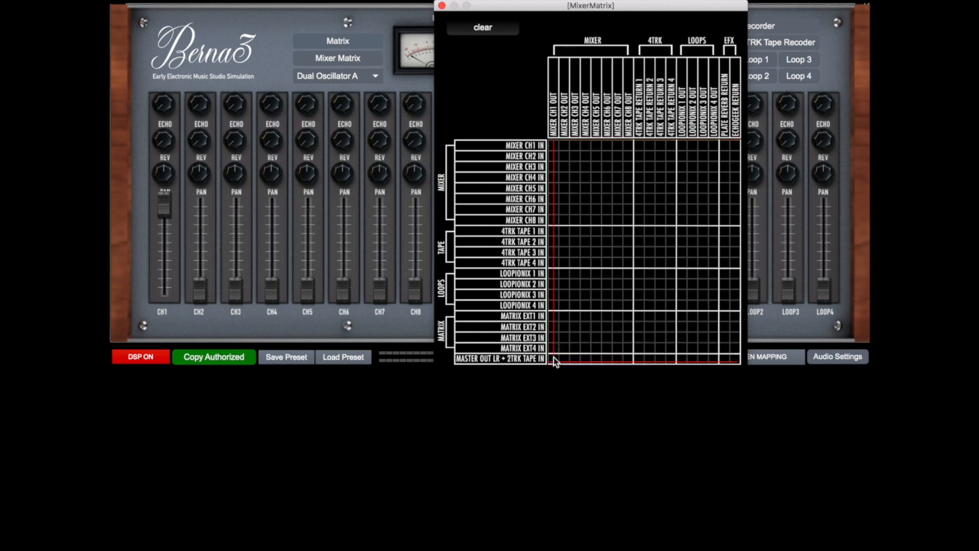
{"action": "left_click", "coordinate": [441, 6]}
Reopen Dual Oscillator A and try out its output level, attenuator scale, waveform and duty cycle settings
{"action": "left_click", "coordinate": [342, 75]}
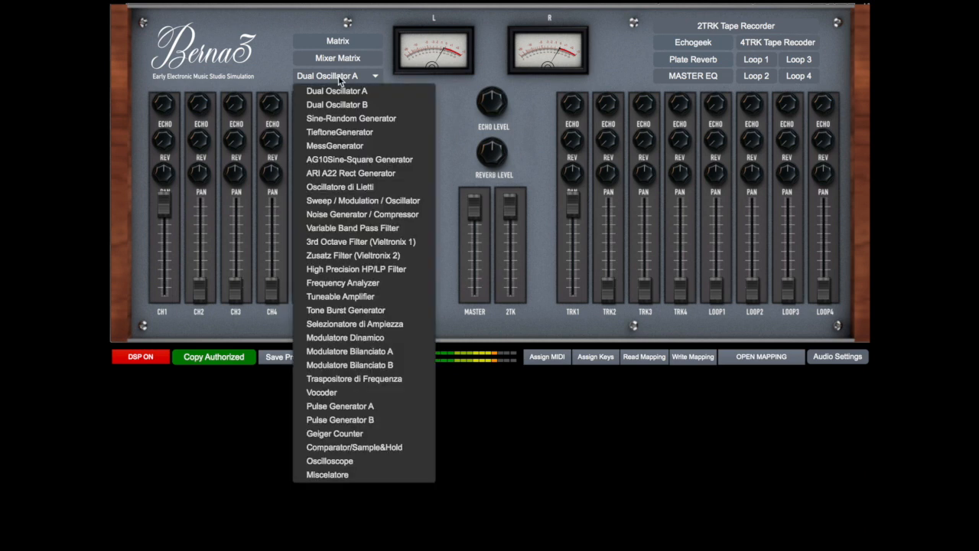
{"action": "left_click", "coordinate": [362, 94]}
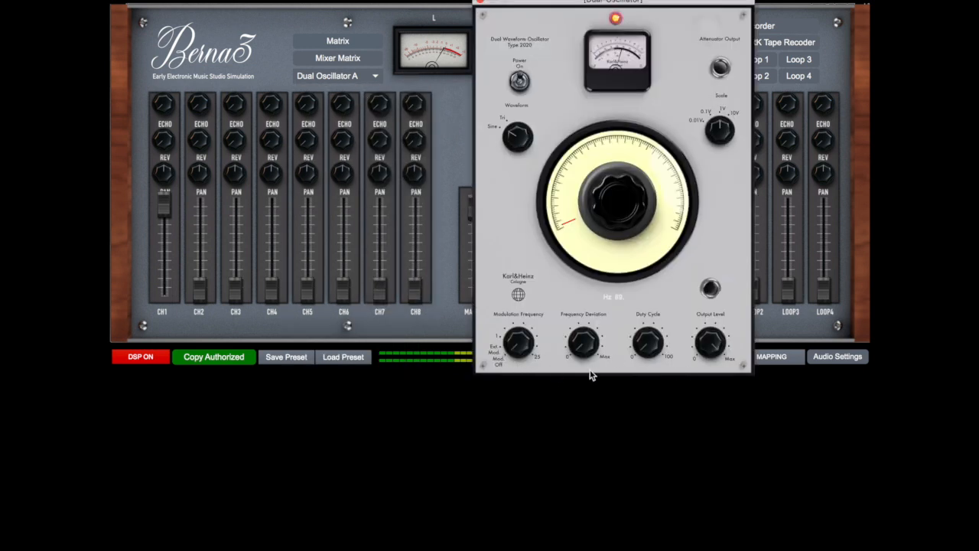
{"action": "left_click_drag", "start_coordinate": [715, 352], "coordinate": [715, 322]}
{"action": "mouse_move", "coordinate": [722, 136]}
{"action": "left_mouse_down"}
{"action": "mouse_move", "coordinate": [722, 147]}
{"action": "mouse_move", "coordinate": [722, 121]}
{"action": "left_mouse_up"}
{"action": "left_click_drag", "start_coordinate": [722, 121], "coordinate": [722, 125]}
{"action": "left_click_drag", "start_coordinate": [713, 347], "coordinate": [713, 344]}
{"action": "left_click_drag", "start_coordinate": [517, 141], "coordinate": [517, 137]}
{"action": "left_click_drag", "start_coordinate": [648, 342], "coordinate": [648, 347]}
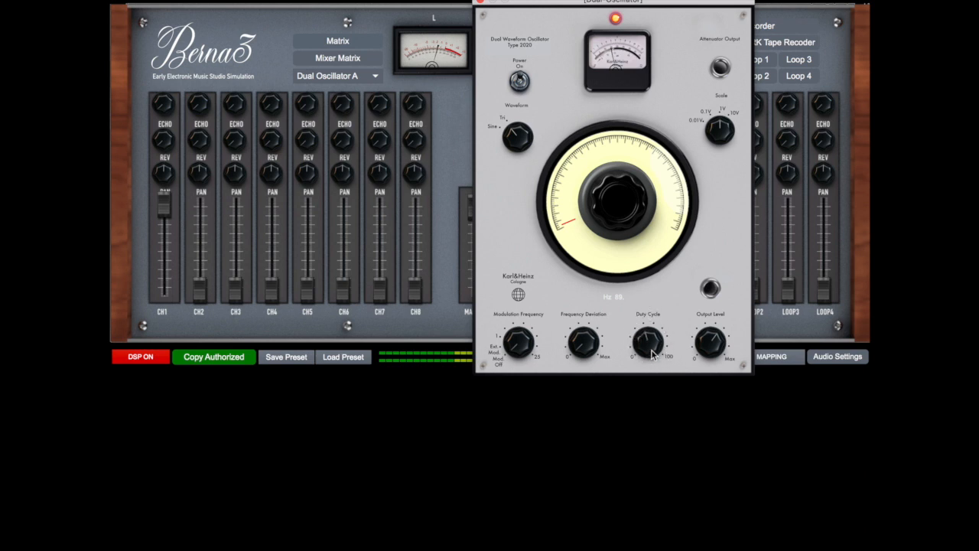
{"action": "left_click_drag", "start_coordinate": [646, 343], "coordinate": [646, 362]}
Open Dual Oscillator B and patch its output to Dual Oscillator A's FM input
{"action": "left_click", "coordinate": [361, 75]}
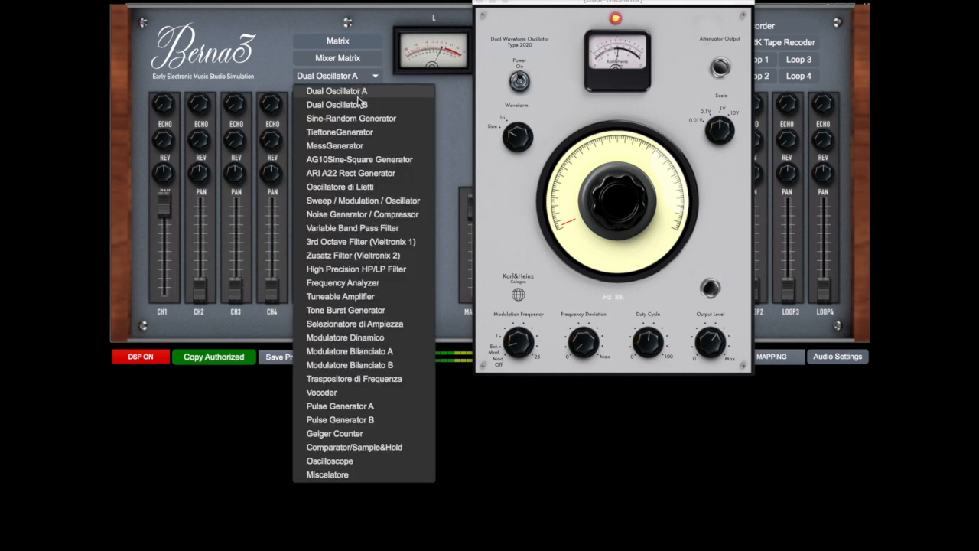
{"action": "left_click", "coordinate": [356, 104]}
{"action": "left_click_drag", "start_coordinate": [349, 19], "coordinate": [739, 44]}
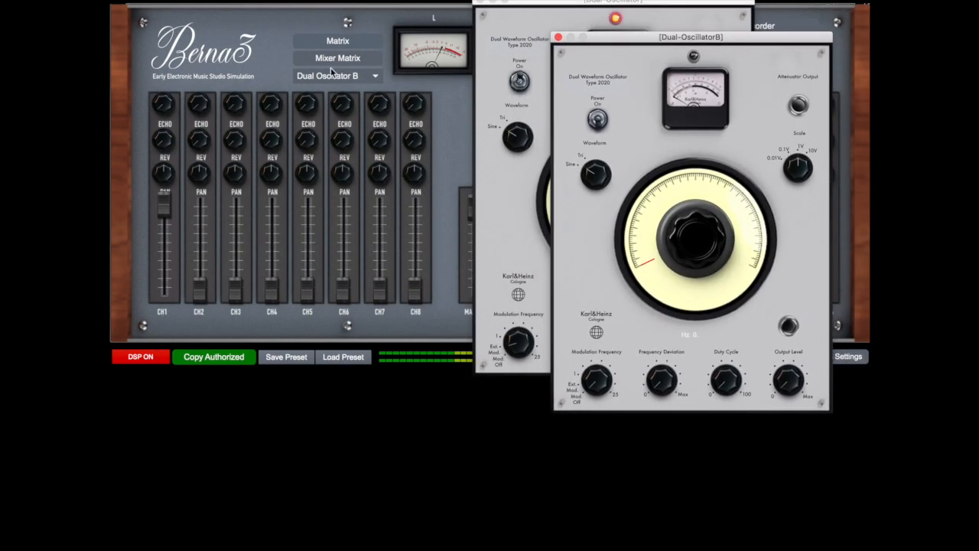
{"action": "left_click", "coordinate": [318, 46]}
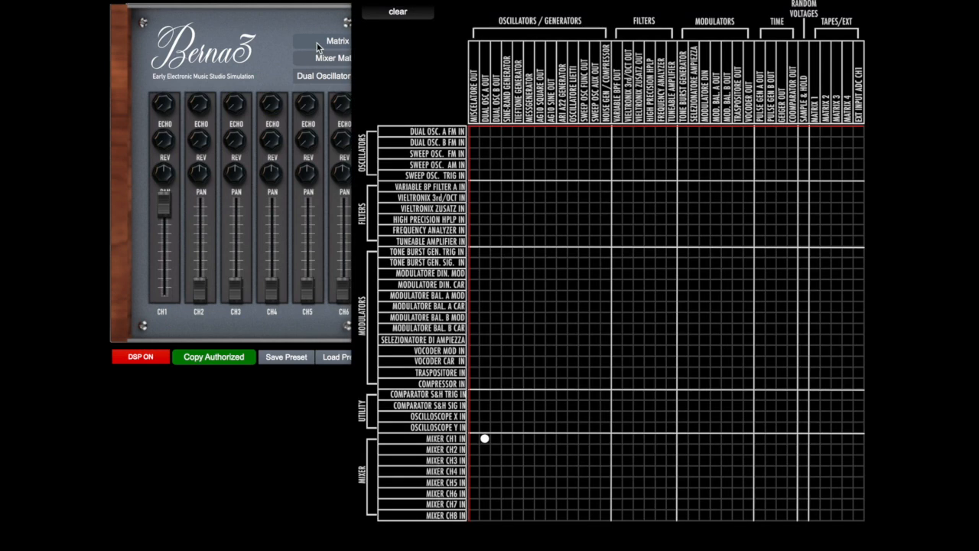
{"action": "left_click", "coordinate": [496, 132]}
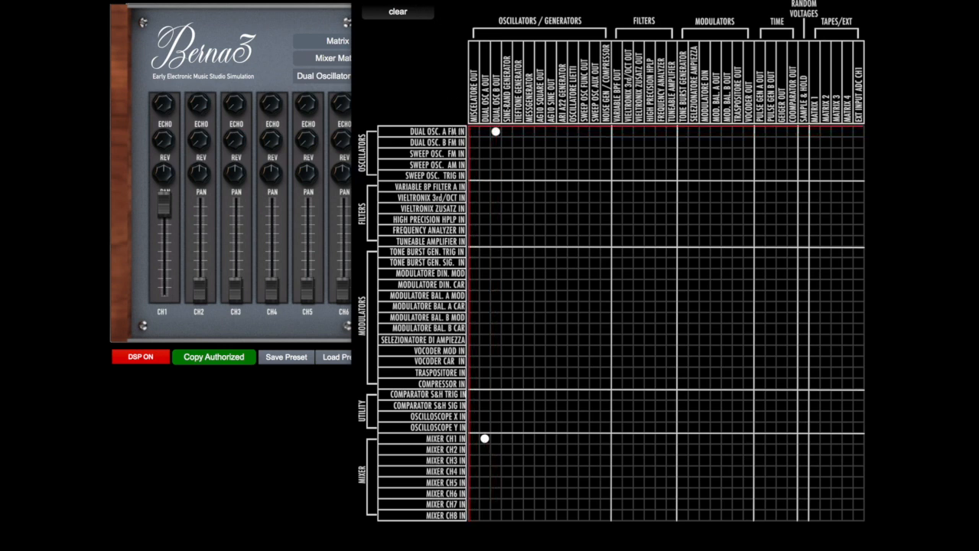
{"action": "left_click", "coordinate": [359, 1]}
Switch on Dual Oscillator B, keep it at a very low frequency with its output level near maximum, and close it
{"action": "left_click", "coordinate": [598, 117]}
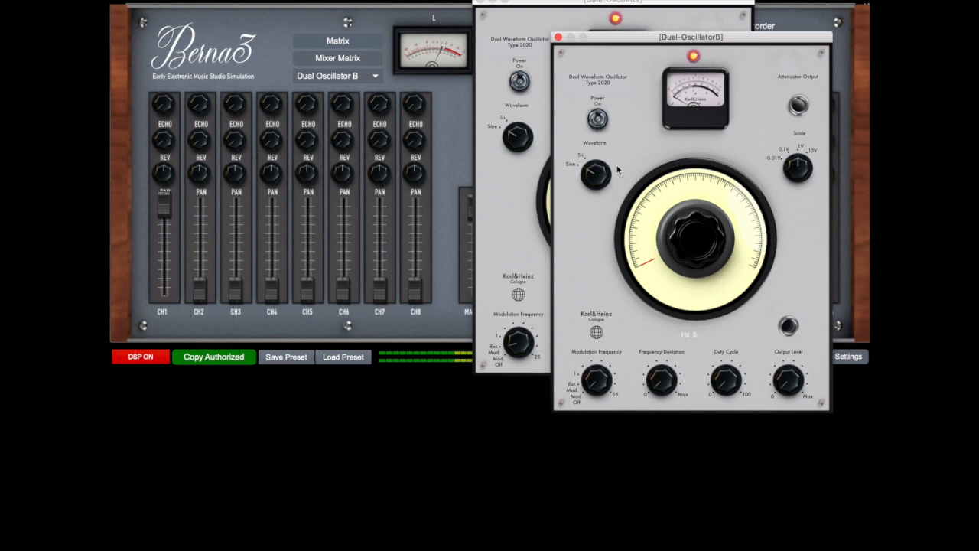
{"action": "left_click_drag", "start_coordinate": [695, 239], "coordinate": [695, 233]}
{"action": "left_click_drag", "start_coordinate": [777, 377], "coordinate": [776, 300]}
{"action": "left_click_drag", "start_coordinate": [650, 257], "coordinate": [681, 255]}
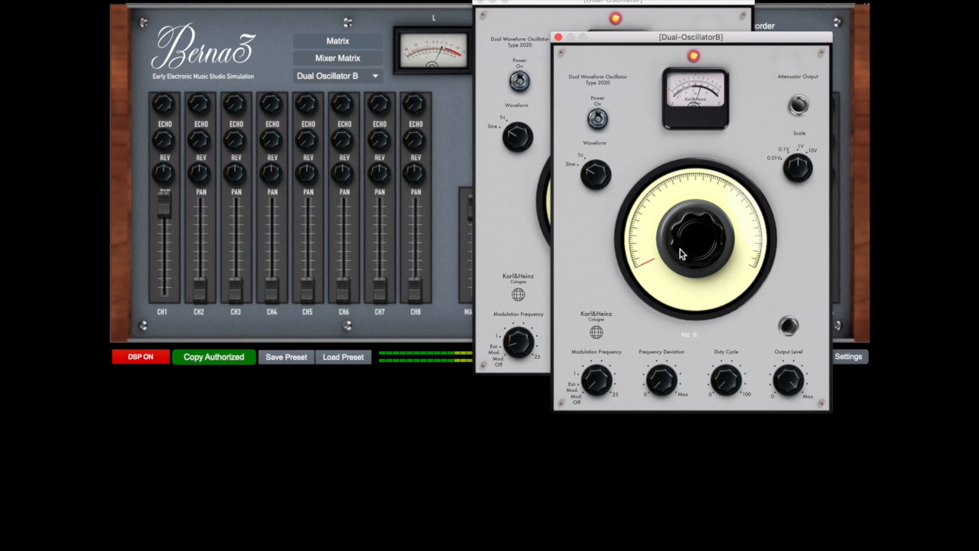
{"action": "left_click_drag", "start_coordinate": [639, 41], "coordinate": [537, 56]}
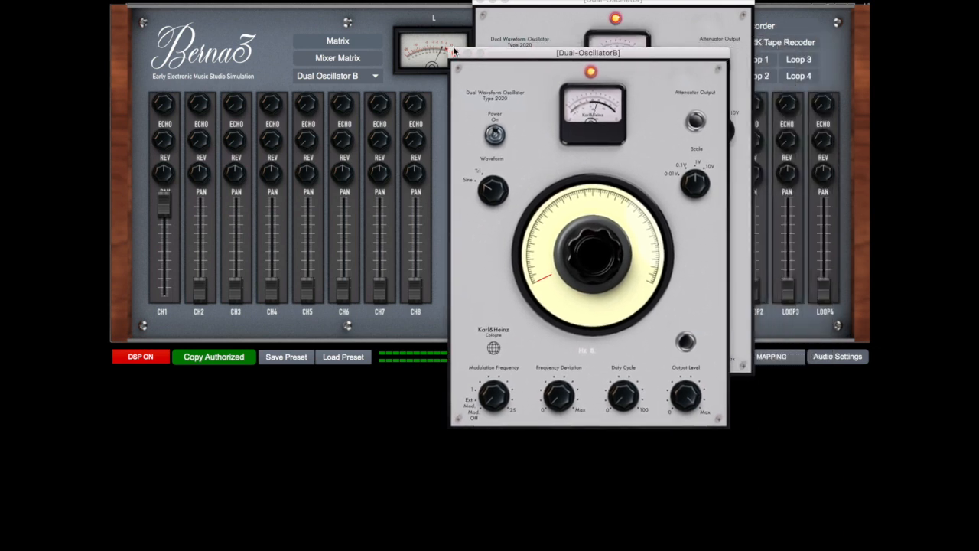
{"action": "left_click", "coordinate": [456, 52]}
Raise Dual Oscillator A's frequency deviation and sweep its frequency up to about 3488 Hz and back down
{"action": "left_click_drag", "start_coordinate": [586, 358], "coordinate": [585, 351]}
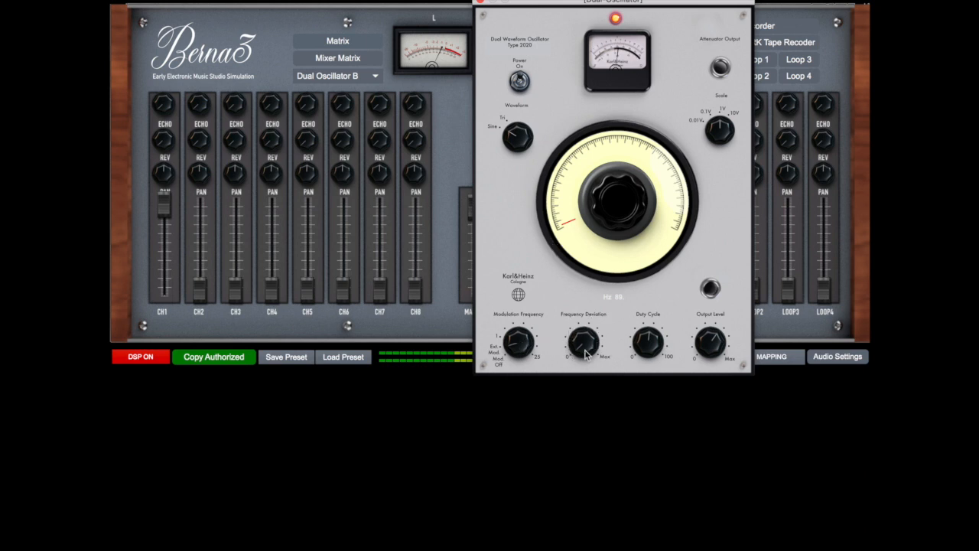
{"action": "left_click_drag", "start_coordinate": [584, 343], "coordinate": [584, 335]}
{"action": "left_click_drag", "start_coordinate": [583, 335], "coordinate": [593, 157]}
{"action": "left_click_drag", "start_coordinate": [604, 224], "coordinate": [605, 176]}
{"action": "left_click_drag", "start_coordinate": [576, 226], "coordinate": [564, 185]}
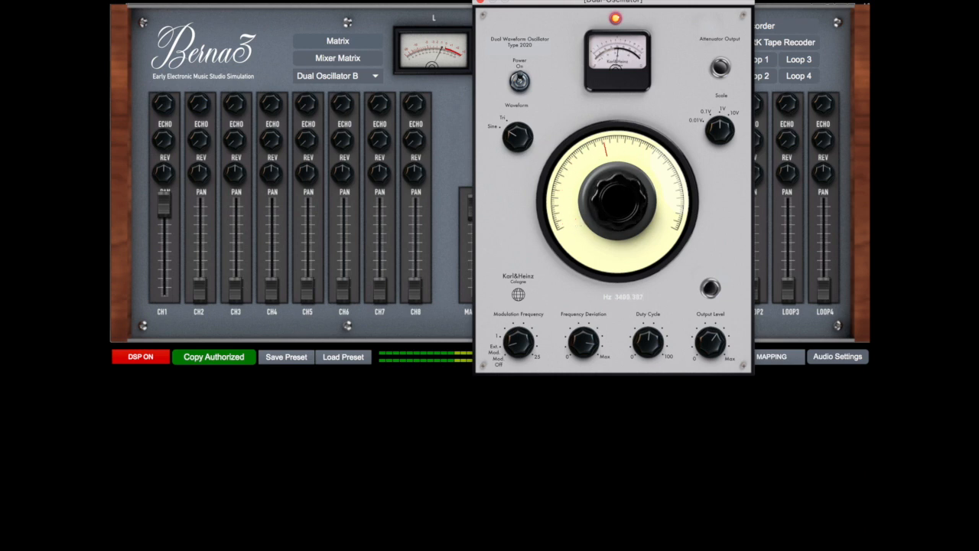
{"action": "left_click_drag", "start_coordinate": [564, 197], "coordinate": [569, 222]}
Readjust Dual Oscillator A's frequency deviation and modulation frequency, and switch the oscillator off before closing it
{"action": "left_click_drag", "start_coordinate": [578, 338], "coordinate": [577, 381]}
{"action": "mouse_move", "coordinate": [517, 341]}
{"action": "left_mouse_down"}
{"action": "mouse_move", "coordinate": [517, 331]}
{"action": "mouse_move", "coordinate": [517, 340]}
{"action": "left_mouse_up"}
{"action": "left_click_drag", "start_coordinate": [583, 342], "coordinate": [583, 327]}
{"action": "left_click", "coordinate": [481, 2]}
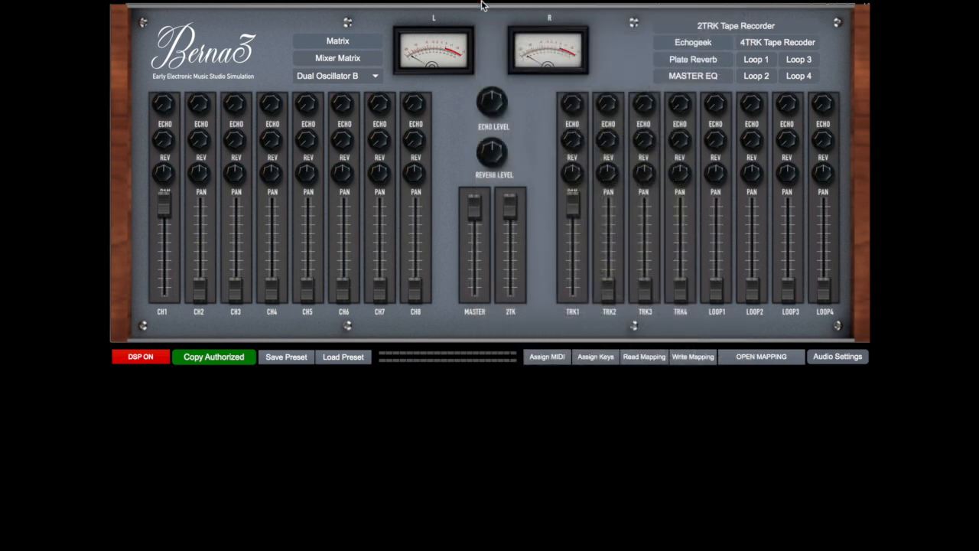
Open the Sine-Random Generator beside the mixer's input channels and switch on its power
{"action": "left_click", "coordinate": [369, 78]}
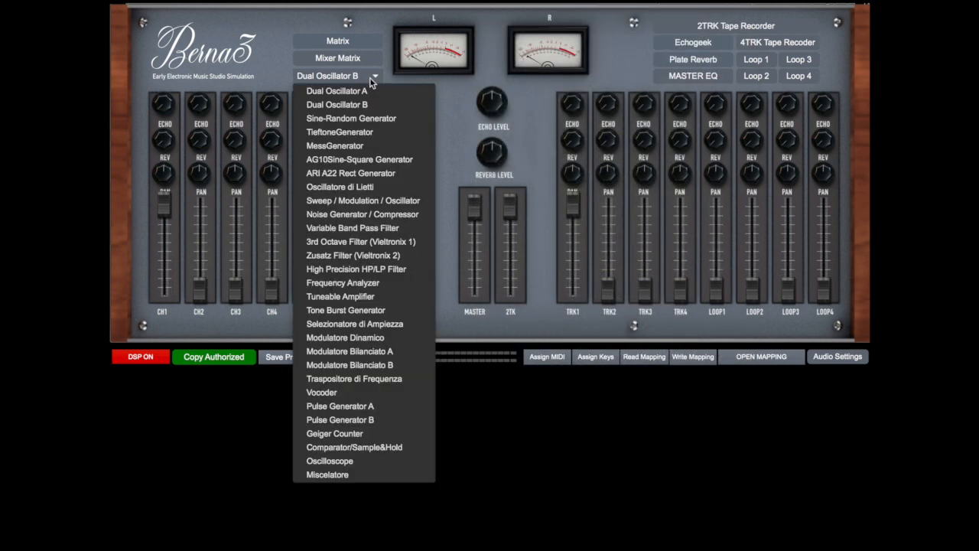
{"action": "left_click", "coordinate": [364, 118]}
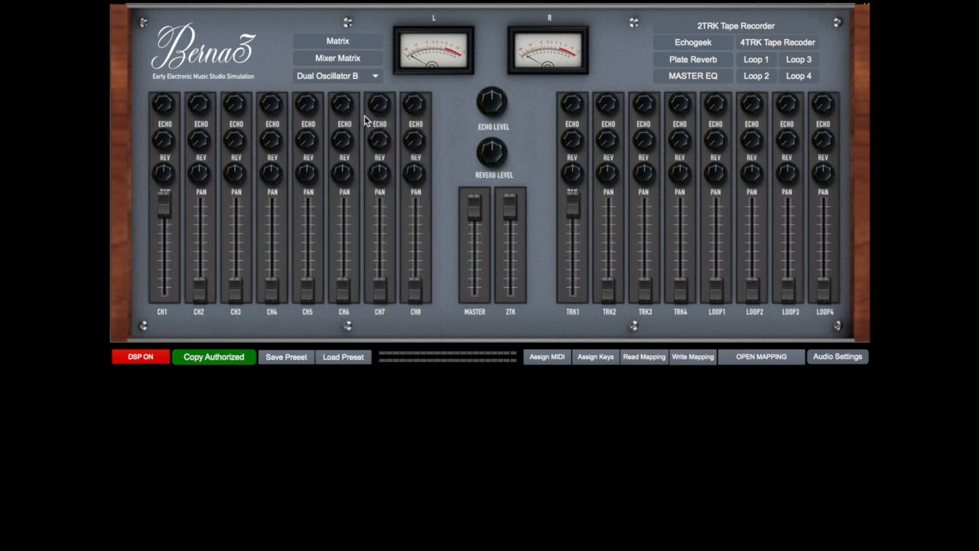
{"action": "left_click_drag", "start_coordinate": [432, 102], "coordinate": [513, 38]}
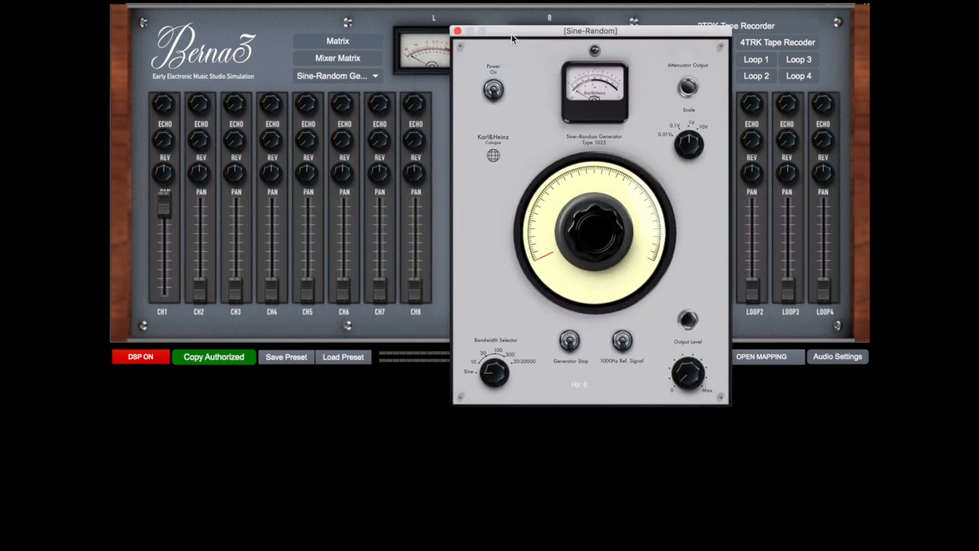
{"action": "left_click", "coordinate": [494, 90]}
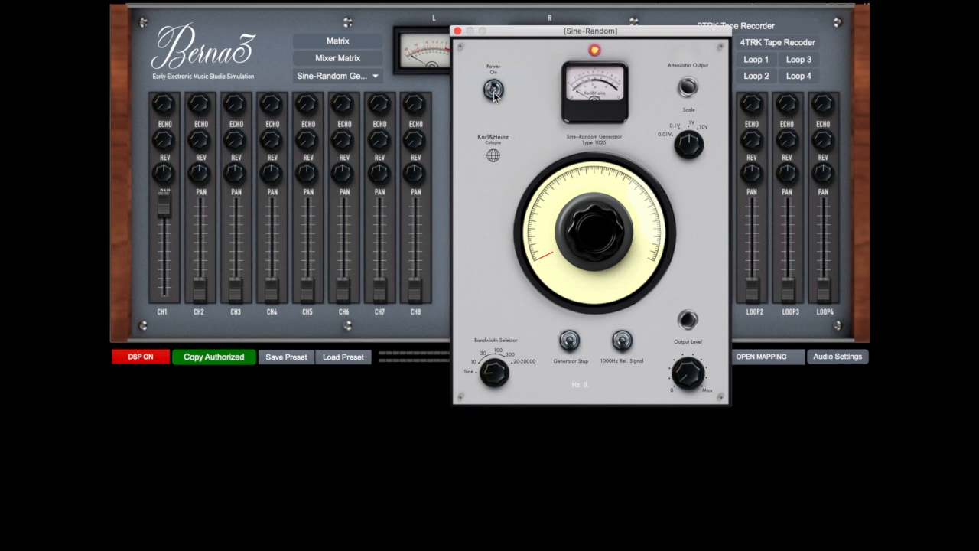
Patch Dual Osc B out to mixer CH1 in the cleared patch matrix and check CH1's routing to the master output
{"action": "left_click", "coordinate": [358, 43]}
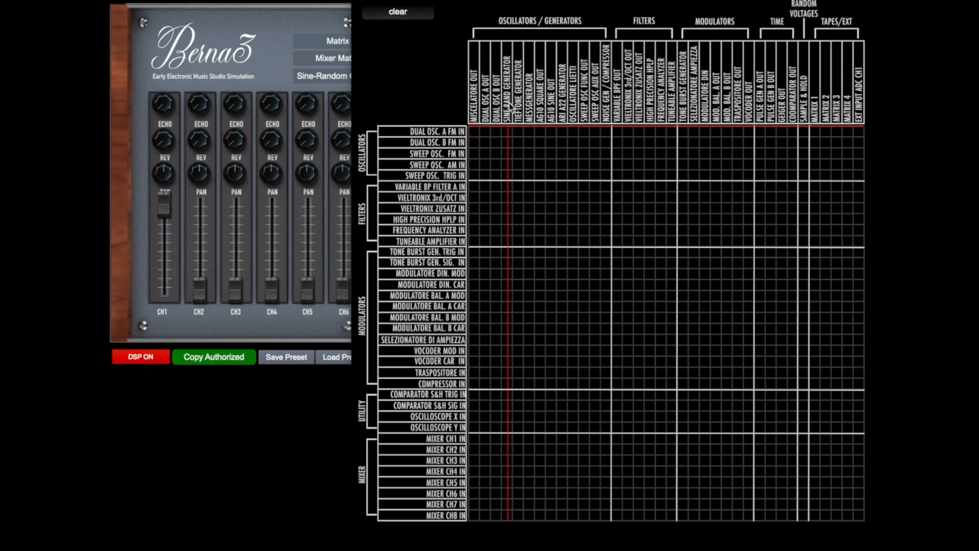
{"action": "left_click", "coordinate": [495, 438]}
{"action": "left_click", "coordinate": [362, 2]}
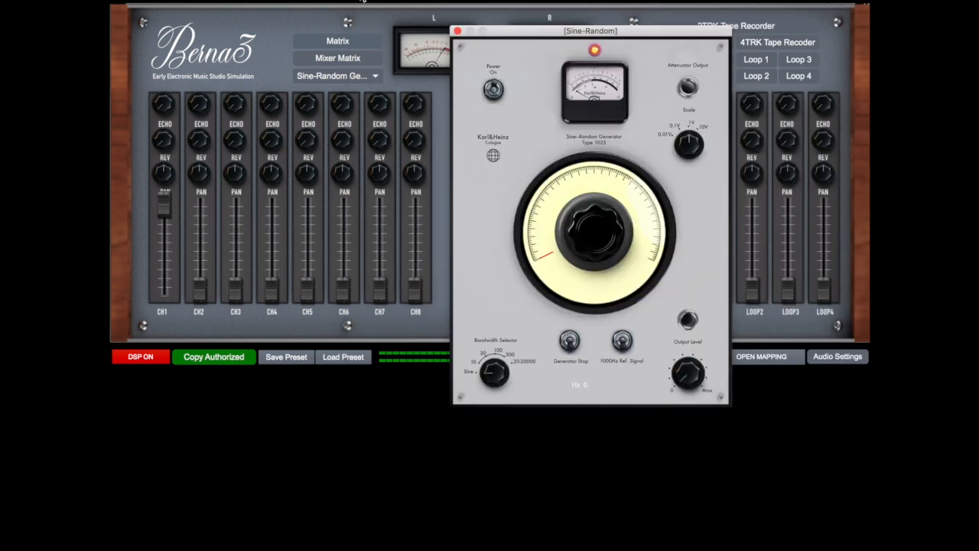
{"action": "left_click", "coordinate": [347, 61]}
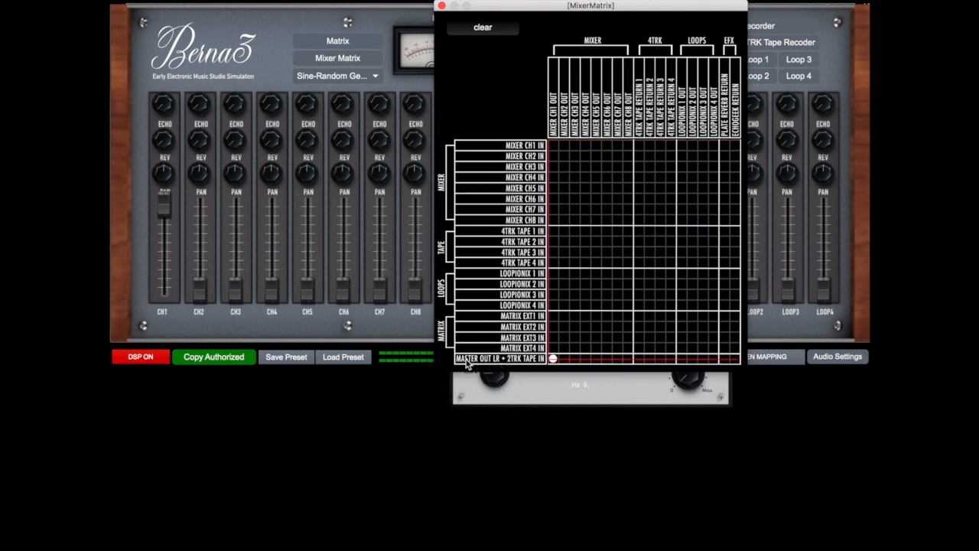
{"action": "left_click", "coordinate": [441, 6]}
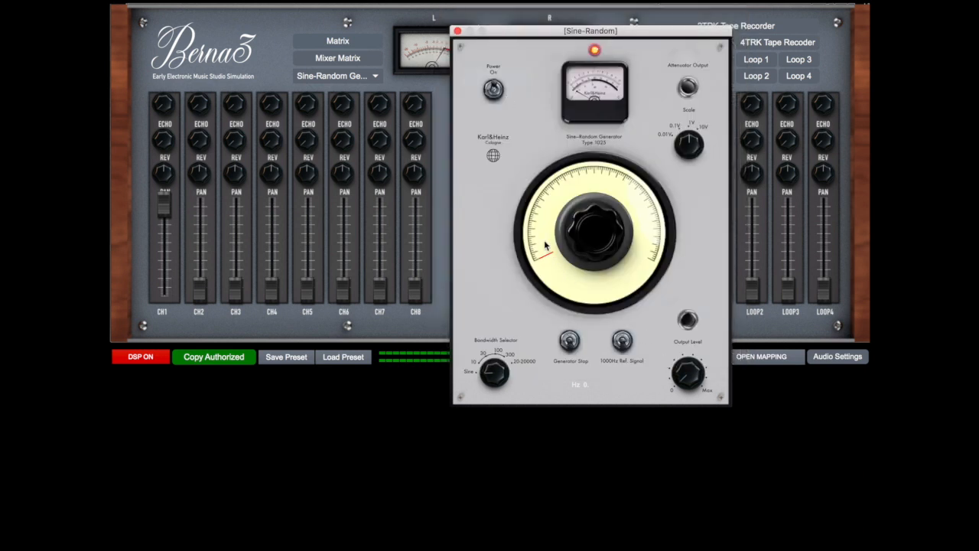
Raise the Sine-Random Generator's frequency and output level, and replace the Dual Osc B patch on mixer CH1 with the generator's output
{"action": "left_click_drag", "start_coordinate": [594, 233], "coordinate": [595, 228]}
{"action": "left_click_drag", "start_coordinate": [690, 370], "coordinate": [690, 292]}
{"action": "left_click", "coordinate": [342, 43]}
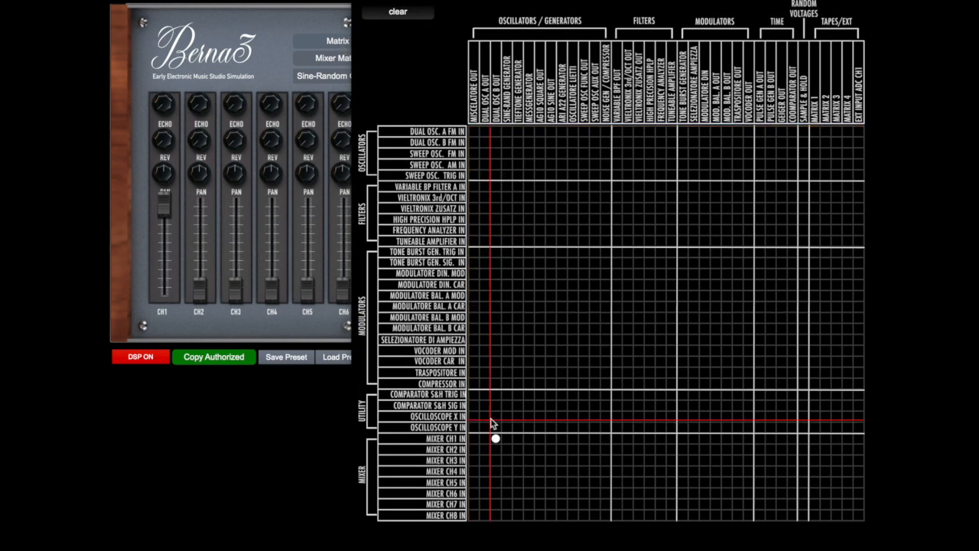
{"action": "left_click", "coordinate": [497, 440]}
{"action": "left_click", "coordinate": [506, 438]}
{"action": "left_click", "coordinate": [365, 1]}
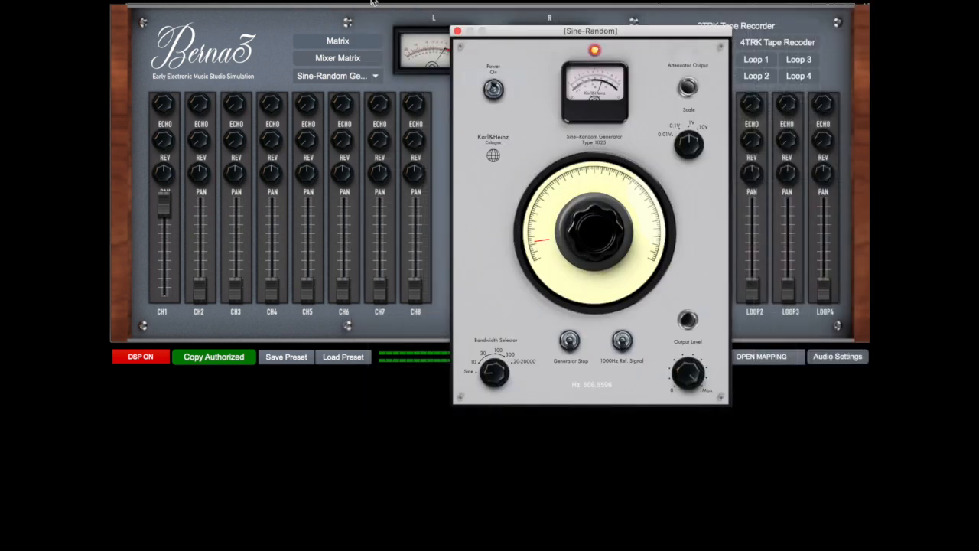
Lower the Sine-Random Generator's output level, widen its bandwidth and tune its frequency to about 190 Hz
{"action": "left_click_drag", "start_coordinate": [678, 376], "coordinate": [679, 432]}
{"action": "left_click_drag", "start_coordinate": [542, 237], "coordinate": [542, 249]}
{"action": "left_click_drag", "start_coordinate": [585, 224], "coordinate": [585, 220]}
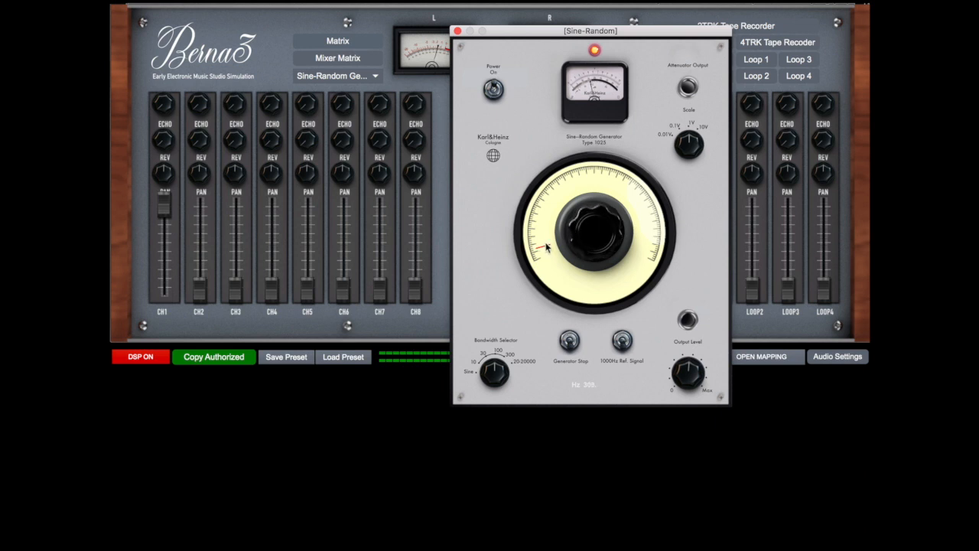
{"action": "left_click_drag", "start_coordinate": [543, 246], "coordinate": [543, 250]}
Turn up the reverb send on mixer CH1 and adjust the overall reverb level, moving the generator window aside
{"action": "left_click", "coordinate": [170, 148]}
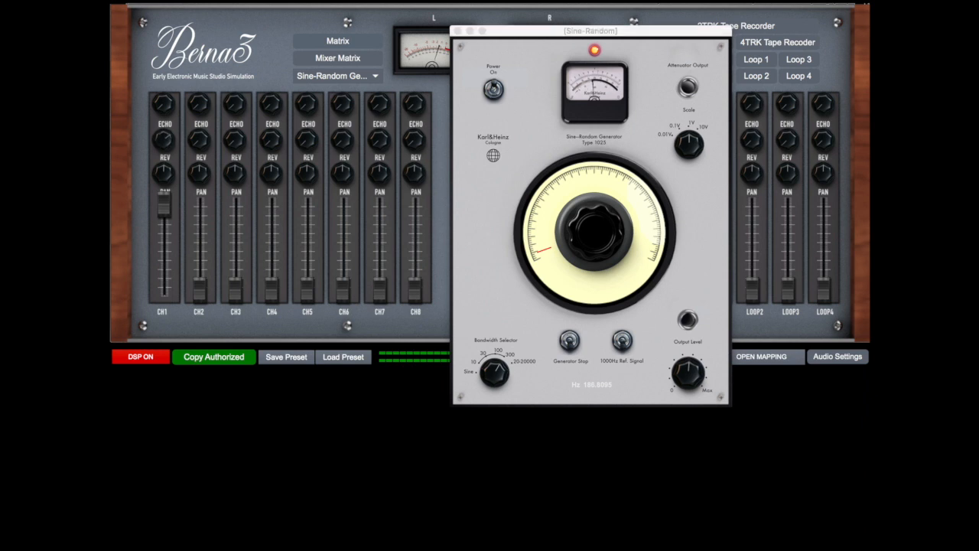
{"action": "left_click_drag", "start_coordinate": [492, 34], "coordinate": [192, 157]}
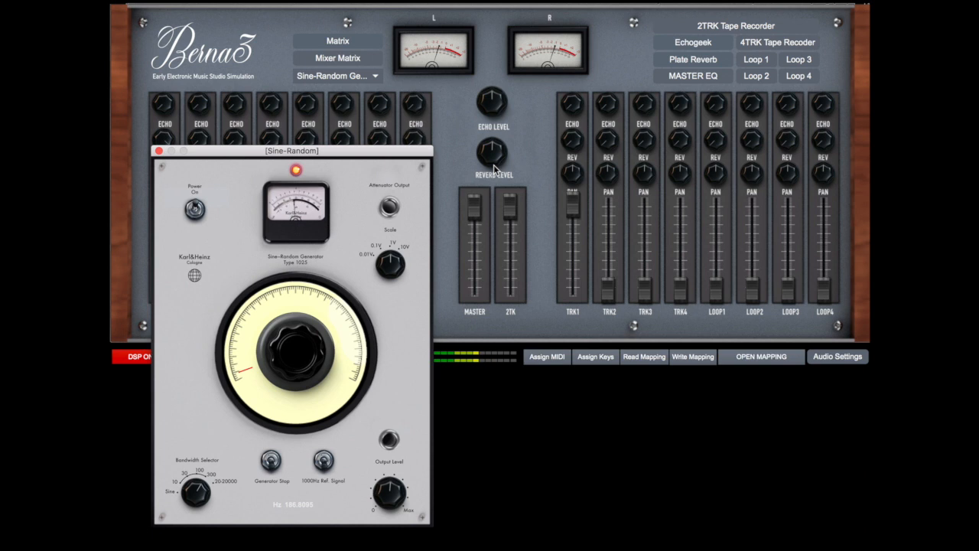
{"action": "left_click", "coordinate": [494, 156]}
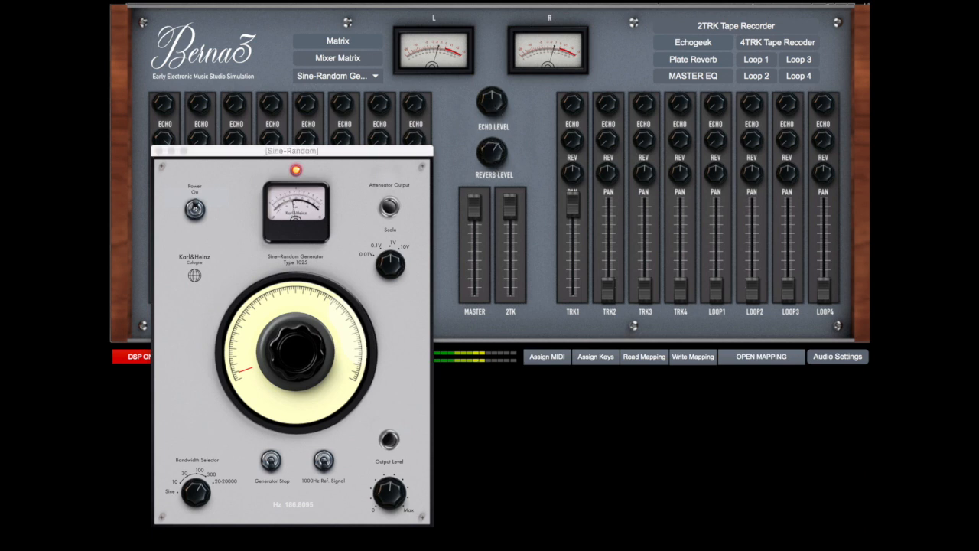
Route the plate reverb return to the master output in the mixer matrix
{"action": "left_click", "coordinate": [356, 60]}
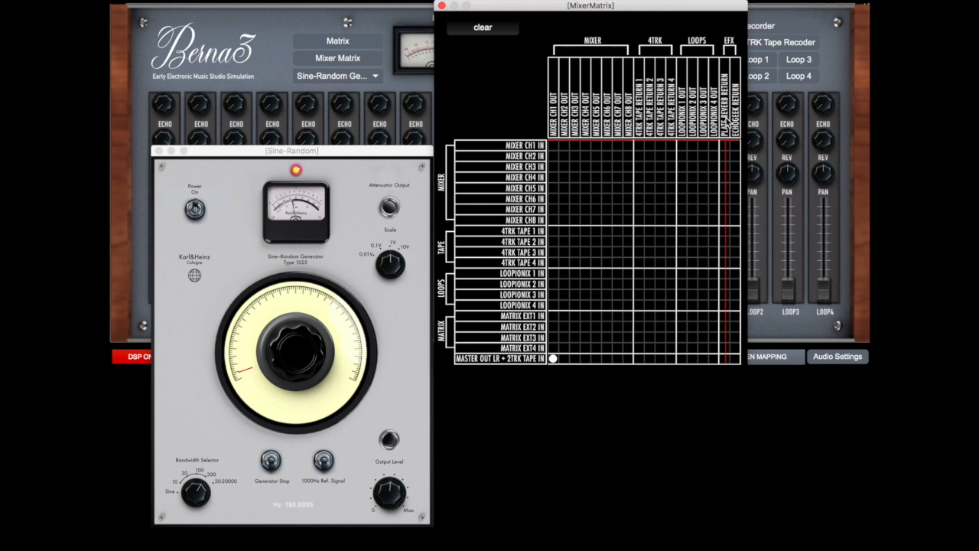
{"action": "left_click", "coordinate": [723, 358]}
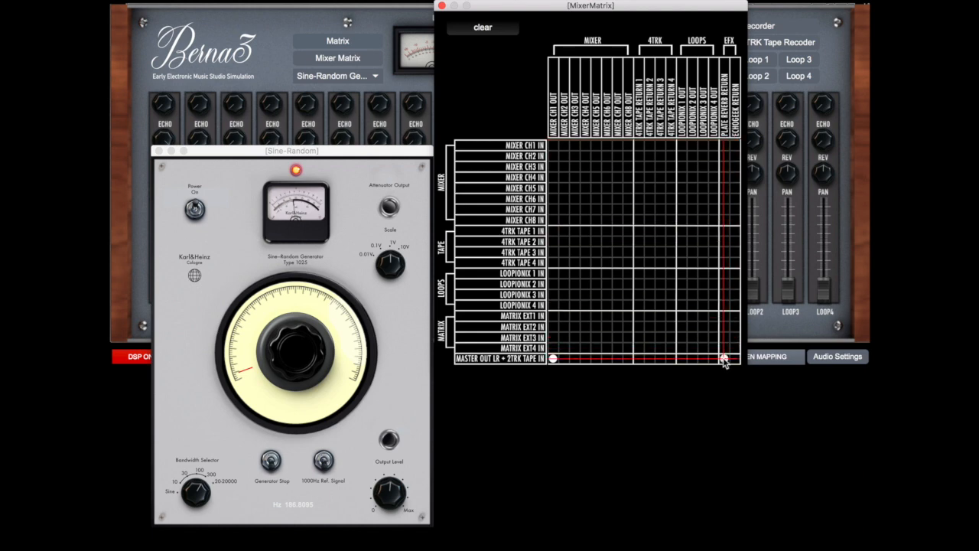
{"action": "left_click", "coordinate": [442, 5]}
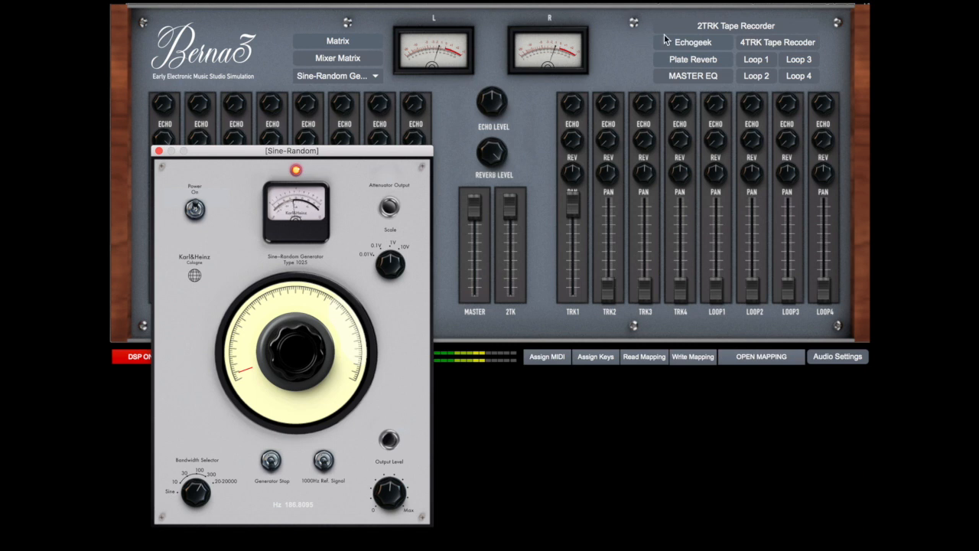
Open the Plate Reverb, move it clear of the generator's controls and switch it on
{"action": "left_click", "coordinate": [673, 59]}
{"action": "left_click_drag", "start_coordinate": [559, 120], "coordinate": [696, 66]}
{"action": "left_click", "coordinate": [526, 231]}
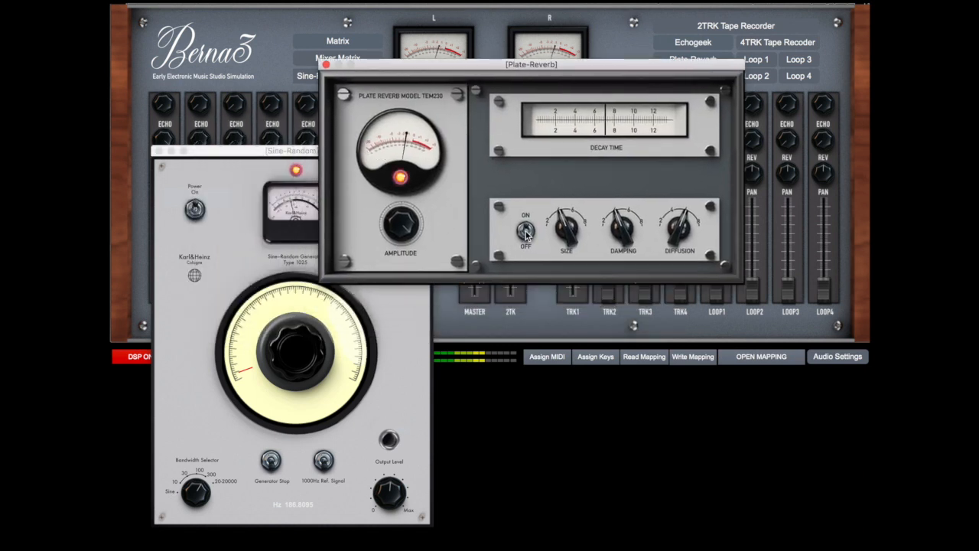
Set the plate reverb's decay time to about 12 and close the Sine-Random Generator and Plate Reverb windows
{"action": "left_click_drag", "start_coordinate": [485, 68], "coordinate": [555, 58]}
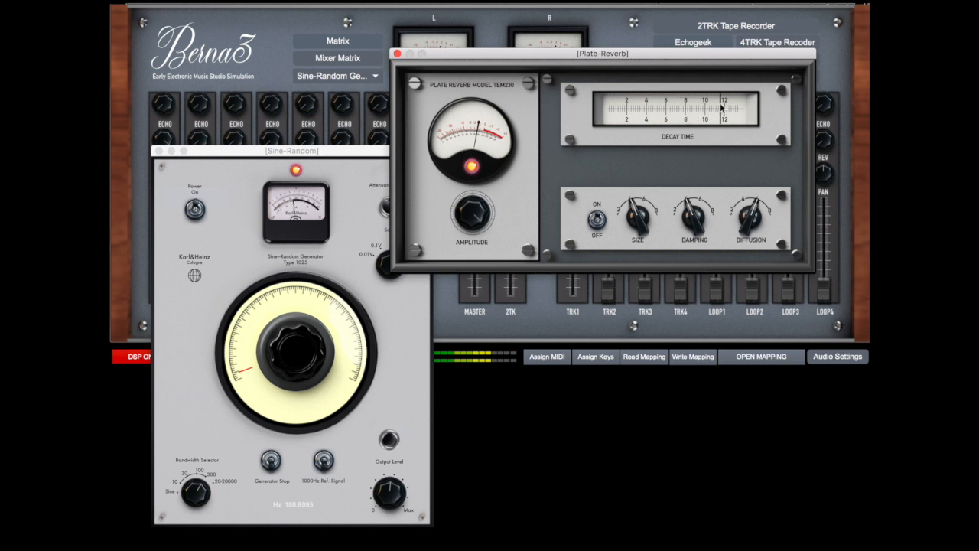
{"action": "left_click_drag", "start_coordinate": [337, 151], "coordinate": [406, 82]}
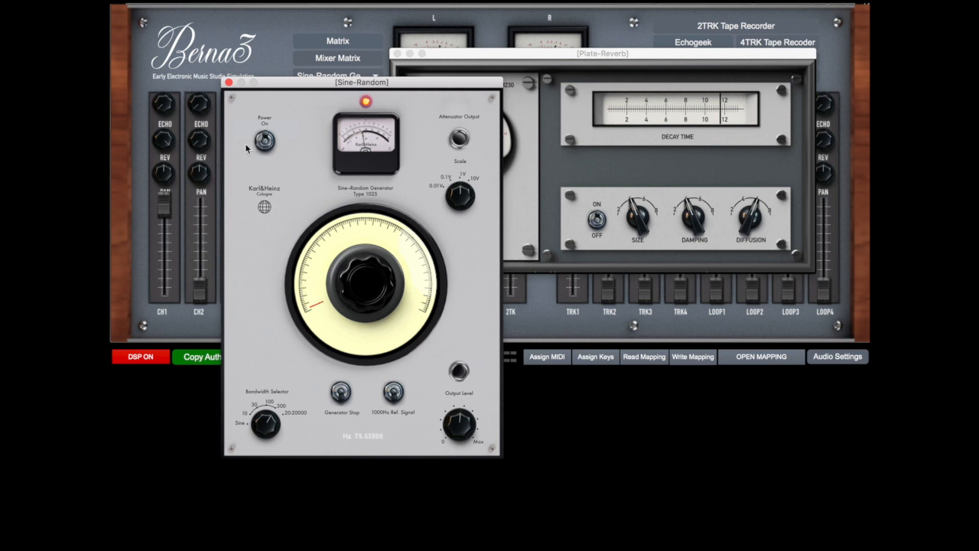
{"action": "left_click", "coordinate": [229, 82]}
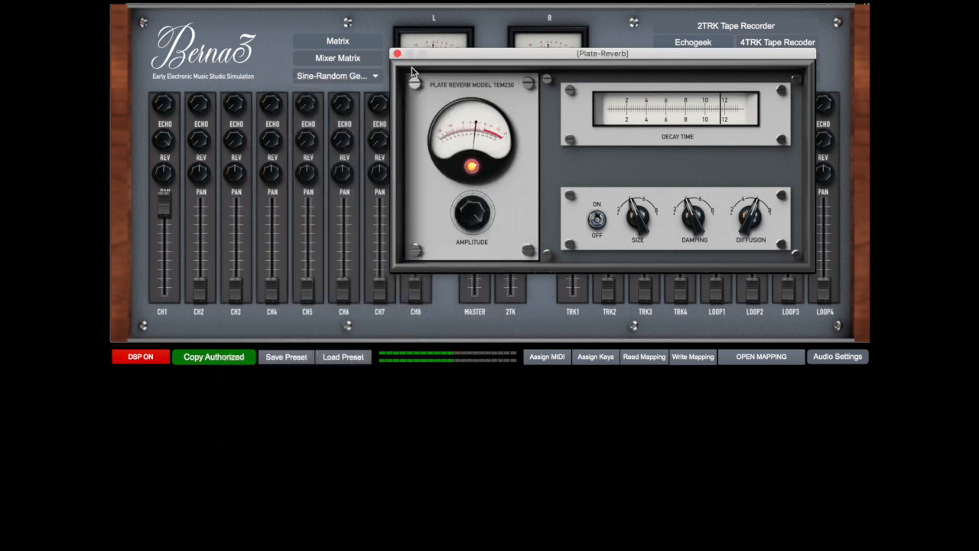
{"action": "left_click", "coordinate": [397, 54]}
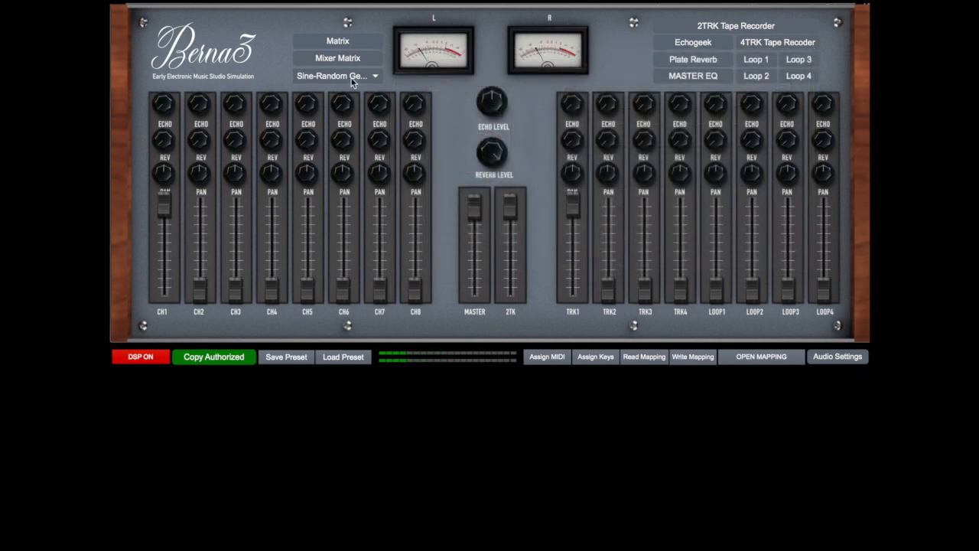
Clear all connections from the main patch matrix and close it
{"action": "left_click", "coordinate": [346, 38]}
{"action": "left_click", "coordinate": [394, 13]}
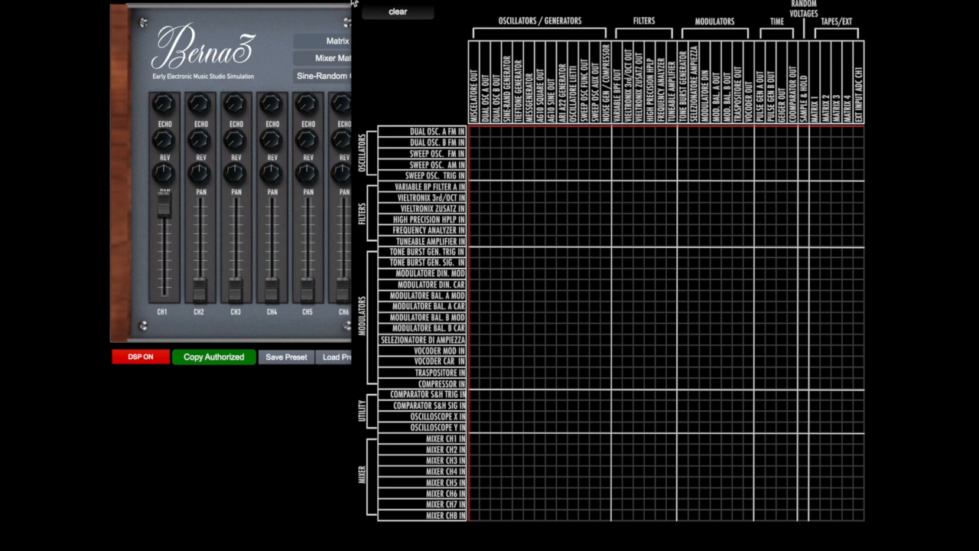
{"action": "left_click", "coordinate": [360, 1]}
Open the TieftoneGenerator and MessGenerator and arrange their windows side by side for comparison
{"action": "left_click", "coordinate": [339, 76]}
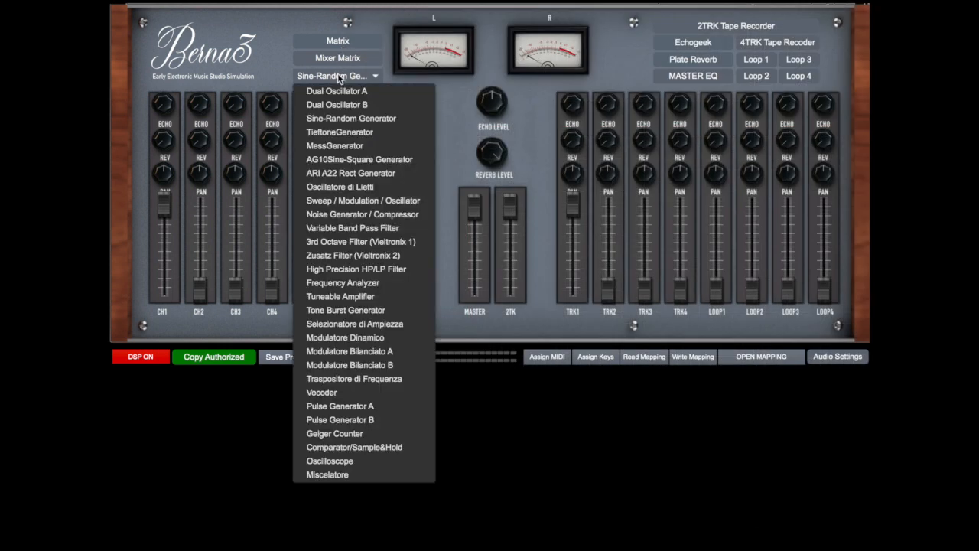
{"action": "left_click", "coordinate": [343, 133]}
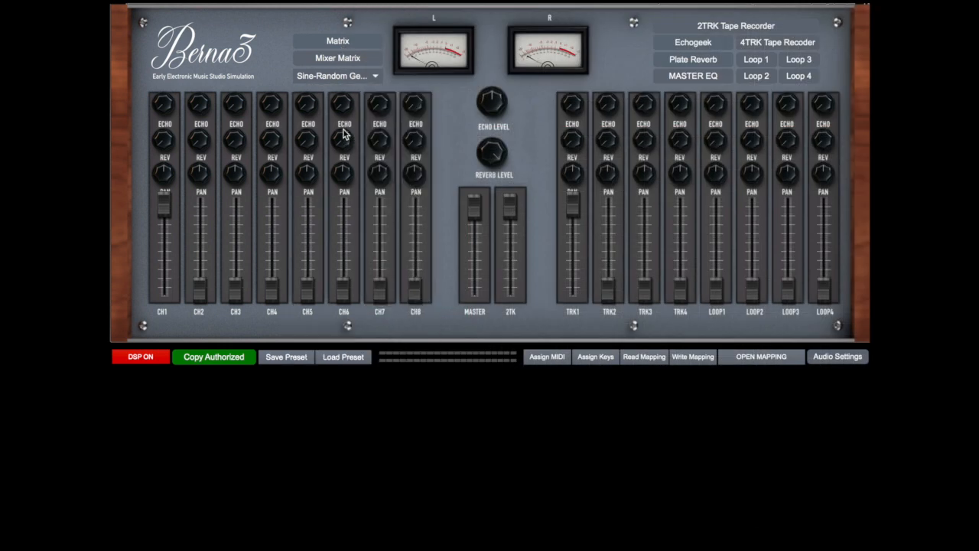
{"action": "left_click_drag", "start_coordinate": [408, 236], "coordinate": [582, 117]}
{"action": "left_click", "coordinate": [361, 77]}
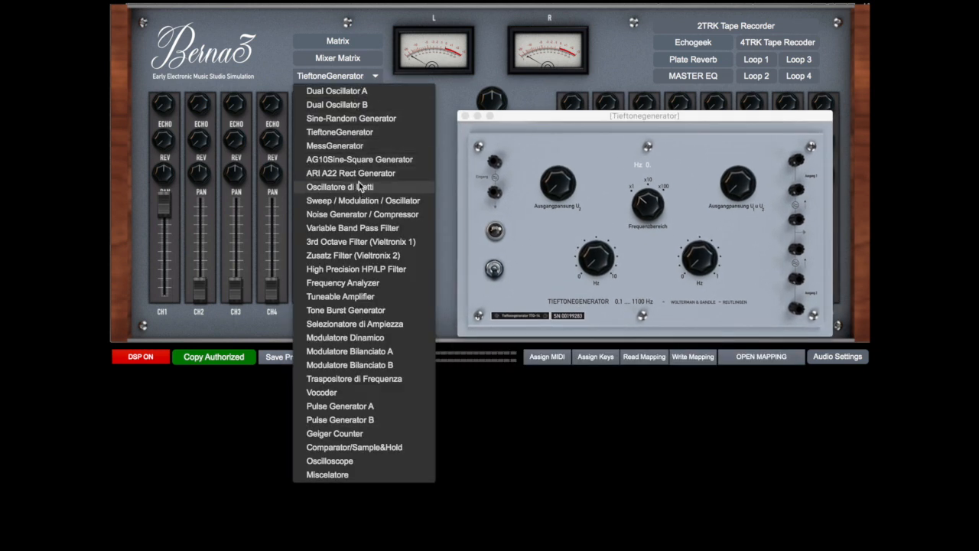
{"action": "left_click", "coordinate": [358, 145]}
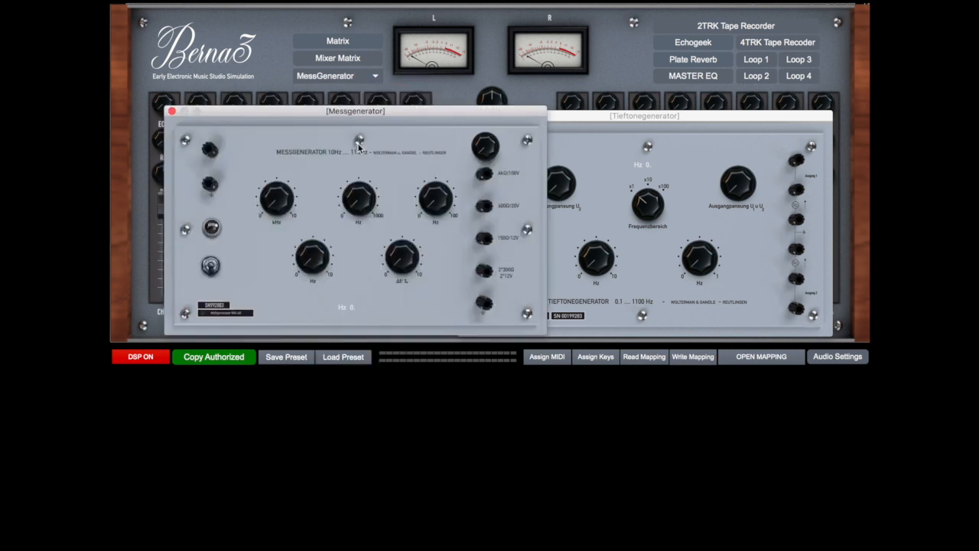
{"action": "left_click_drag", "start_coordinate": [403, 114], "coordinate": [362, 118]}
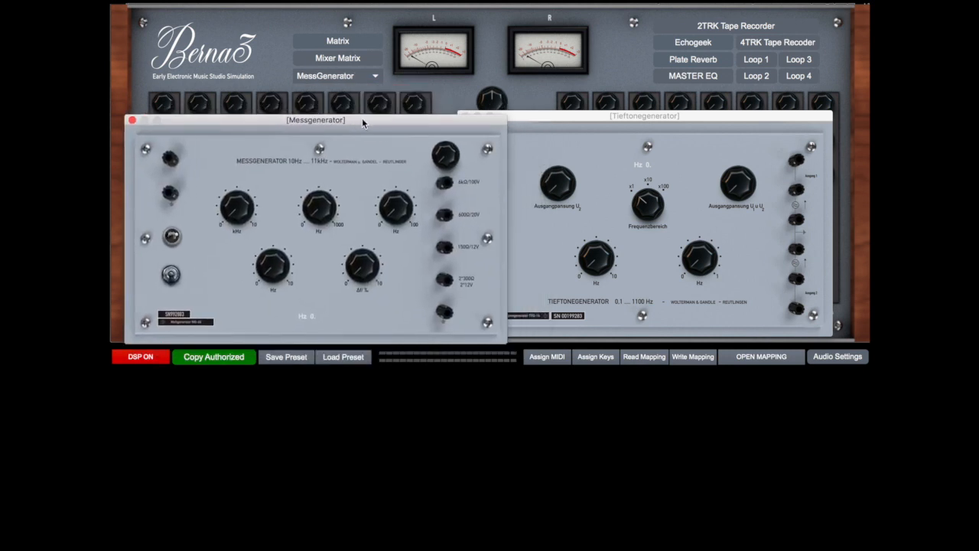
{"action": "mouse_move", "coordinate": [568, 117]}
{"action": "left_mouse_down"}
{"action": "mouse_move", "coordinate": [617, 116]}
{"action": "mouse_move", "coordinate": [614, 125]}
{"action": "mouse_move", "coordinate": [578, 130]}
{"action": "left_mouse_up"}
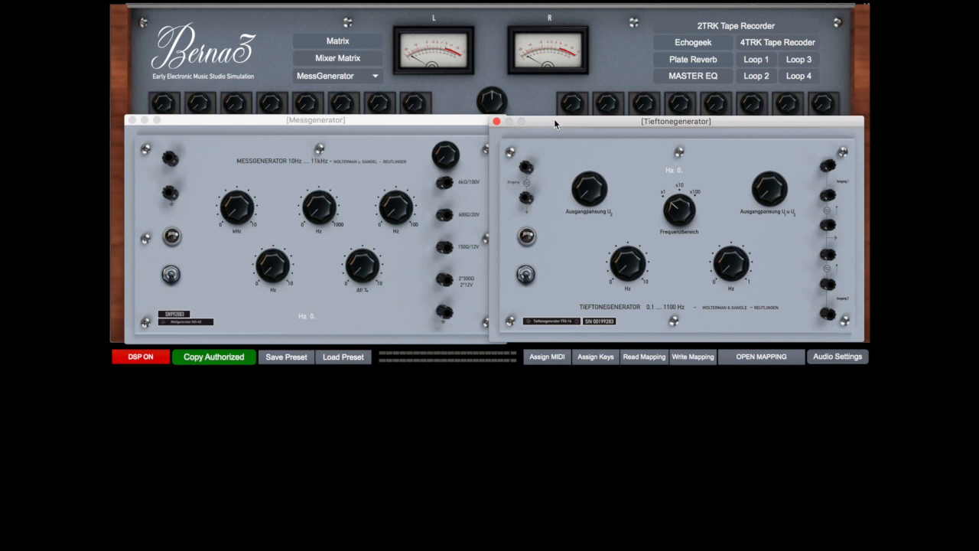
{"action": "left_click_drag", "start_coordinate": [554, 118], "coordinate": [556, 118]}
{"action": "left_click_drag", "start_coordinate": [407, 123], "coordinate": [392, 122]}
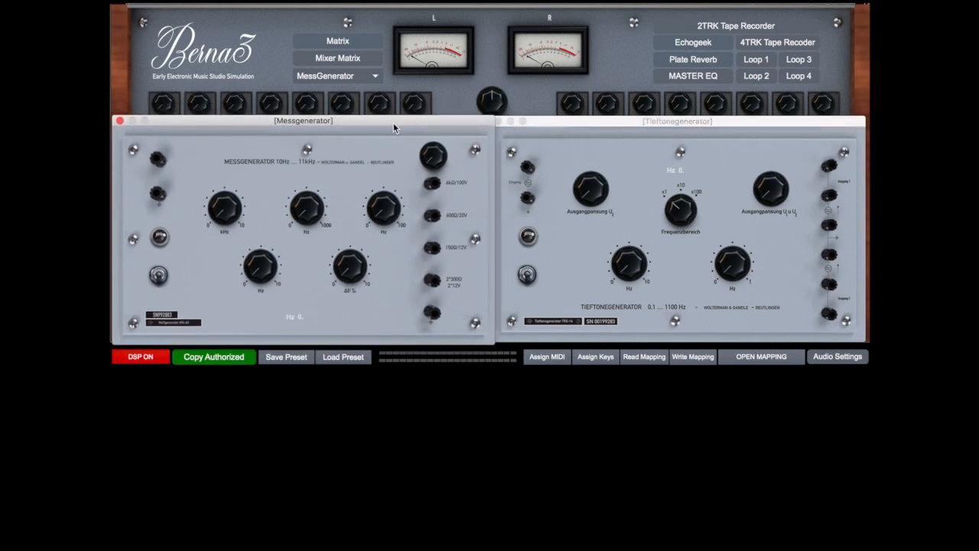
{"action": "left_click_drag", "start_coordinate": [393, 122], "coordinate": [391, 122]}
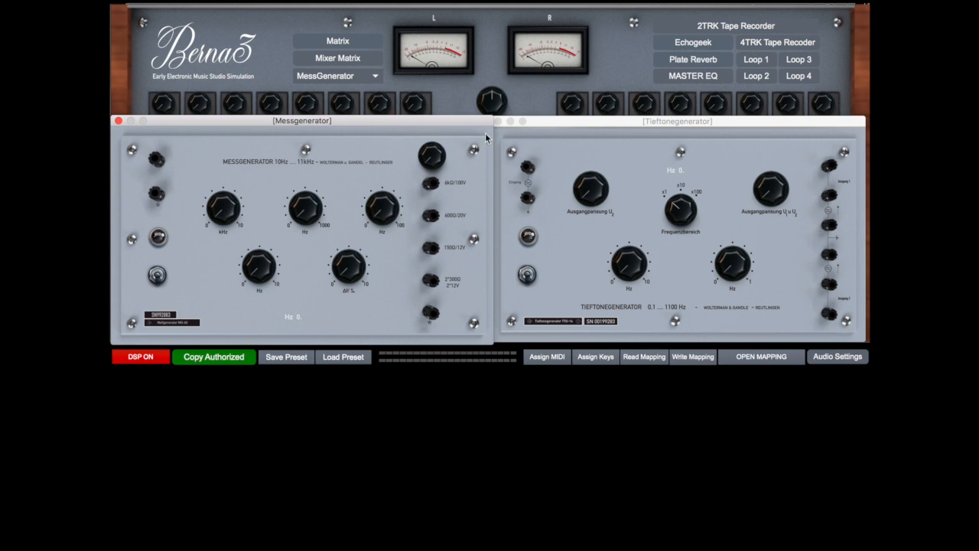
{"action": "left_click", "coordinate": [575, 121]}
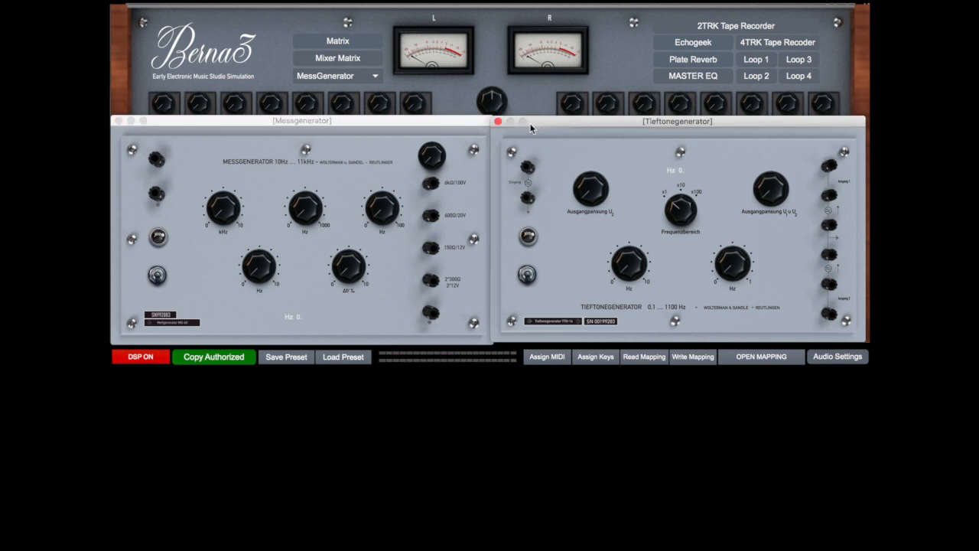
Close the Tieftonegenerator and Messgenerator windows and open the AG10 Sine-Square Generator
{"action": "left_click", "coordinate": [497, 121]}
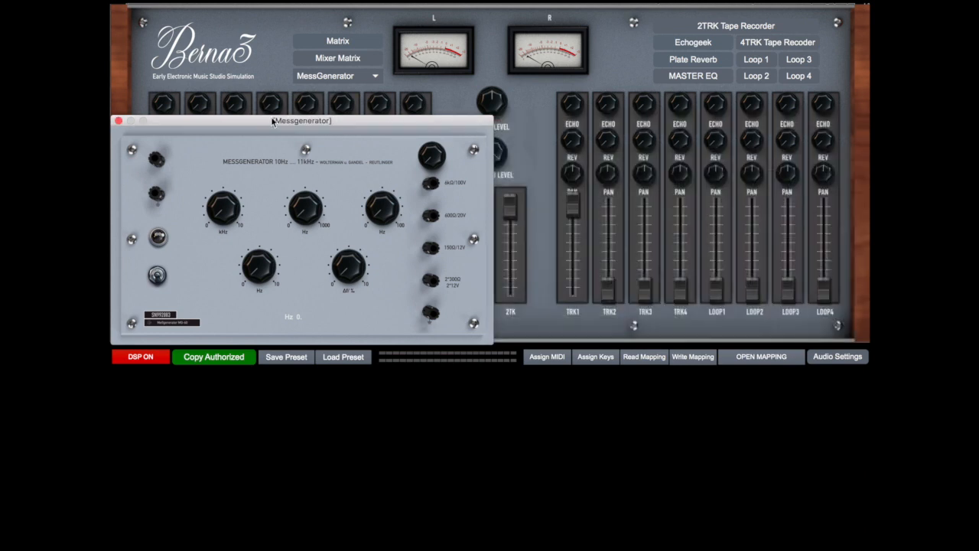
{"action": "left_click", "coordinate": [117, 121]}
{"action": "left_click", "coordinate": [348, 77]}
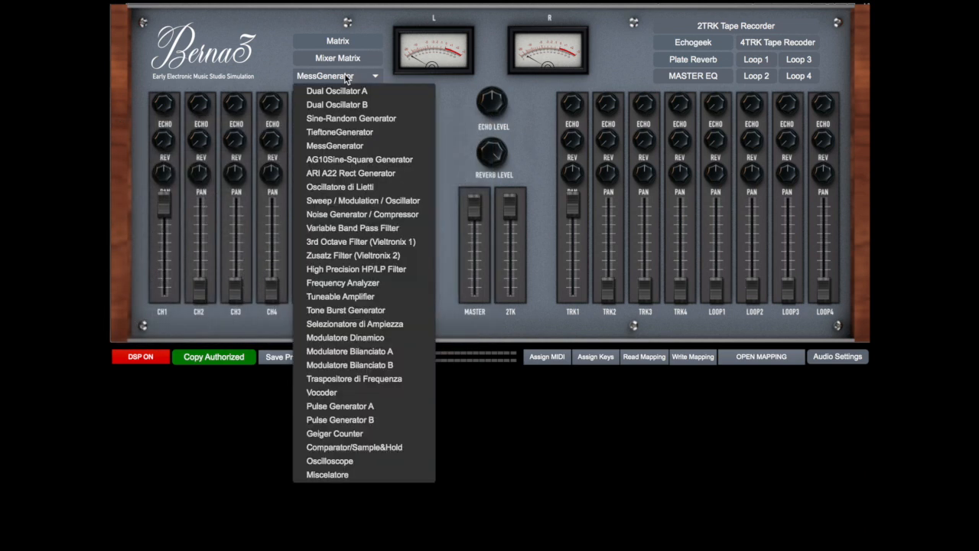
{"action": "left_click", "coordinate": [352, 160]}
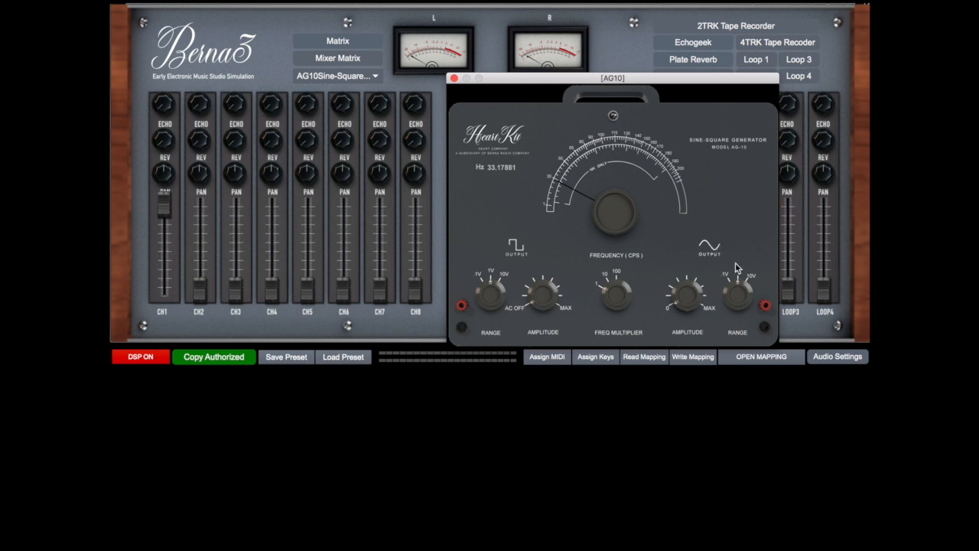
Patch the AG10 sine output to mixer CH1 in the main matrix
{"action": "left_click", "coordinate": [349, 42]}
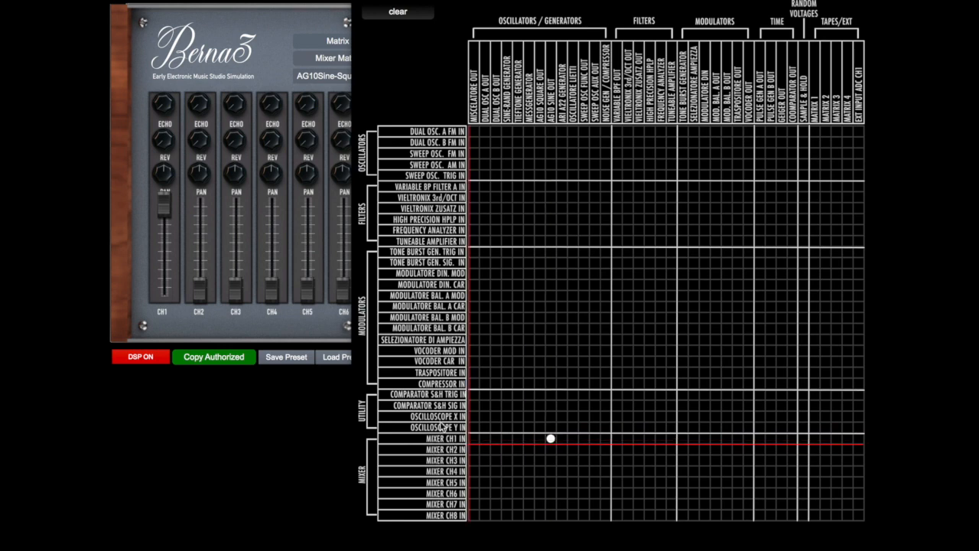
{"action": "left_click", "coordinate": [361, 3]}
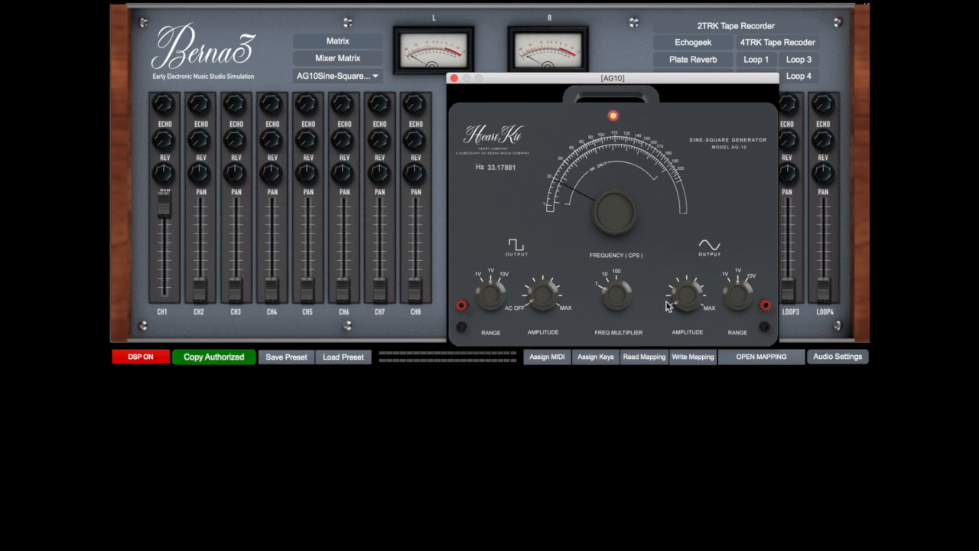
Switch on the AG10, raise its sine output amplitude and tune its frequency to about 43.5 Hz
{"action": "left_click_drag", "start_coordinate": [687, 295], "coordinate": [687, 264]}
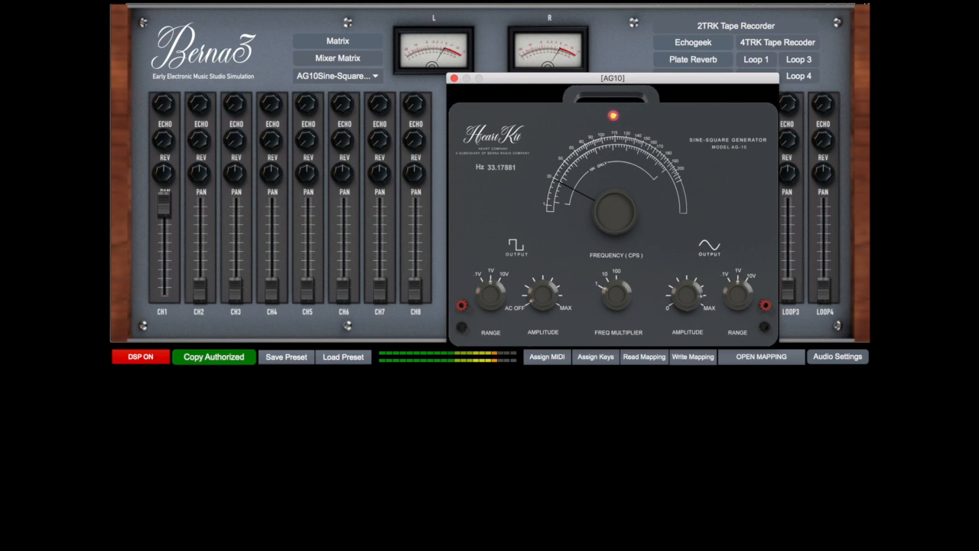
{"action": "left_click_drag", "start_coordinate": [604, 212], "coordinate": [604, 160]}
{"action": "left_click_drag", "start_coordinate": [604, 193], "coordinate": [604, 213]}
Patch the AG10 sine output to the oscilloscope's X input in the main matrix
{"action": "left_click", "coordinate": [347, 44]}
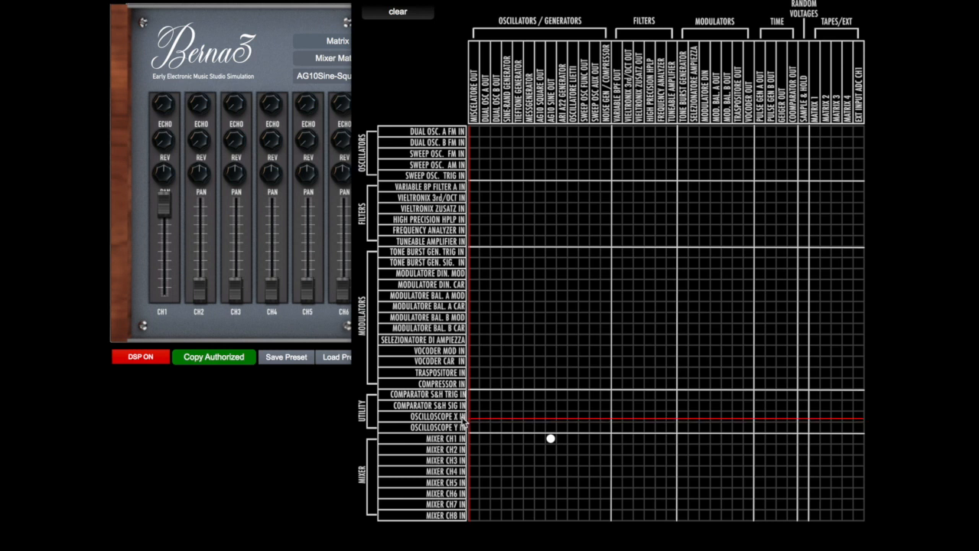
{"action": "left_click", "coordinate": [551, 416]}
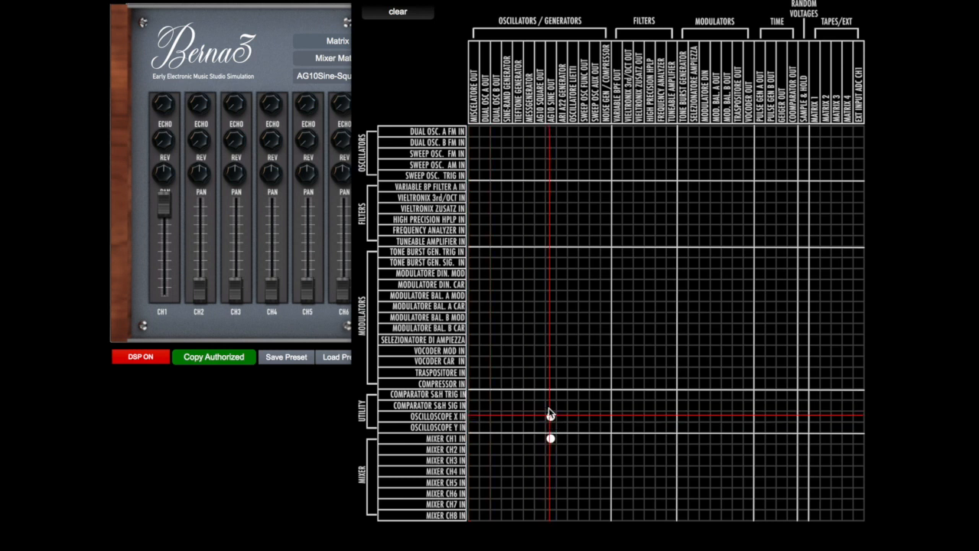
{"action": "left_click", "coordinate": [352, 73]}
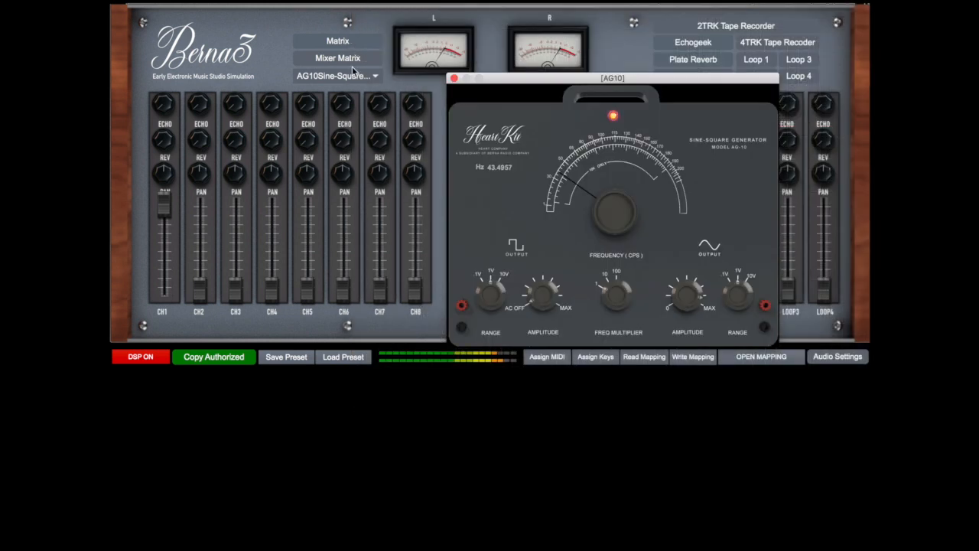
Open the Oscilloscope, place it beside the AG10 and switch it on
{"action": "left_click", "coordinate": [353, 77]}
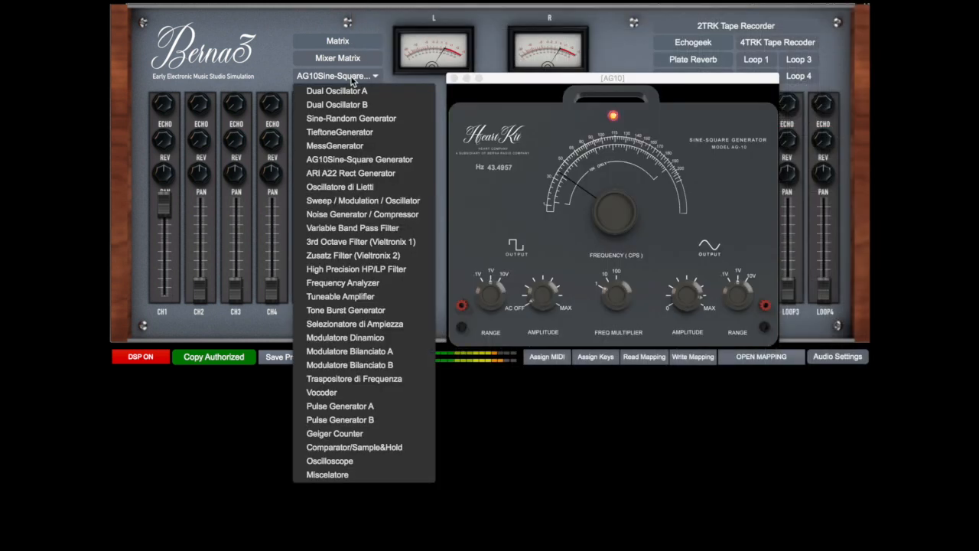
{"action": "left_click", "coordinate": [365, 462]}
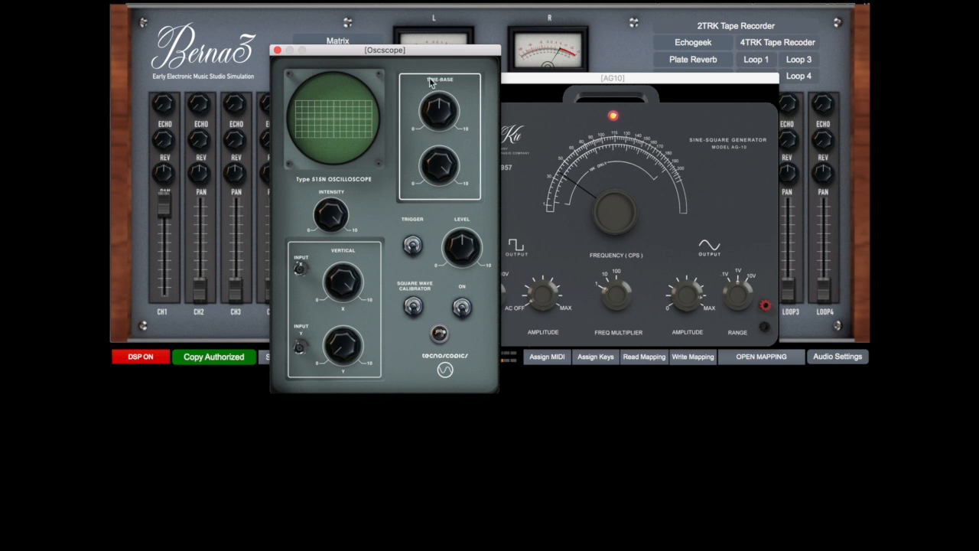
{"action": "left_click_drag", "start_coordinate": [433, 54], "coordinate": [376, 19]}
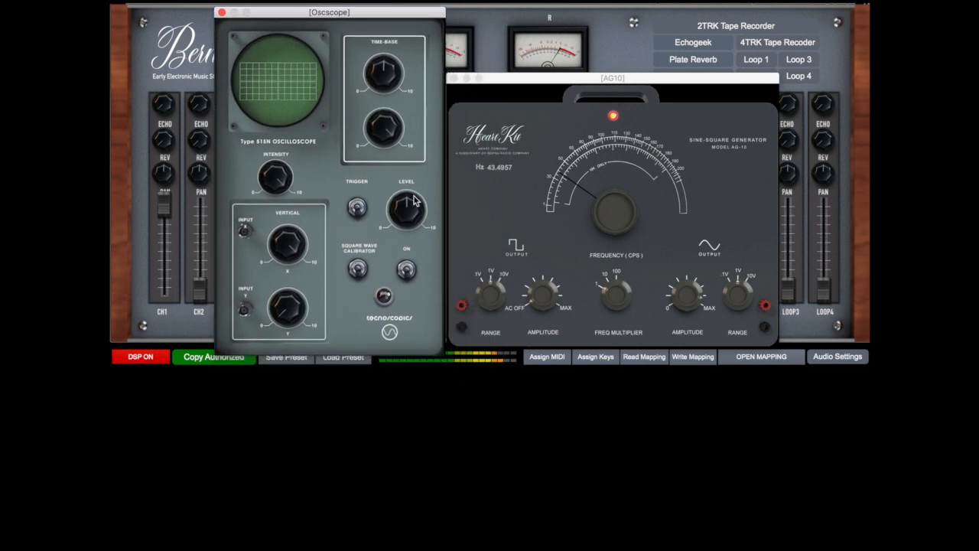
{"action": "left_click", "coordinate": [407, 271]}
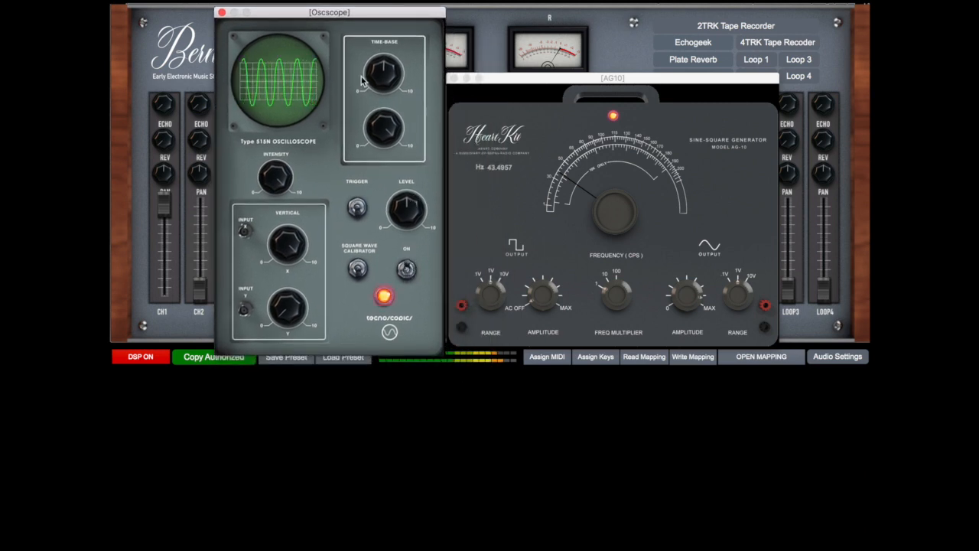
Lower the AG10 frequency to about 30.8 Hz and shift its window slightly clear of the oscilloscope
{"action": "left_click_drag", "start_coordinate": [583, 187], "coordinate": [583, 201]}
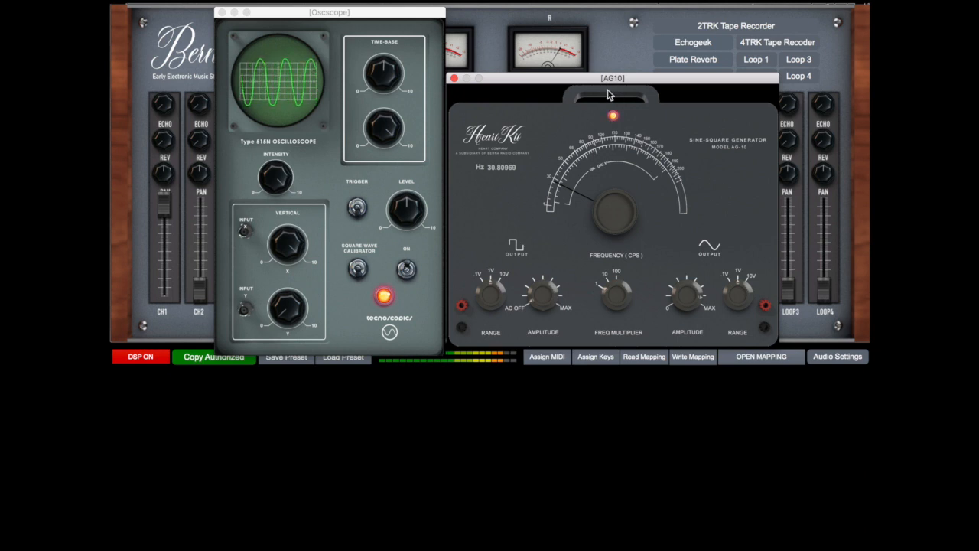
{"action": "left_click_drag", "start_coordinate": [583, 84], "coordinate": [590, 75]}
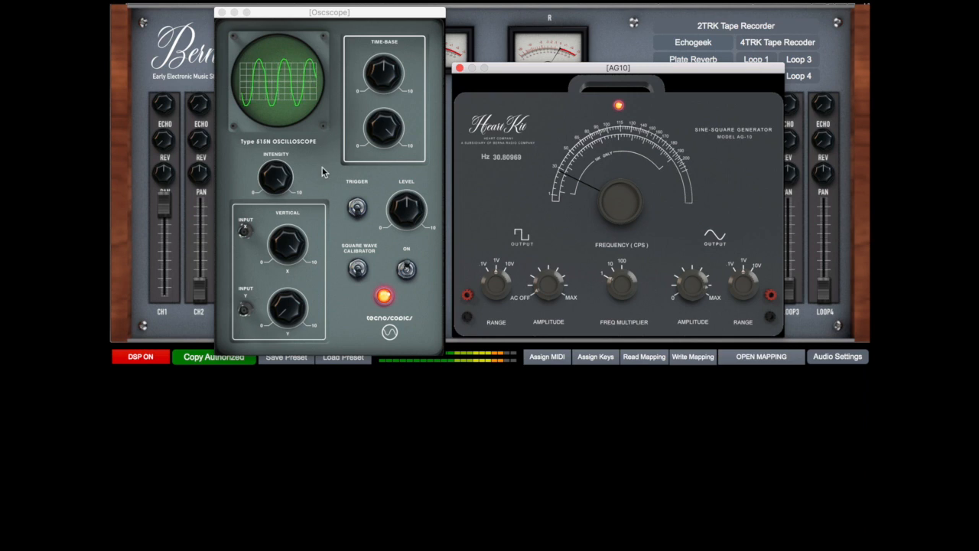
Try out the oscilloscope's intensity and vertical X gain controls
{"action": "left_click", "coordinate": [279, 176]}
{"action": "mouse_move", "coordinate": [279, 176]}
{"action": "left_mouse_down"}
{"action": "mouse_move", "coordinate": [277, 197]}
{"action": "mouse_move", "coordinate": [276, 172]}
{"action": "left_mouse_up"}
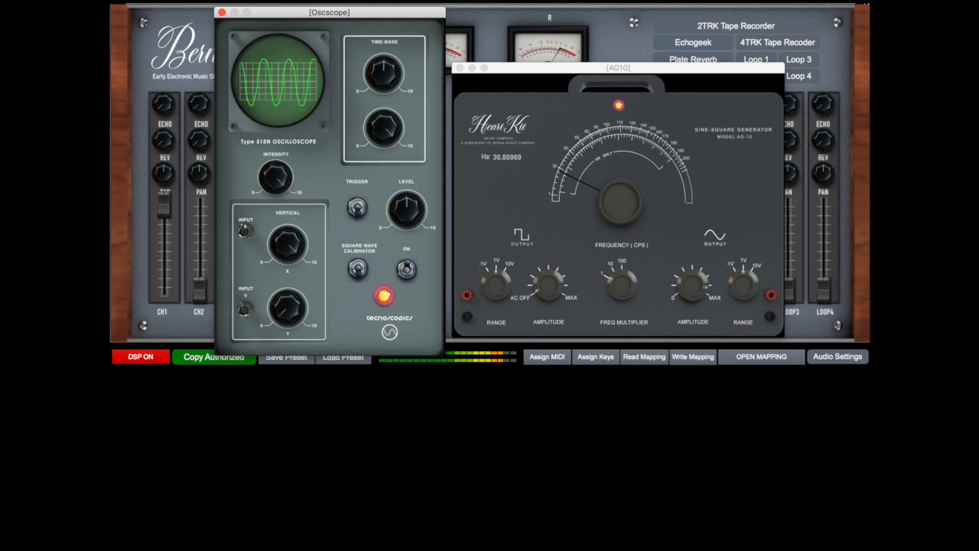
{"action": "mouse_move", "coordinate": [288, 232]}
{"action": "left_mouse_down"}
{"action": "mouse_move", "coordinate": [288, 251]}
{"action": "mouse_move", "coordinate": [288, 235]}
{"action": "left_mouse_up"}
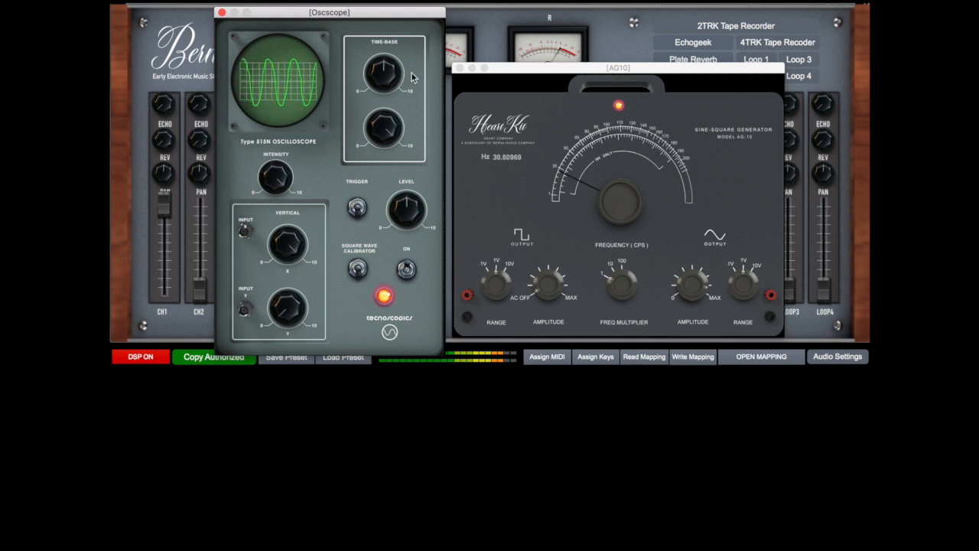
Switch on the oscilloscope's trigger and adjust the time base to display about two cycles of the sine wave
{"action": "left_click_drag", "start_coordinate": [386, 75], "coordinate": [386, 85]}
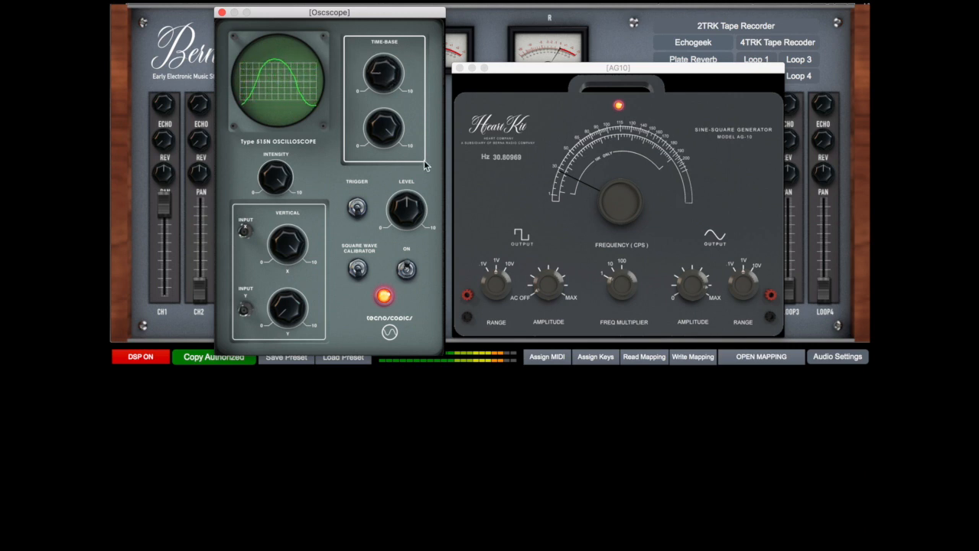
{"action": "left_click_drag", "start_coordinate": [388, 133], "coordinate": [388, 191]}
{"action": "mouse_move", "coordinate": [383, 84]}
{"action": "left_mouse_down"}
{"action": "mouse_move", "coordinate": [383, 60]}
{"action": "mouse_move", "coordinate": [383, 70]}
{"action": "left_mouse_up"}
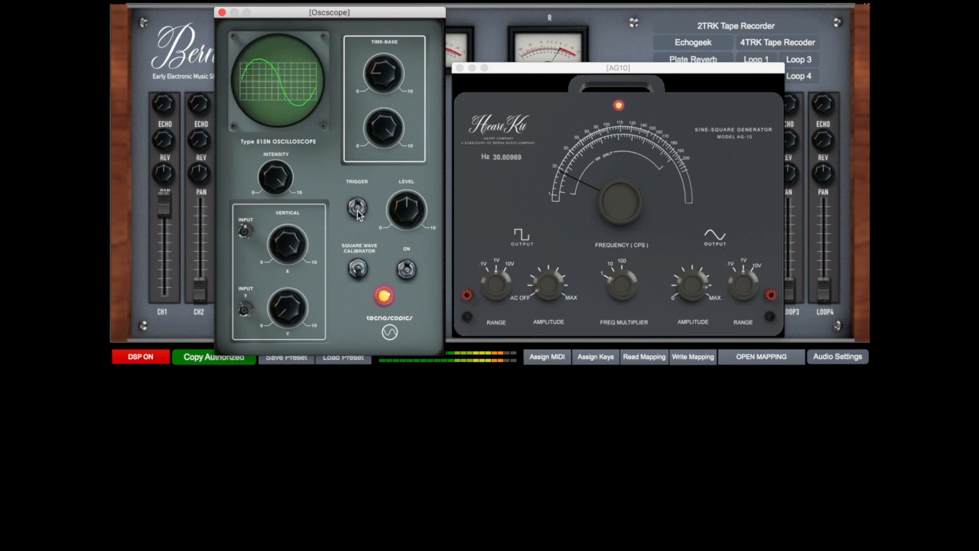
{"action": "left_click_drag", "start_coordinate": [383, 75], "coordinate": [383, 62]}
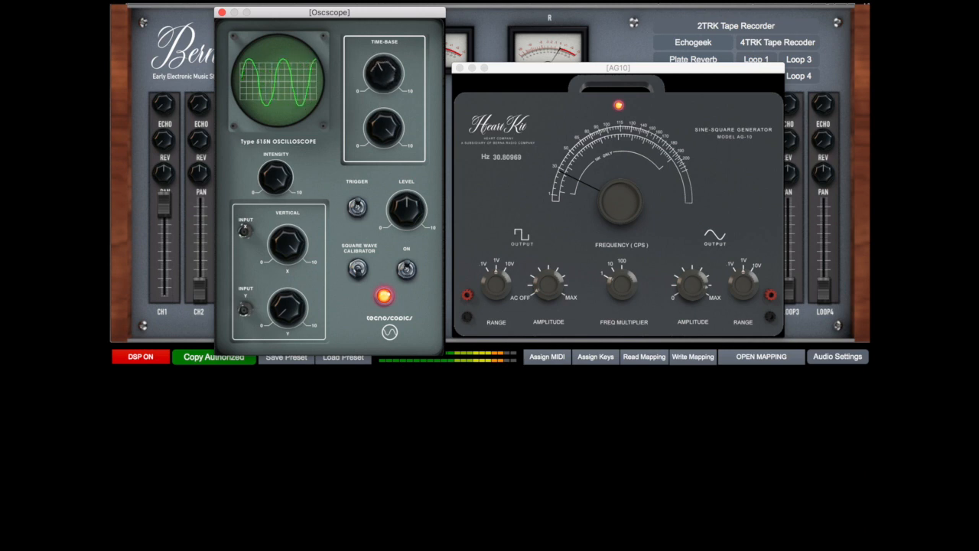
{"action": "left_click_drag", "start_coordinate": [383, 69], "coordinate": [383, 75]}
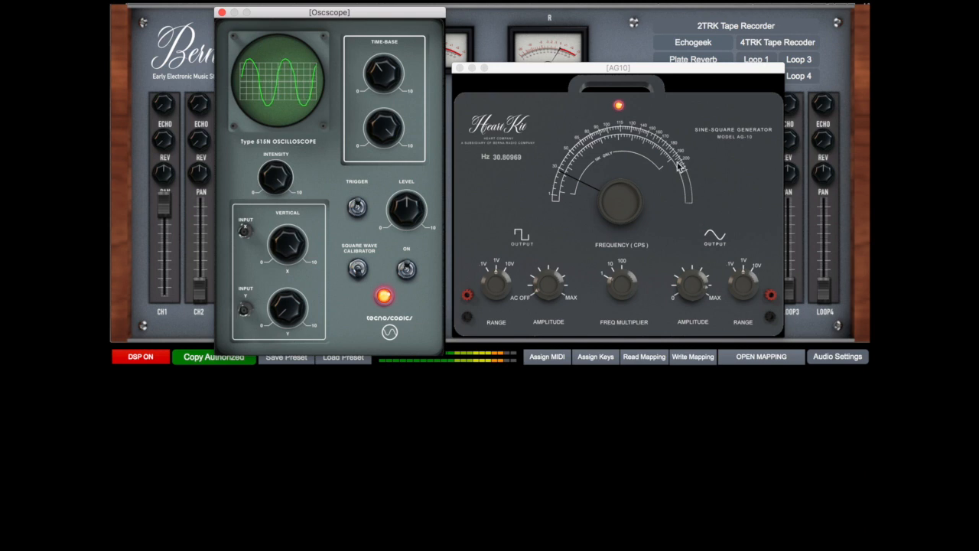
Try out the AG10's sine output range and amplitude on the oscilloscope trace, then set its frequency to about 45.1 Hz
{"action": "left_click", "coordinate": [739, 300]}
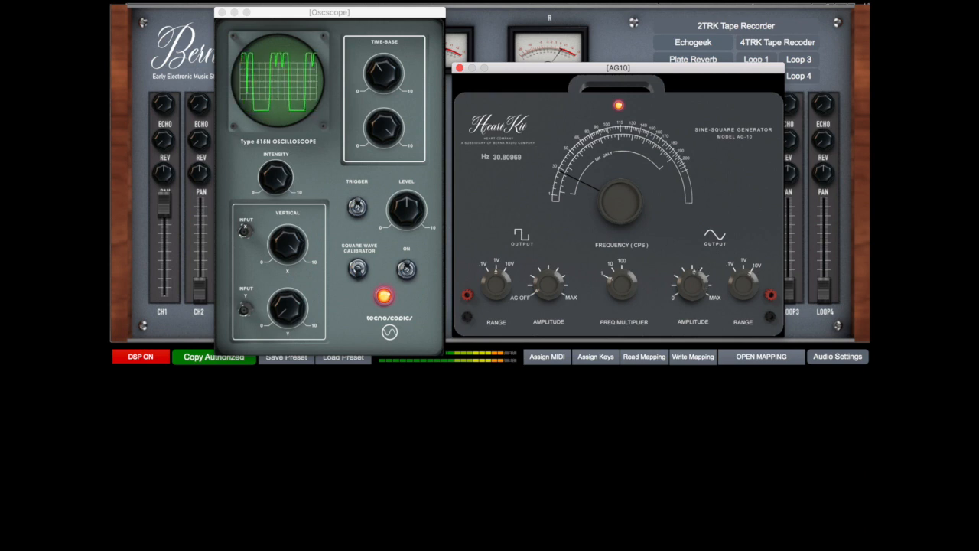
{"action": "left_click_drag", "start_coordinate": [687, 285], "coordinate": [687, 284]}
{"action": "mouse_move", "coordinate": [578, 175]}
{"action": "left_mouse_down"}
{"action": "mouse_move", "coordinate": [579, 136]}
{"action": "mouse_move", "coordinate": [579, 161]}
{"action": "left_mouse_up"}
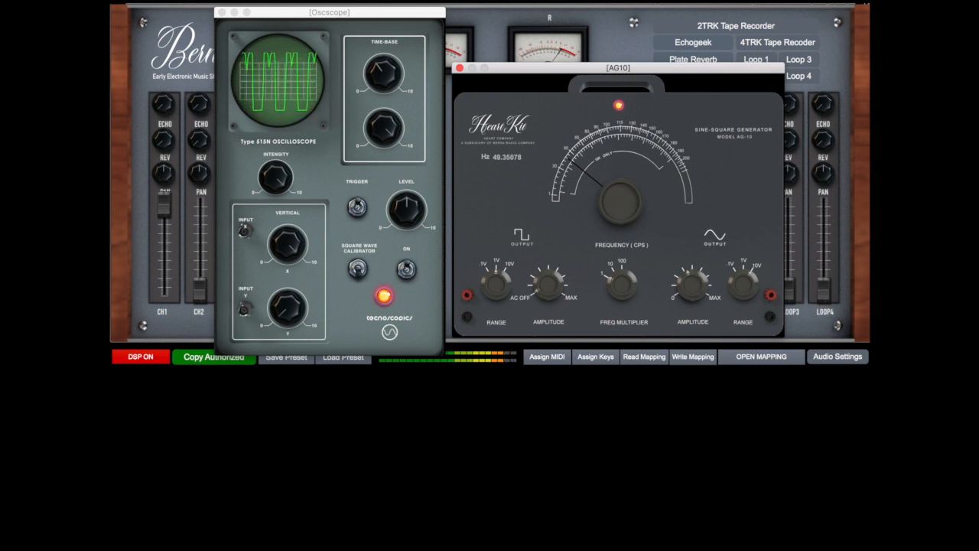
{"action": "mouse_move", "coordinate": [751, 283]}
{"action": "left_mouse_down"}
{"action": "mouse_move", "coordinate": [748, 294]}
{"action": "mouse_move", "coordinate": [744, 285]}
{"action": "mouse_move", "coordinate": [691, 275]}
{"action": "left_mouse_up"}
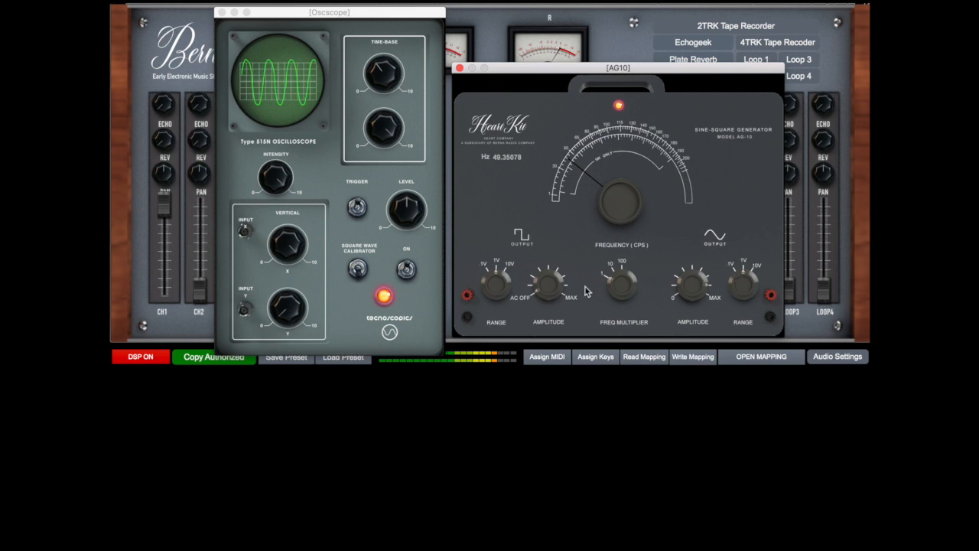
{"action": "mouse_move", "coordinate": [623, 217]}
{"action": "left_mouse_down"}
{"action": "mouse_move", "coordinate": [624, 205]}
{"action": "mouse_move", "coordinate": [624, 229]}
{"action": "mouse_move", "coordinate": [623, 214]}
{"action": "left_mouse_up"}
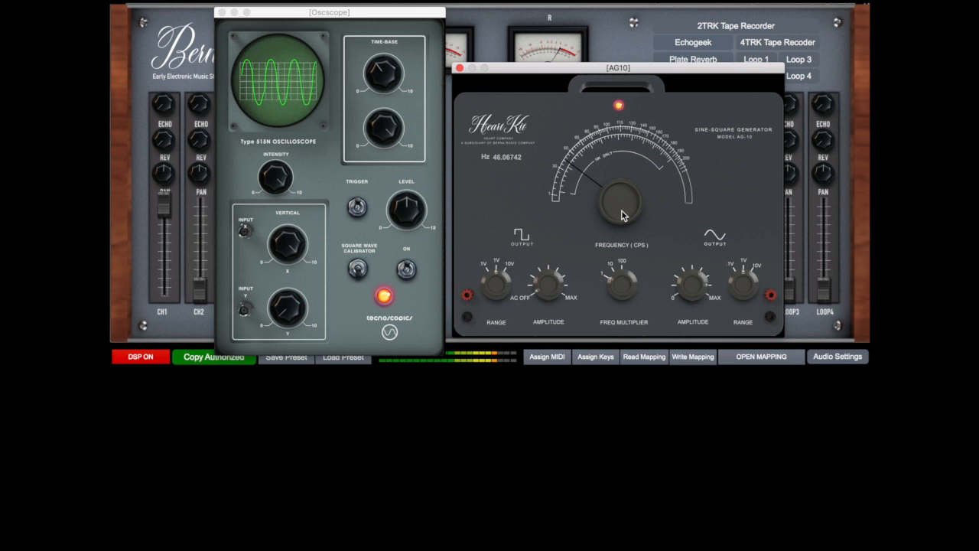
{"action": "left_click_drag", "start_coordinate": [621, 205], "coordinate": [590, 183]}
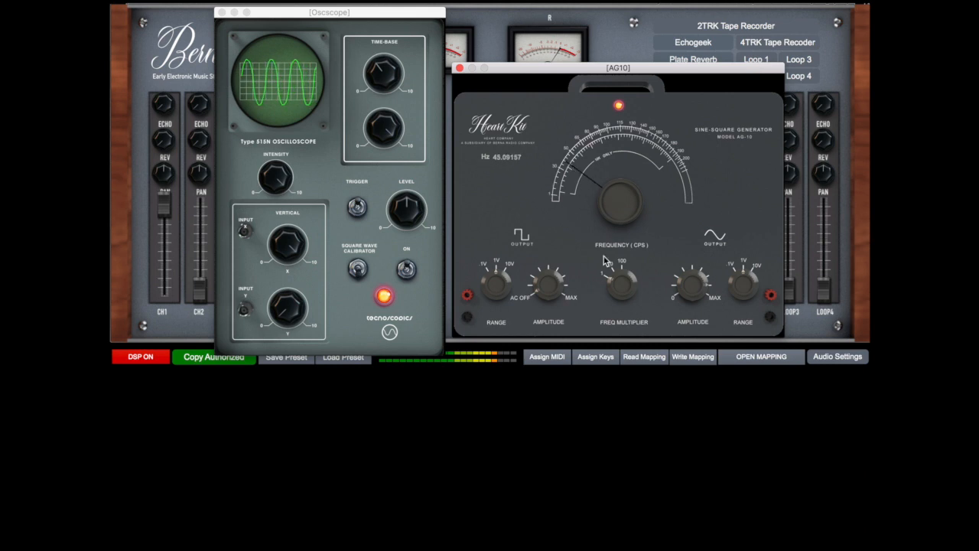
Switch off and close the AG10, then turn on the oscilloscope's square wave calibrator before powering off and closing the oscilloscope
{"action": "left_click", "coordinate": [619, 106]}
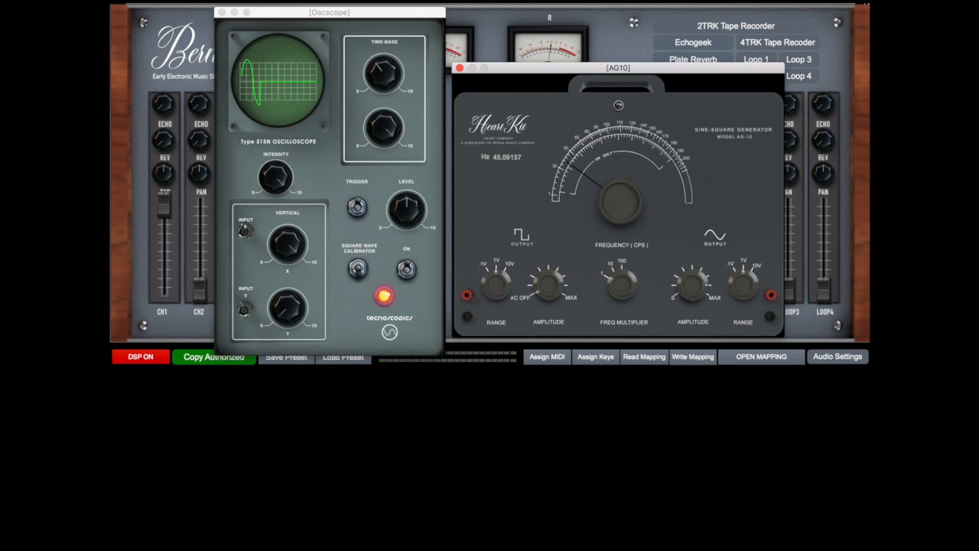
{"action": "left_click", "coordinate": [459, 68]}
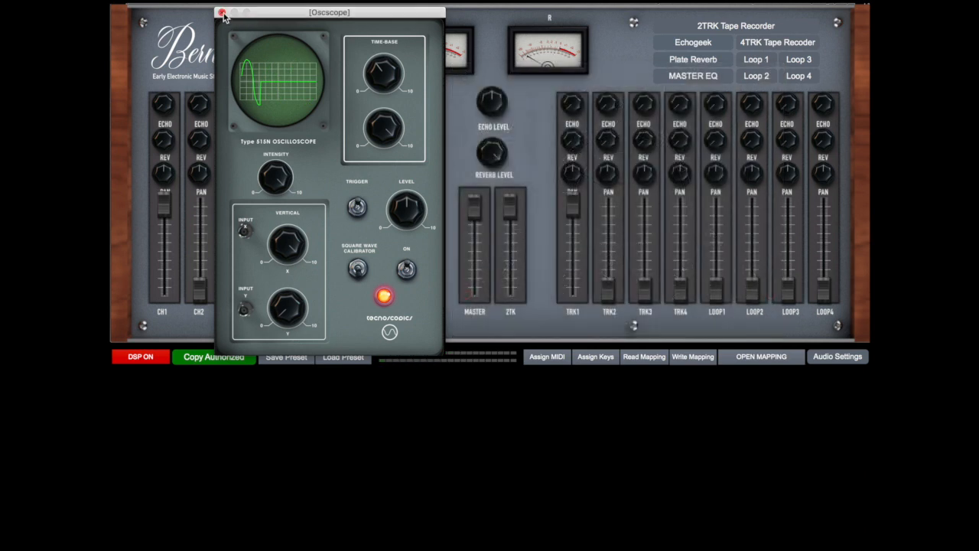
{"action": "left_click", "coordinate": [359, 269]}
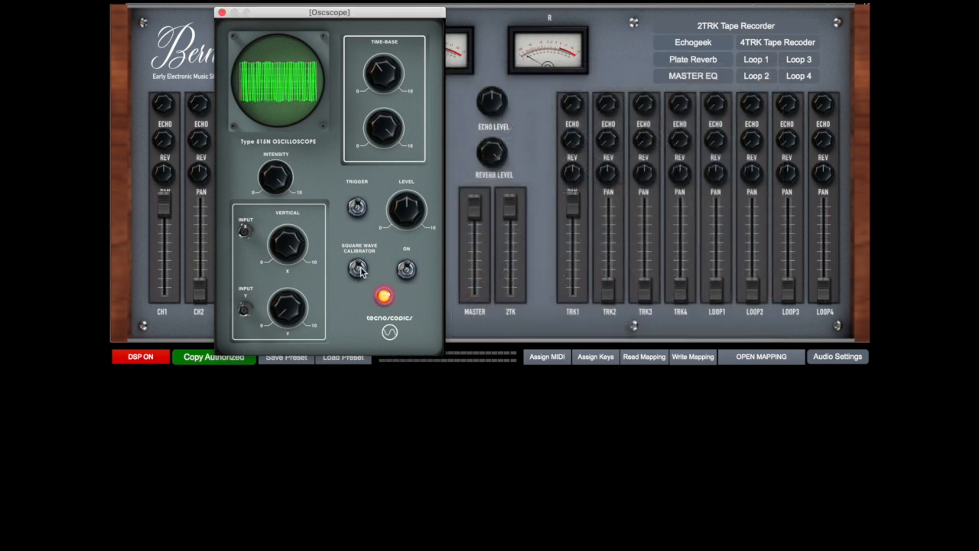
{"action": "left_click", "coordinate": [406, 269]}
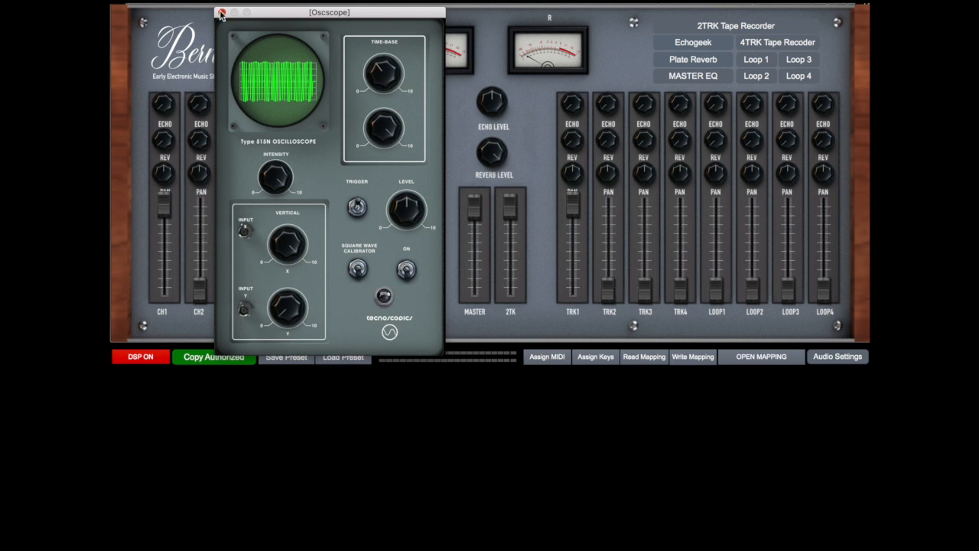
{"action": "left_click", "coordinate": [222, 12]}
Open Dual Oscillator A, shift its window slightly toward the mixer channels and switch its power on
{"action": "left_click", "coordinate": [315, 77]}
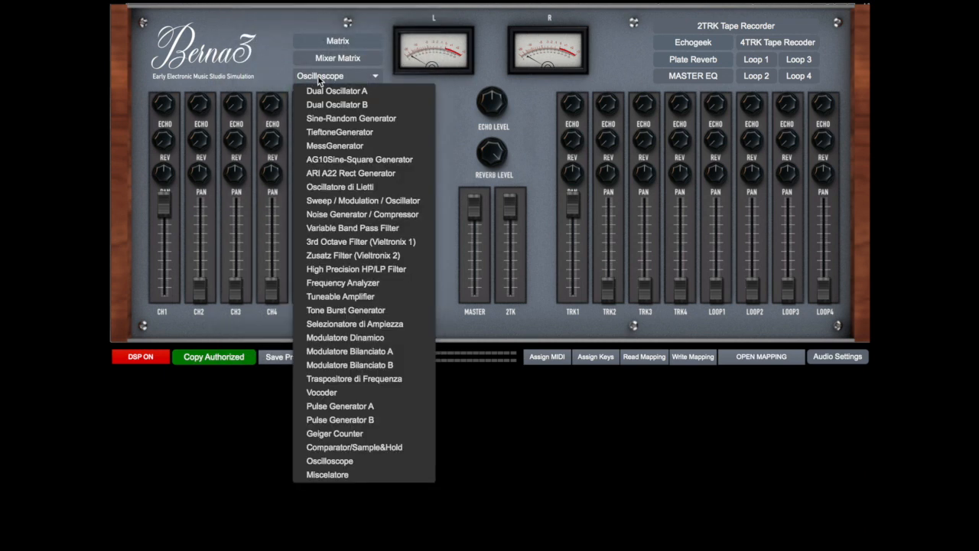
{"action": "left_click", "coordinate": [323, 91]}
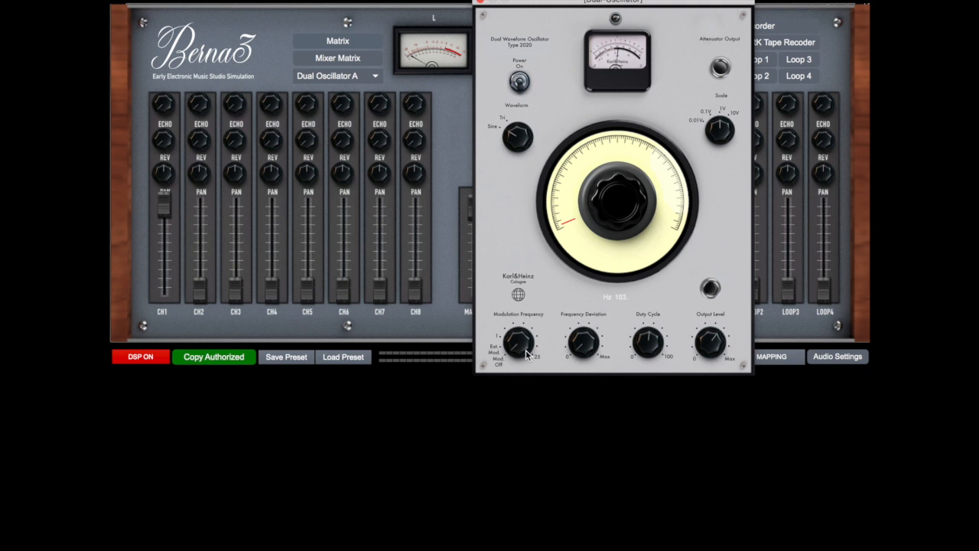
{"action": "left_click_drag", "start_coordinate": [561, 6], "coordinate": [540, 6]}
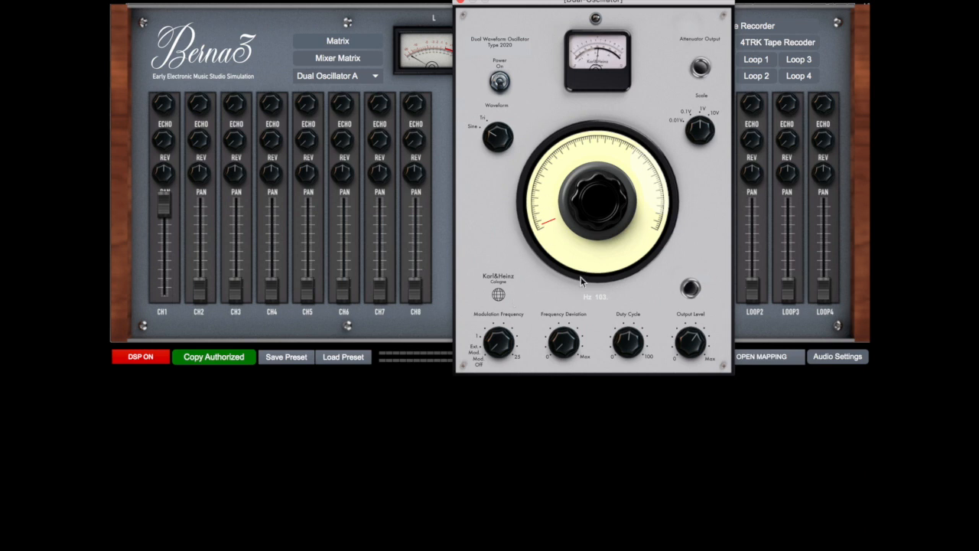
{"action": "left_click", "coordinate": [361, 76]}
{"action": "left_click", "coordinate": [354, 79]}
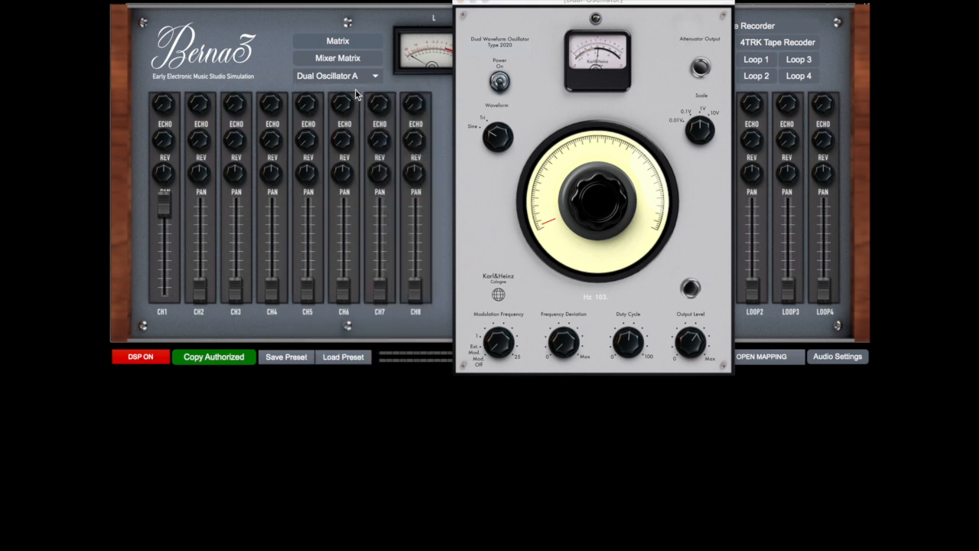
{"action": "left_click", "coordinate": [500, 83]}
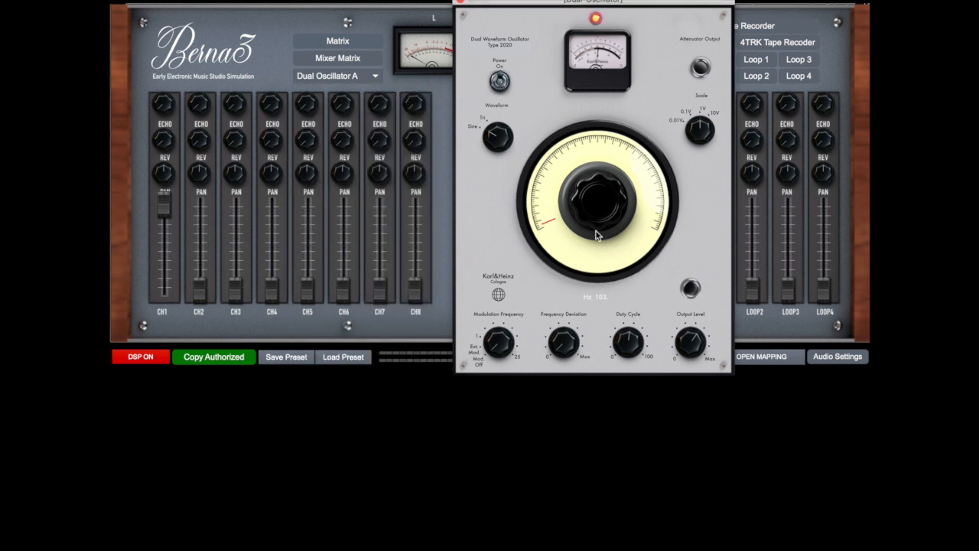
Clear all existing matrix connections and patch Dual Osc. A Out to Mixer CH1 In
{"action": "left_click", "coordinate": [356, 79]}
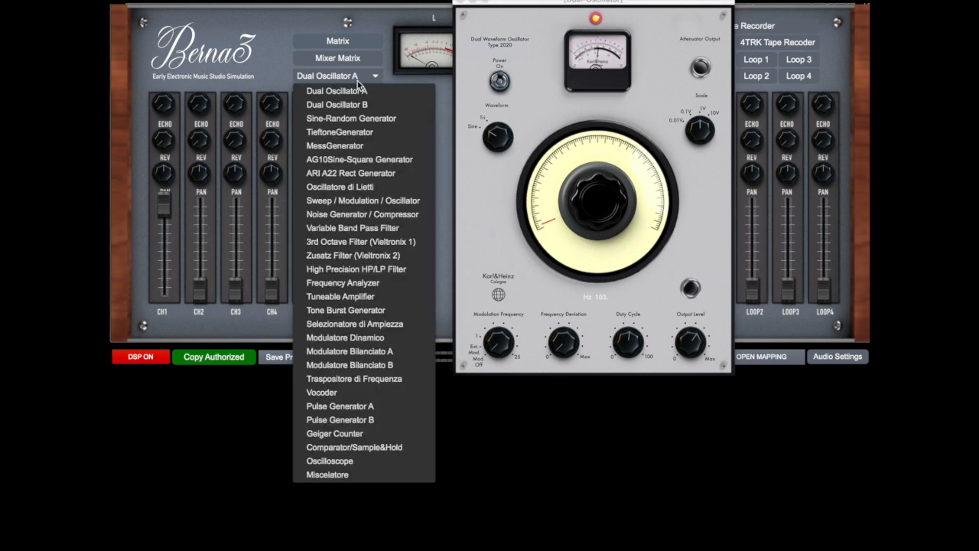
{"action": "left_click", "coordinate": [392, 75]}
{"action": "left_click", "coordinate": [360, 42]}
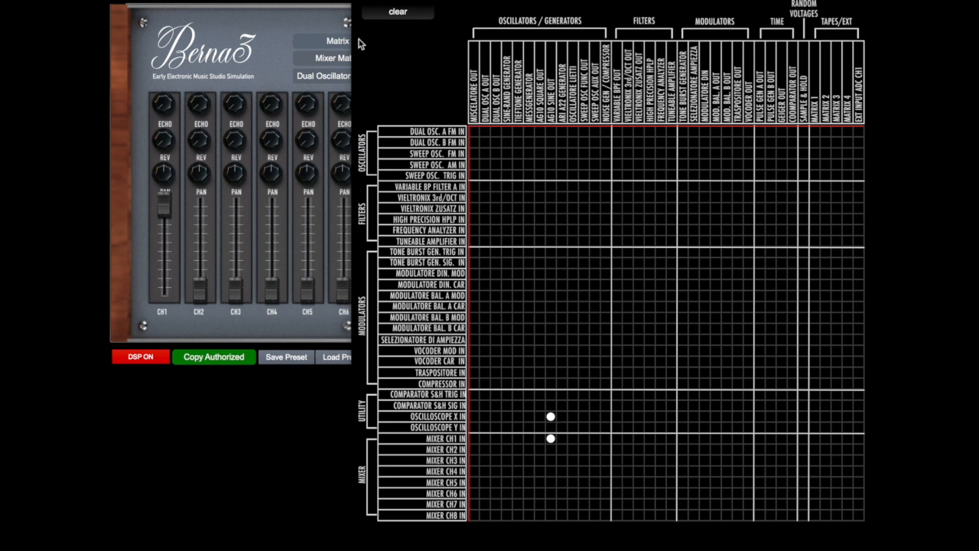
{"action": "left_click", "coordinate": [400, 13]}
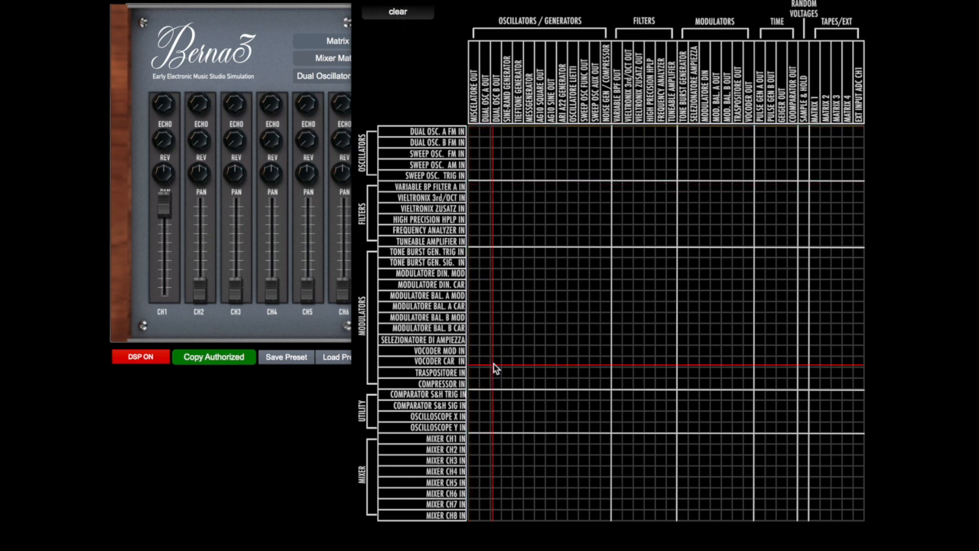
{"action": "left_click", "coordinate": [485, 439]}
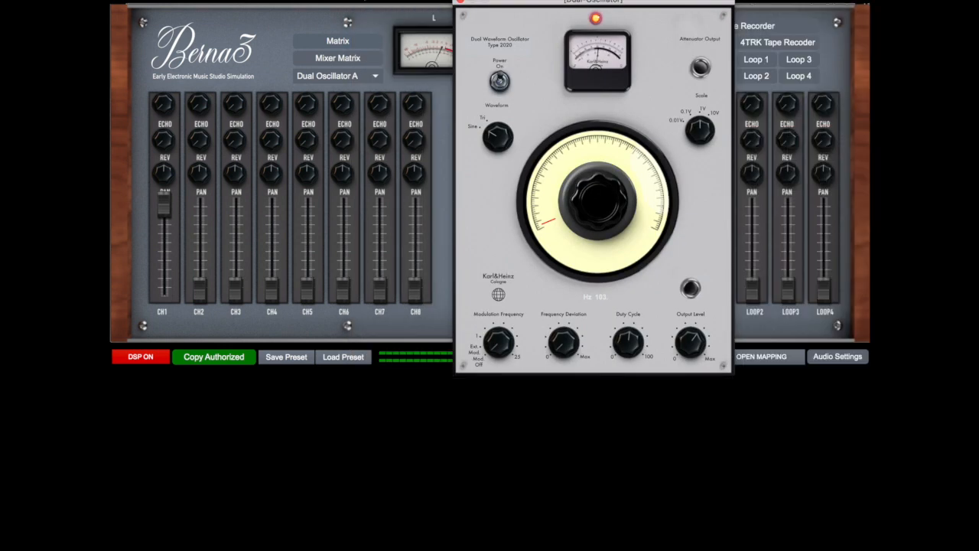
Set Dual Oscillator A to external modulation, raise its frequency deviation and close its window
{"action": "left_click_drag", "start_coordinate": [518, 5], "coordinate": [516, 11]}
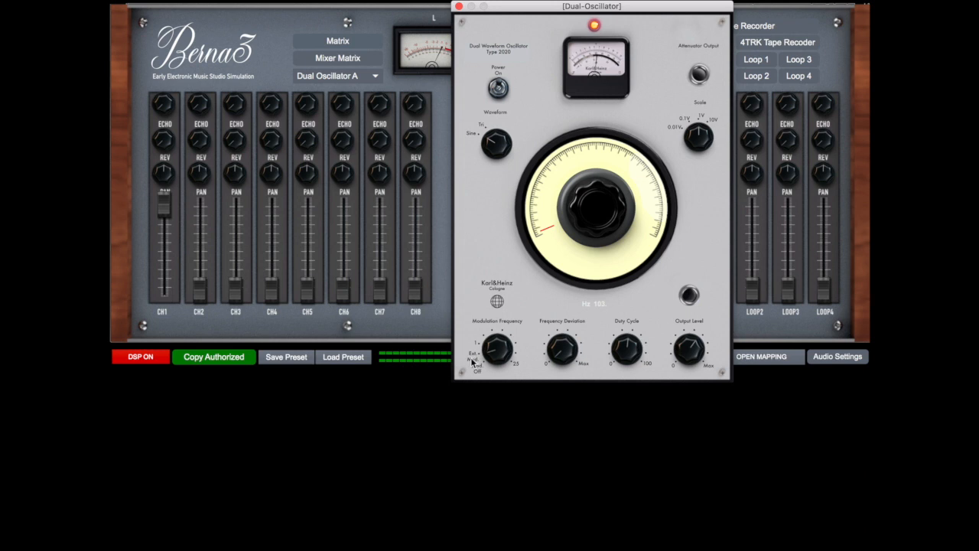
{"action": "left_click_drag", "start_coordinate": [558, 359], "coordinate": [558, 329]}
{"action": "left_click", "coordinate": [459, 6]}
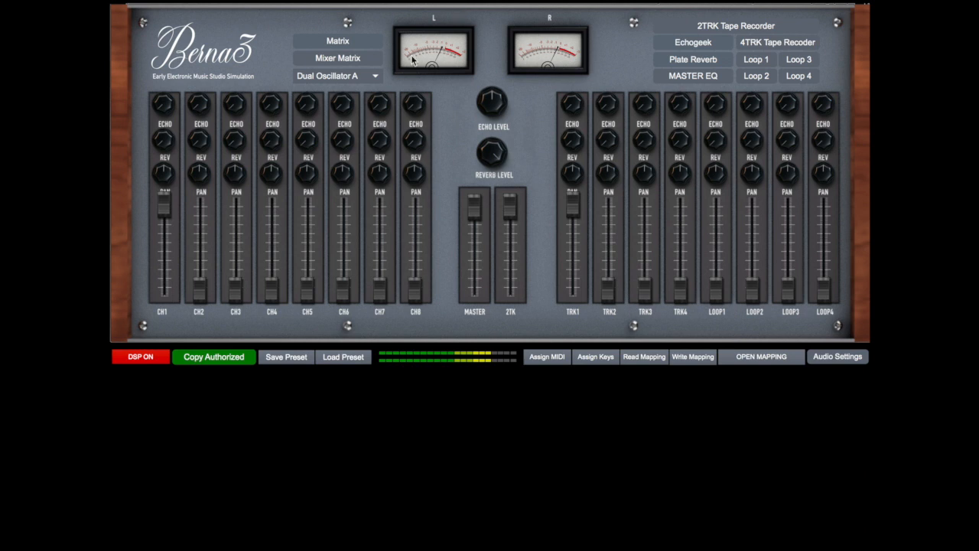
Open Pulse Generator A, switch it on and close its window
{"action": "left_click", "coordinate": [374, 79]}
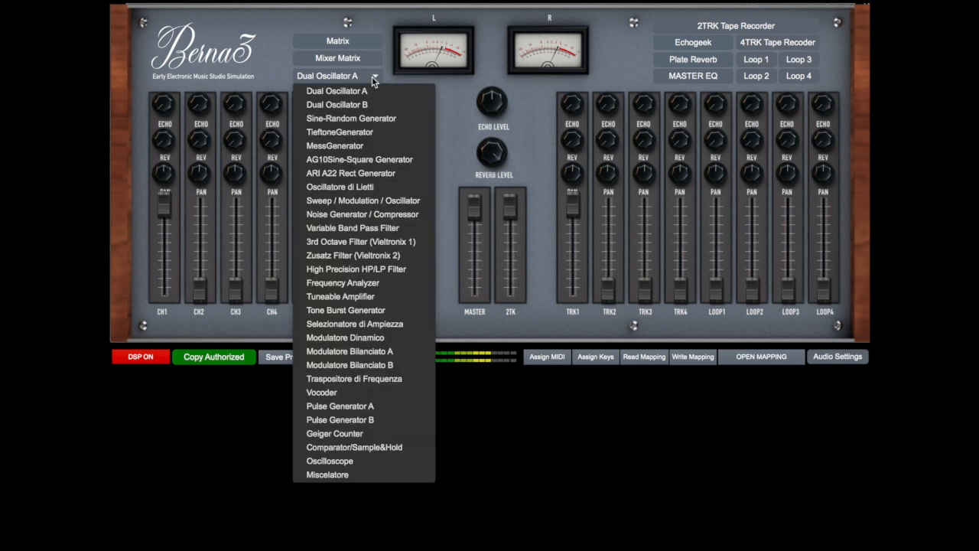
{"action": "left_click", "coordinate": [369, 406]}
{"action": "left_click_drag", "start_coordinate": [444, 212], "coordinate": [440, 88]}
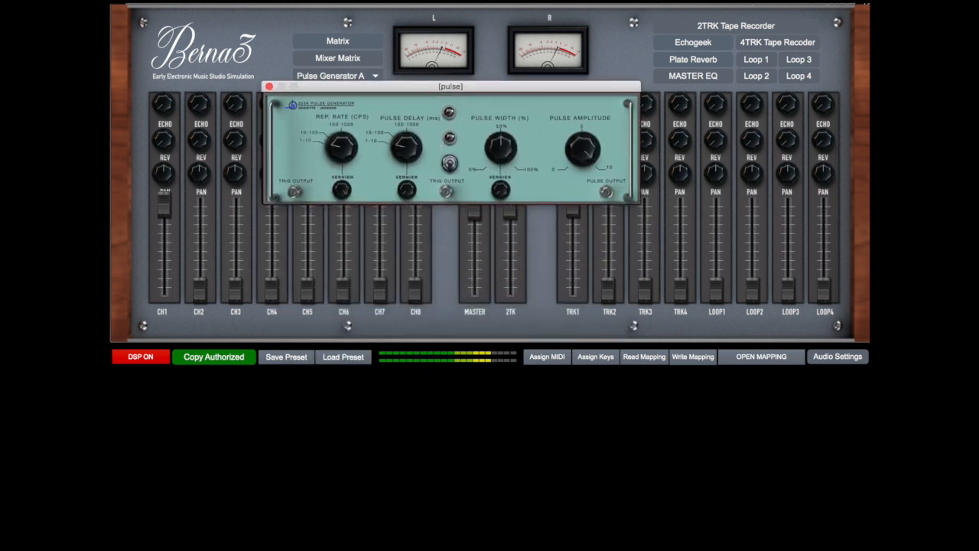
{"action": "left_click", "coordinate": [449, 163]}
{"action": "left_click", "coordinate": [270, 87]}
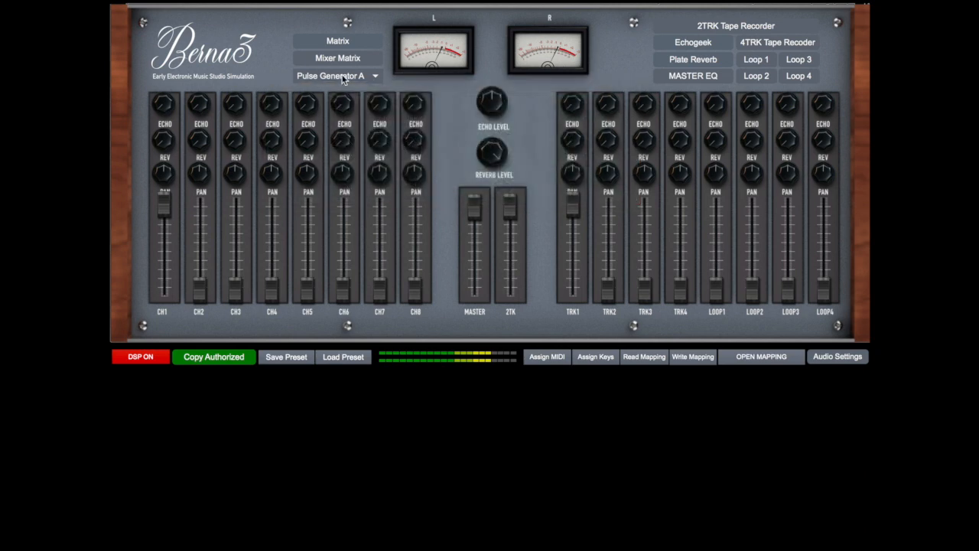
Patch Pulse Gen A to Comparator S&H Trig In, Noise Gen to Comparator S&H Sig In, and Sample & Hold to Oscilloscope X In
{"action": "left_click", "coordinate": [346, 42]}
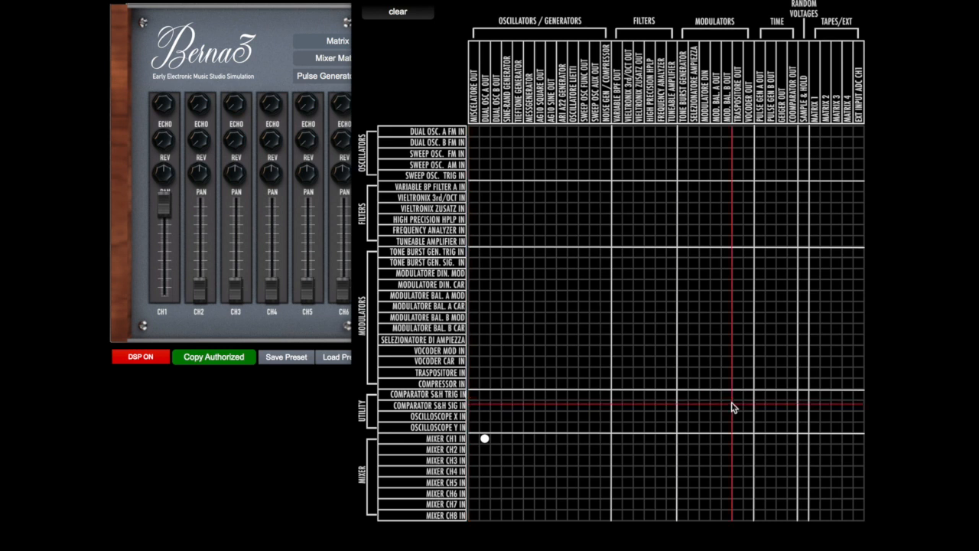
{"action": "left_click", "coordinate": [758, 396]}
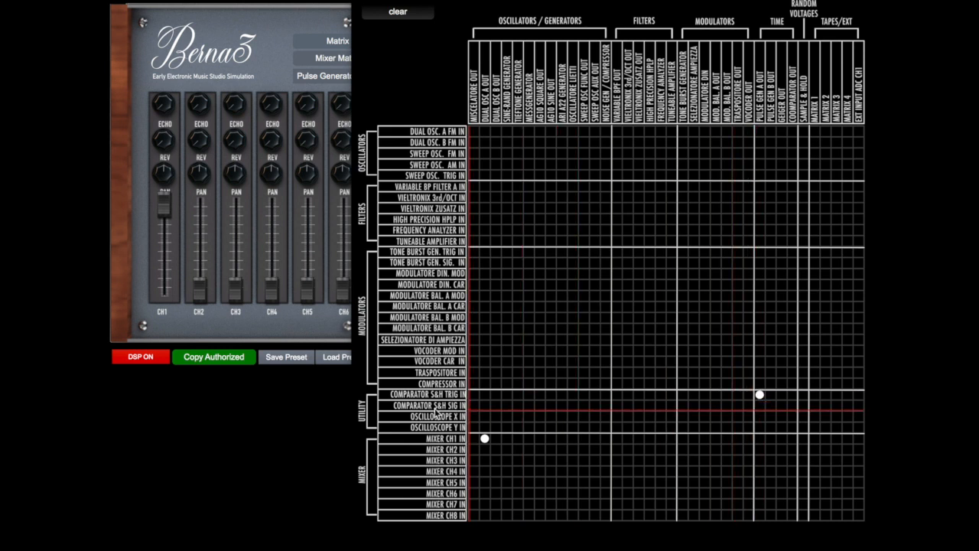
{"action": "left_click", "coordinate": [605, 405]}
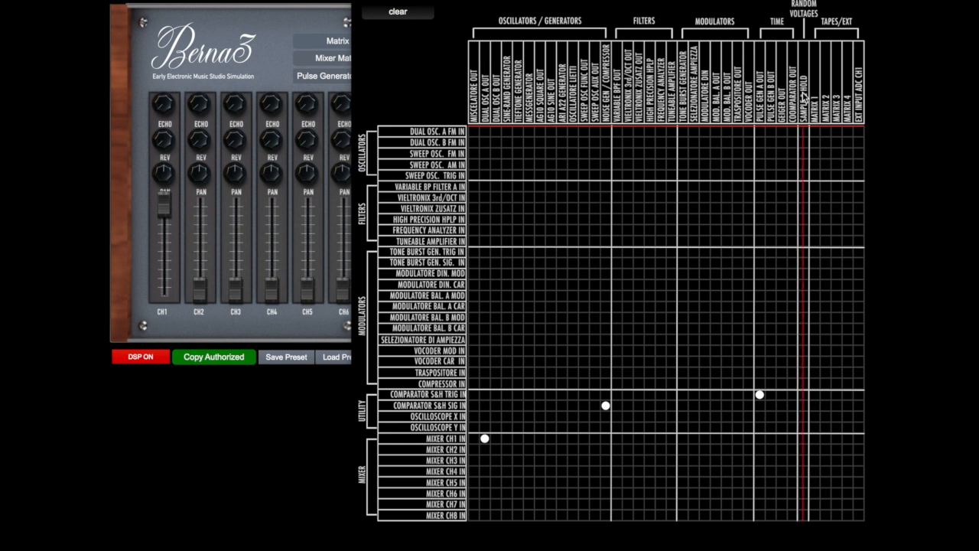
{"action": "left_click", "coordinate": [803, 416]}
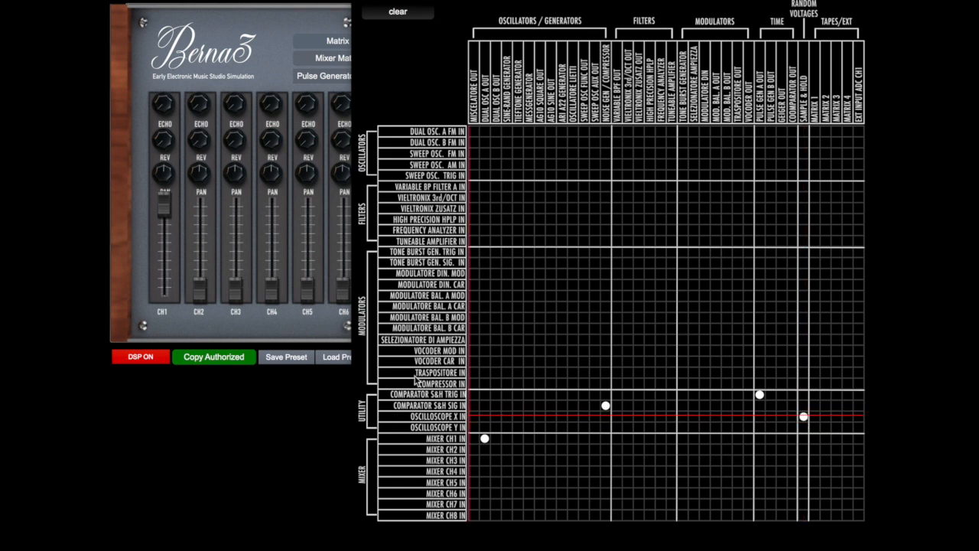
{"action": "left_click", "coordinate": [359, 2]}
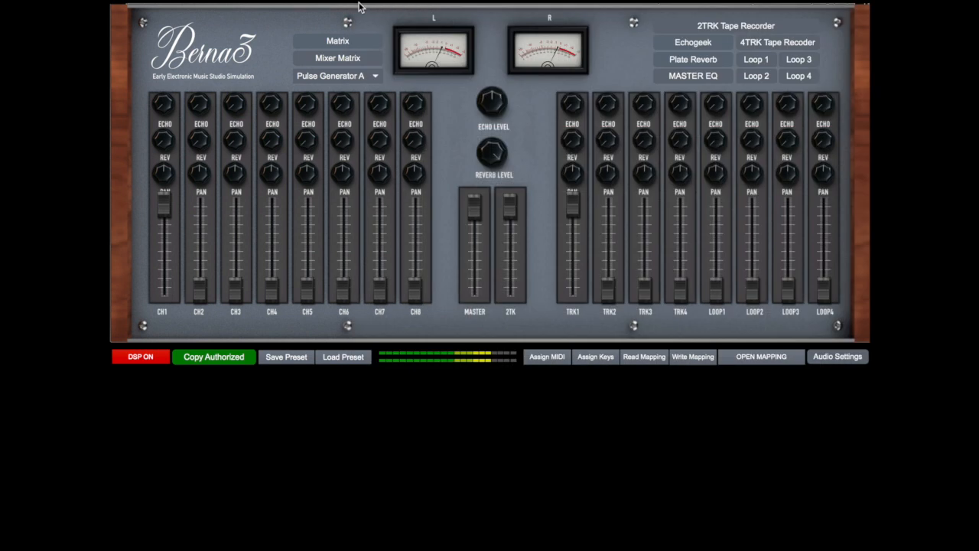
Open the Comparator/Sample&Hold, set its mode to Sample & Hold and close its window
{"action": "left_click", "coordinate": [358, 77]}
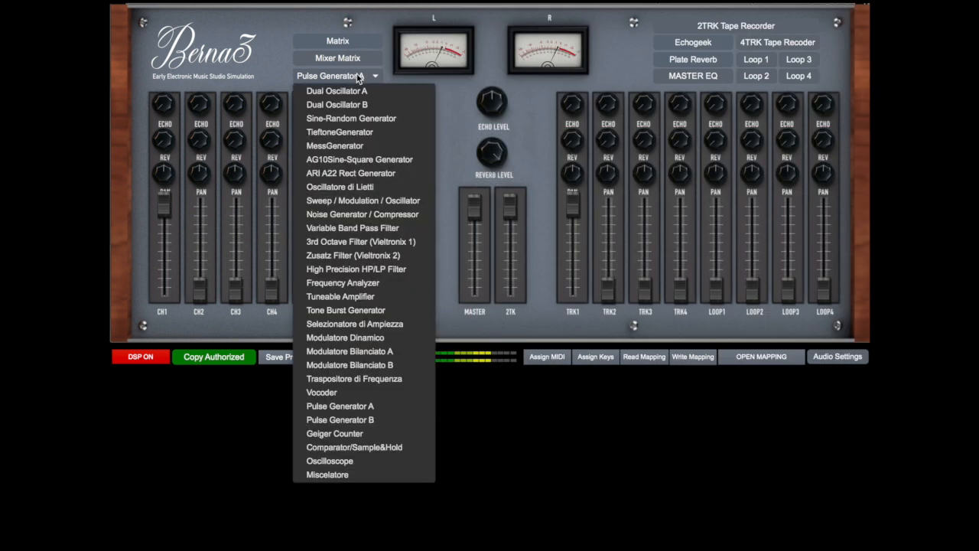
{"action": "left_click", "coordinate": [358, 447]}
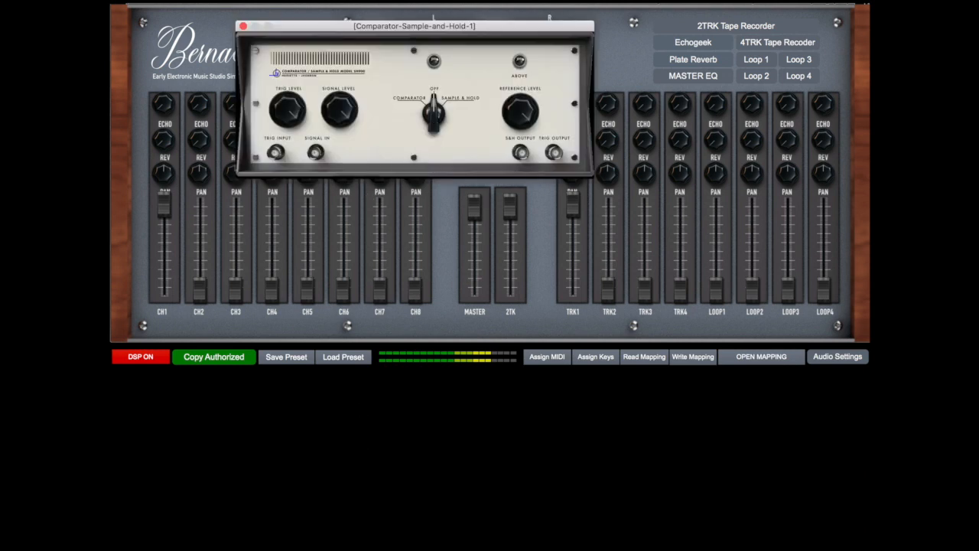
{"action": "left_click_drag", "start_coordinate": [436, 112], "coordinate": [445, 102]}
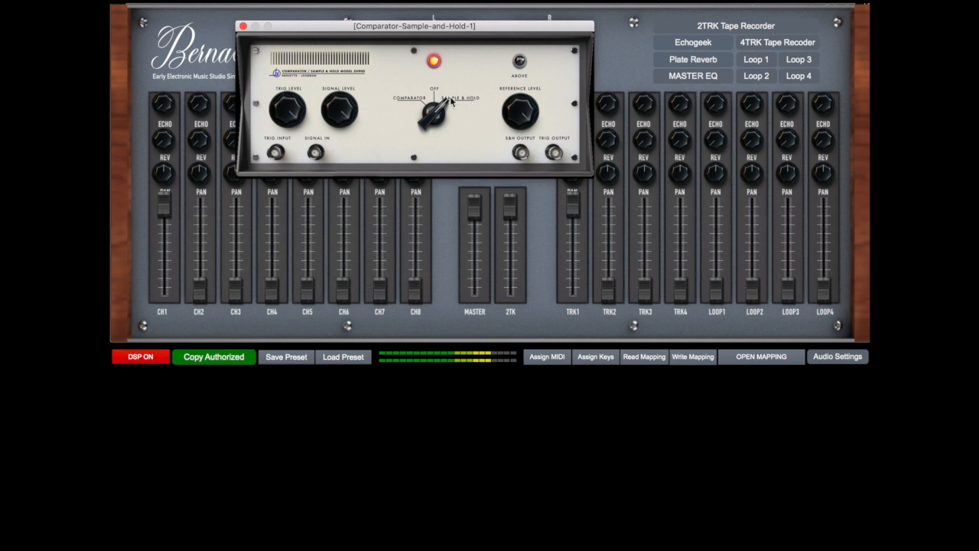
{"action": "left_click", "coordinate": [243, 27]}
Open the Oscilloscope, switch it on, toggle its trigger and move its window clear of the module selector
{"action": "left_click", "coordinate": [312, 76]}
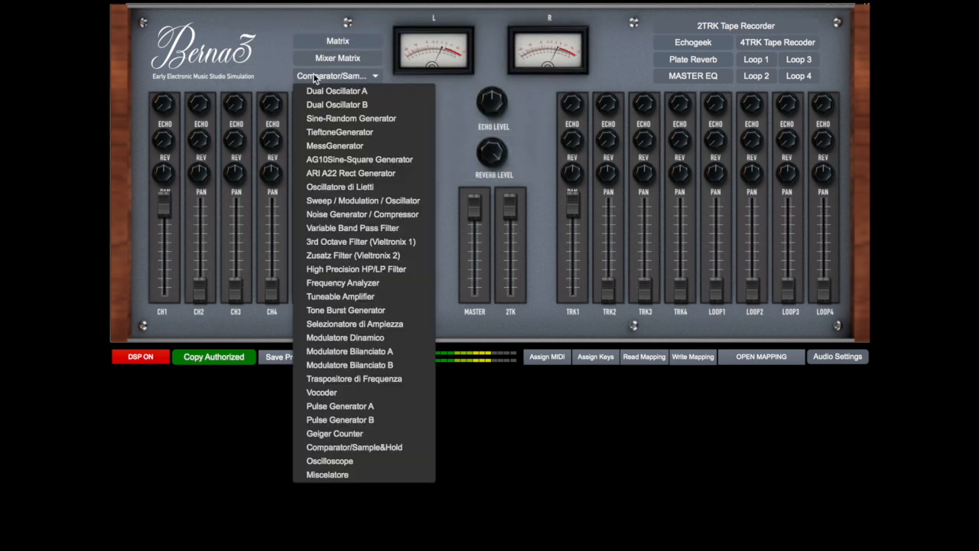
{"action": "left_click", "coordinate": [354, 461]}
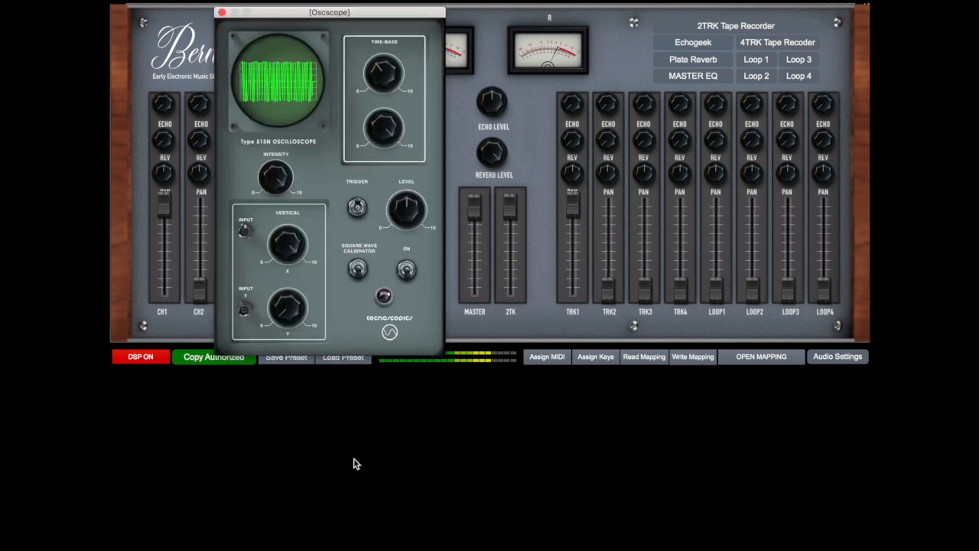
{"action": "left_click", "coordinate": [407, 271]}
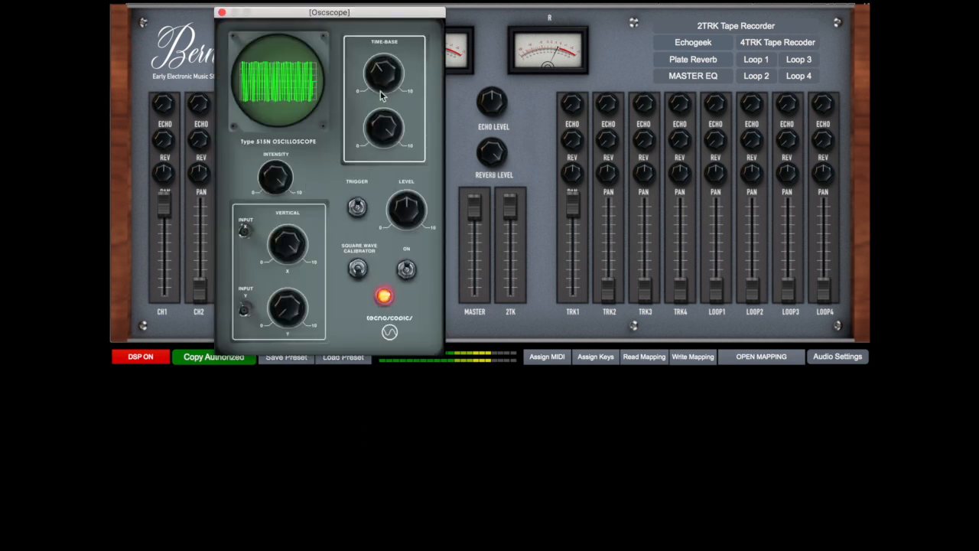
{"action": "left_click", "coordinate": [358, 209]}
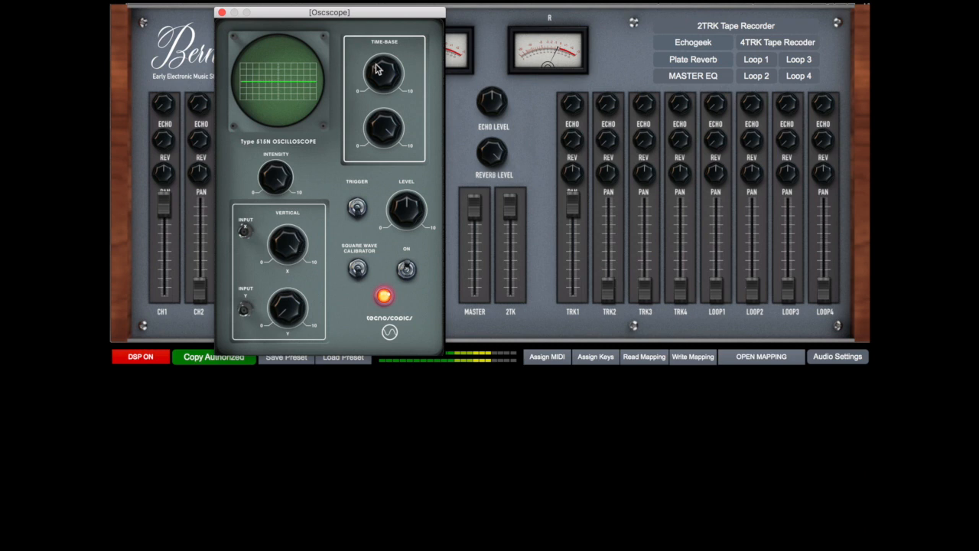
{"action": "left_click_drag", "start_coordinate": [354, 17], "coordinate": [570, 53]}
Bring up the Matrix, open the Noise Generator / Compressor, switch it on and close its window
{"action": "left_click", "coordinate": [366, 42]}
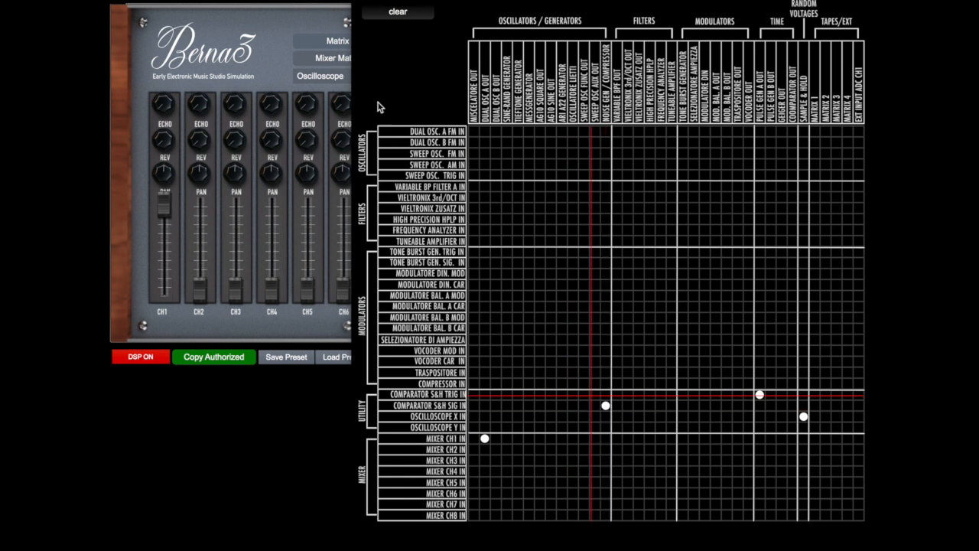
{"action": "left_click", "coordinate": [320, 76]}
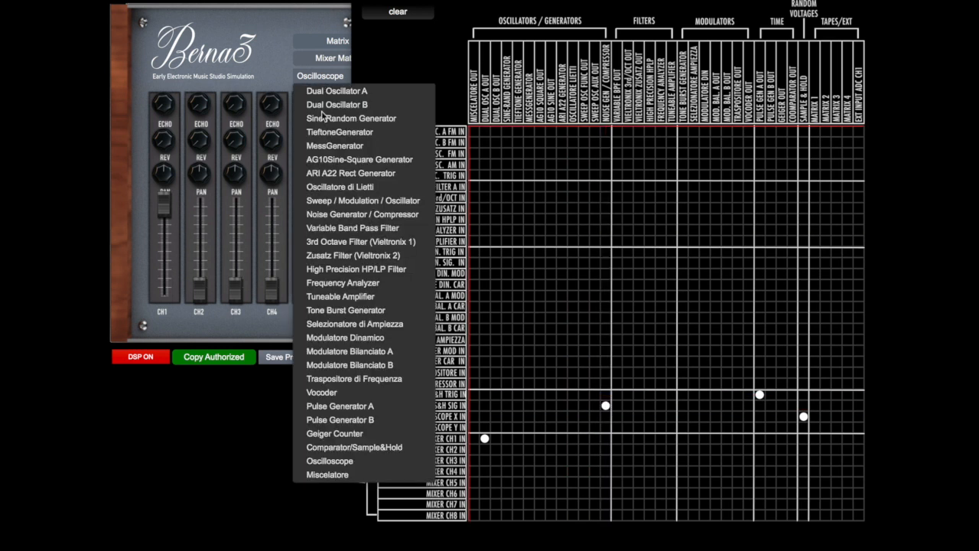
{"action": "left_click", "coordinate": [359, 215]}
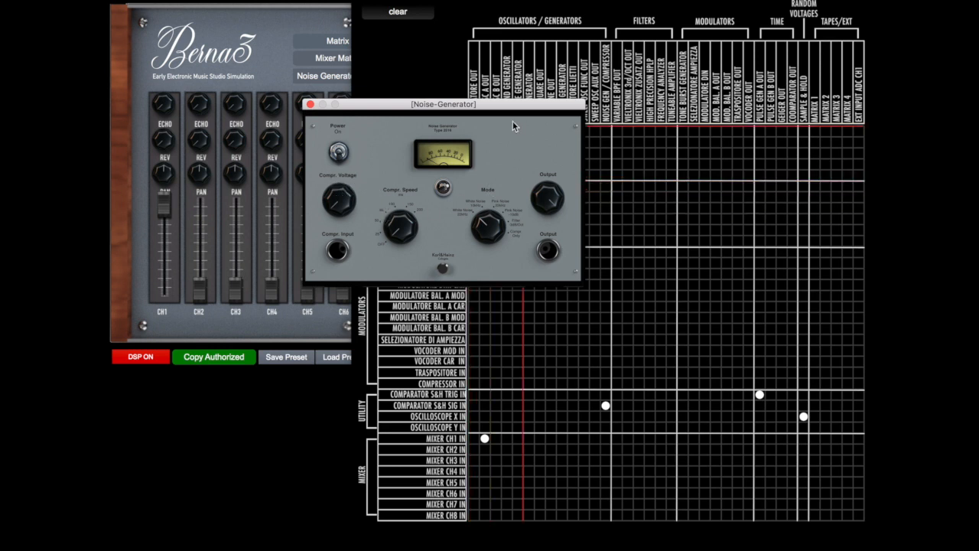
{"action": "left_click_drag", "start_coordinate": [487, 105], "coordinate": [721, 104]}
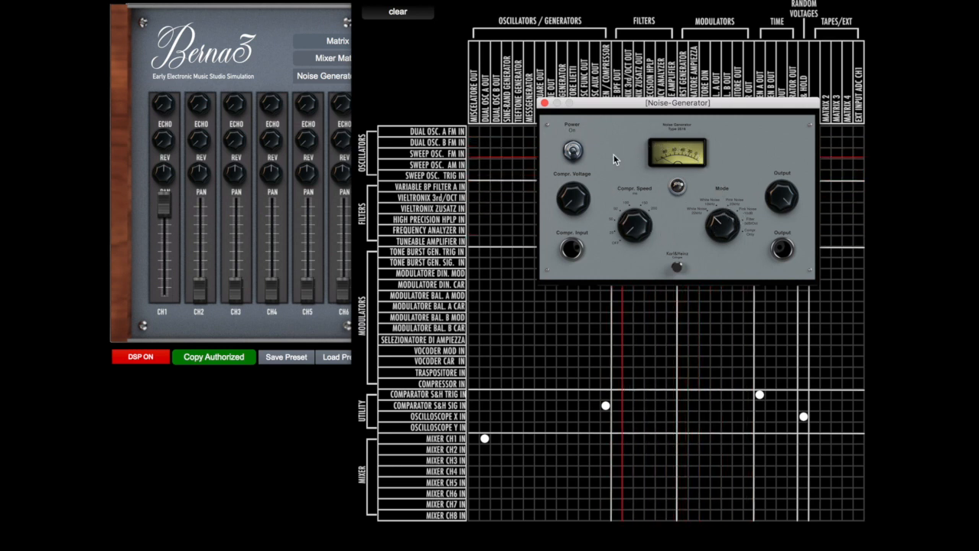
{"action": "left_click", "coordinate": [574, 152]}
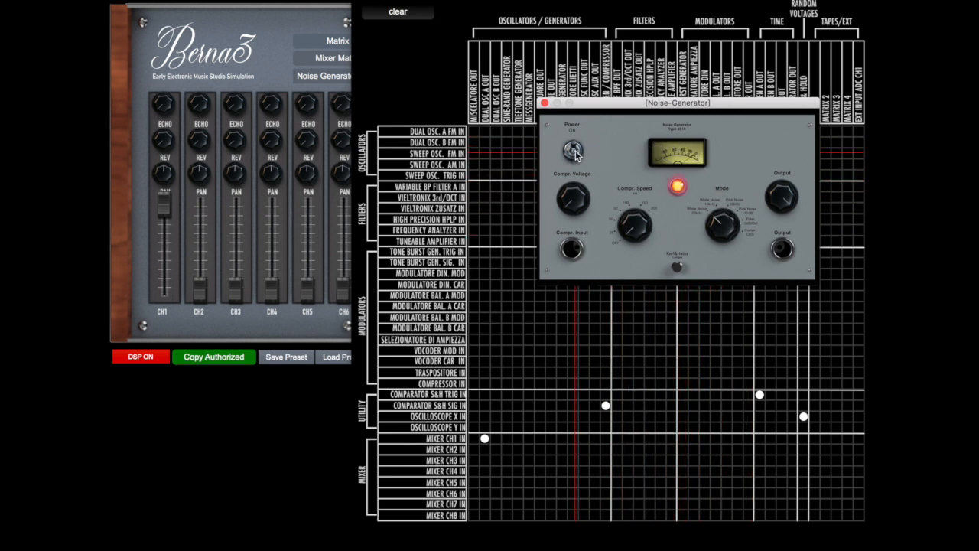
{"action": "left_click", "coordinate": [544, 102]}
Open the Oscilloscope to view the Sample & Hold output, and close it
{"action": "left_click", "coordinate": [343, 83]}
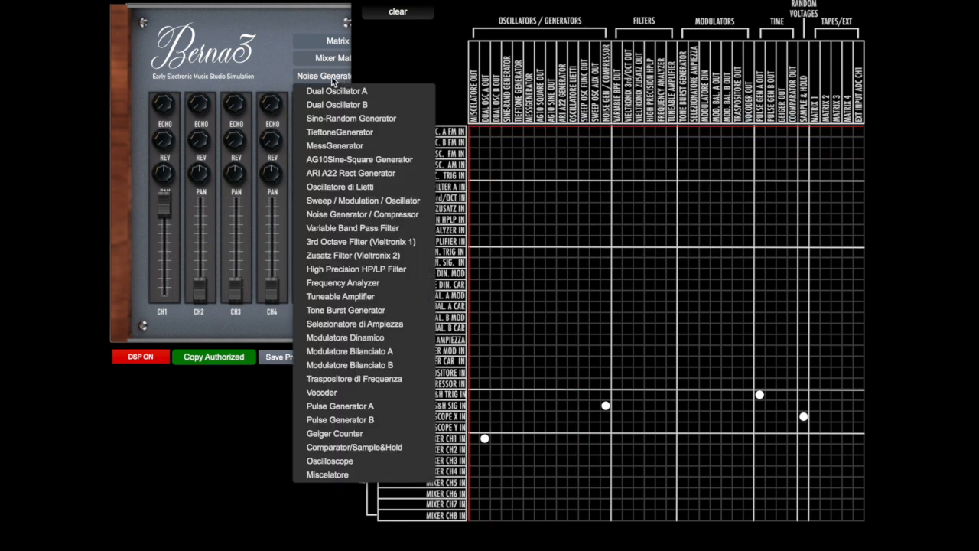
{"action": "left_click", "coordinate": [348, 462]}
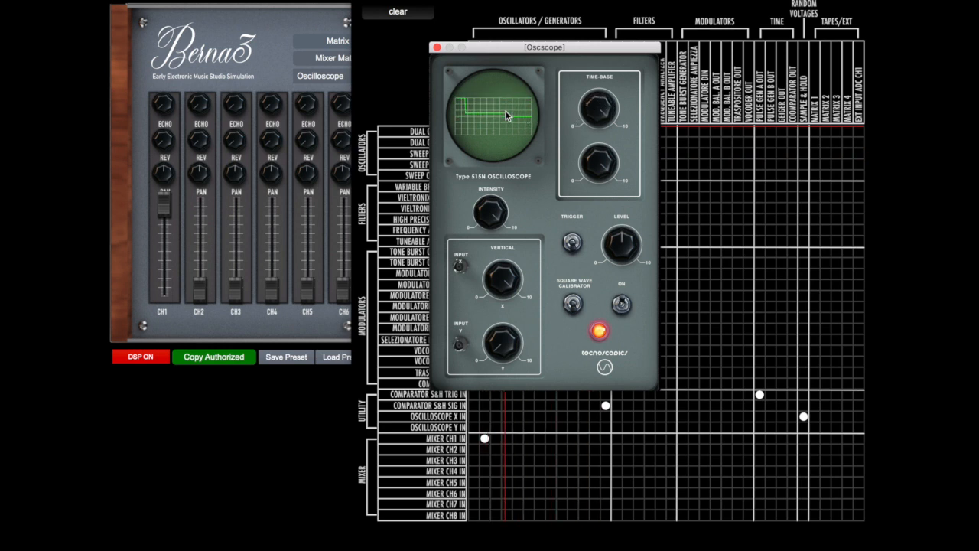
{"action": "left_click", "coordinate": [437, 47]}
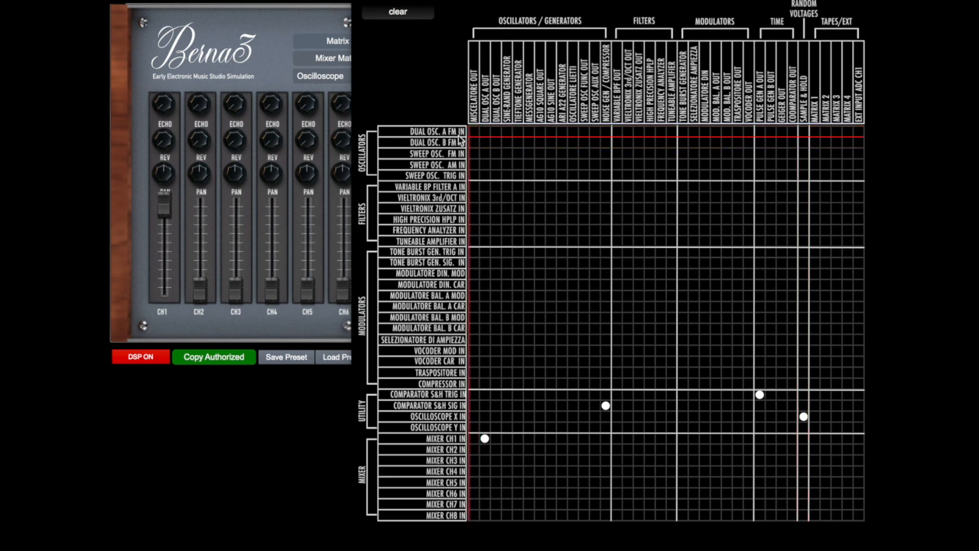
Patch Sample & Hold to Dual Osc. A FM In, open Dual Oscillator A and set its frequency to about 689 Hz
{"action": "left_click", "coordinate": [803, 133]}
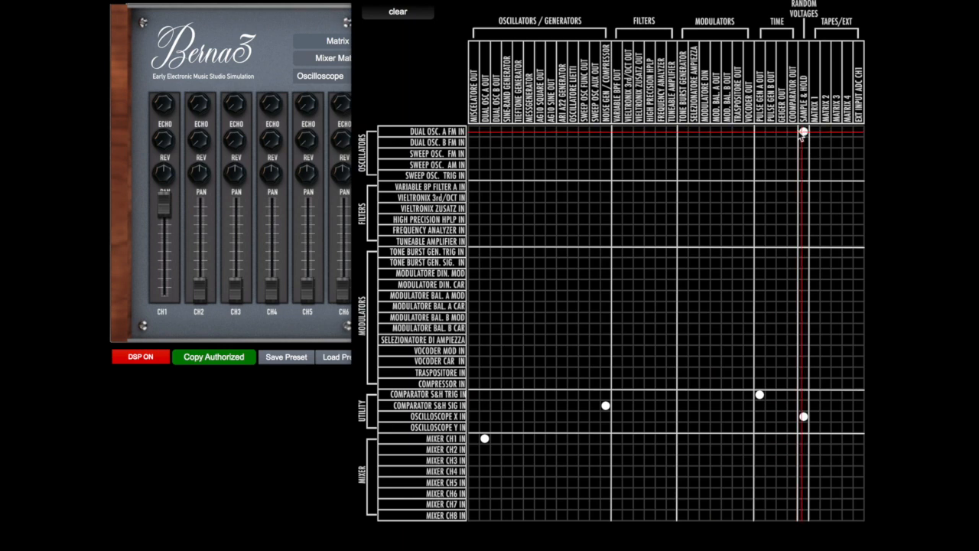
{"action": "left_click", "coordinate": [340, 77]}
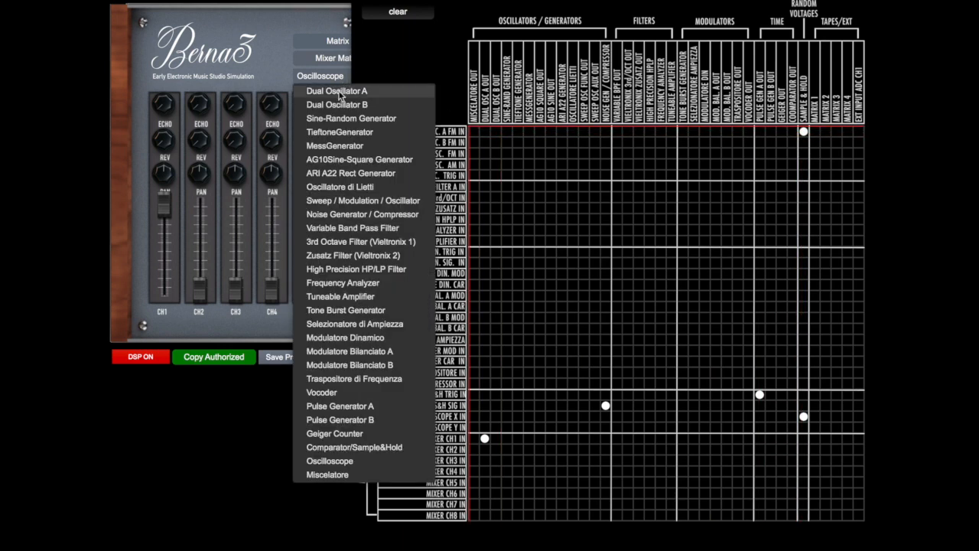
{"action": "left_click", "coordinate": [340, 91]}
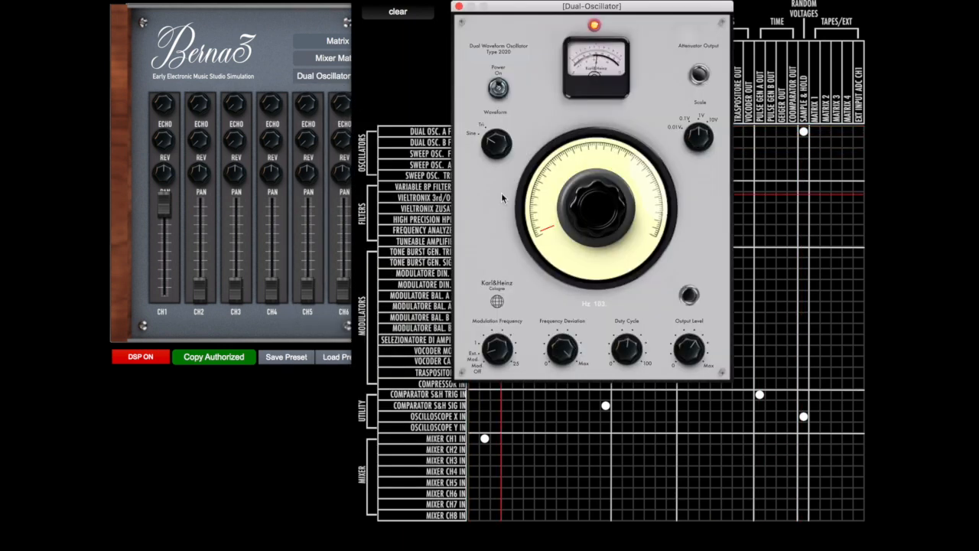
{"action": "mouse_move", "coordinate": [544, 230]}
{"action": "left_mouse_down"}
{"action": "mouse_move", "coordinate": [539, 219]}
{"action": "mouse_move", "coordinate": [546, 234]}
{"action": "left_mouse_up"}
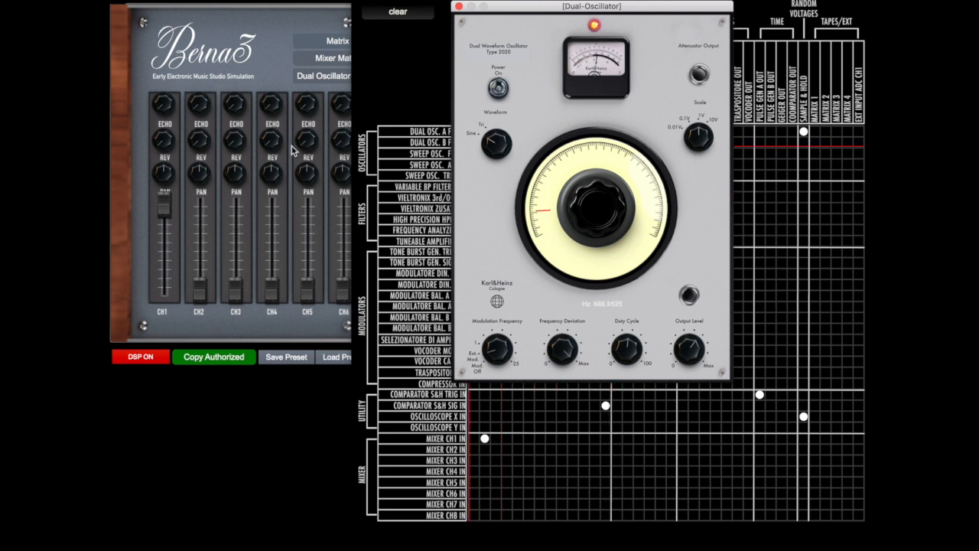
Close the Dual Oscillator window and lower the mixer's CH1 fader to its minimum
{"action": "left_click", "coordinate": [167, 144]}
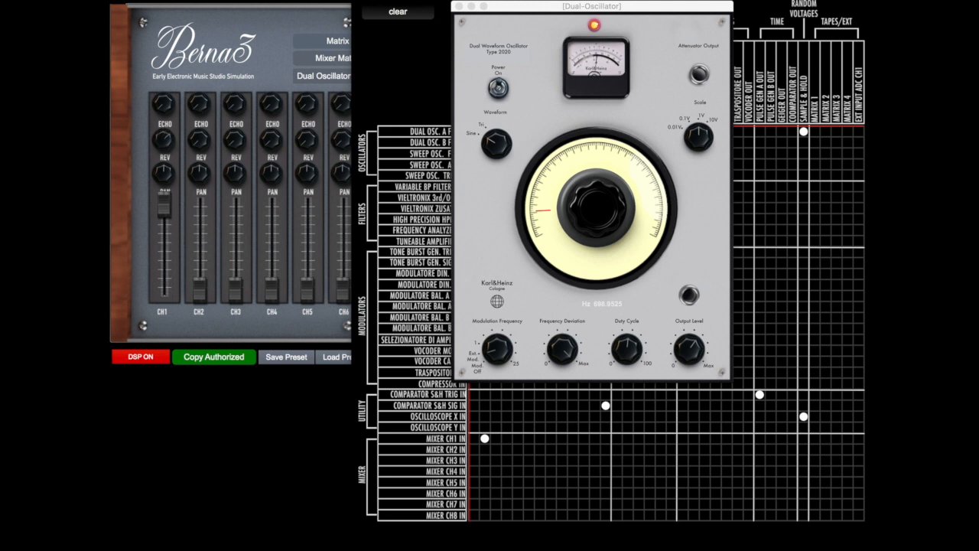
{"action": "left_click_drag", "start_coordinate": [167, 127], "coordinate": [167, 206]}
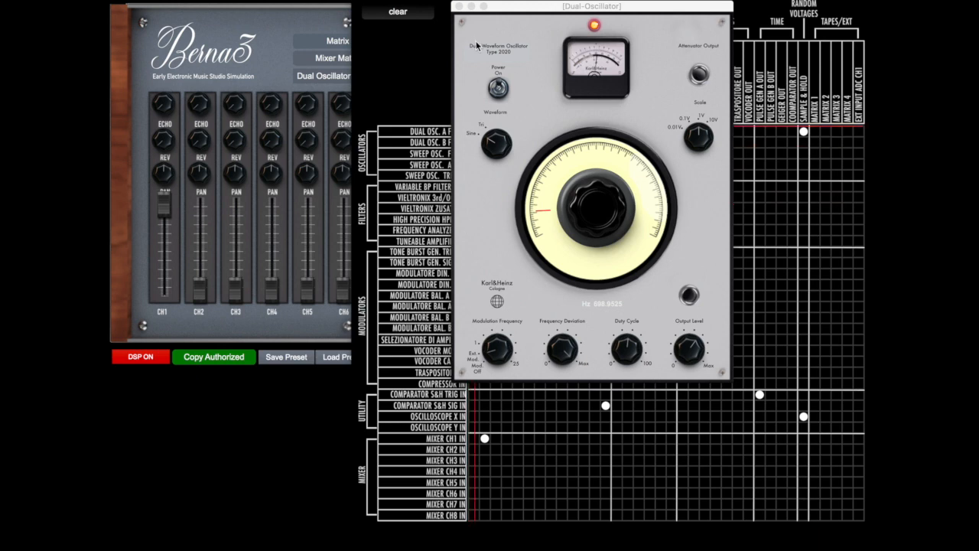
{"action": "left_click", "coordinate": [459, 7]}
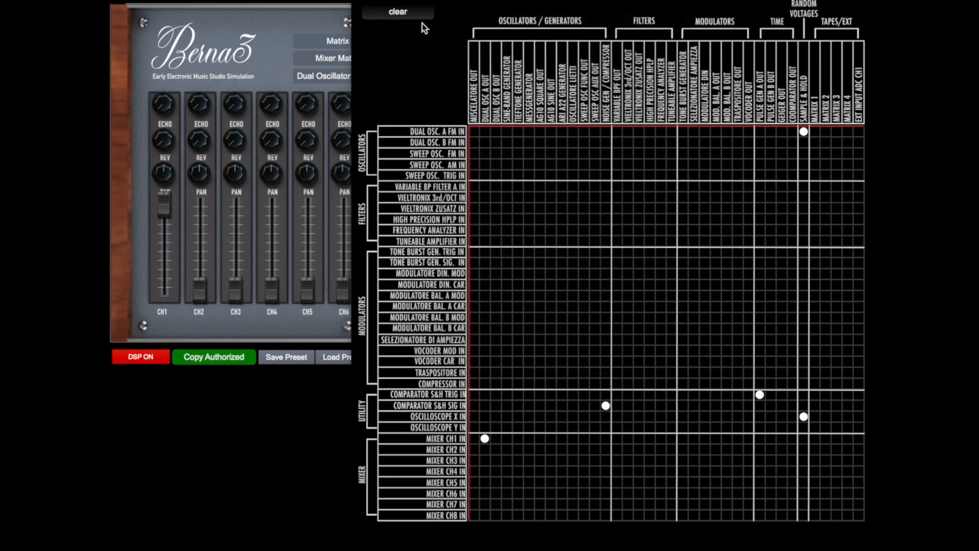
{"action": "left_click_drag", "start_coordinate": [163, 206], "coordinate": [167, 297]}
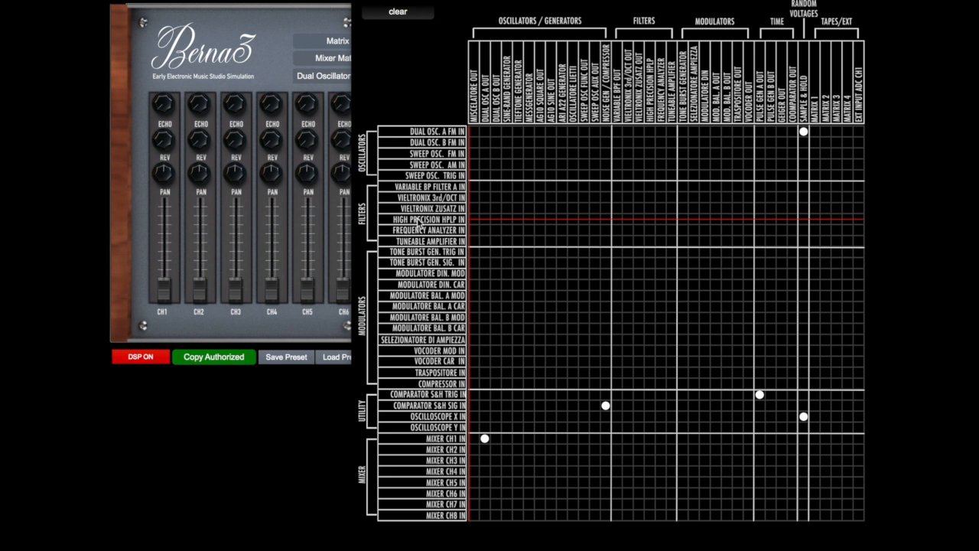
Patch Pulse Gen A to High Precision HPLP In and the High Precision HPLP output to Oscilloscope X In, removing Sample & Hold from Oscilloscope X In
{"action": "left_click", "coordinate": [760, 221]}
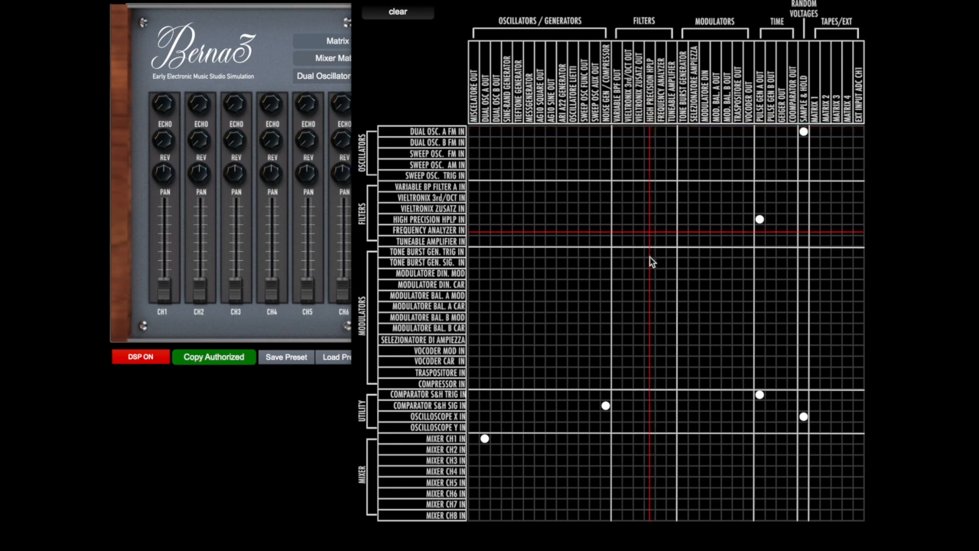
{"action": "left_click", "coordinate": [649, 416]}
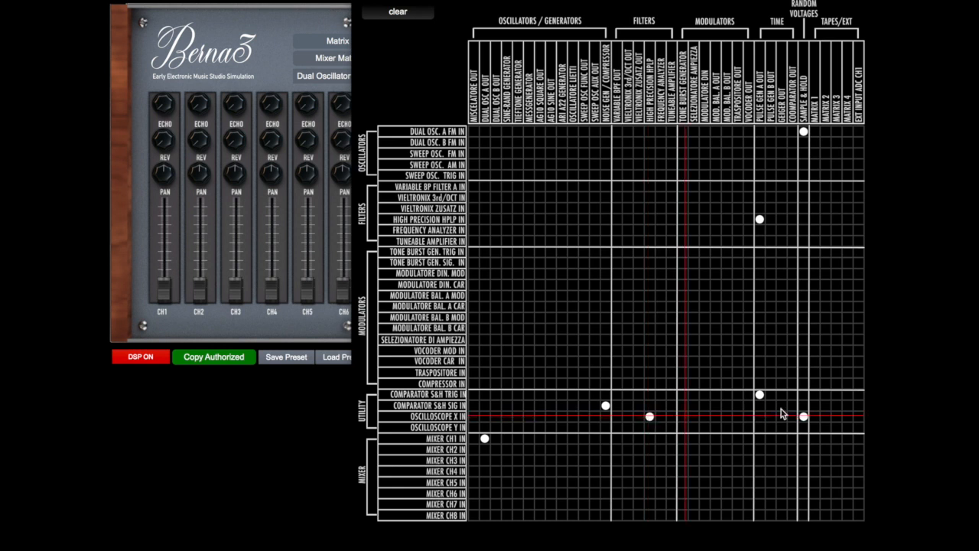
{"action": "left_click", "coordinate": [803, 416]}
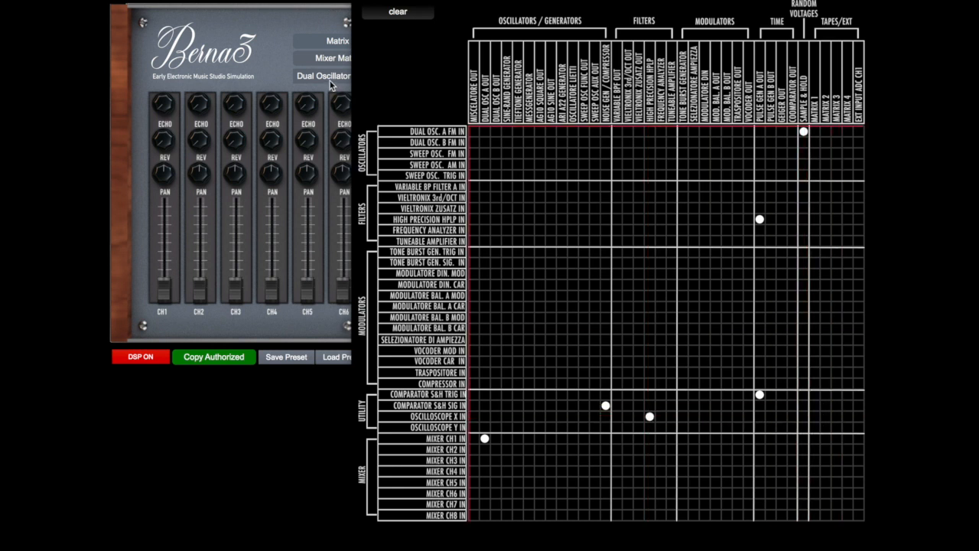
Open the High Precision HP/LP Filter, set its function to HPF and its cutoff frequency to about 9.93 Hz
{"action": "left_click", "coordinate": [330, 82]}
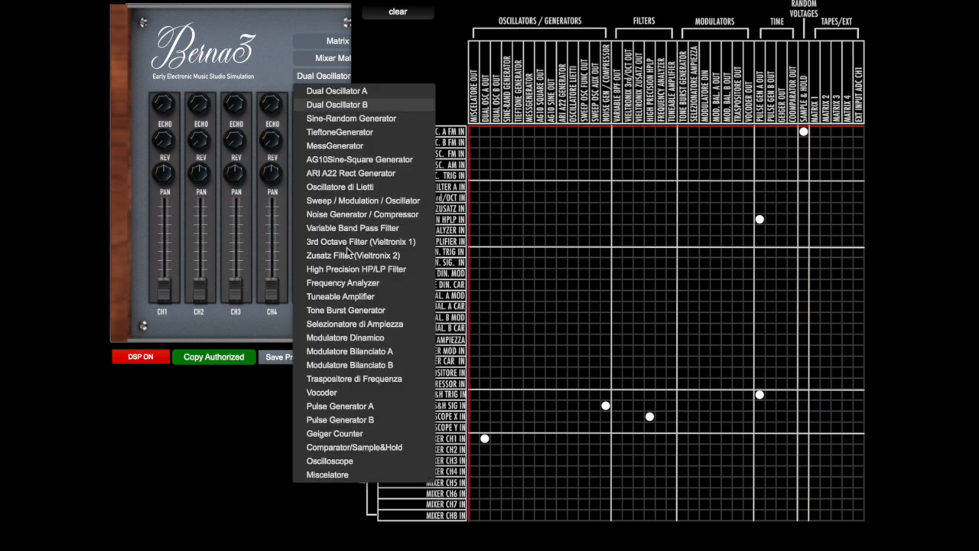
{"action": "left_click", "coordinate": [356, 272]}
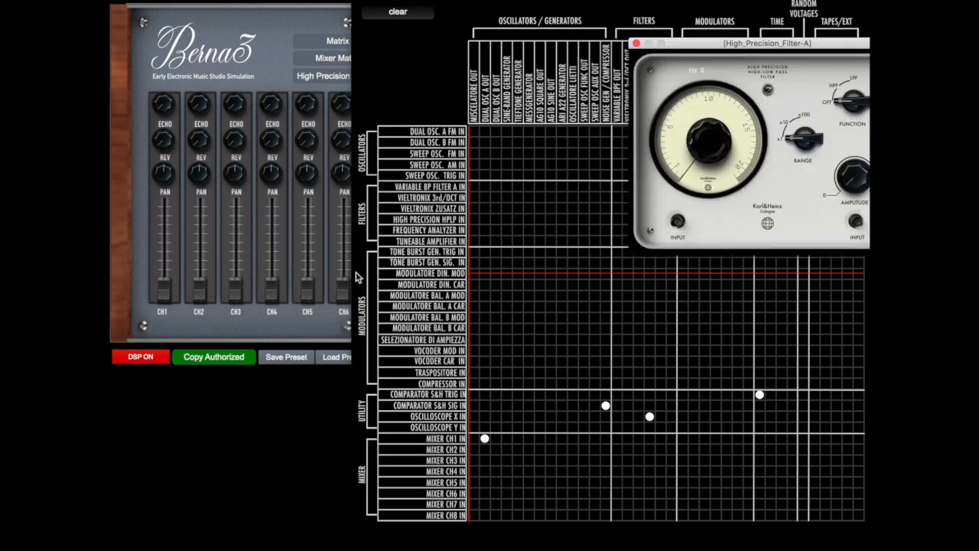
{"action": "left_click_drag", "start_coordinate": [767, 43], "coordinate": [502, 83]}
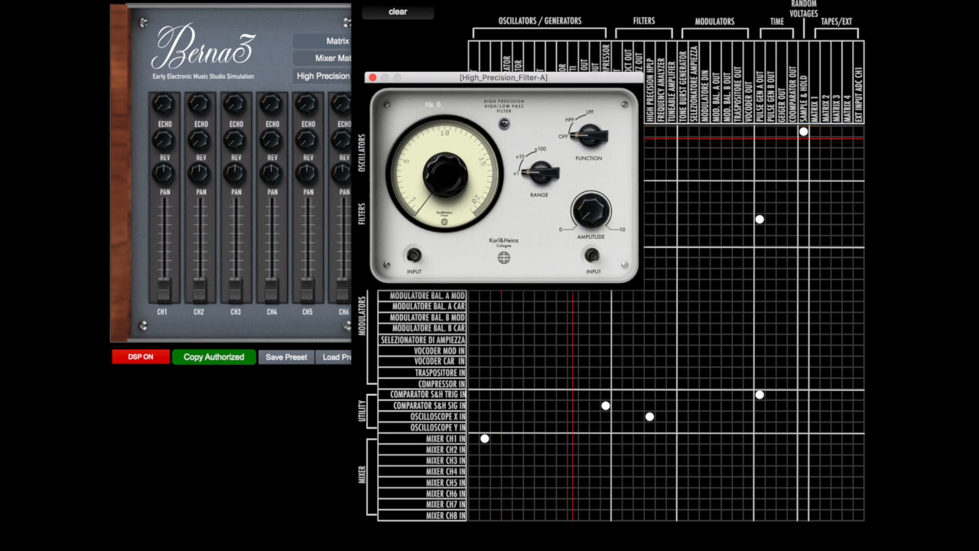
{"action": "left_click", "coordinate": [572, 137]}
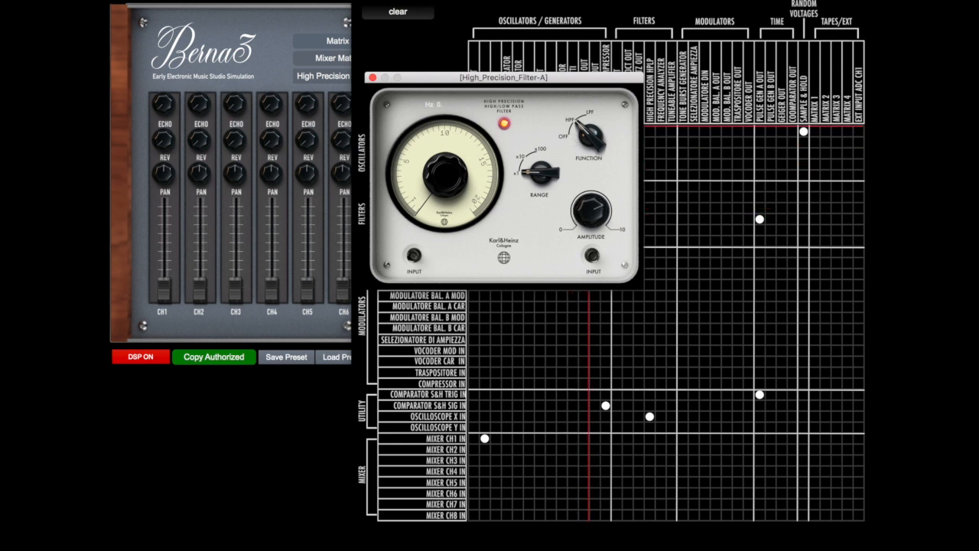
{"action": "left_click_drag", "start_coordinate": [447, 197], "coordinate": [448, 128]}
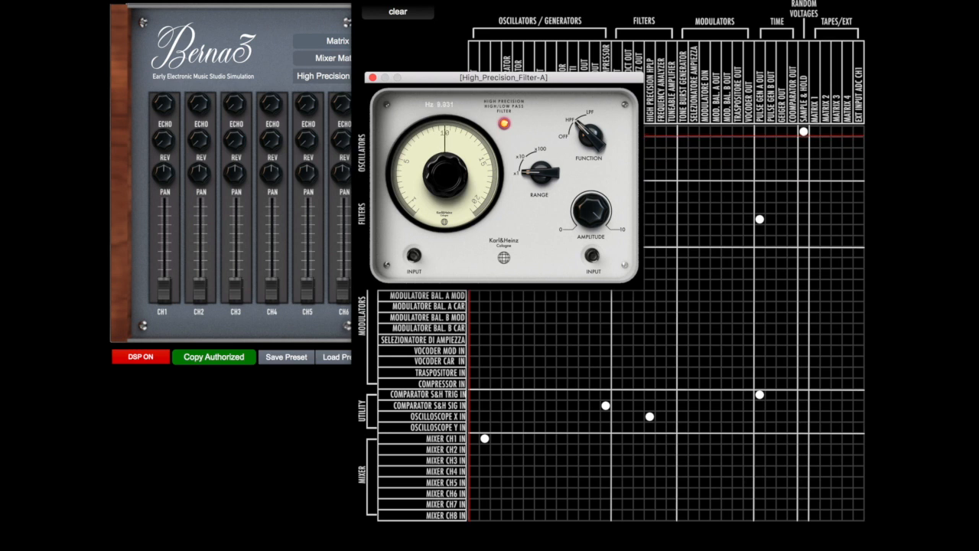
Open the Oscilloscope and place its window beside the filter to view the filtered pulse
{"action": "left_click", "coordinate": [321, 77]}
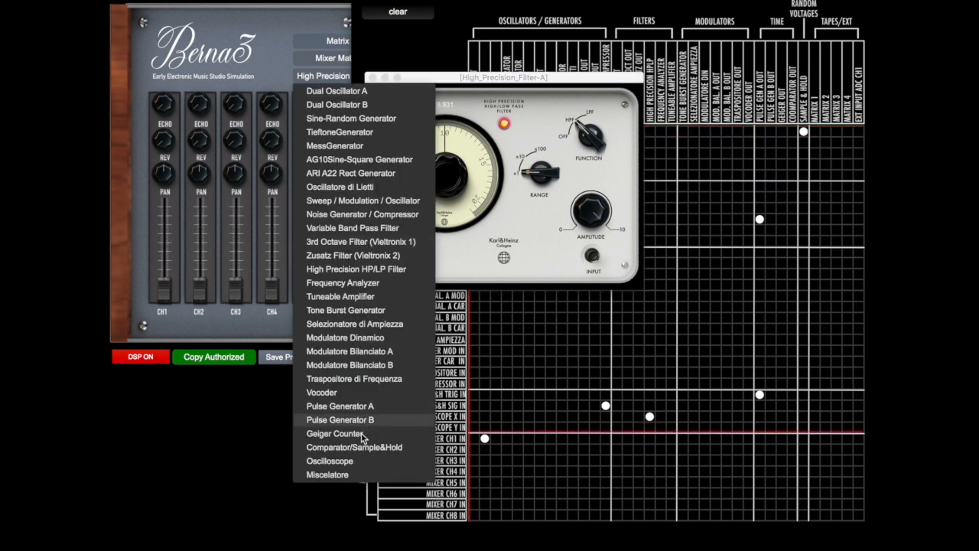
{"action": "left_click", "coordinate": [359, 460]}
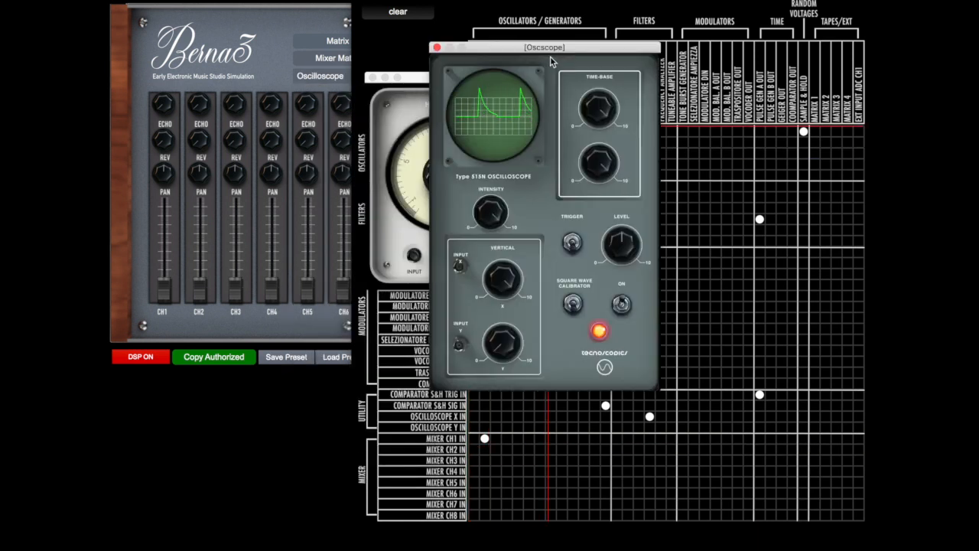
{"action": "left_click_drag", "start_coordinate": [563, 49], "coordinate": [282, 80]}
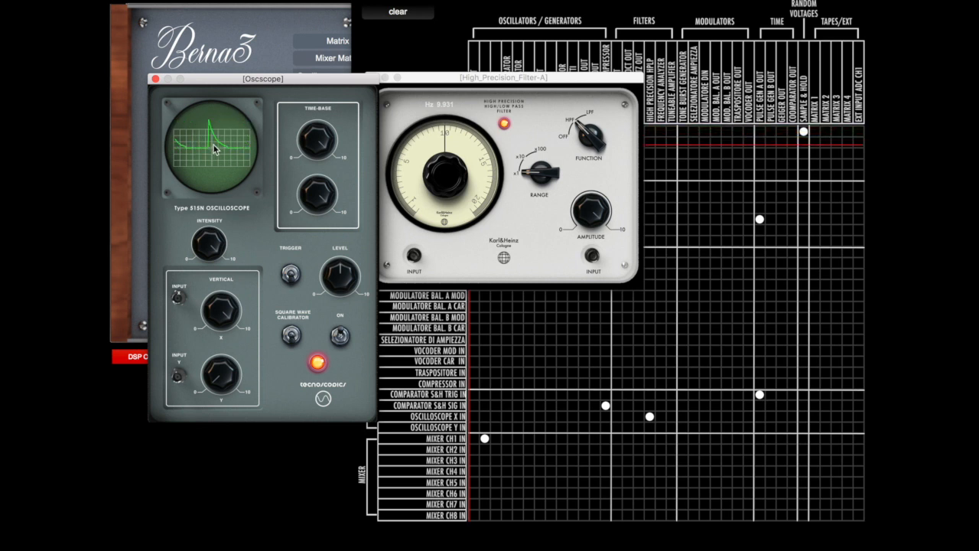
Raise the high-pass filter's frequency dial to its maximum of 20 Hz and set the range to x10
{"action": "mouse_move", "coordinate": [447, 143]}
{"action": "left_mouse_down"}
{"action": "mouse_move", "coordinate": [446, 220]}
{"action": "mouse_move", "coordinate": [446, 121]}
{"action": "left_mouse_up"}
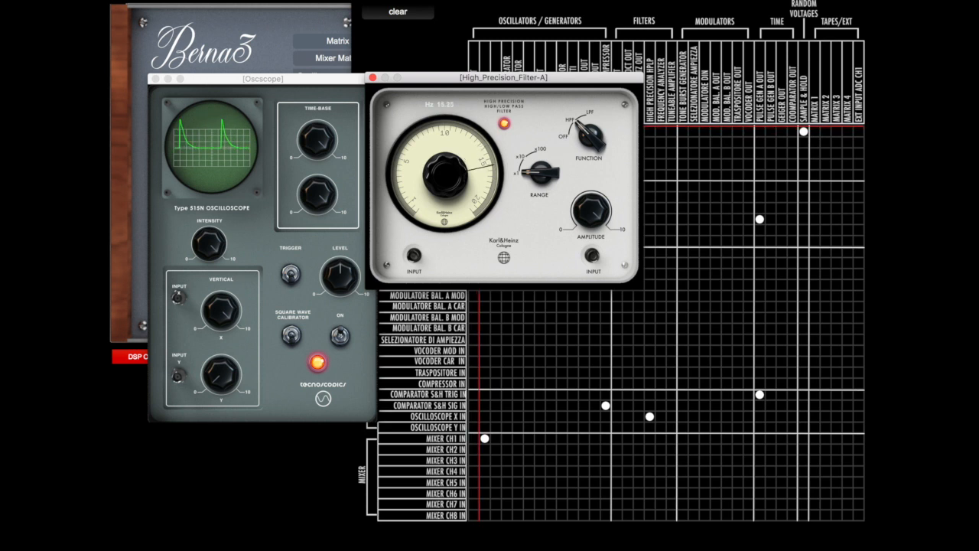
{"action": "left_click_drag", "start_coordinate": [446, 86], "coordinate": [447, 75]}
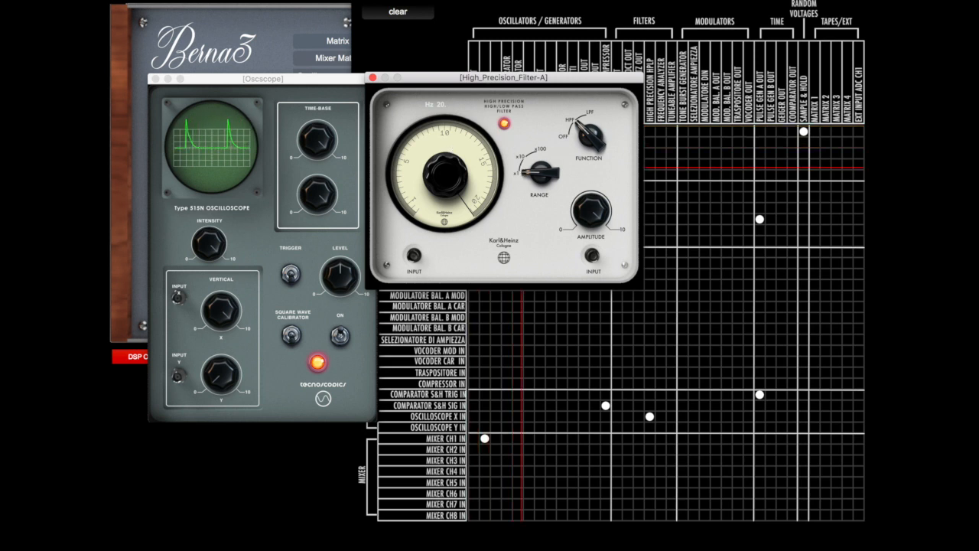
{"action": "left_click", "coordinate": [520, 172]}
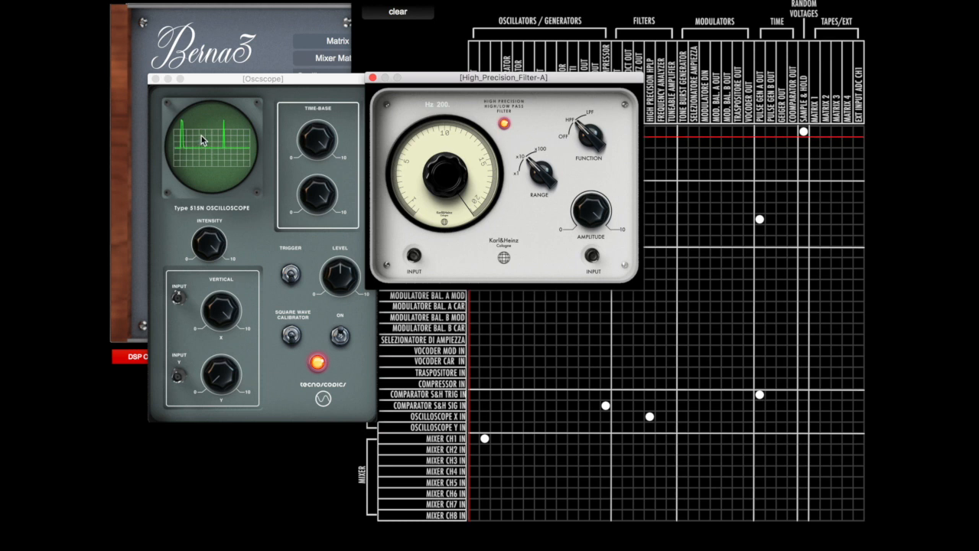
Set the filter's range back to x1 and its cutoff frequency to about 9.86 Hz
{"action": "left_click_drag", "start_coordinate": [449, 155], "coordinate": [478, 258]}
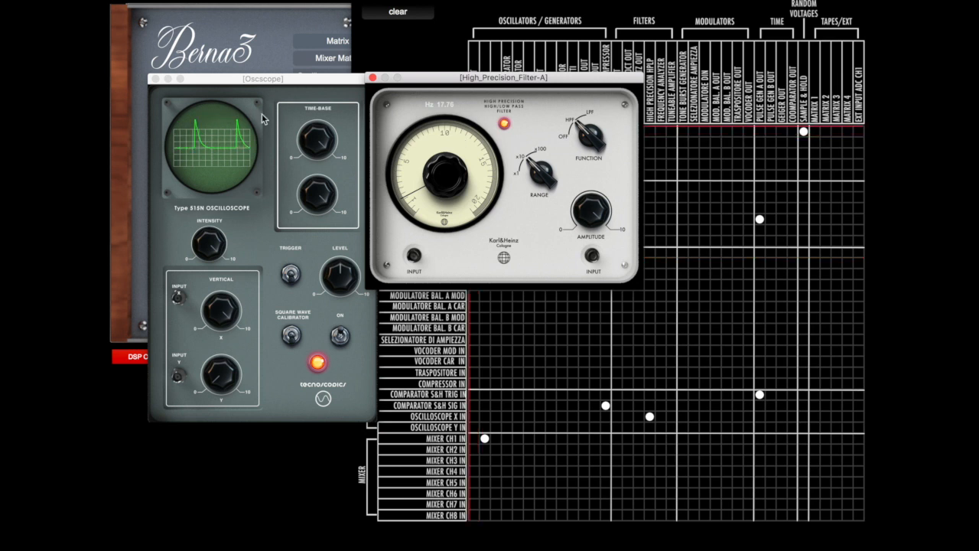
{"action": "left_click_drag", "start_coordinate": [541, 174], "coordinate": [541, 181]}
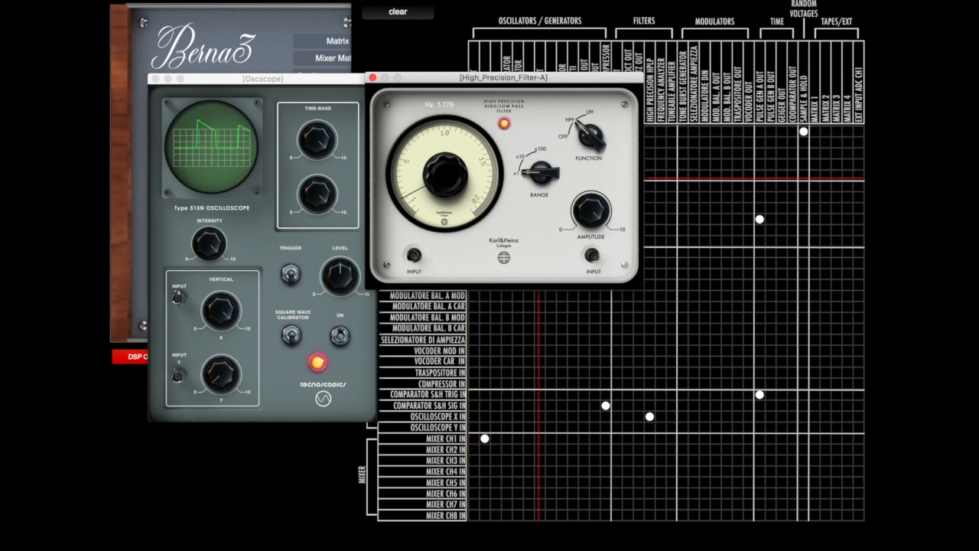
{"action": "left_click_drag", "start_coordinate": [442, 150], "coordinate": [442, 136]}
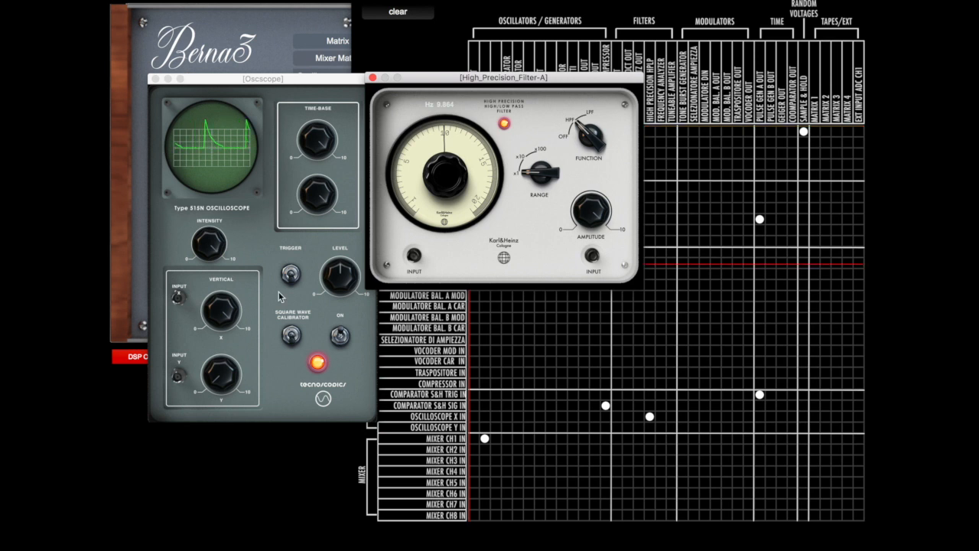
Switch the Oscilloscope off and close the Oscilloscope and High Precision Filter windows
{"action": "left_click", "coordinate": [341, 339]}
{"action": "left_click", "coordinate": [340, 339]}
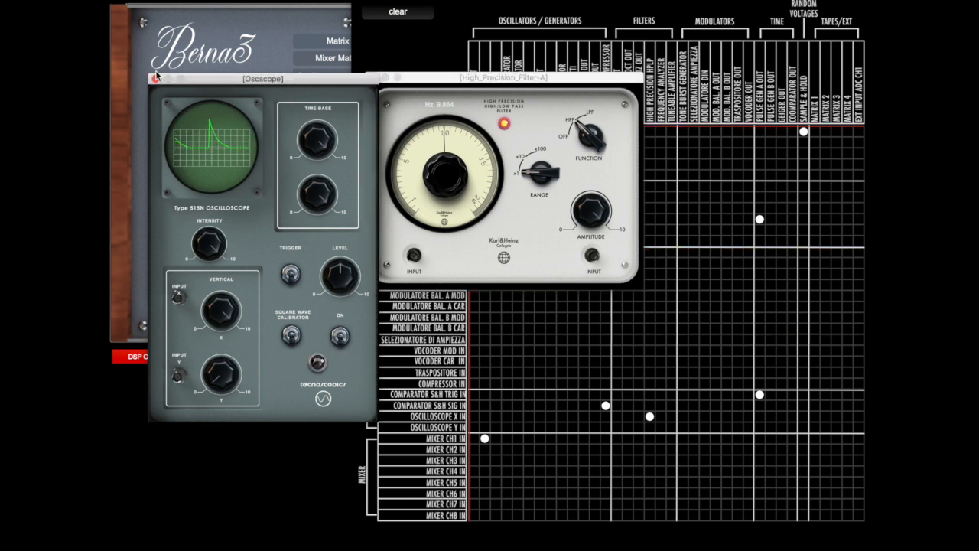
{"action": "left_click", "coordinate": [155, 80]}
{"action": "left_click", "coordinate": [372, 78]}
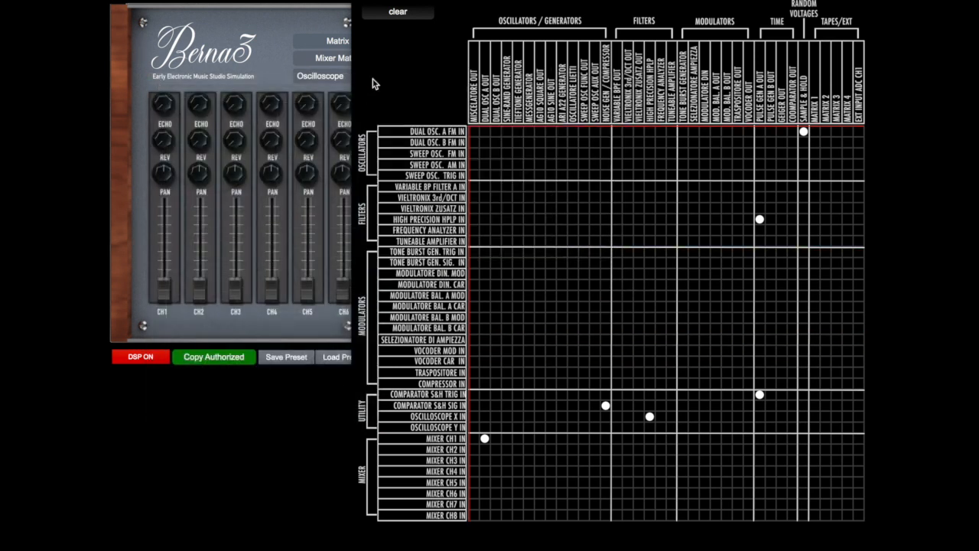
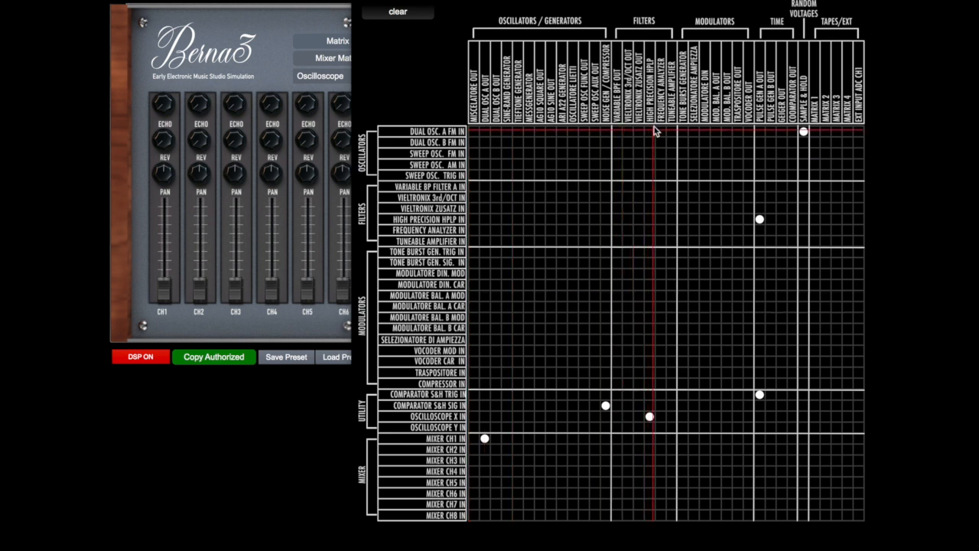
Patch the high-pass filter and Dual Oscillator A into balanced modulator A's modulation and carrier inputs, sending its output to mixer channel 1 instead of the oscillator
{"action": "left_click", "coordinate": [650, 297]}
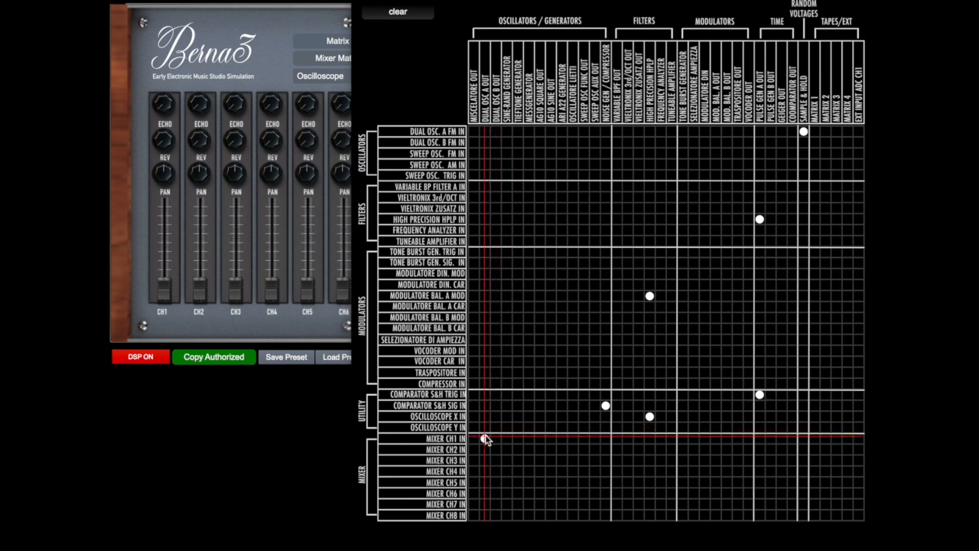
{"action": "left_click", "coordinate": [486, 307]}
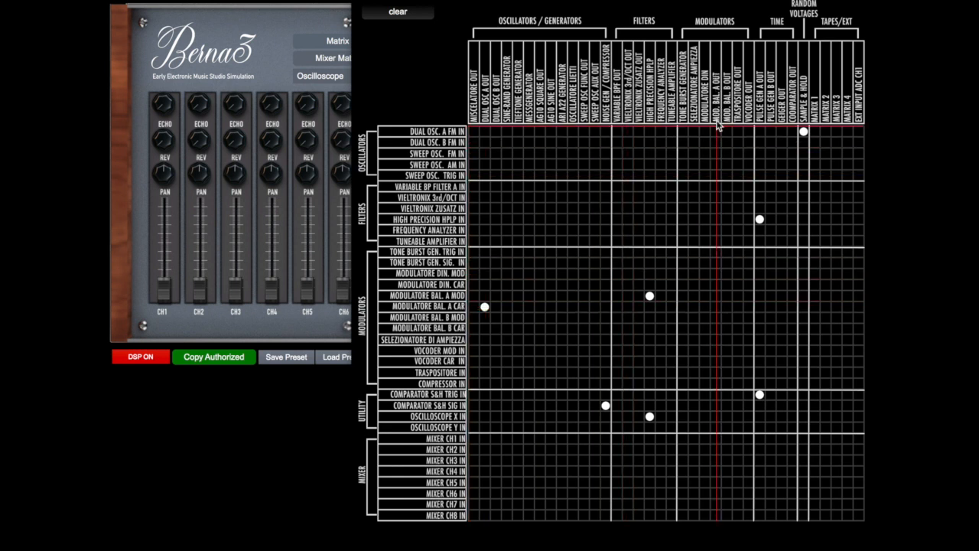
{"action": "left_click", "coordinate": [716, 440]}
Open Modulatore Bilanciato A and switch it on, with its channel 1 fader raised near the top of its travel
{"action": "left_click", "coordinate": [314, 80]}
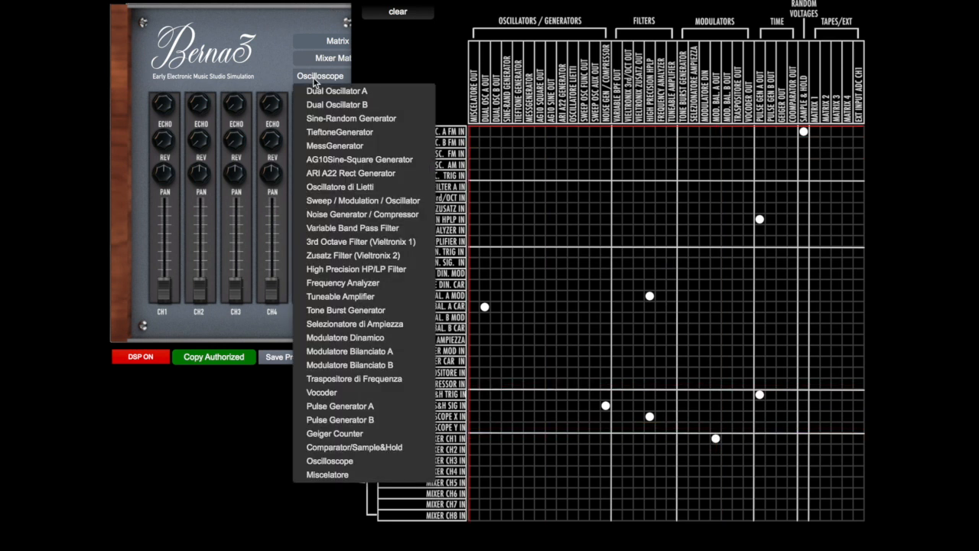
{"action": "left_click", "coordinate": [353, 351]}
{"action": "left_click", "coordinate": [411, 338]}
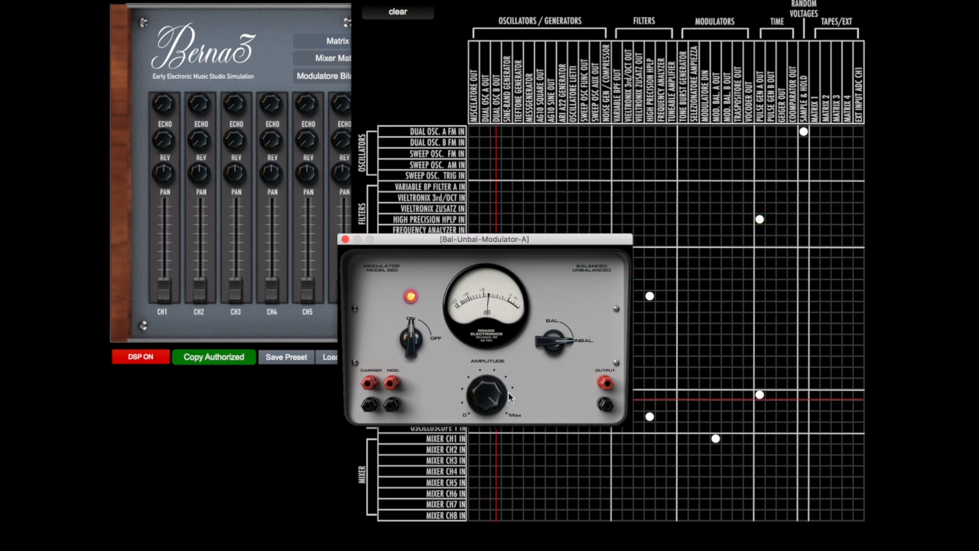
{"action": "left_click_drag", "start_coordinate": [553, 239], "coordinate": [587, 138]}
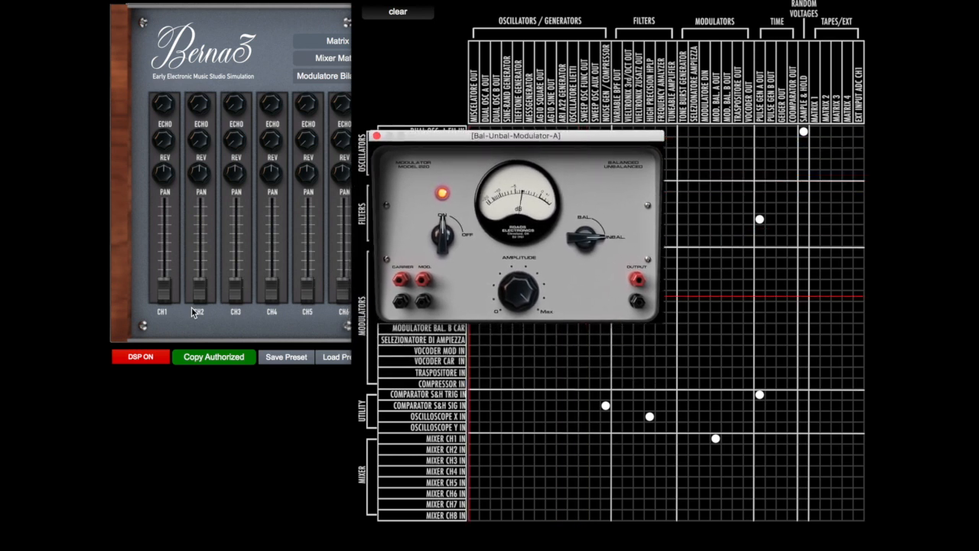
{"action": "left_click", "coordinate": [165, 295]}
{"action": "left_click_drag", "start_coordinate": [166, 294], "coordinate": [166, 210]}
Open Dual Oscillator A and Pulse Generator A, arranging their windows around the balanced modulator
{"action": "left_click", "coordinate": [317, 87]}
{"action": "left_click", "coordinate": [320, 89]}
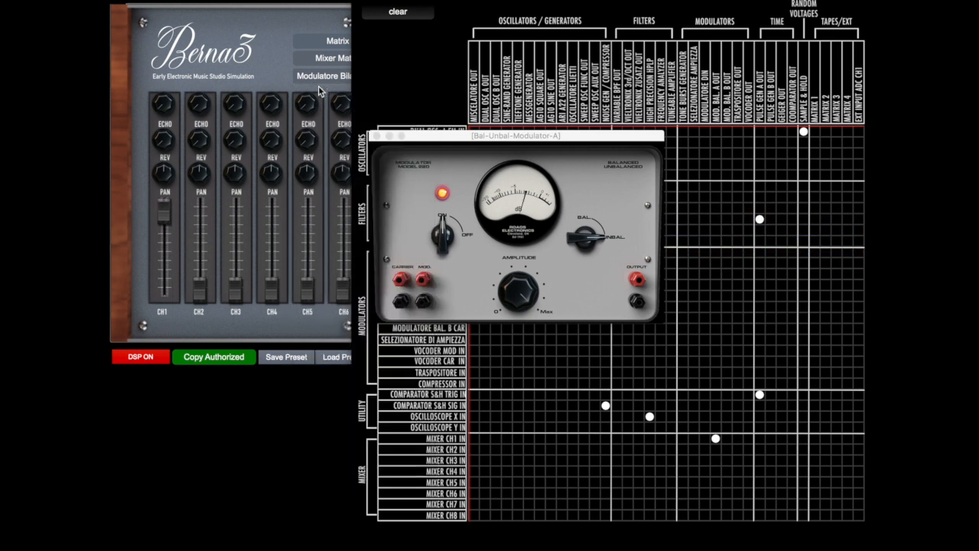
{"action": "left_click_drag", "start_coordinate": [533, 215], "coordinate": [542, 221]}
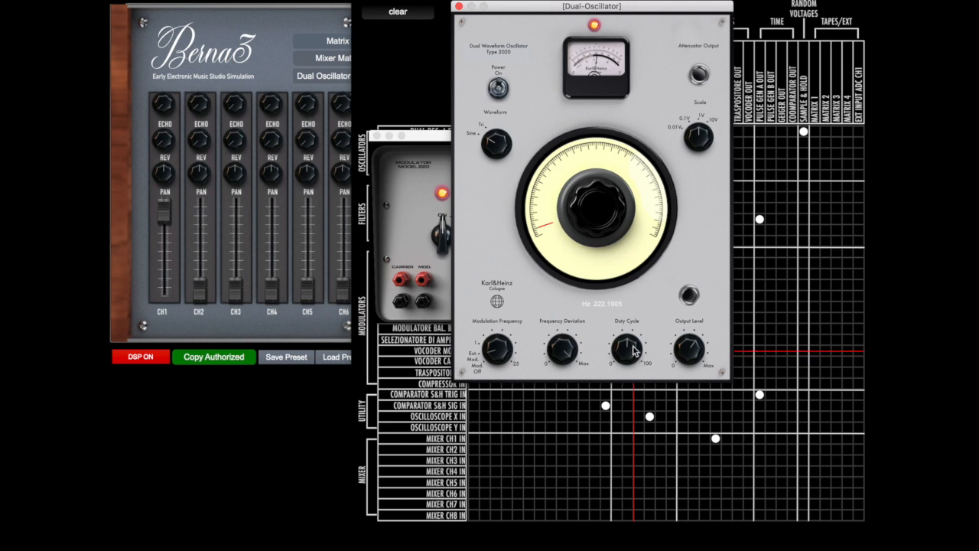
{"action": "left_click_drag", "start_coordinate": [528, 9], "coordinate": [638, 61]}
{"action": "left_click", "coordinate": [321, 77]}
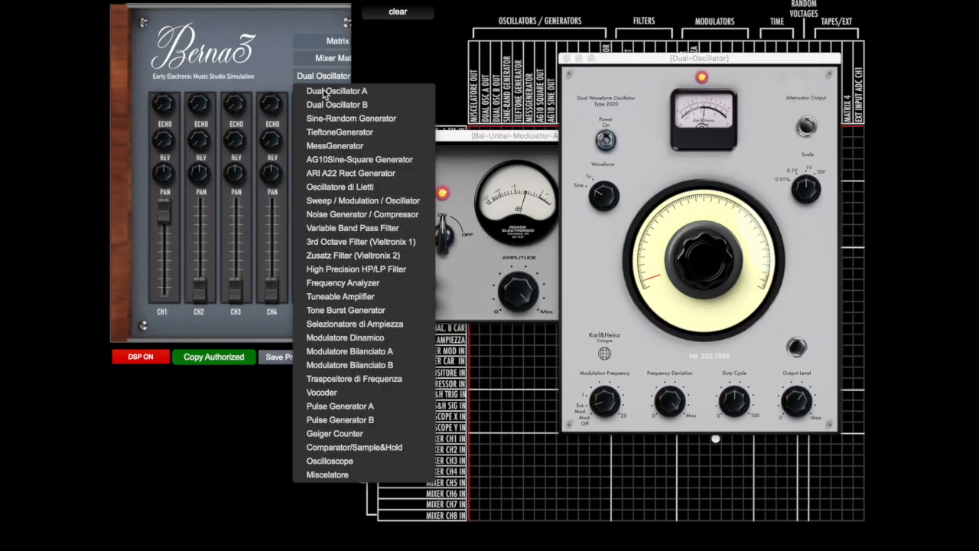
{"action": "left_click", "coordinate": [382, 406]}
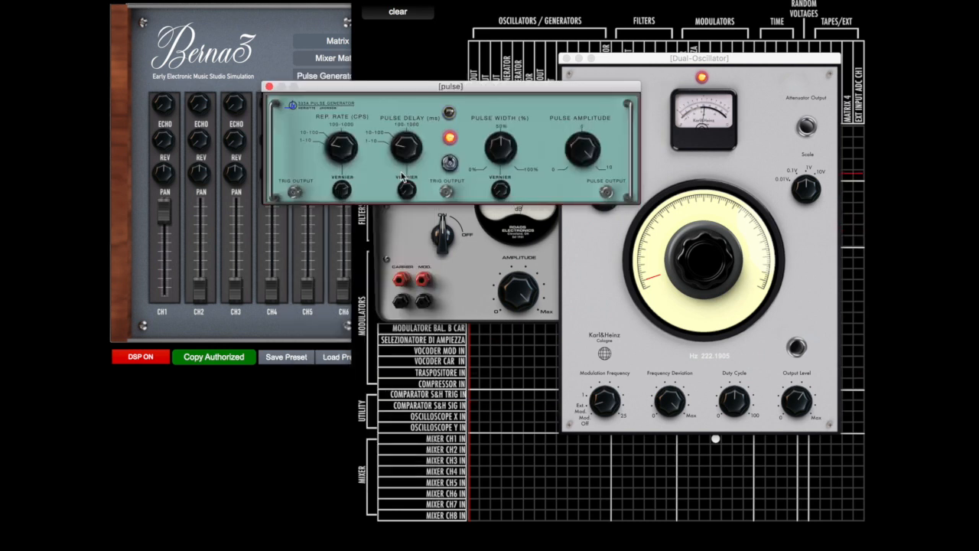
{"action": "left_click_drag", "start_coordinate": [492, 84], "coordinate": [417, 330]}
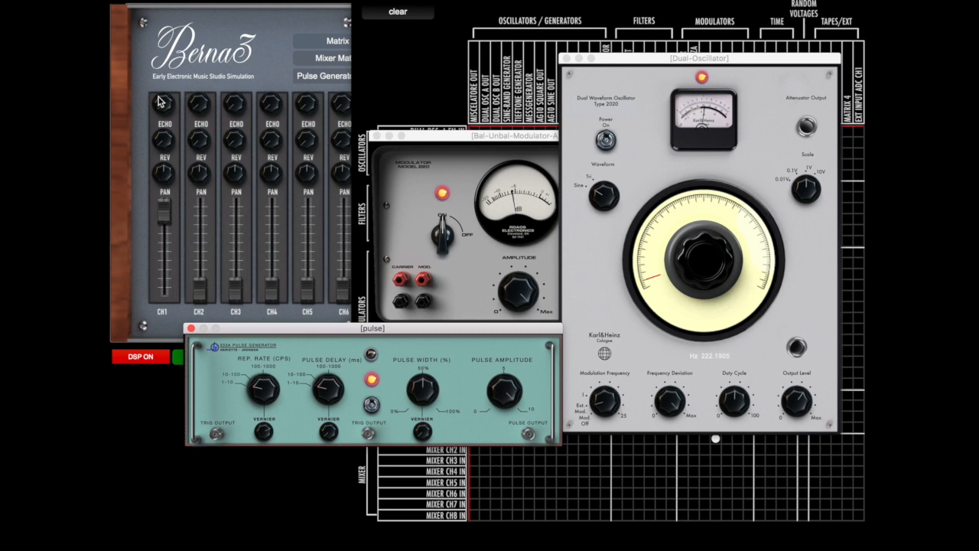
Close the balanced modulator, Dual Oscillator, pulse generator and patch matrix windows
{"action": "left_click", "coordinate": [378, 139]}
{"action": "left_click", "coordinate": [377, 137]}
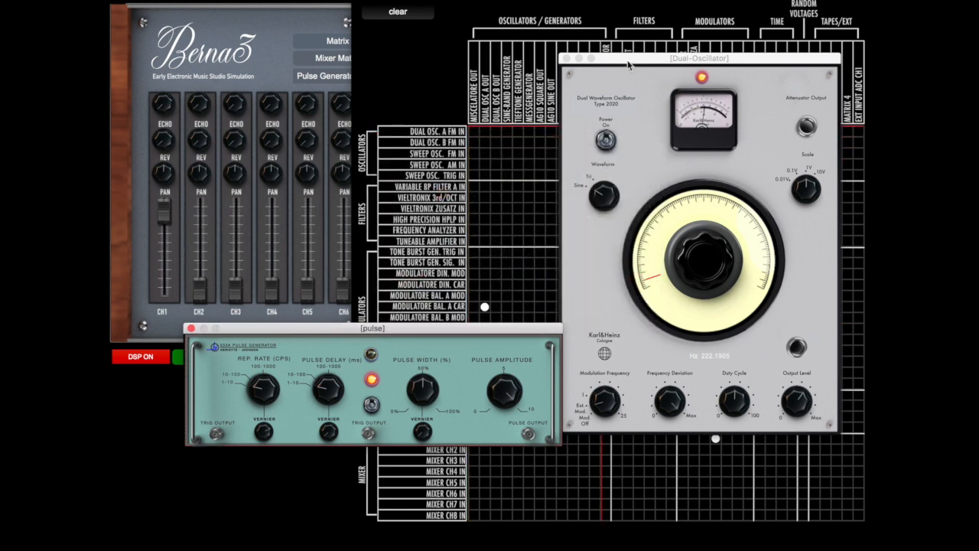
{"action": "left_click", "coordinate": [566, 58]}
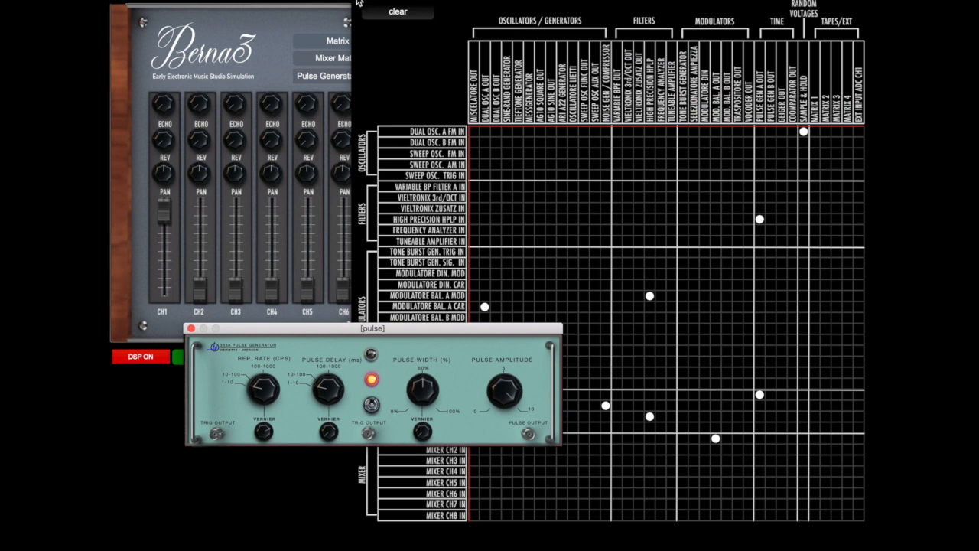
{"action": "left_click", "coordinate": [211, 313]}
{"action": "left_click", "coordinate": [191, 328]}
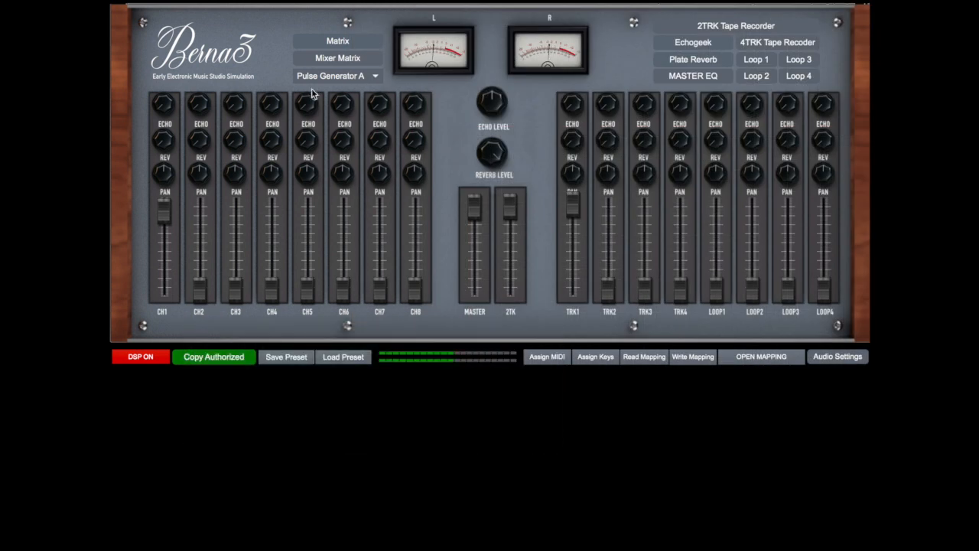
Route the Echogeek return to the master output in the mixer matrix, and close the matrix
{"action": "left_click", "coordinate": [322, 62]}
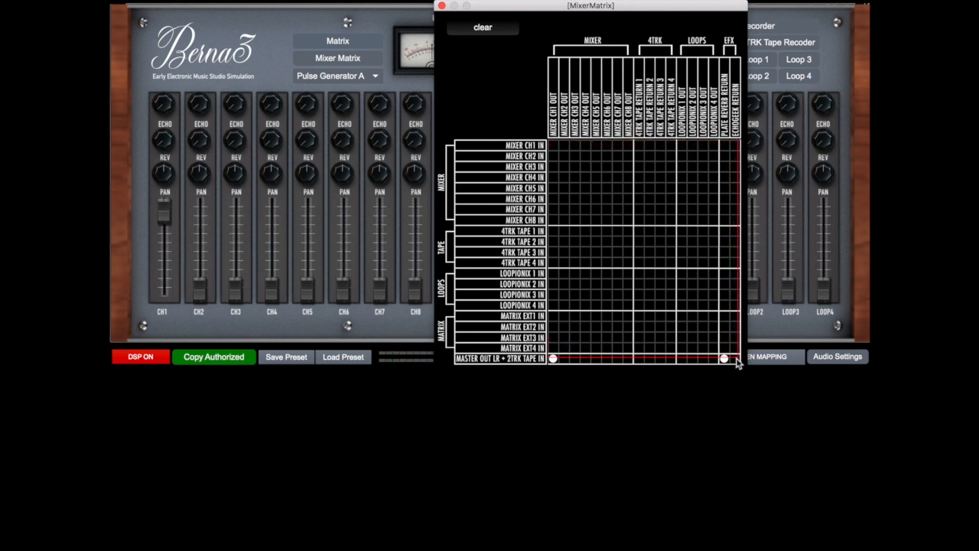
{"action": "left_click", "coordinate": [734, 359]}
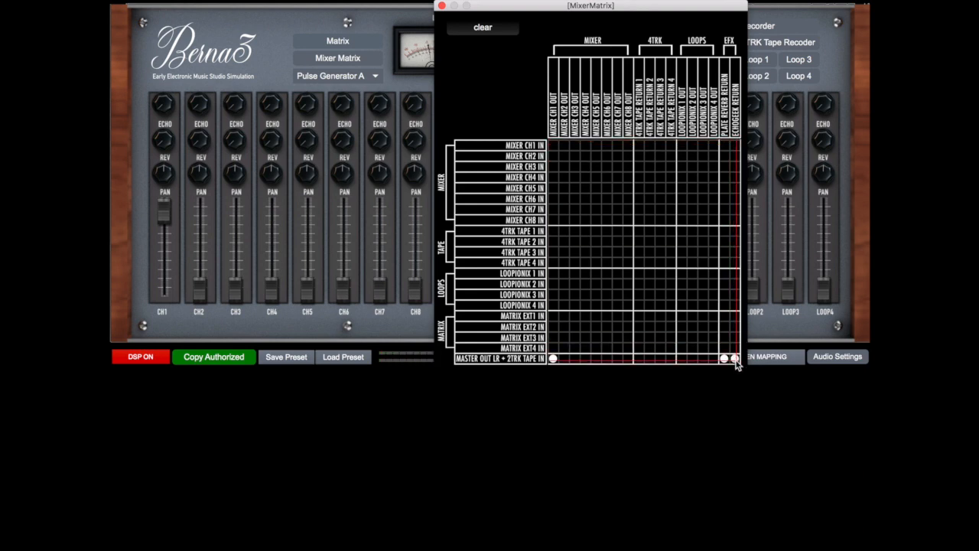
{"action": "left_click", "coordinate": [441, 6]}
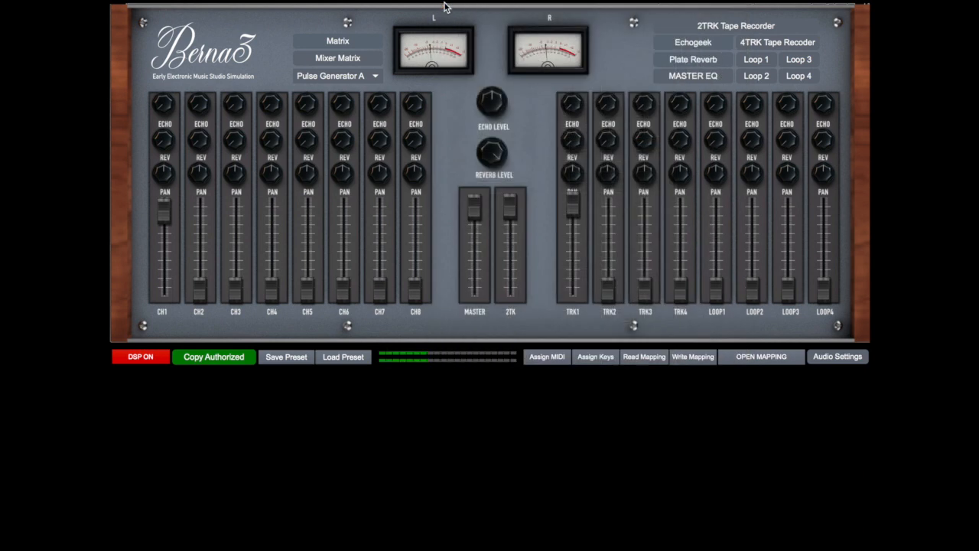
Open the Echogeek and raise channel 1's echo send and the overall echo level
{"action": "left_click", "coordinate": [680, 46]}
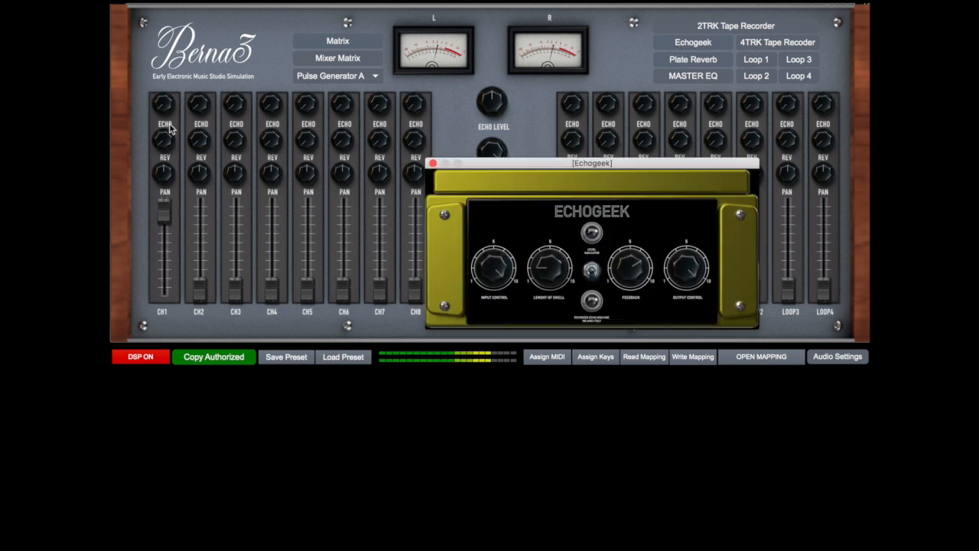
{"action": "left_click", "coordinate": [164, 101]}
{"action": "left_click_drag", "start_coordinate": [168, 107], "coordinate": [168, 55]}
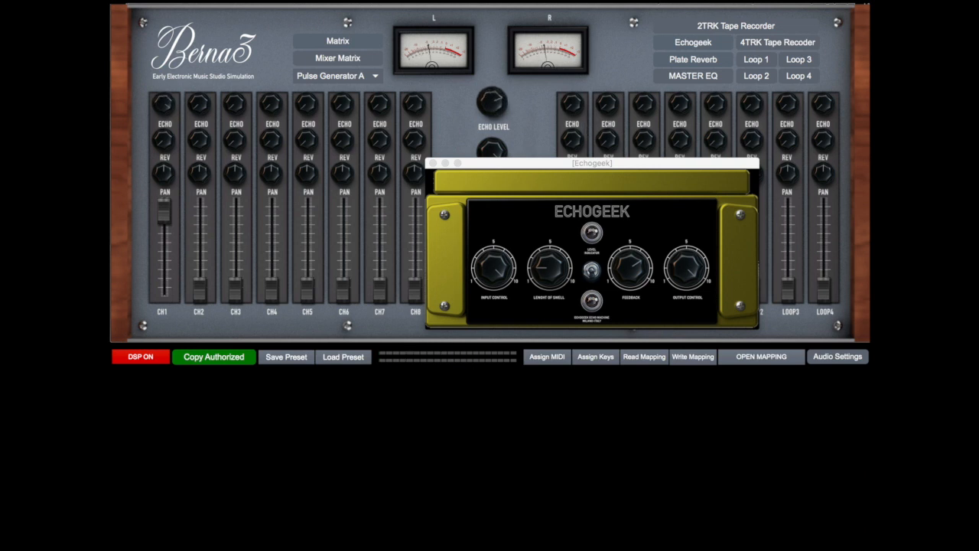
Switch on the Echogeek and adjust its length of swell slightly
{"action": "left_click", "coordinate": [594, 267]}
{"action": "left_click", "coordinate": [593, 269]}
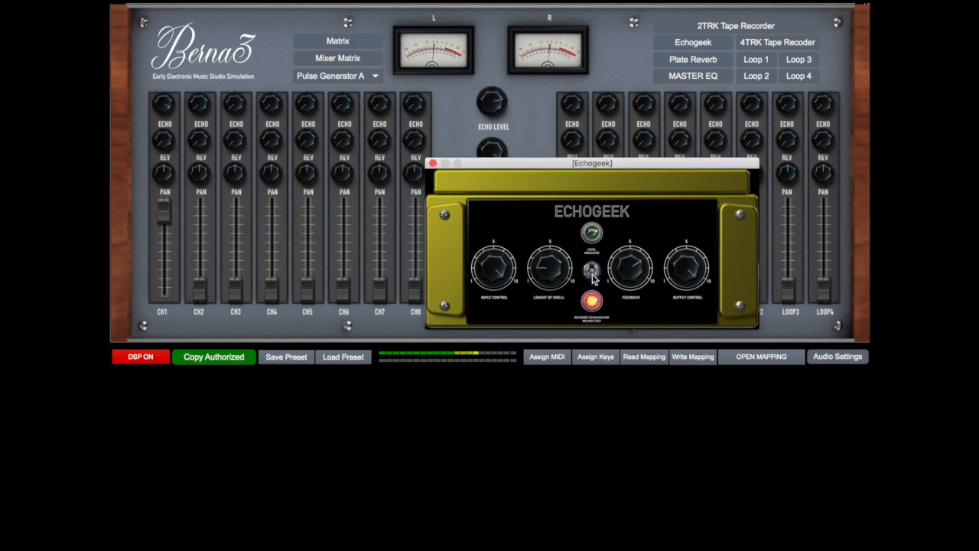
{"action": "left_click_drag", "start_coordinate": [551, 269], "coordinate": [552, 272]}
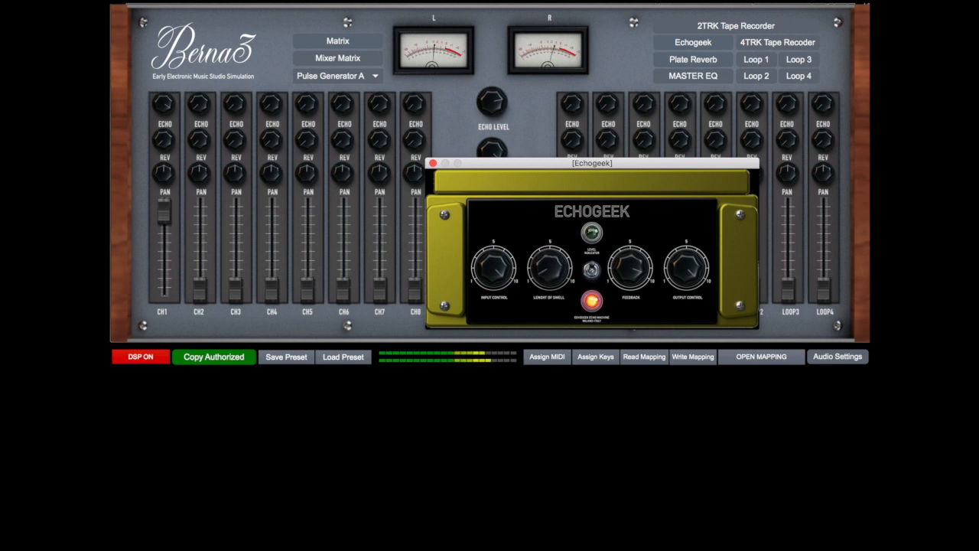
{"action": "mouse_move", "coordinate": [549, 268]}
{"action": "left_mouse_down"}
{"action": "mouse_move", "coordinate": [549, 254]}
{"action": "mouse_move", "coordinate": [549, 270]}
{"action": "left_mouse_up"}
Reroute the mixer matrix so channel 1 and the Echogeek return feed Loopionix 1, with only Loopionix 1 feeding the master output
{"action": "left_click", "coordinate": [345, 62]}
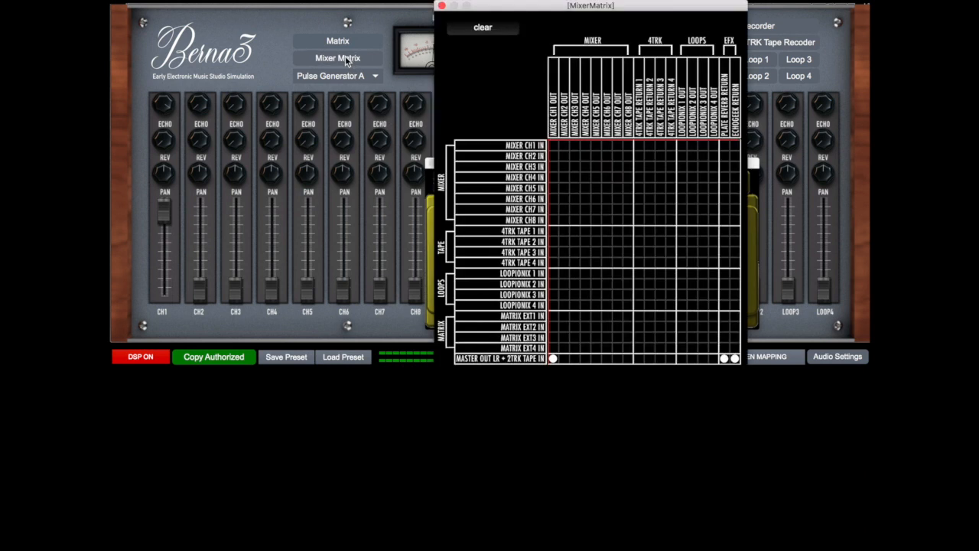
{"action": "left_click", "coordinate": [553, 358]}
{"action": "left_click", "coordinate": [725, 358]}
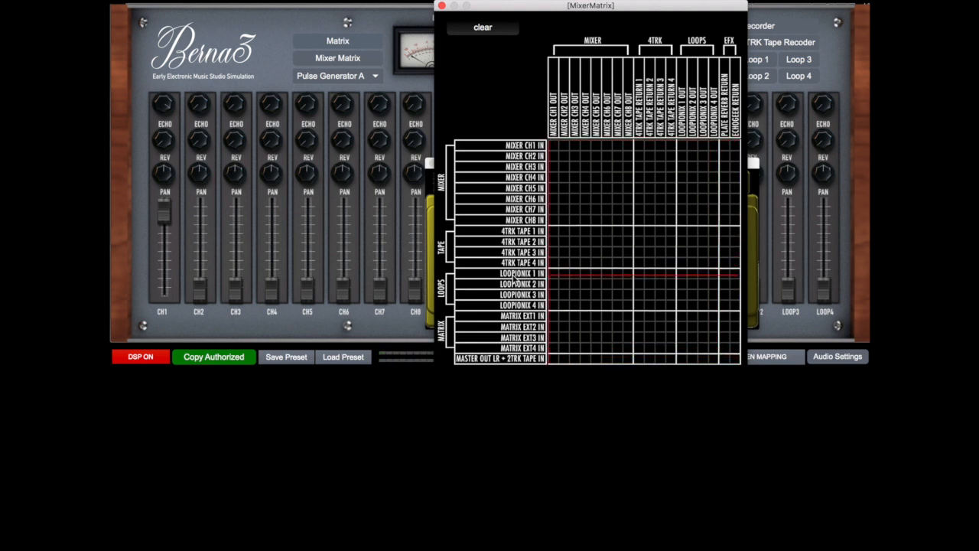
{"action": "left_click", "coordinate": [552, 274]}
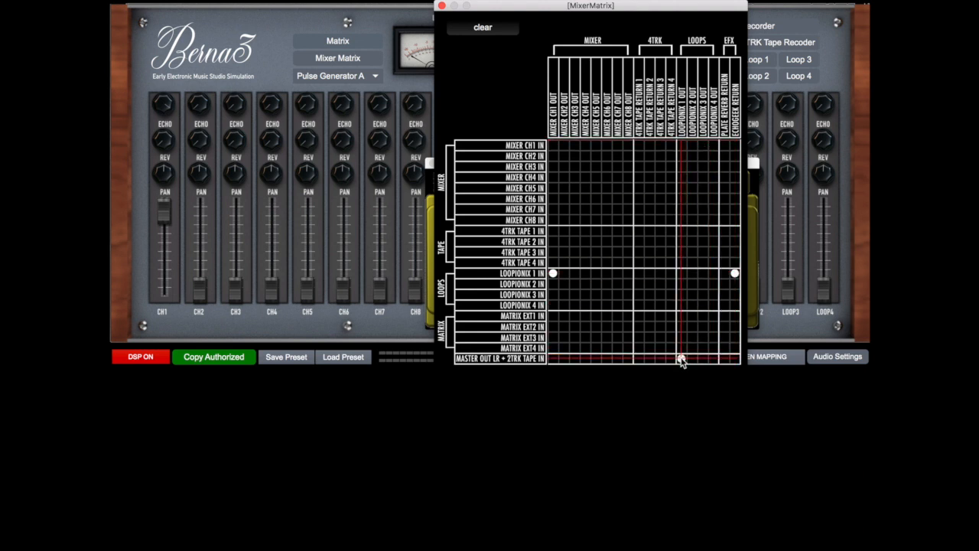
{"action": "left_click", "coordinate": [441, 5]}
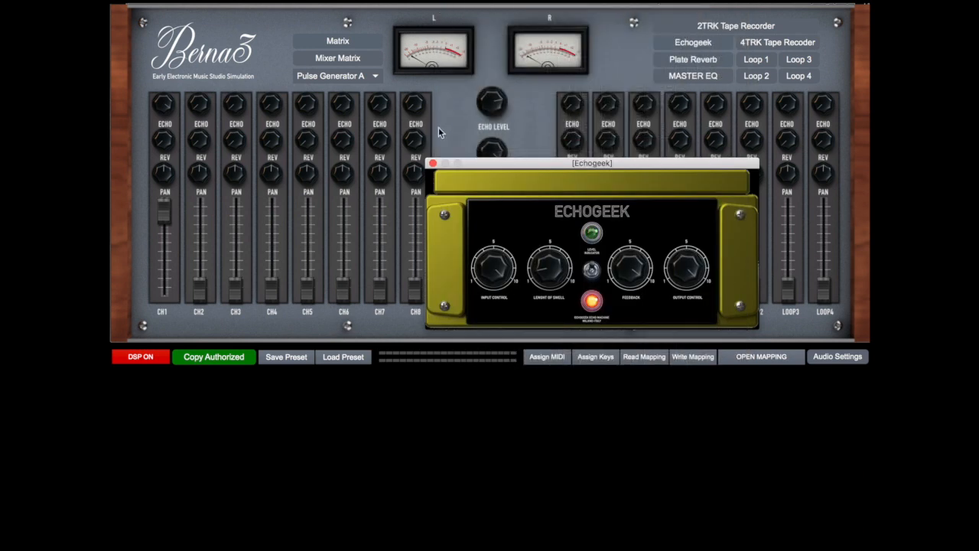
Close the Echogeek, raise the LOOP1 fader near its maximum and pull the TRK1 fader fully down
{"action": "left_click", "coordinate": [433, 163]}
{"action": "left_click_drag", "start_coordinate": [722, 290], "coordinate": [715, 203]}
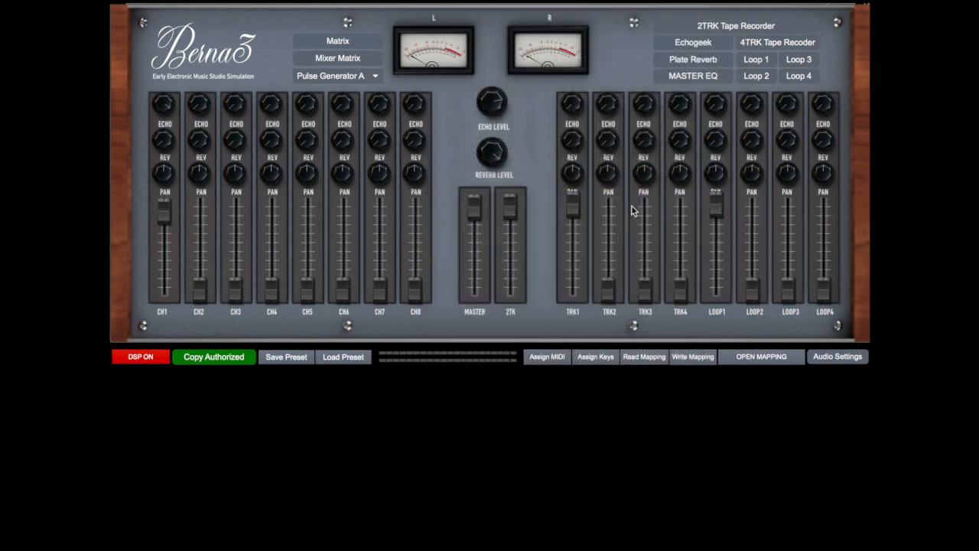
{"action": "left_click_drag", "start_coordinate": [573, 203], "coordinate": [573, 290]}
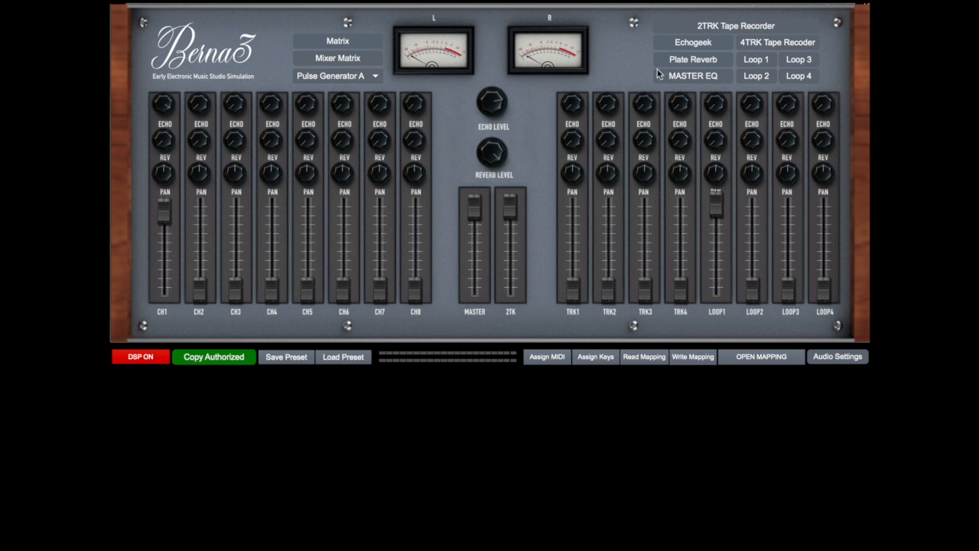
Open the Echogeek and Loop 1 side by side and switch on the Loopionix 1 machine
{"action": "left_click", "coordinate": [679, 44]}
{"action": "left_click_drag", "start_coordinate": [656, 163], "coordinate": [470, 151]}
{"action": "left_click", "coordinate": [771, 60]}
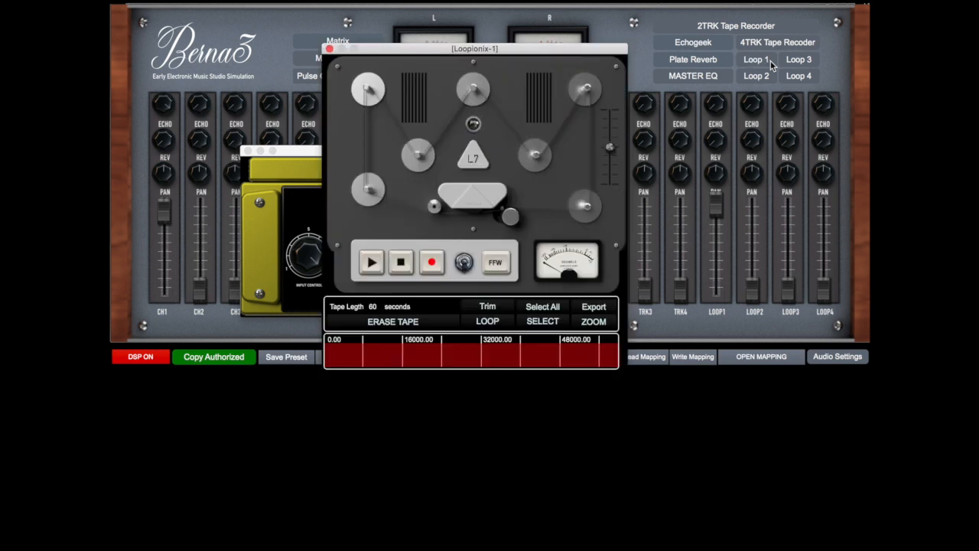
{"action": "left_click_drag", "start_coordinate": [583, 51], "coordinate": [723, 52]}
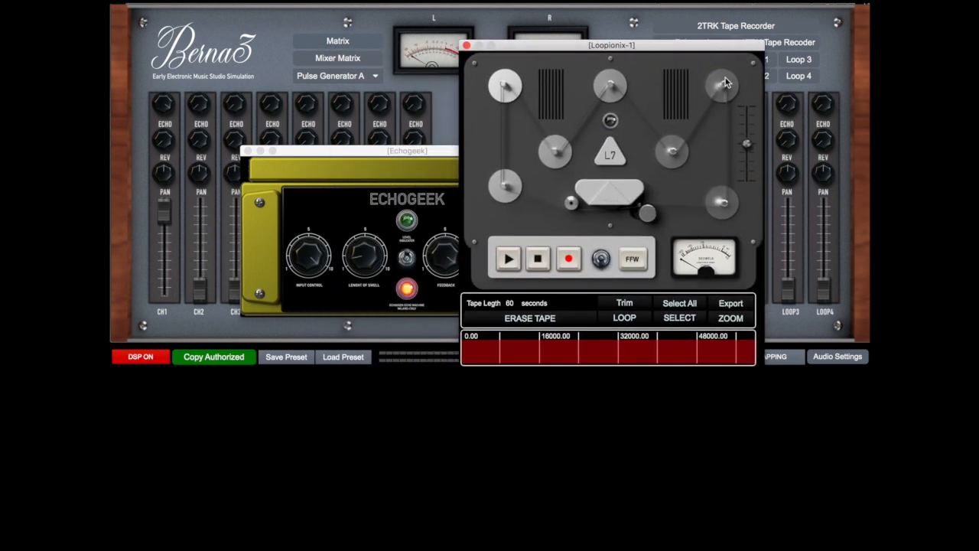
{"action": "left_click", "coordinate": [600, 260]}
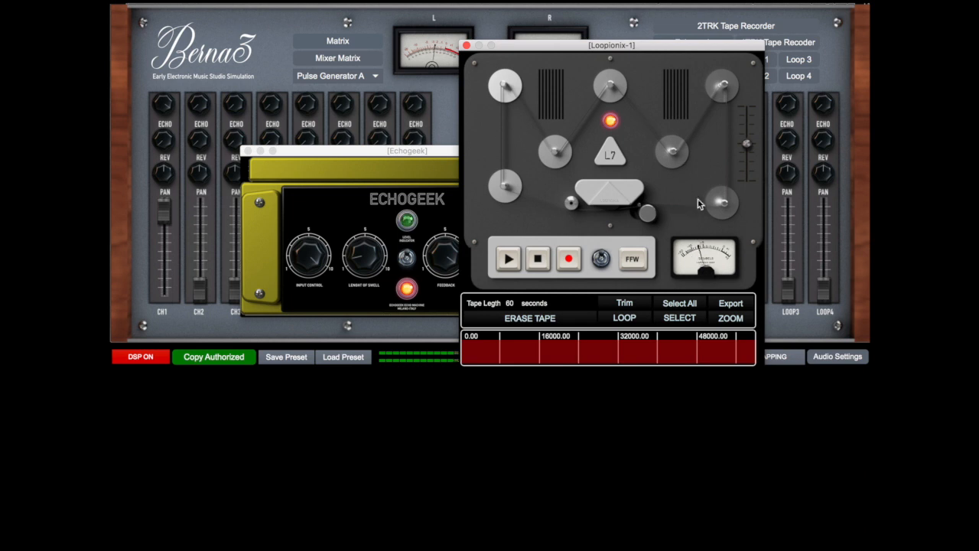
{"action": "left_click_drag", "start_coordinate": [448, 150], "coordinate": [339, 192]}
{"action": "left_click", "coordinate": [554, 52]}
{"action": "left_click_drag", "start_coordinate": [553, 52], "coordinate": [581, 42]}
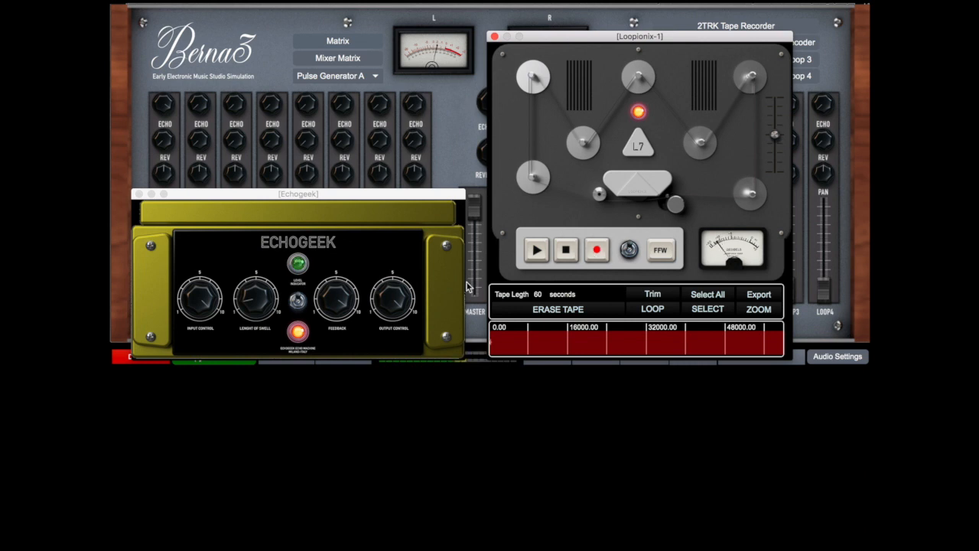
Record the echoed signal onto the Loopionix 1 tape while varying the Echogeek's length of swell, and stop the tape
{"action": "mouse_move", "coordinate": [264, 306]}
{"action": "left_mouse_down"}
{"action": "mouse_move", "coordinate": [263, 279]}
{"action": "mouse_move", "coordinate": [264, 289]}
{"action": "left_mouse_up"}
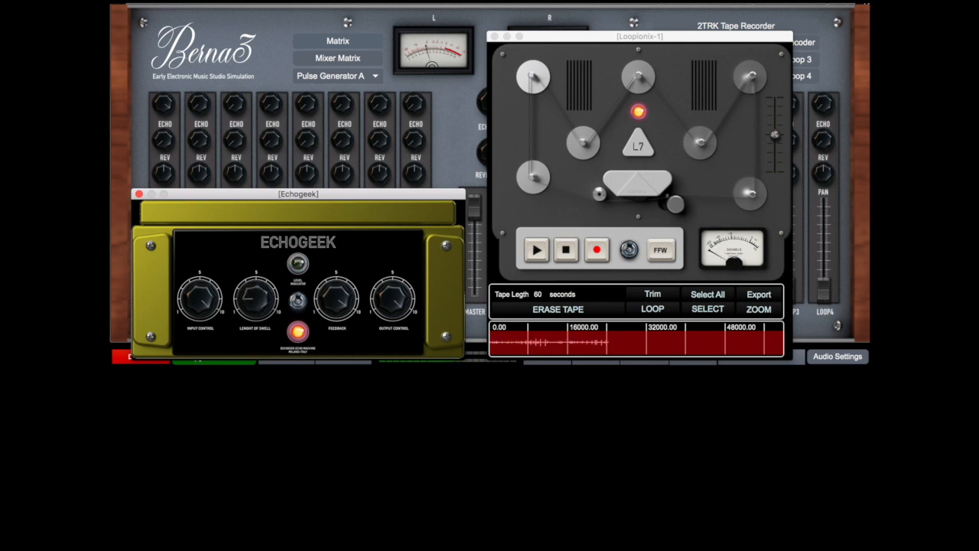
{"action": "left_click_drag", "start_coordinate": [256, 298], "coordinate": [255, 289]}
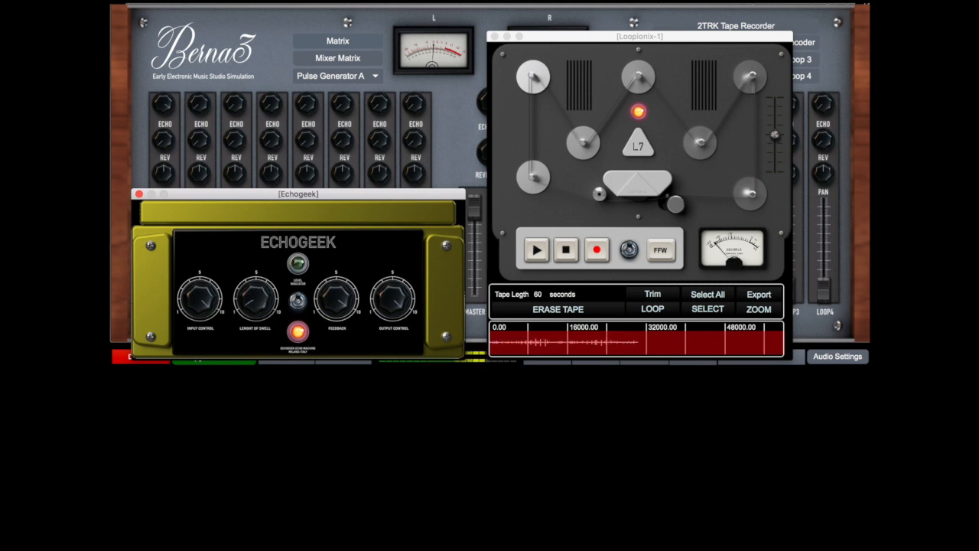
{"action": "left_click", "coordinate": [568, 255]}
Pull the channel 1 fader fully down, moving the Echogeek window clear of the mixer and the loop tape
{"action": "left_click_drag", "start_coordinate": [457, 195], "coordinate": [534, 325]}
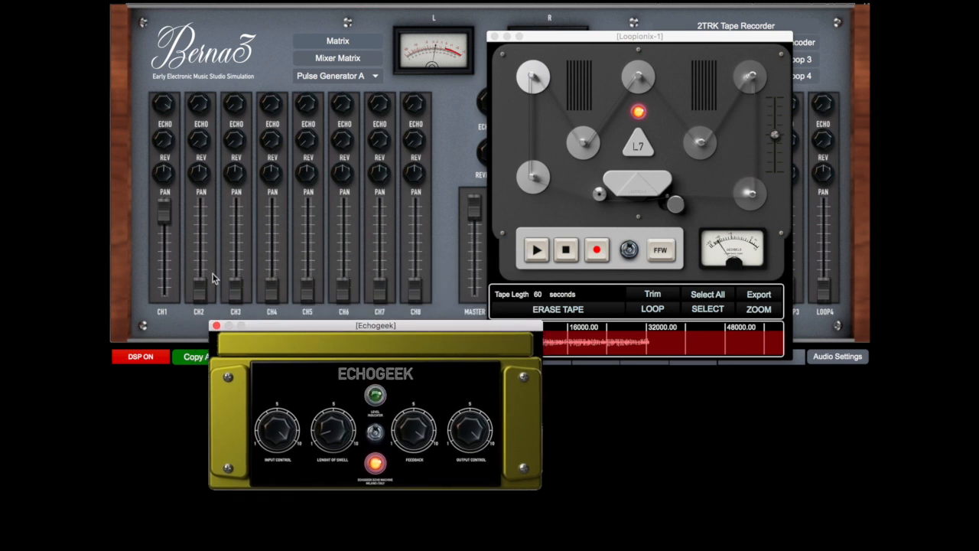
{"action": "left_click", "coordinate": [163, 287]}
{"action": "left_click_drag", "start_coordinate": [451, 321], "coordinate": [376, 277]}
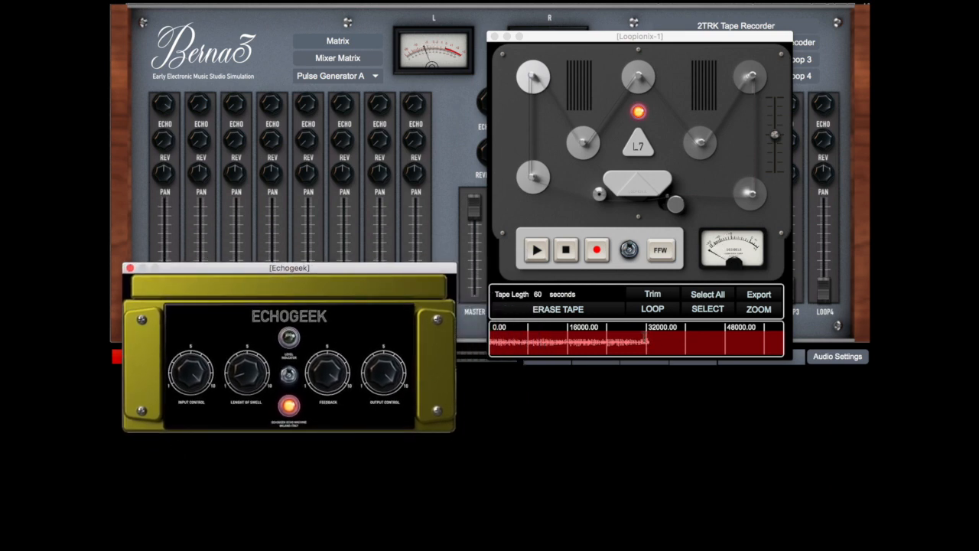
Trim the Loopionix 1 tape to its recorded portion and play the trimmed loop
{"action": "left_click_drag", "start_coordinate": [648, 346], "coordinate": [493, 344]}
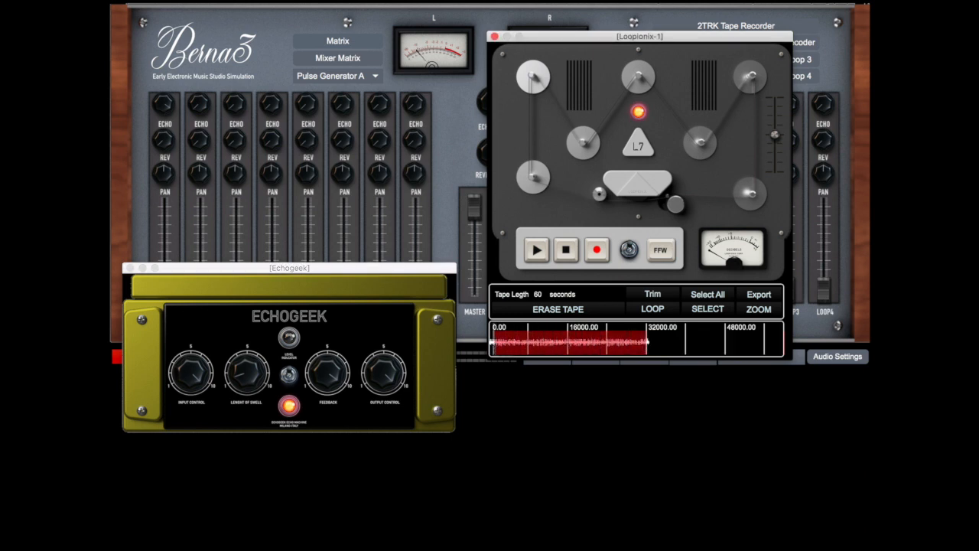
{"action": "left_click", "coordinate": [653, 296]}
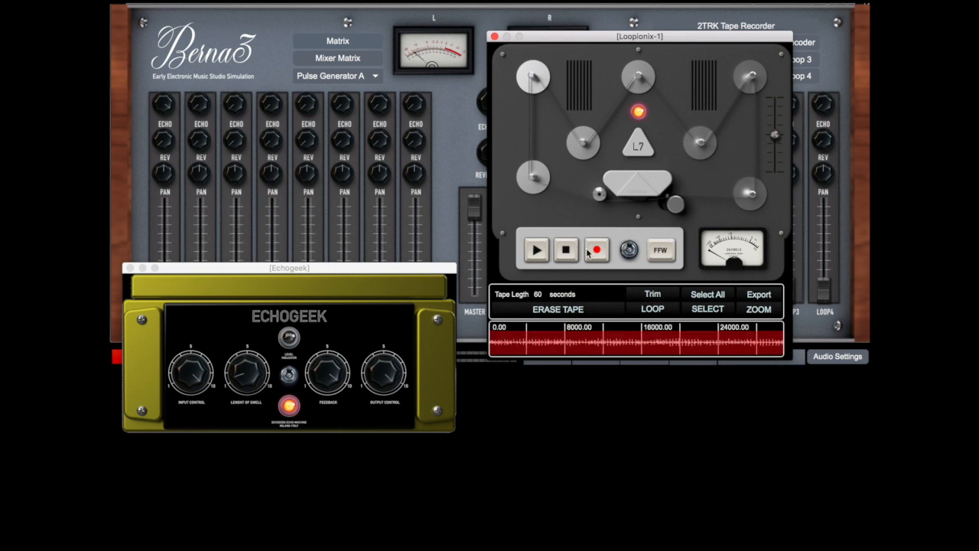
{"action": "left_click", "coordinate": [536, 255]}
Vary the Loopionix 1 playback with fast forward and lower its tape speed slightly below the midpoint
{"action": "mouse_move", "coordinate": [775, 138]}
{"action": "left_mouse_down"}
{"action": "mouse_move", "coordinate": [775, 147]}
{"action": "mouse_move", "coordinate": [775, 99]}
{"action": "mouse_move", "coordinate": [775, 162]}
{"action": "mouse_move", "coordinate": [775, 134]}
{"action": "left_mouse_up"}
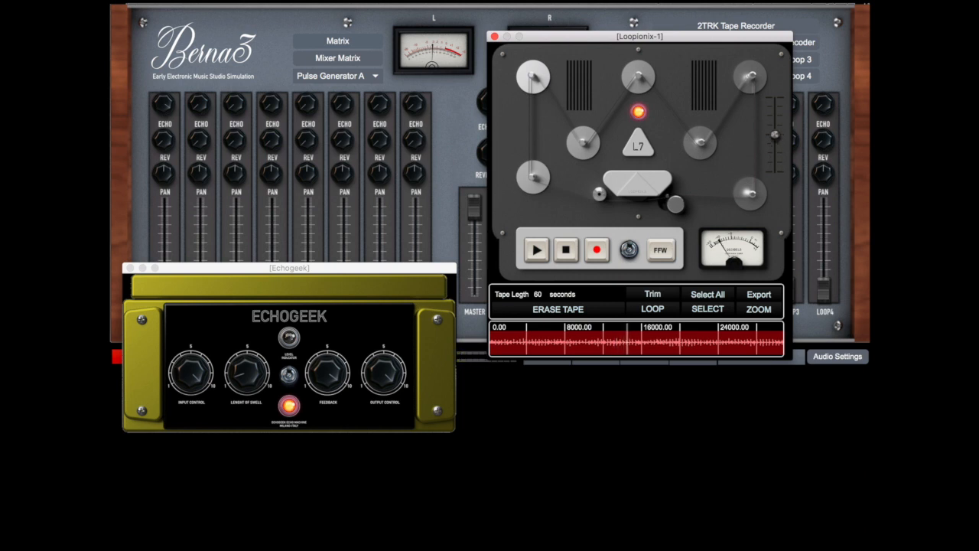
{"action": "left_click", "coordinate": [663, 250]}
{"action": "mouse_move", "coordinate": [775, 138]}
{"action": "left_mouse_down"}
{"action": "mouse_move", "coordinate": [775, 112]}
{"action": "mouse_move", "coordinate": [775, 151]}
{"action": "left_mouse_up"}
{"action": "left_click", "coordinate": [662, 251]}
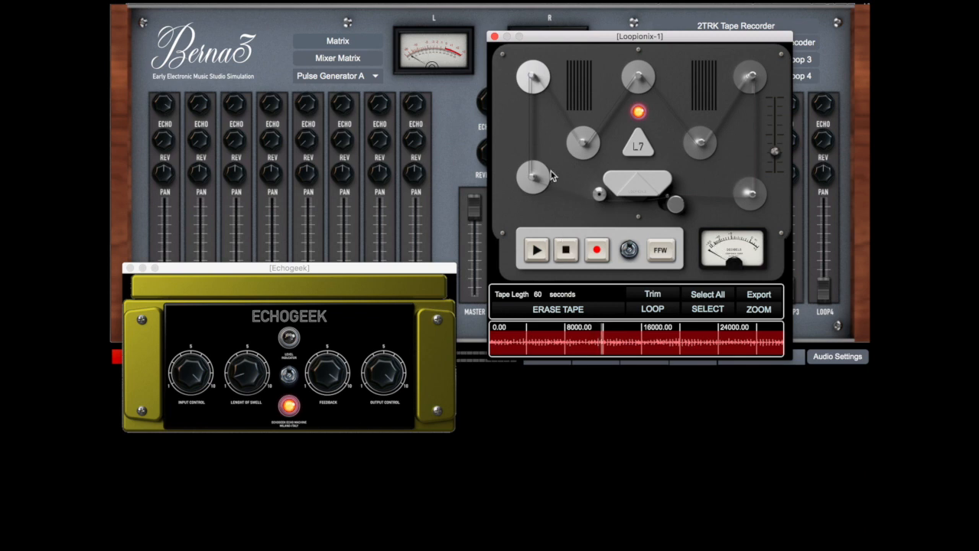
Replace the Loopionix 1 window with Loopionix 2 and raise the LOOP2 fader near its maximum
{"action": "left_click", "coordinate": [494, 36]}
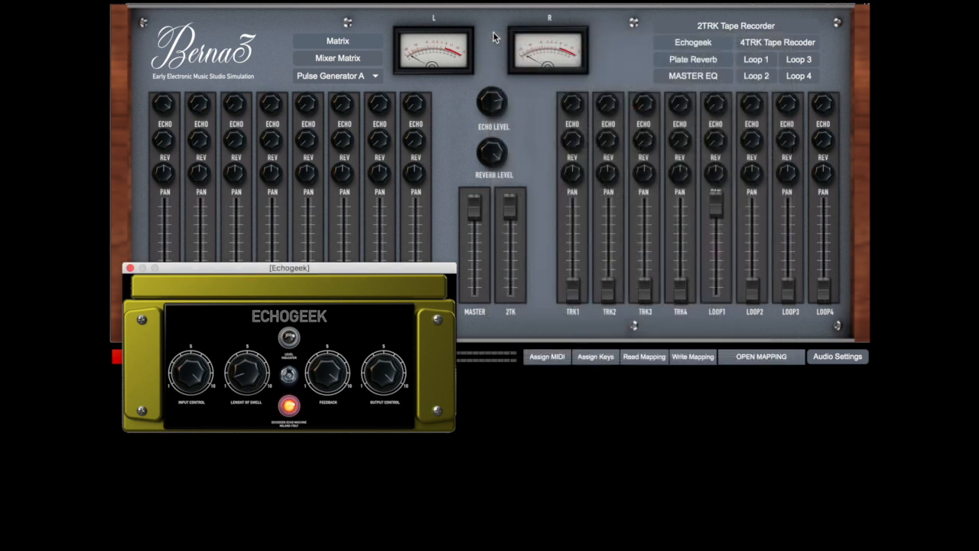
{"action": "left_click", "coordinate": [765, 79]}
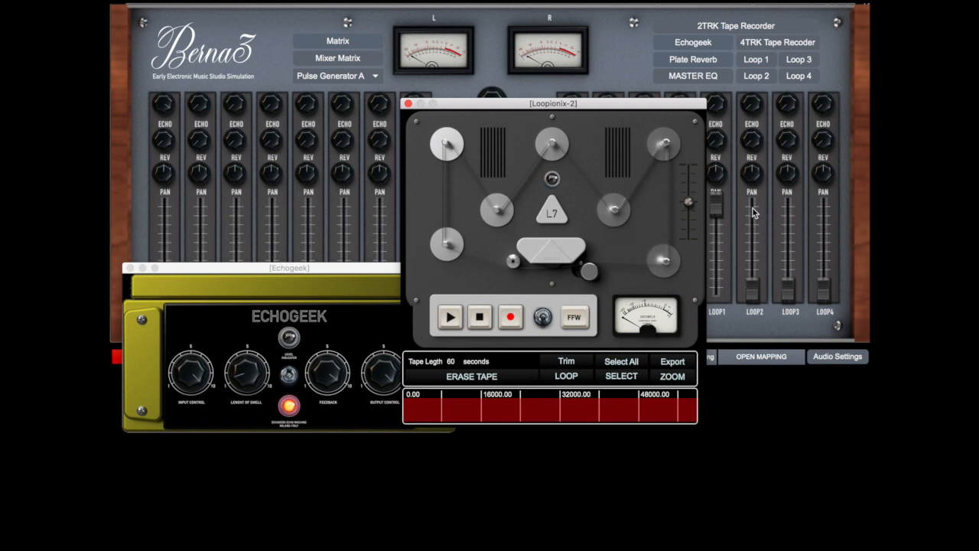
{"action": "left_click_drag", "start_coordinate": [752, 209], "coordinate": [752, 200]}
In the Mixer Matrix, feed Mixer CH1 Out and Echogeek Return into Loopionix 2 instead of Loopionix 1, and send Loopionix 2 Out to the master
{"action": "left_click", "coordinate": [352, 66]}
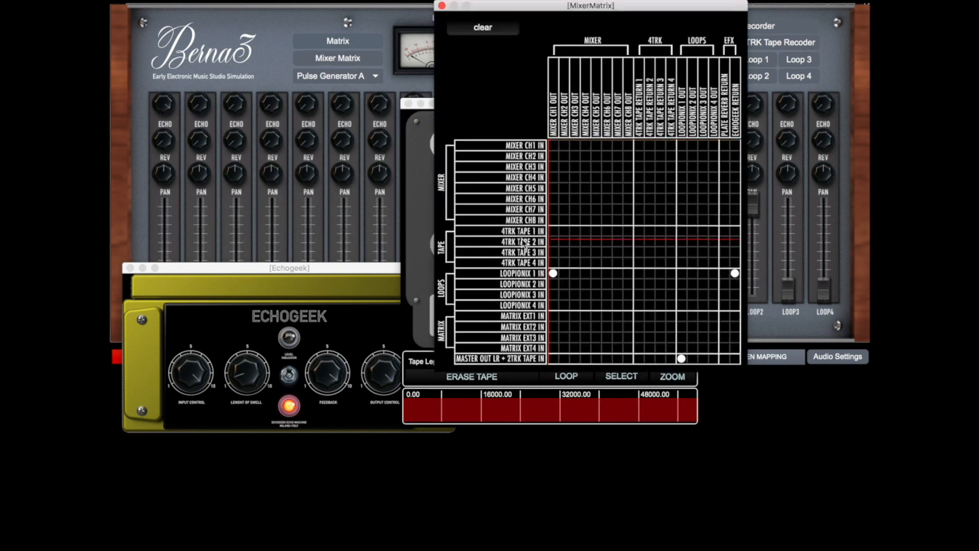
{"action": "left_click", "coordinate": [553, 284]}
{"action": "left_click", "coordinate": [734, 272]}
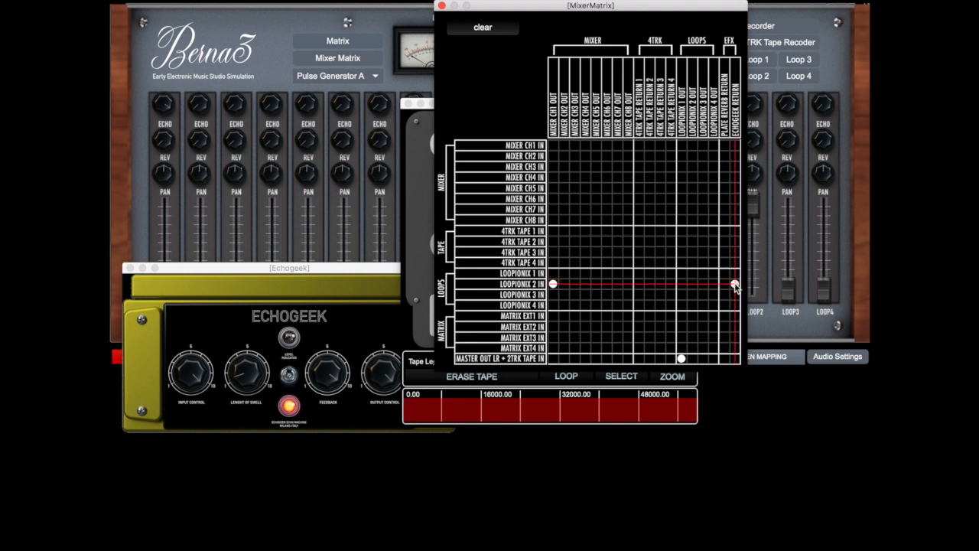
{"action": "left_click", "coordinate": [734, 284]}
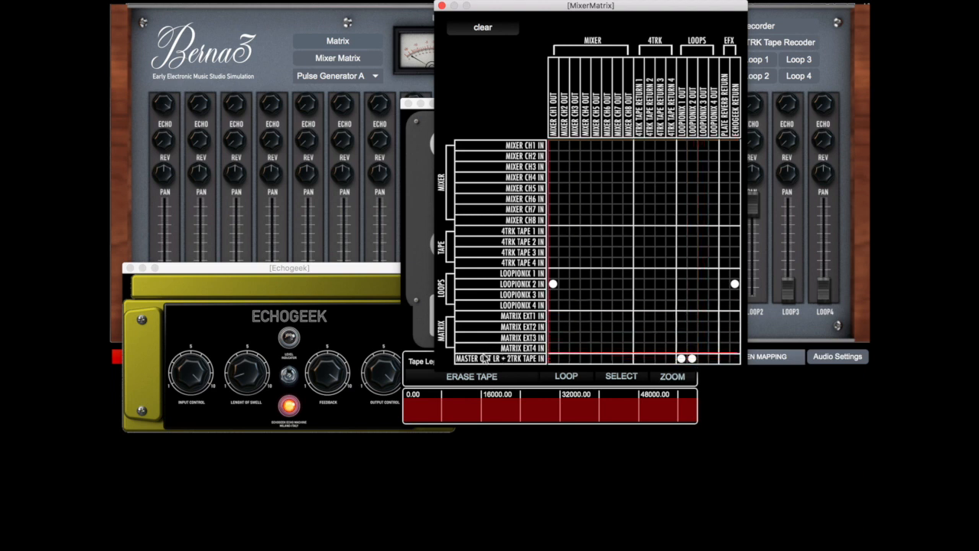
{"action": "left_click", "coordinate": [441, 6]}
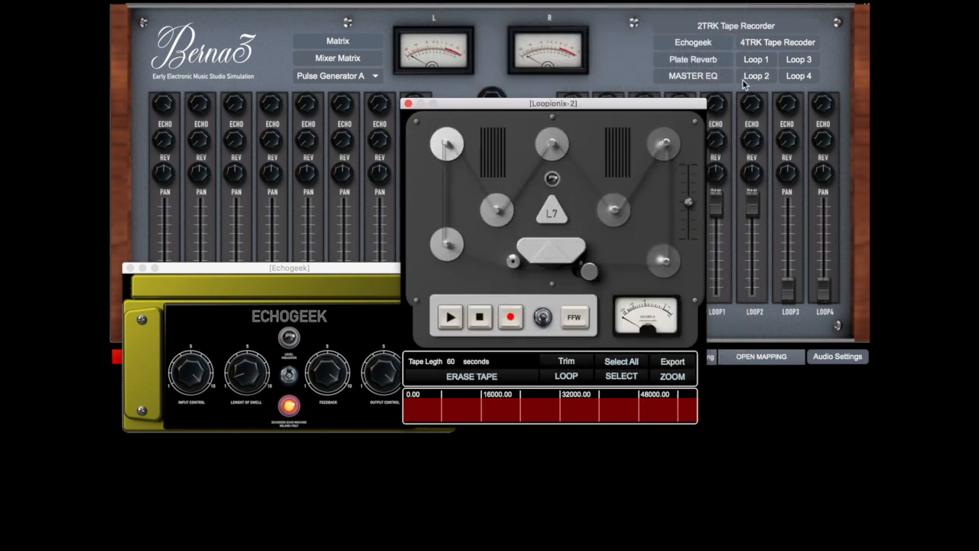
Move Loopionix 2 slightly aside, raise the channel 1 fader near its maximum and switch on the Loopionix 2 machine
{"action": "left_click_drag", "start_coordinate": [690, 107], "coordinate": [664, 103]}
{"action": "left_click", "coordinate": [166, 210]}
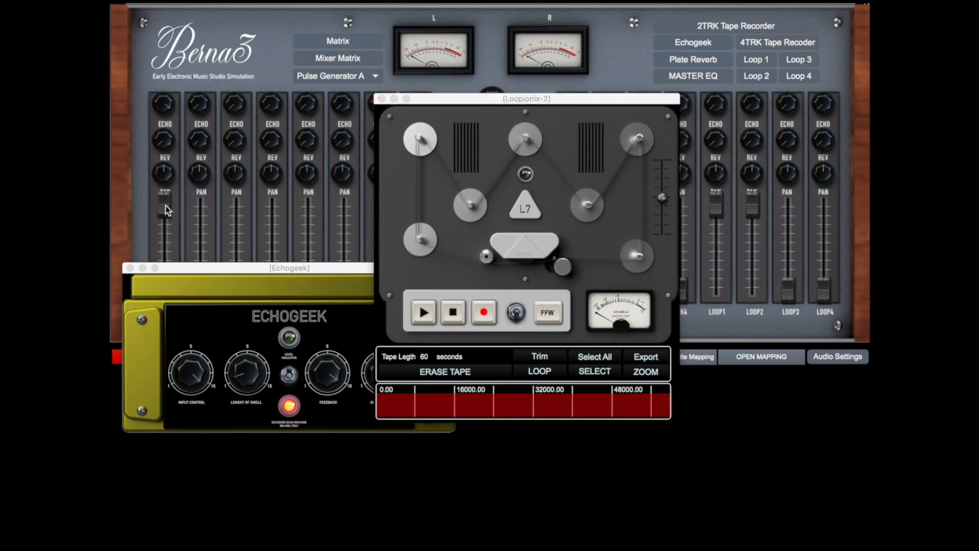
{"action": "left_click", "coordinate": [516, 313]}
Record the echoed signal onto the Loopionix 2 tape while varying the Echogeek's length of swell, then stop and pull the channel 1 fader fully down
{"action": "left_click", "coordinate": [481, 319]}
{"action": "left_click", "coordinate": [262, 374]}
{"action": "mouse_move", "coordinate": [262, 375]}
{"action": "left_mouse_down"}
{"action": "mouse_move", "coordinate": [261, 405]}
{"action": "mouse_move", "coordinate": [261, 373]}
{"action": "left_mouse_up"}
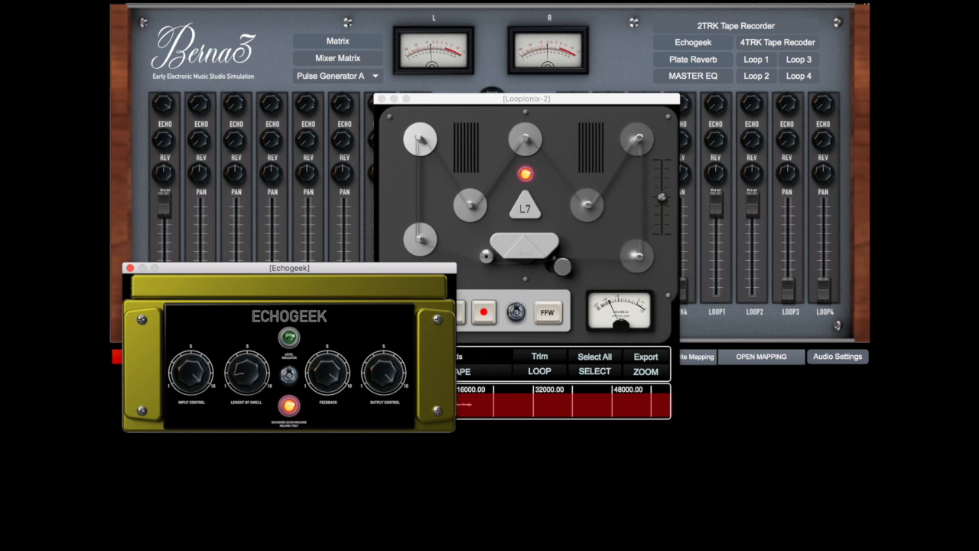
{"action": "left_click_drag", "start_coordinate": [247, 373], "coordinate": [247, 391]}
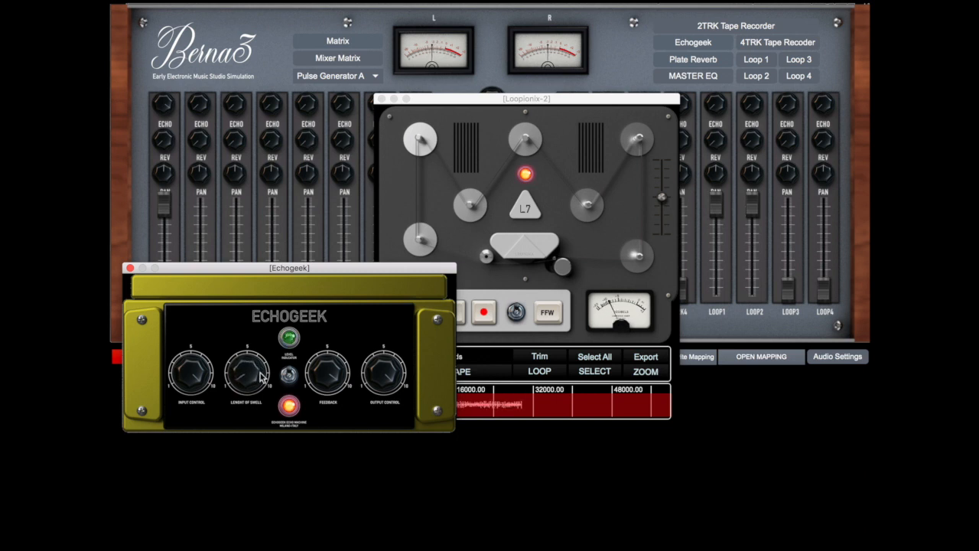
{"action": "left_click", "coordinate": [480, 281]}
{"action": "left_click", "coordinate": [455, 318]}
{"action": "left_click_drag", "start_coordinate": [161, 205], "coordinate": [162, 290]}
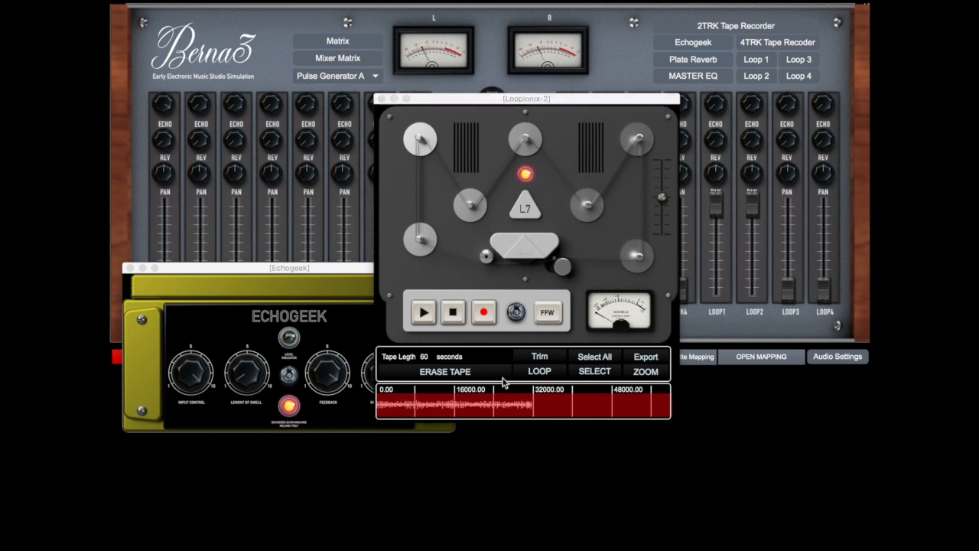
Trim the Loopionix 2 tape to its recorded portion and start playing the loop
{"action": "left_click_drag", "start_coordinate": [532, 404], "coordinate": [382, 405]}
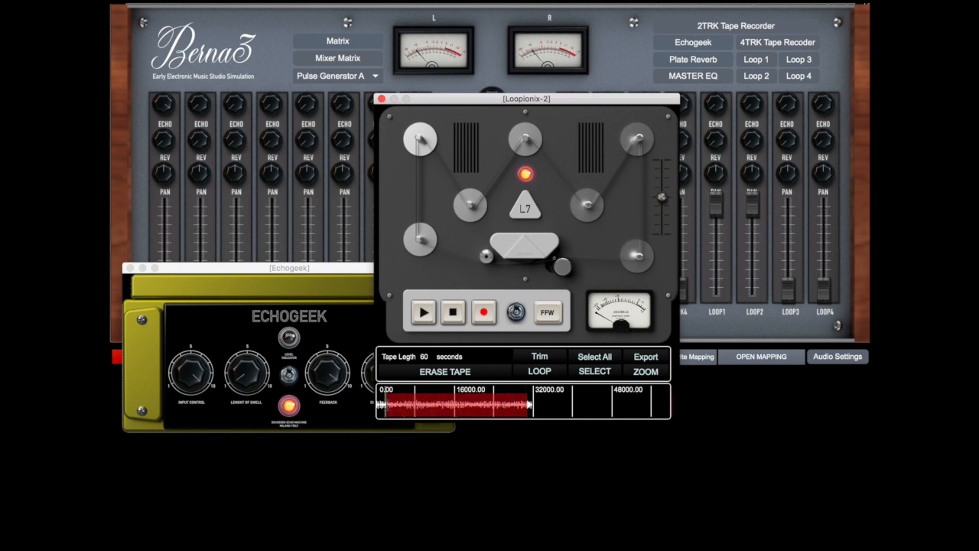
{"action": "left_click", "coordinate": [549, 358]}
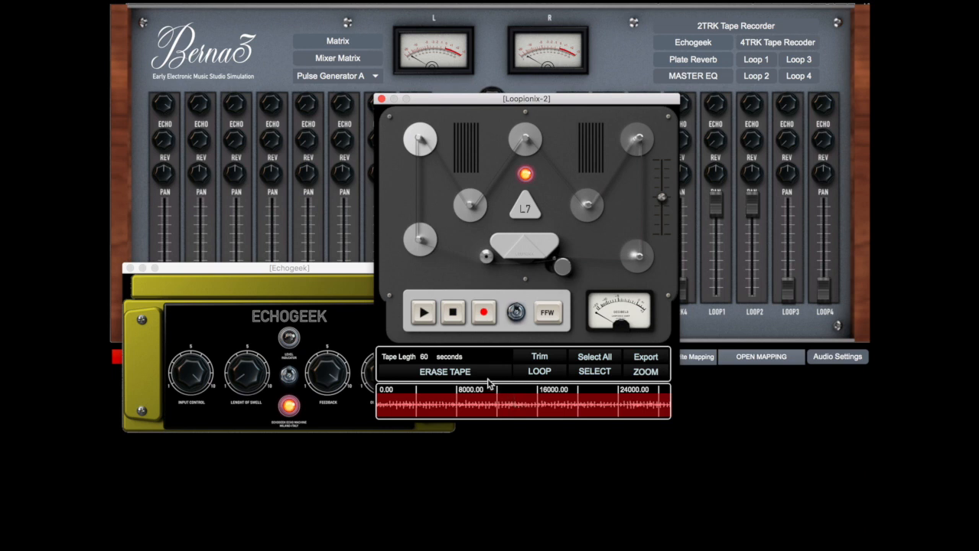
{"action": "left_click", "coordinate": [425, 315]}
{"action": "left_click", "coordinate": [426, 313]}
{"action": "left_click", "coordinate": [425, 313]}
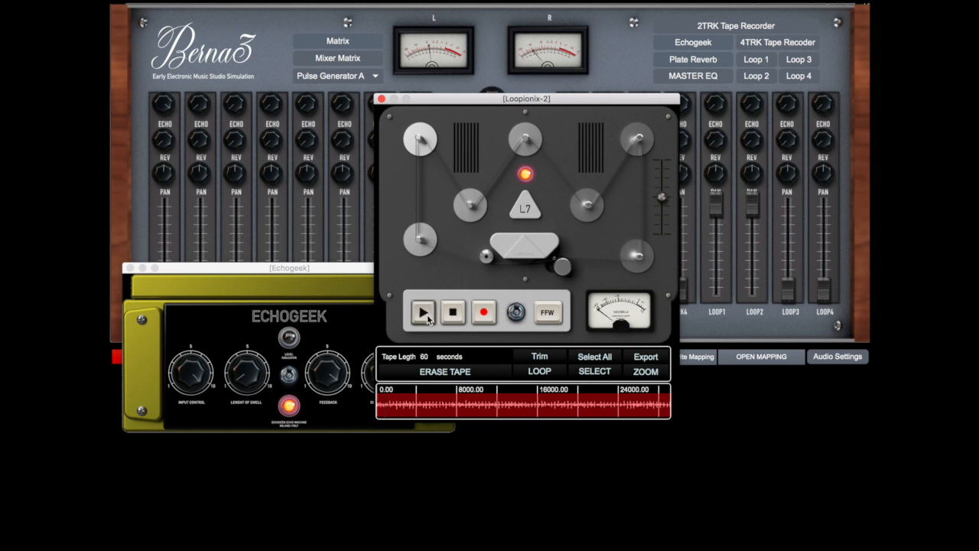
Restart the Loopionix 2 loop and lower its tape speed close to the minimum
{"action": "left_click", "coordinate": [451, 315]}
{"action": "left_click", "coordinate": [430, 315]}
{"action": "left_click_drag", "start_coordinate": [662, 199], "coordinate": [662, 228]}
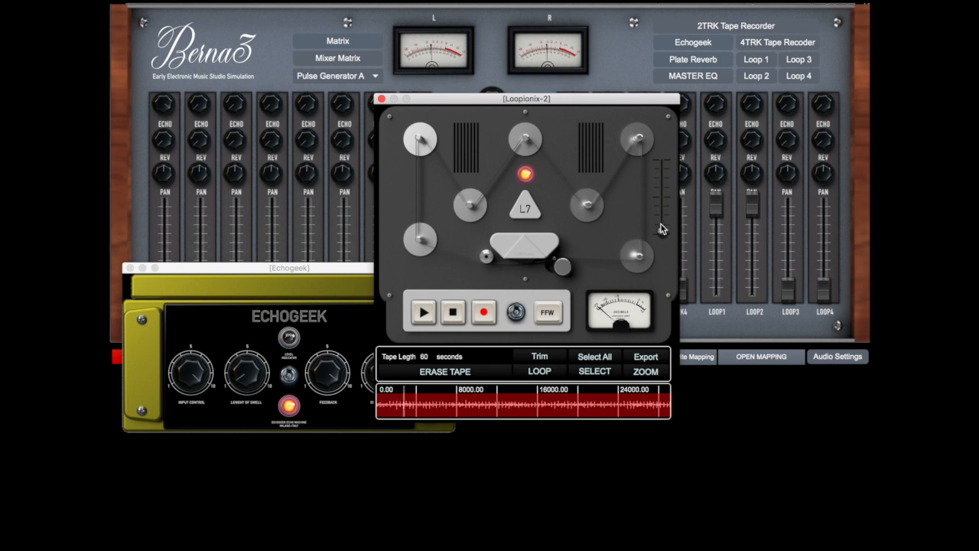
Reopen Loopionix 1, play its loop and place the window beside Loopionix 2
{"action": "left_click", "coordinate": [751, 66]}
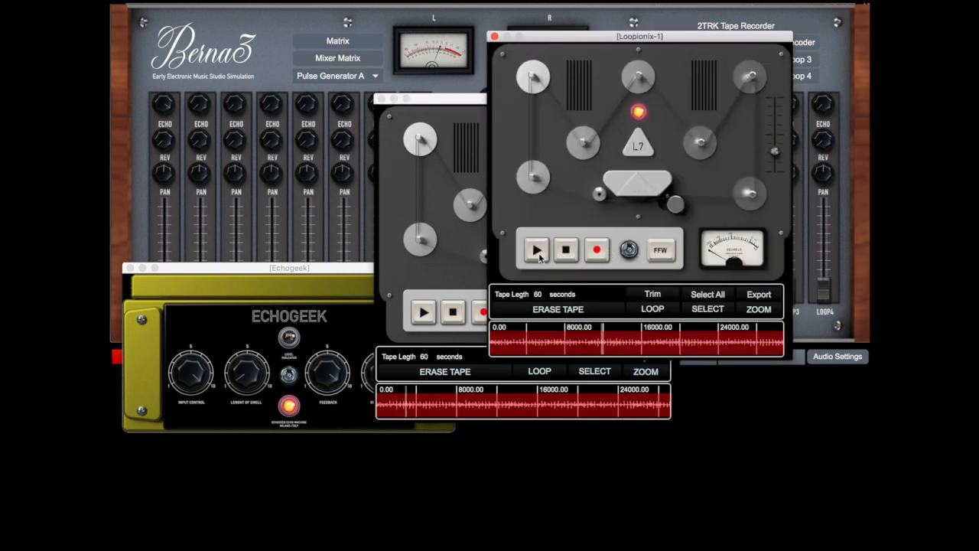
{"action": "left_click_drag", "start_coordinate": [551, 36], "coordinate": [245, 81]}
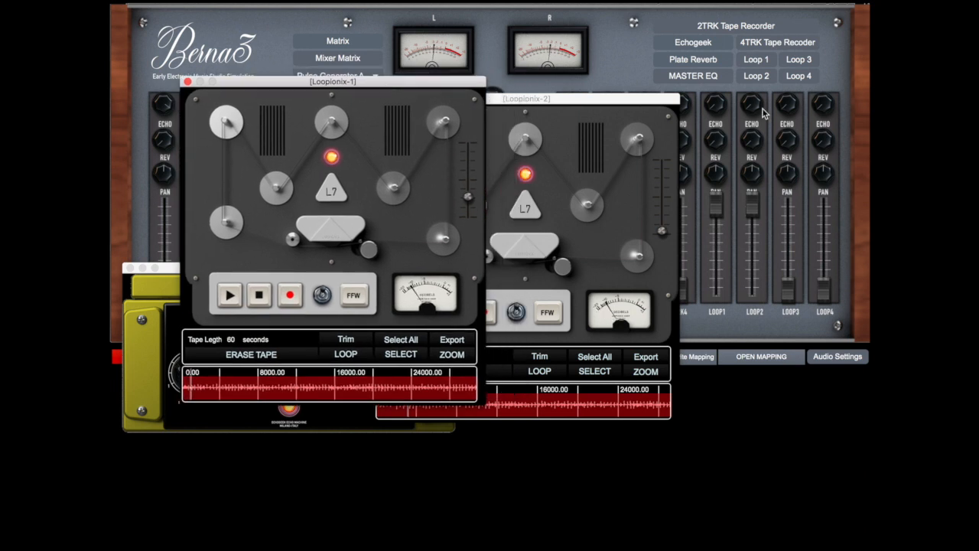
In the Mixer Matrix, disconnect both Loopionix 2 inputs and route the Plate Reverb and Echogeek returns to the master output
{"action": "left_click", "coordinate": [363, 61]}
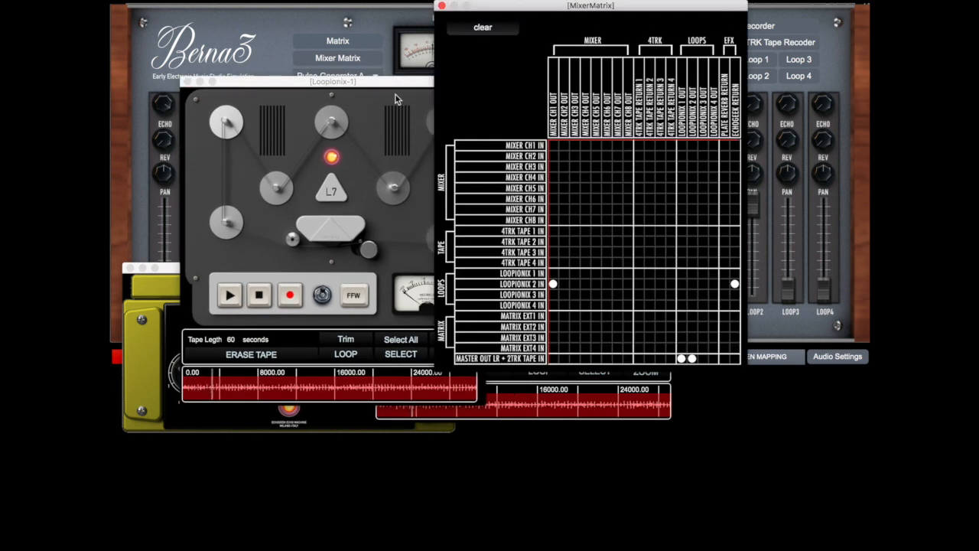
{"action": "left_click", "coordinate": [552, 284]}
{"action": "left_click", "coordinate": [734, 284]}
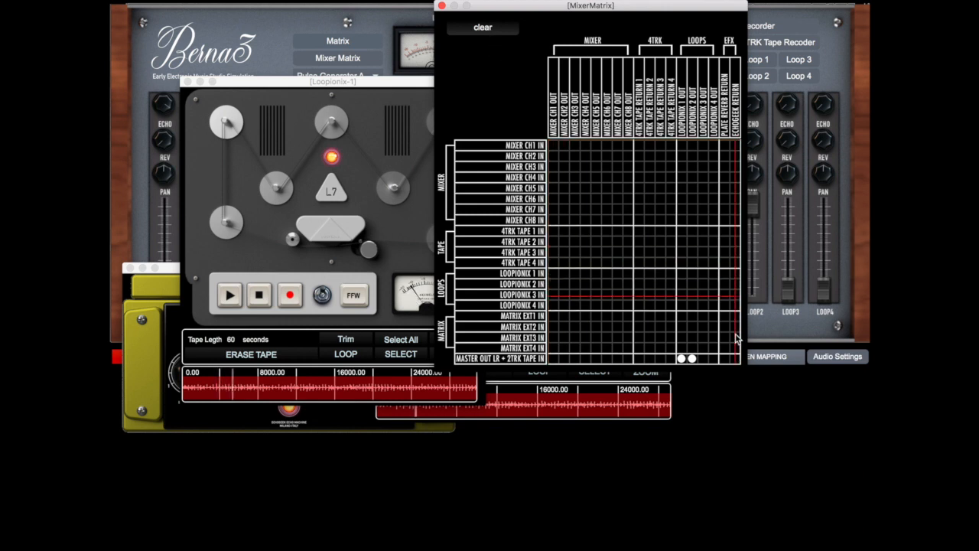
{"action": "left_click", "coordinate": [723, 358]}
{"action": "left_click", "coordinate": [735, 358]}
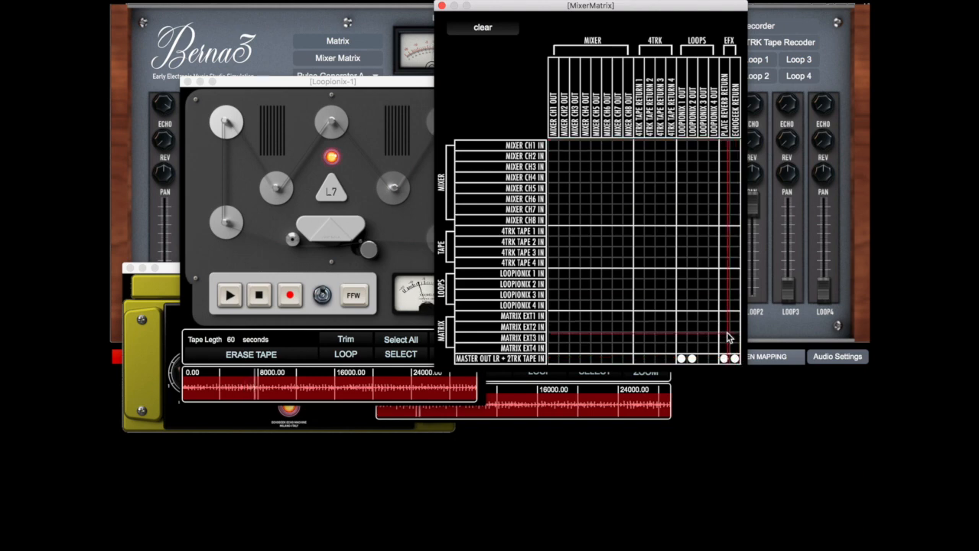
{"action": "left_click", "coordinate": [441, 6]}
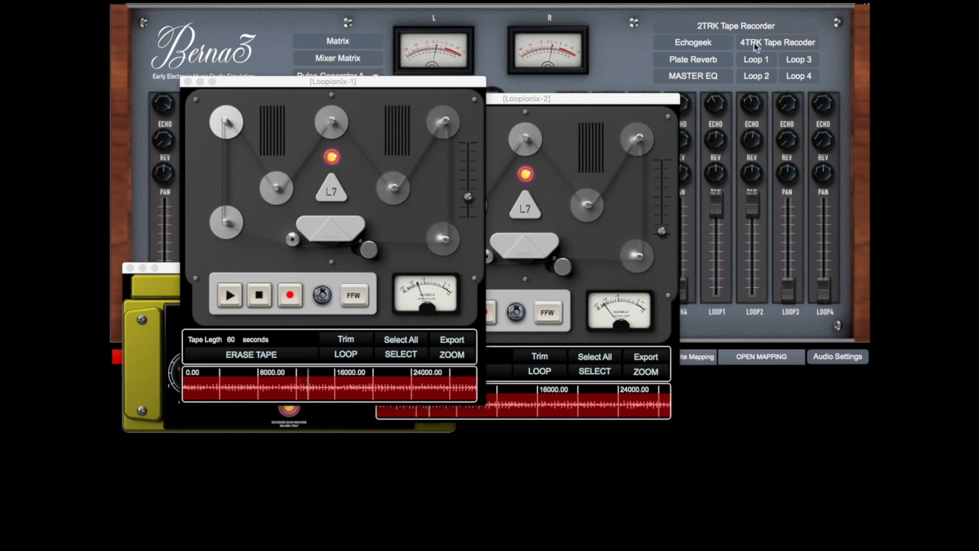
Open the Plate Reverb to check whether it is switched on, and close it
{"action": "left_click", "coordinate": [709, 60]}
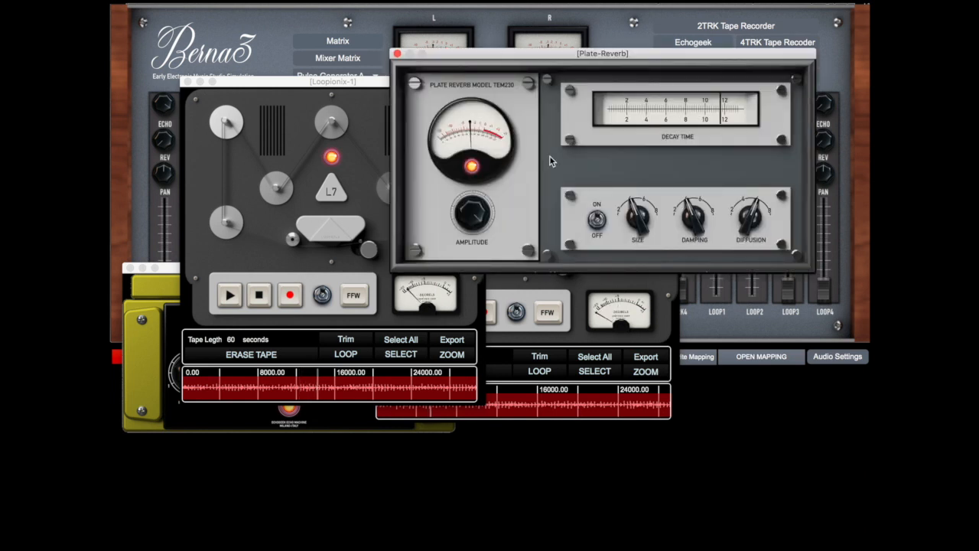
{"action": "left_click", "coordinate": [397, 53]}
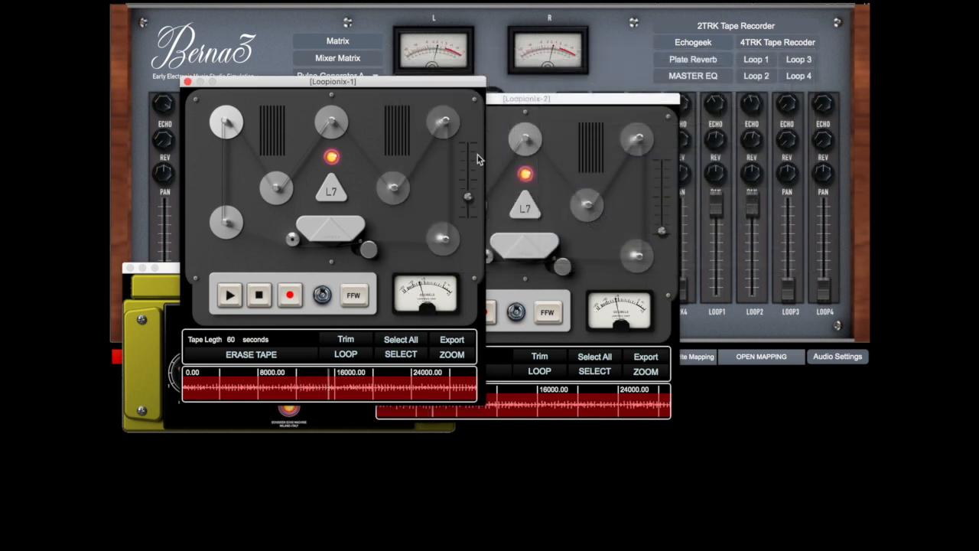
Raise the Loopionix 2 tape speed to just above the midpoint and the Loopionix 1 tape speed close to the maximum
{"action": "left_click_drag", "start_coordinate": [582, 99], "coordinate": [471, 99]}
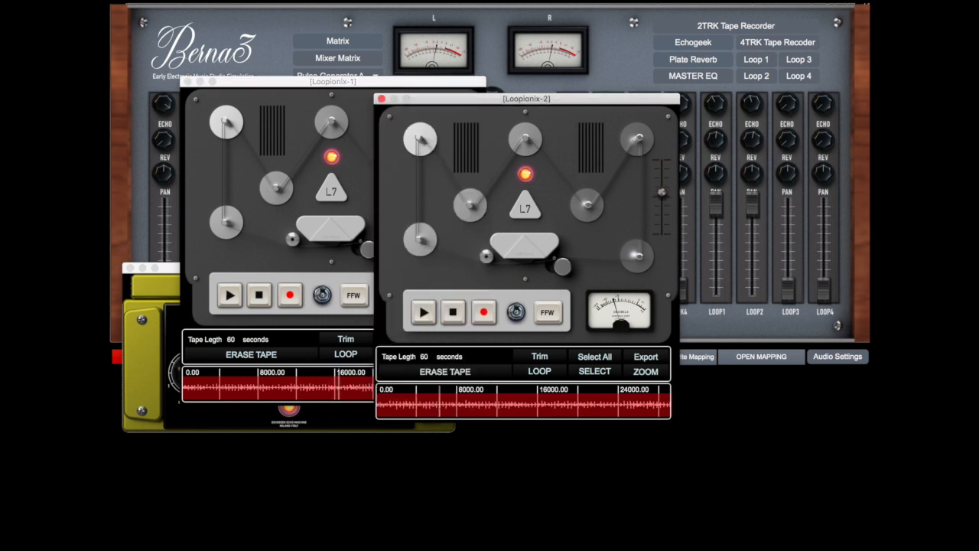
{"action": "left_click", "coordinate": [359, 127]}
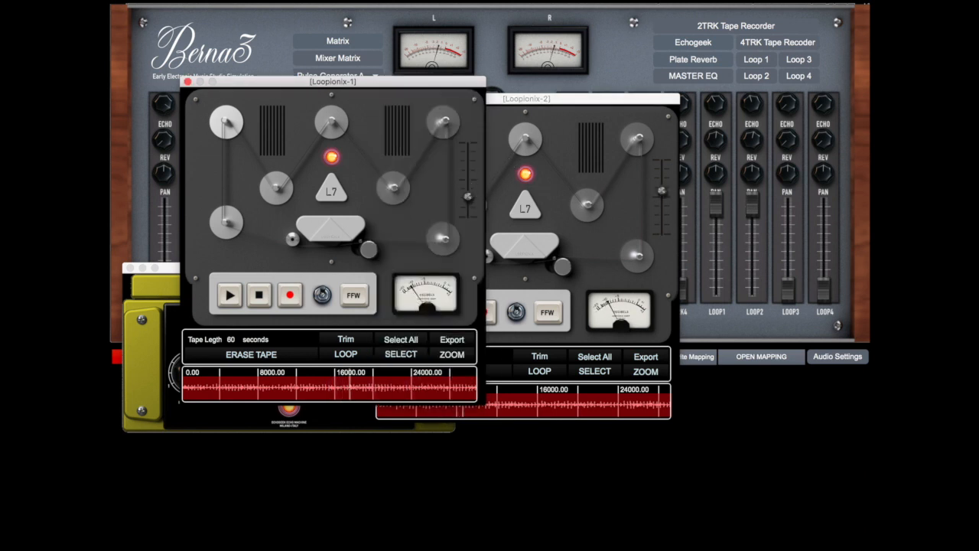
{"action": "left_click_drag", "start_coordinate": [468, 185], "coordinate": [468, 153]}
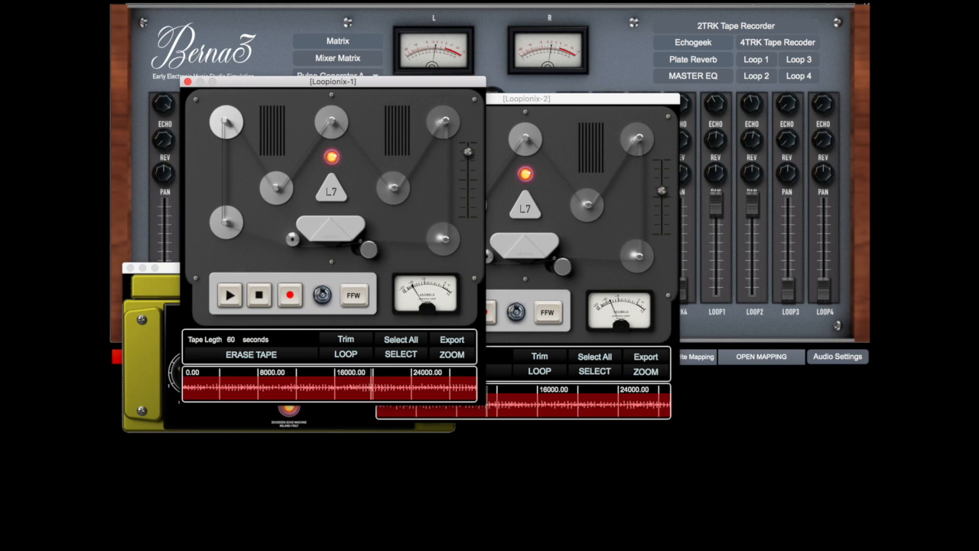
Close the Echogeek and arrange Loopionix 2 and Loopionix 1 on either side of the master faders
{"action": "left_click_drag", "start_coordinate": [424, 85], "coordinate": [784, 137]}
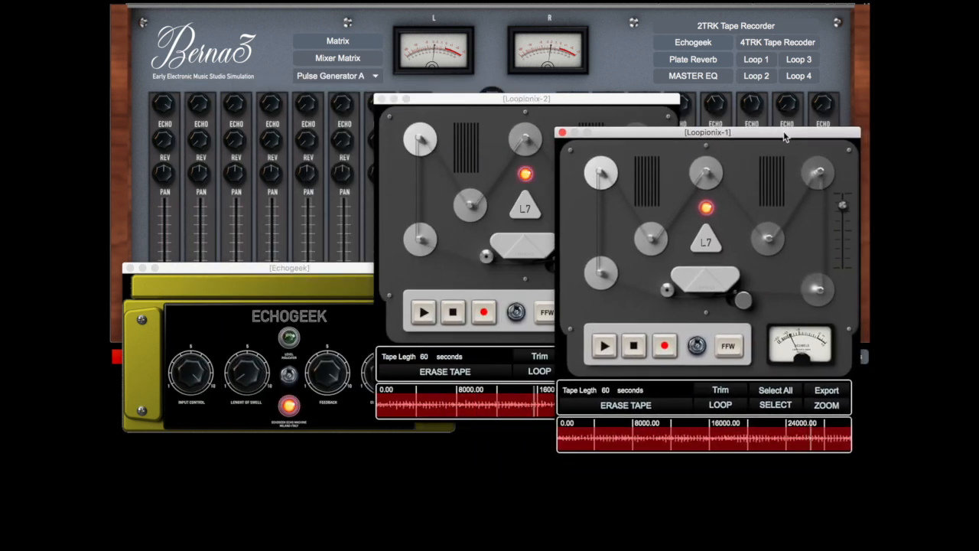
{"action": "left_click_drag", "start_coordinate": [520, 99], "coordinate": [426, 127]}
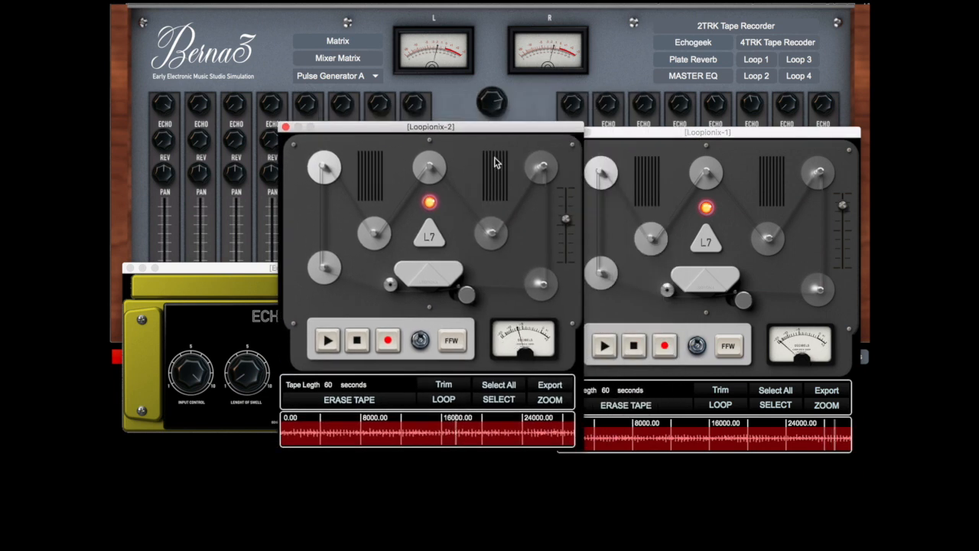
{"action": "left_click", "coordinate": [133, 277]}
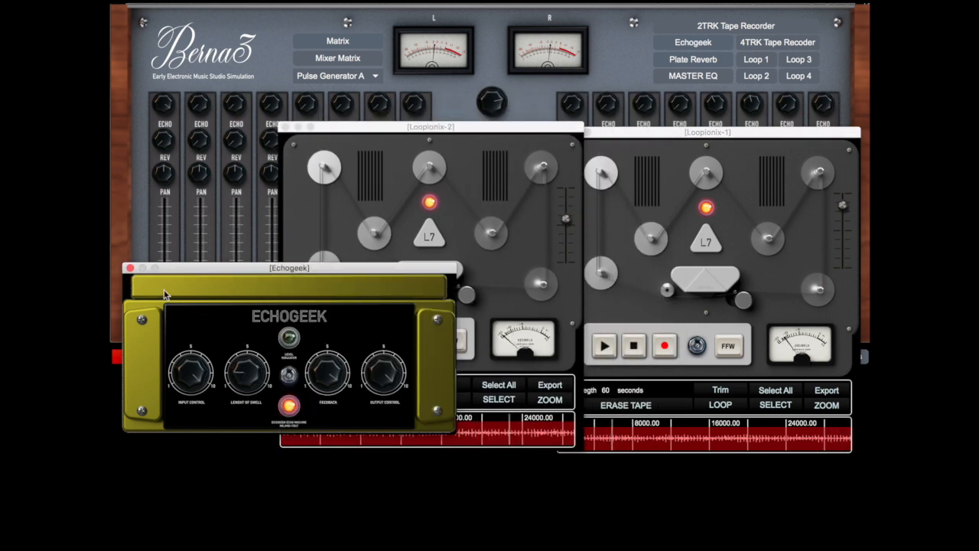
{"action": "left_click", "coordinate": [399, 141]}
{"action": "left_click_drag", "start_coordinate": [484, 135], "coordinate": [328, 144]}
{"action": "mouse_move", "coordinate": [630, 138]}
{"action": "left_mouse_down"}
{"action": "mouse_move", "coordinate": [616, 143]}
{"action": "mouse_move", "coordinate": [627, 142]}
{"action": "left_mouse_up"}
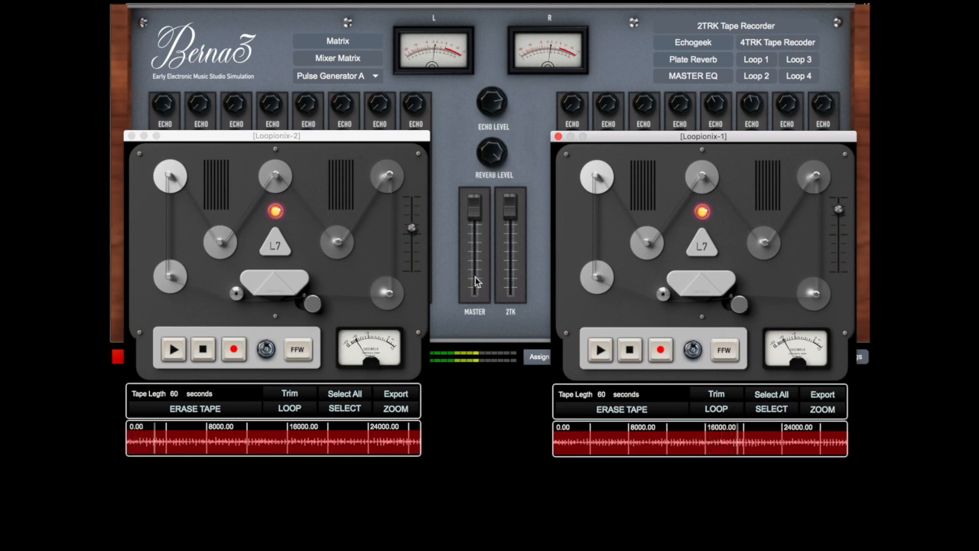
Open the 2TRK Tape Recorder between the two loop machines and erase its tape
{"action": "left_click", "coordinate": [709, 29]}
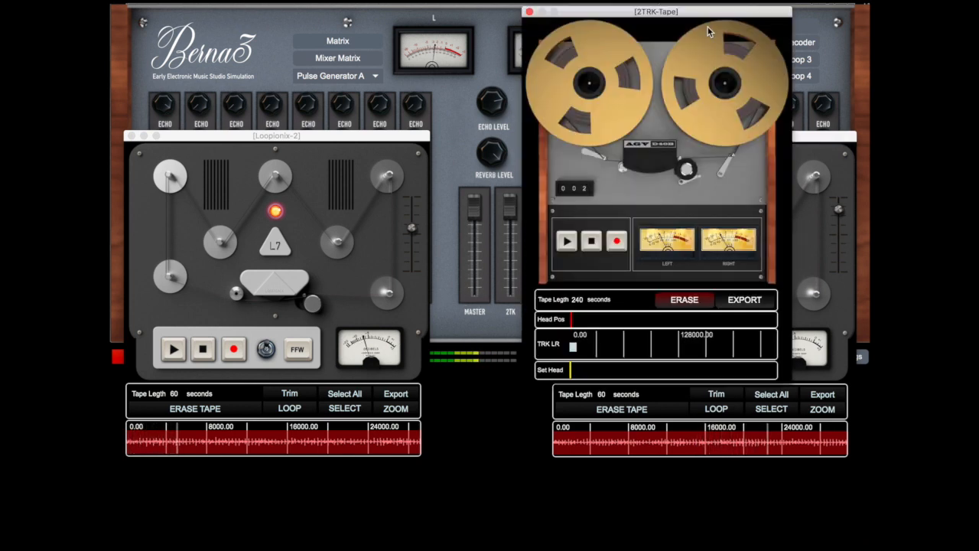
{"action": "left_click_drag", "start_coordinate": [672, 11], "coordinate": [499, 29]}
{"action": "left_click", "coordinate": [510, 313]}
Record the mix of both loops onto the 2TRK tape and stop the recorder
{"action": "left_click", "coordinate": [442, 254]}
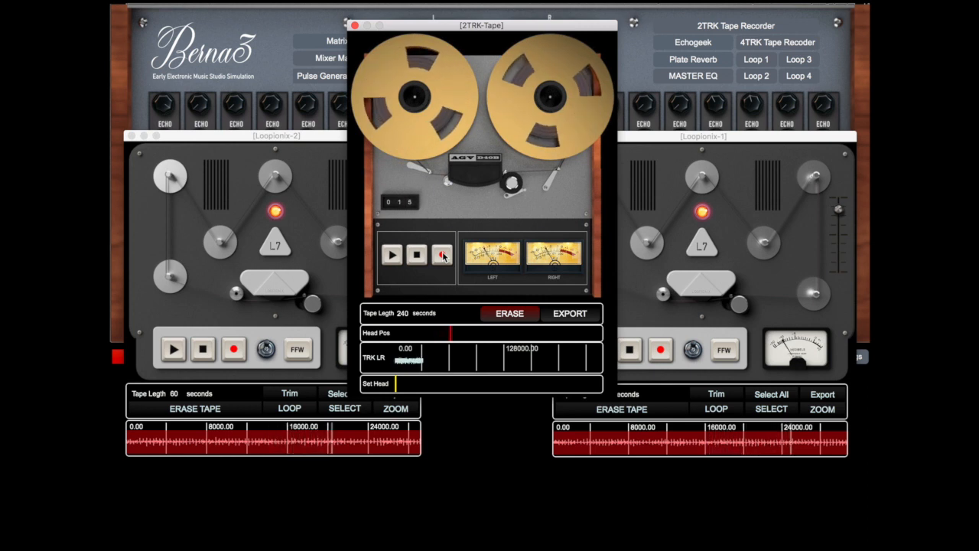
{"action": "left_click", "coordinate": [417, 256]}
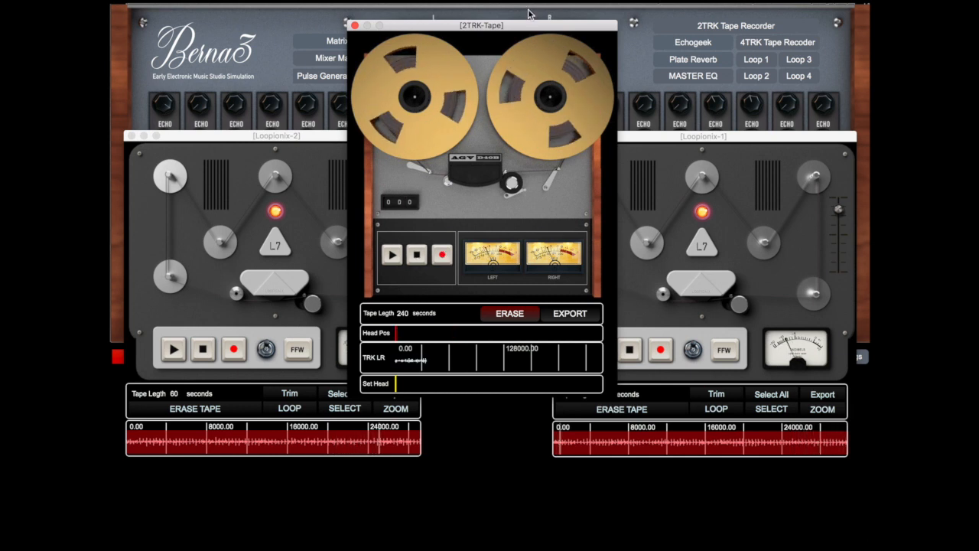
Stop the Loopionix 2 and Loopionix 1 tapes and close both loop machines
{"action": "left_click_drag", "start_coordinate": [518, 27], "coordinate": [726, 38]}
{"action": "left_click_drag", "start_coordinate": [301, 135], "coordinate": [370, 123]}
{"action": "left_click", "coordinate": [281, 335]}
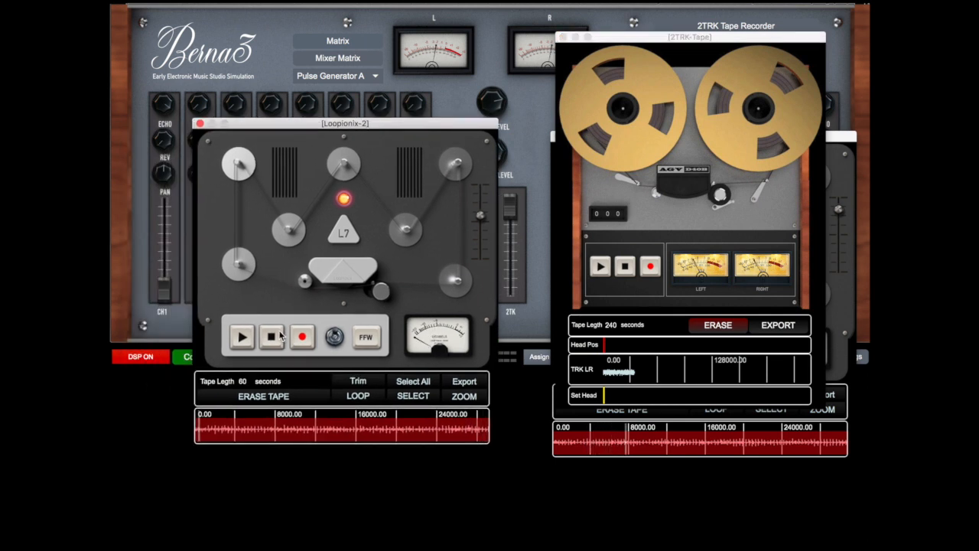
{"action": "left_click_drag", "start_coordinate": [715, 35], "coordinate": [446, 35]}
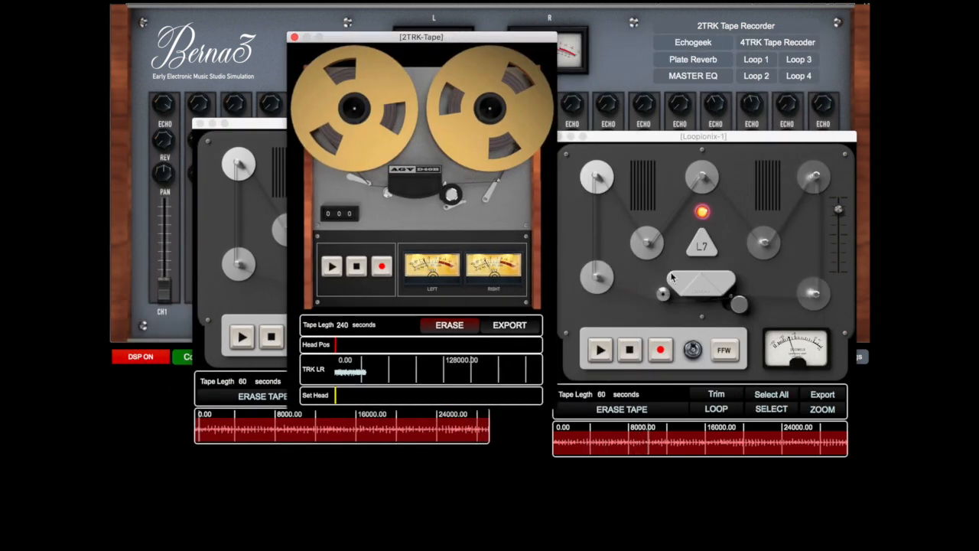
{"action": "left_click", "coordinate": [634, 349]}
{"action": "left_click", "coordinate": [559, 137]}
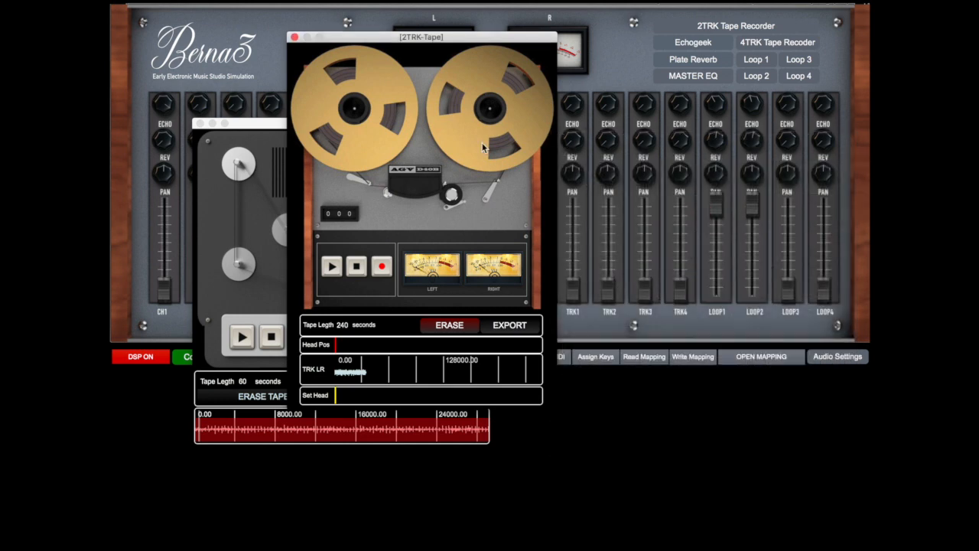
{"action": "left_click", "coordinate": [199, 124]}
Play back the mix recorded on the 2TRK tape for several seconds and stop the recorder
{"action": "left_click_drag", "start_coordinate": [404, 37], "coordinate": [710, 32]}
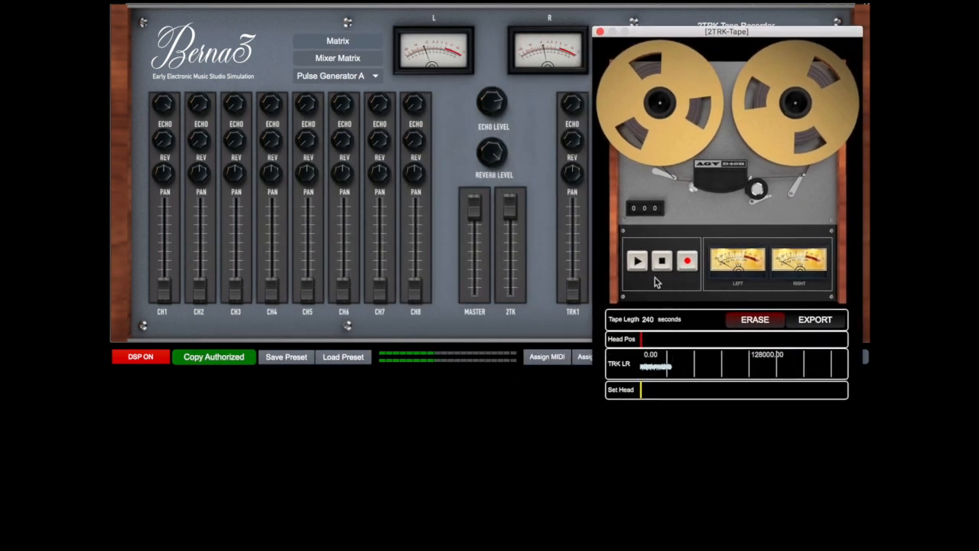
{"action": "left_click", "coordinate": [637, 262]}
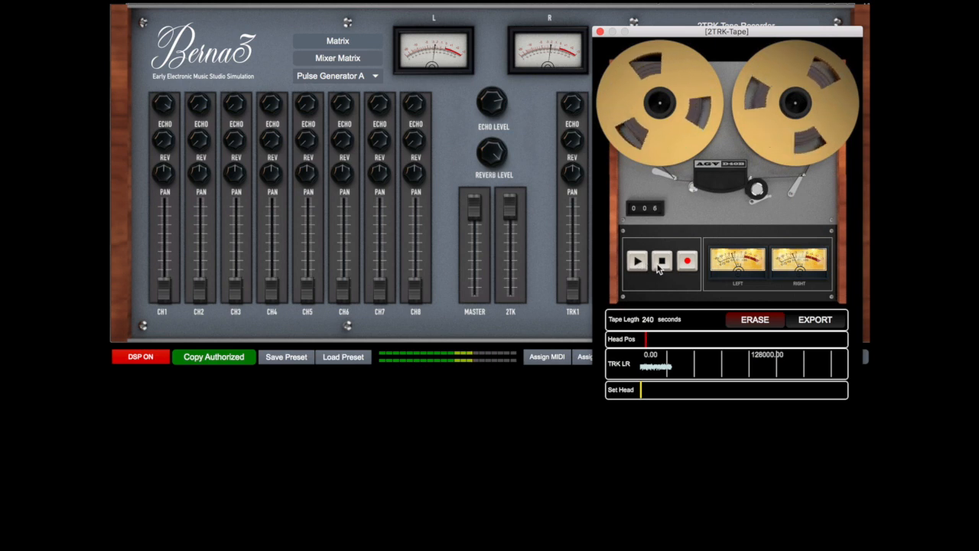
{"action": "left_click", "coordinate": [661, 267]}
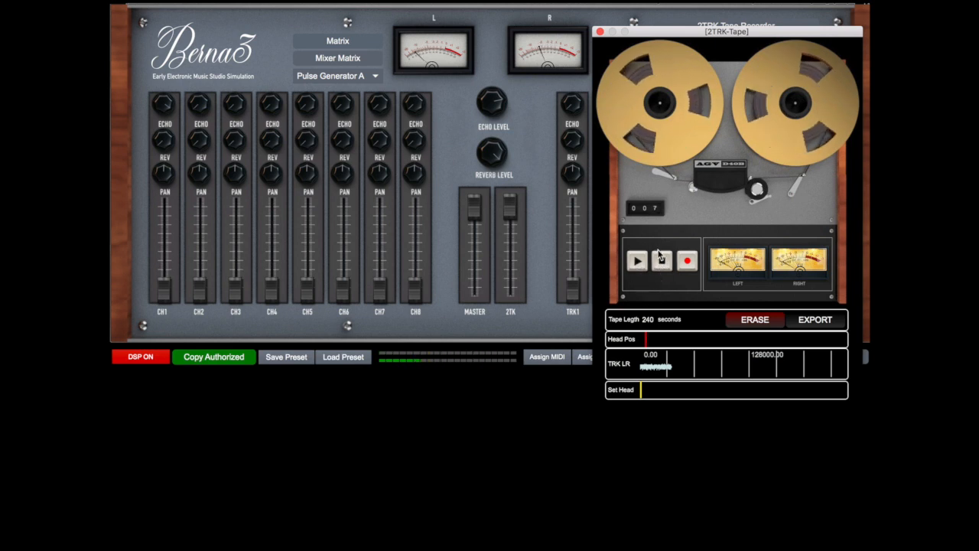
Open the export dialog for the 2TRK tape, cancel it and close the recorder
{"action": "left_click_drag", "start_coordinate": [756, 36], "coordinate": [588, 23]}
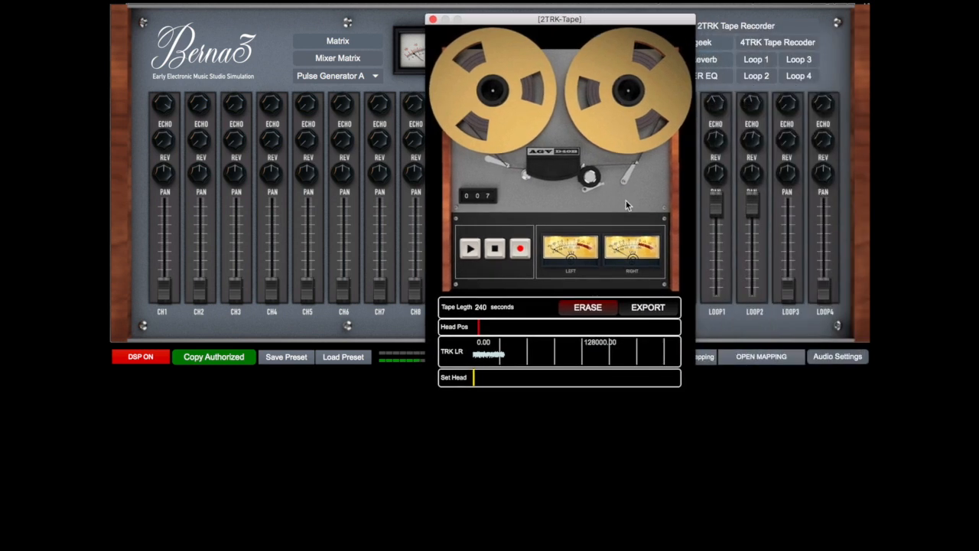
{"action": "left_click", "coordinate": [646, 307]}
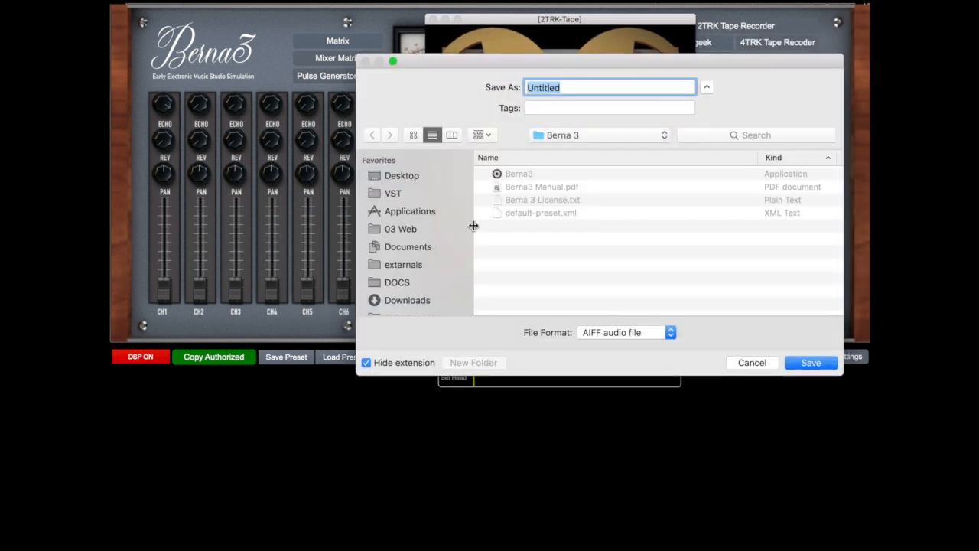
{"action": "left_click", "coordinate": [753, 364]}
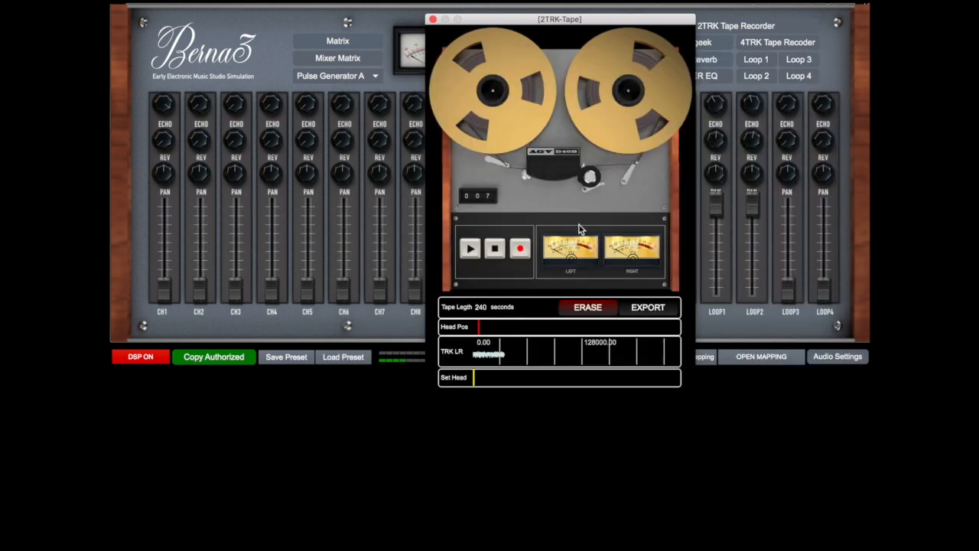
{"action": "left_click", "coordinate": [433, 20]}
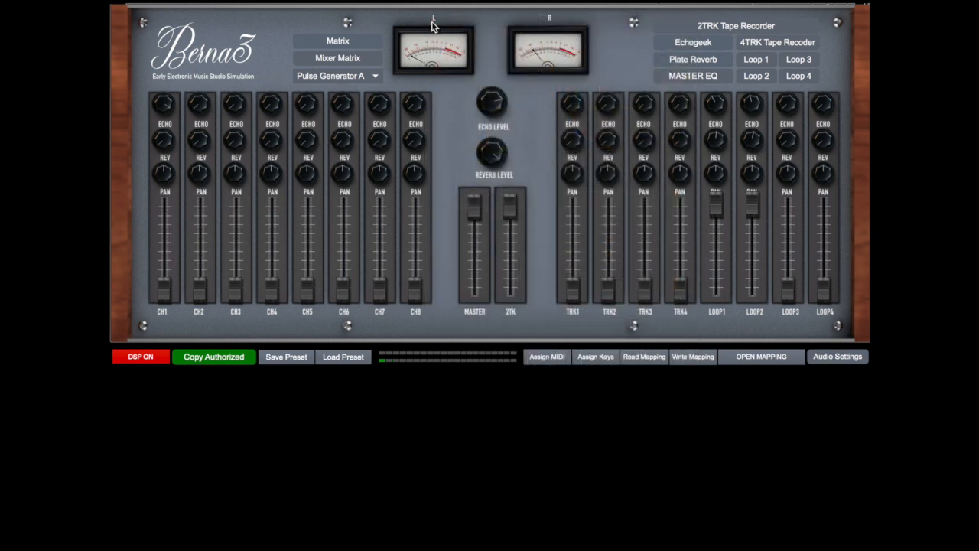
Clear every connection in both the Matrix and the Mixer Matrix
{"action": "left_click", "coordinate": [360, 45]}
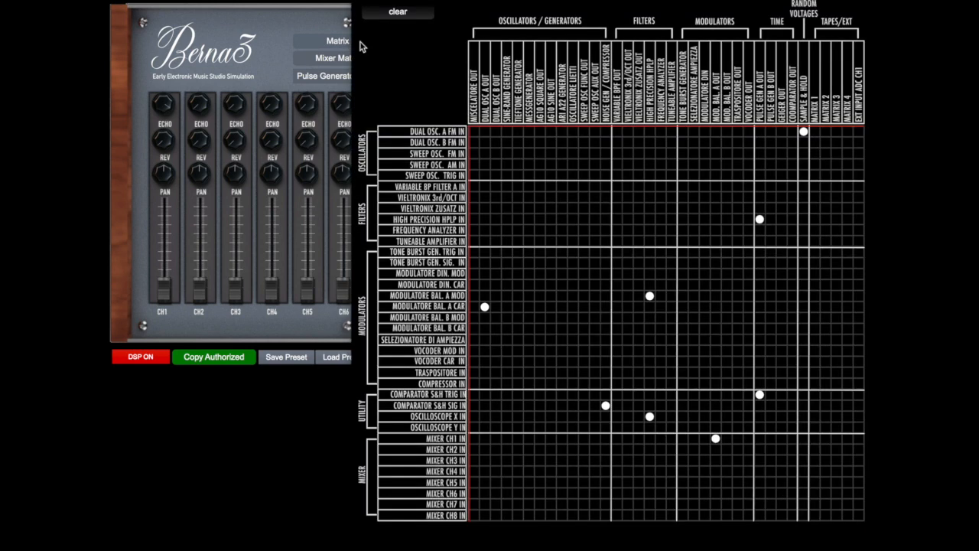
{"action": "left_click", "coordinate": [400, 14]}
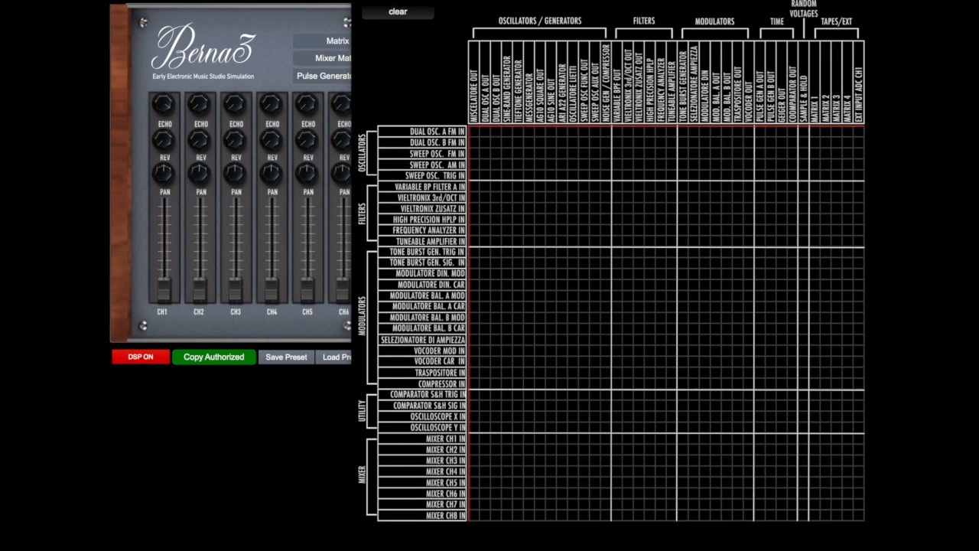
{"action": "left_click", "coordinate": [345, 54]}
{"action": "left_click", "coordinate": [344, 55]}
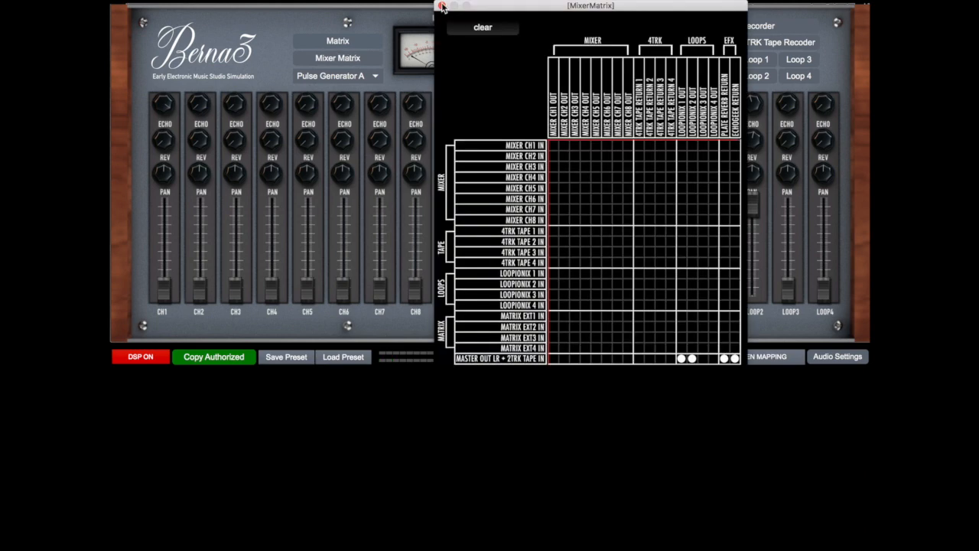
{"action": "left_click", "coordinate": [467, 32]}
{"action": "left_click", "coordinate": [441, 6]}
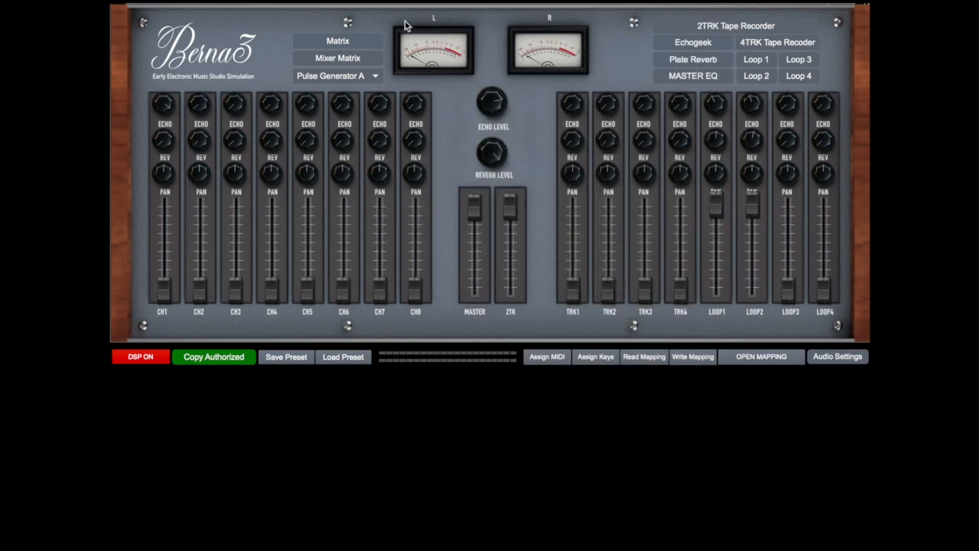
Patch the Oscillatore Lietti output to Mixer CH1 In and raise the CH1 fader close to the maximum
{"action": "left_click", "coordinate": [339, 43]}
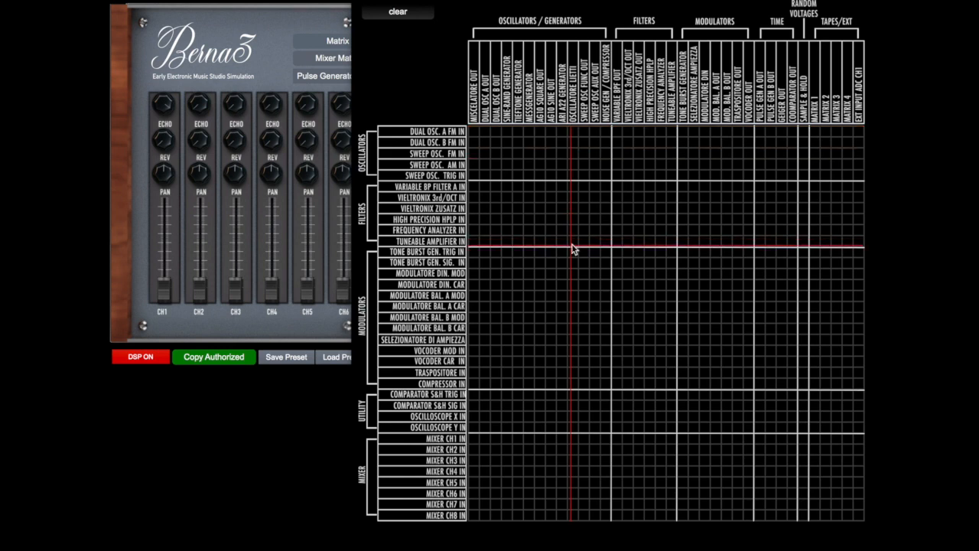
{"action": "left_click", "coordinate": [572, 439]}
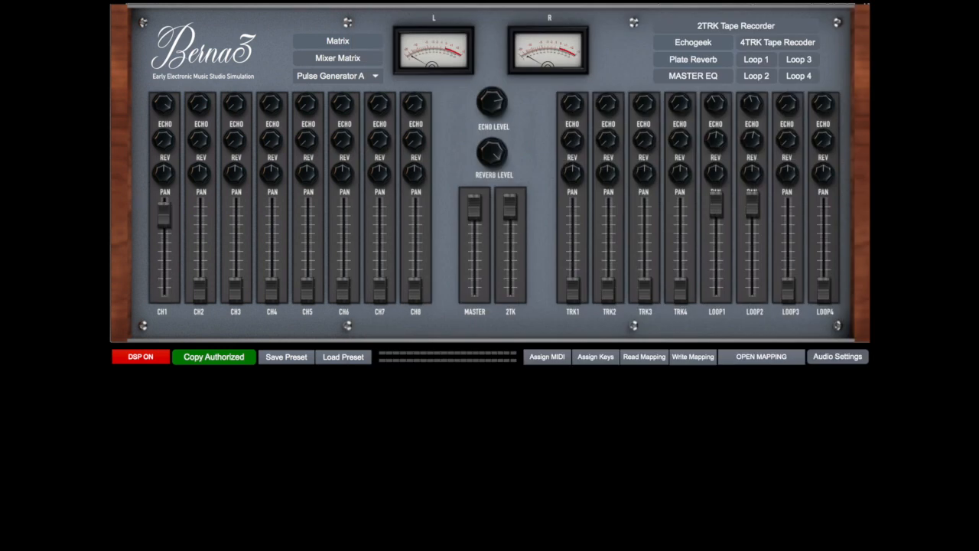
Open the Oscillatore di Lietti, switch it on and tune it to about 62 Hz
{"action": "left_click", "coordinate": [355, 80]}
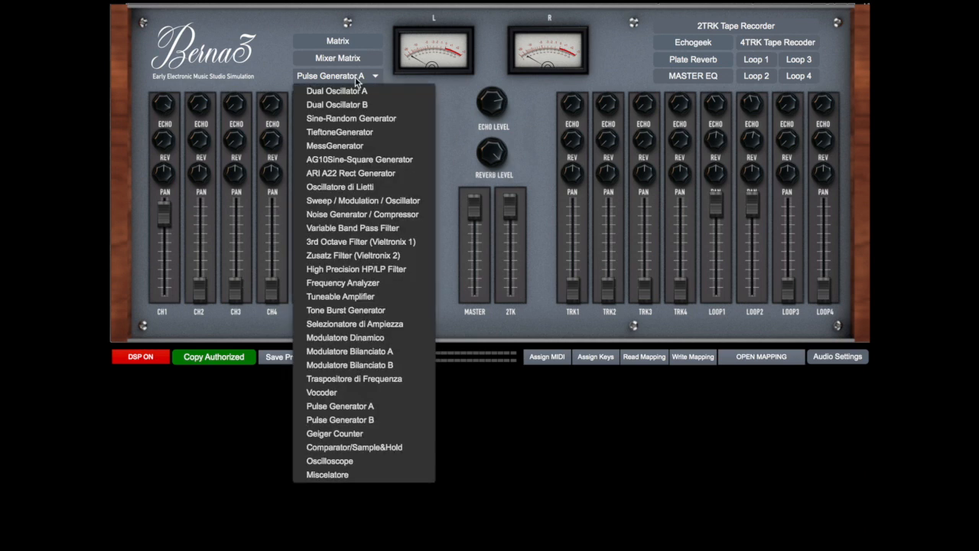
{"action": "left_click", "coordinate": [349, 187]}
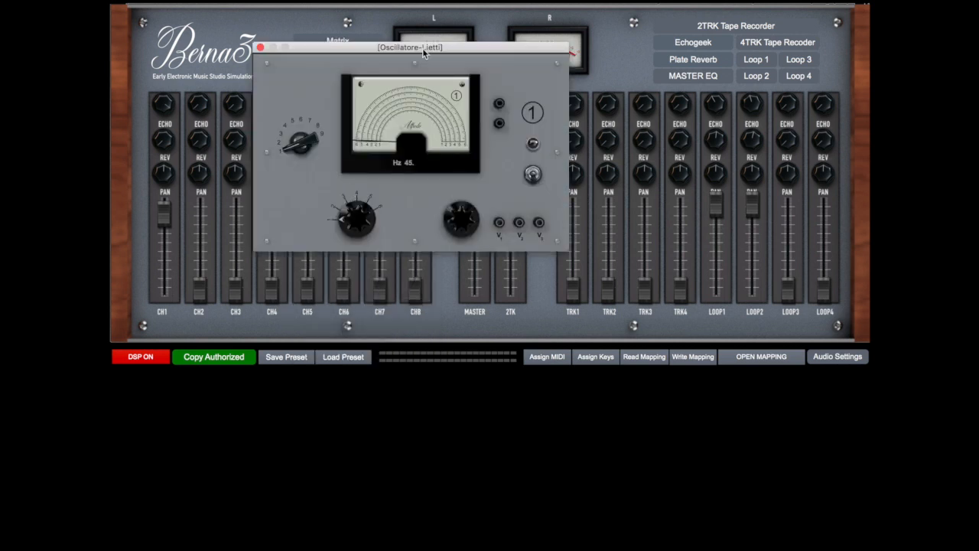
{"action": "left_click_drag", "start_coordinate": [415, 46], "coordinate": [607, 61]}
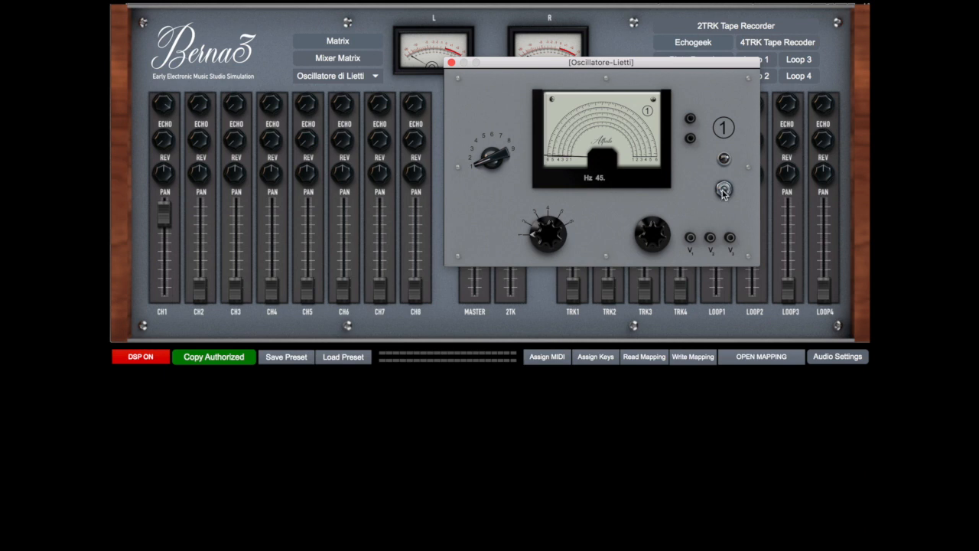
{"action": "left_click_drag", "start_coordinate": [649, 66], "coordinate": [727, 59]}
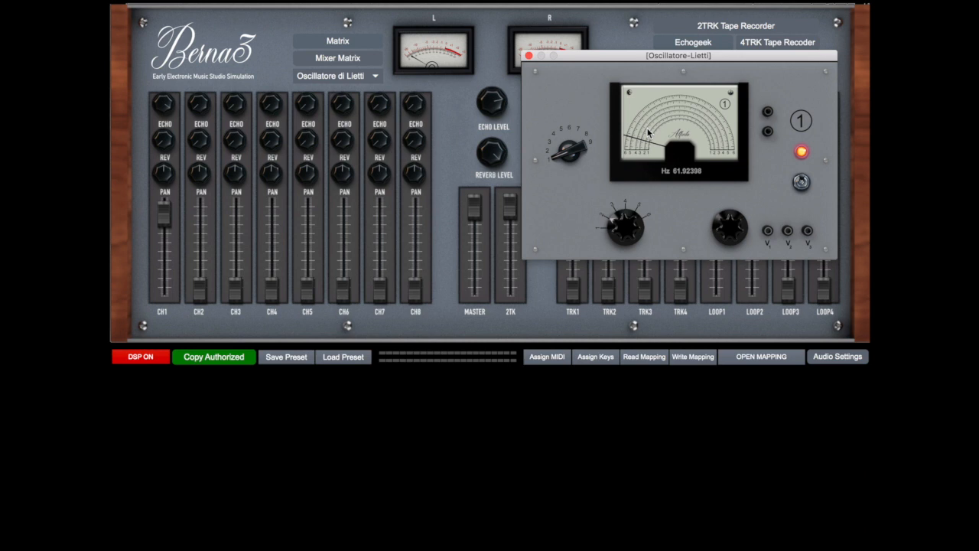
{"action": "left_click_drag", "start_coordinate": [598, 55], "coordinate": [520, 98]}
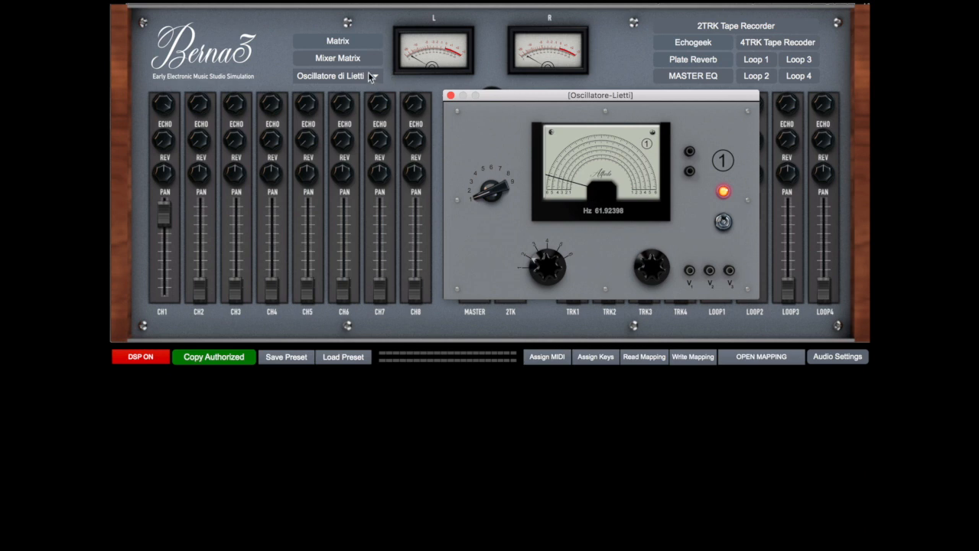
Raise the CH1 fader slightly and route Mixer CH1 Out to Master Out LR + 2TRK Tape In
{"action": "left_click_drag", "start_coordinate": [163, 217], "coordinate": [163, 205]}
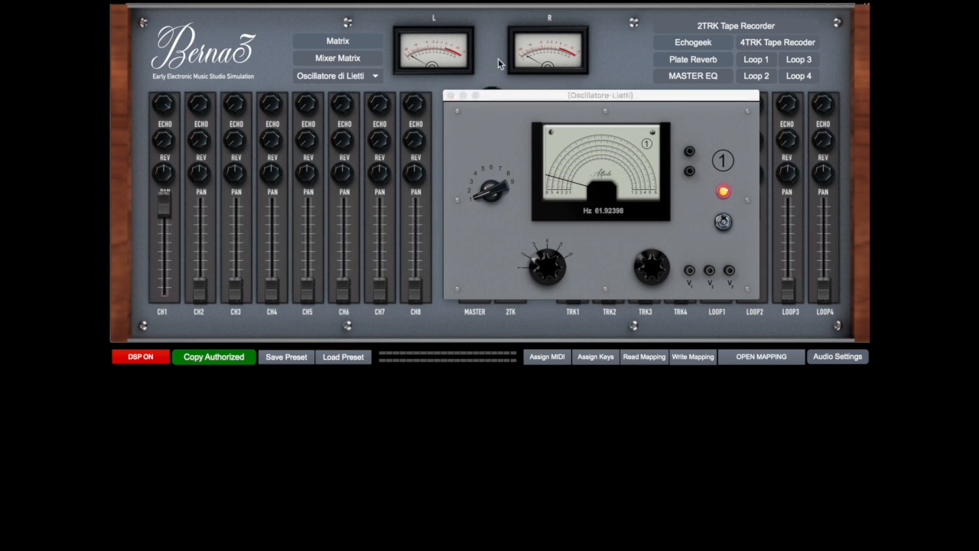
{"action": "left_click", "coordinate": [349, 44]}
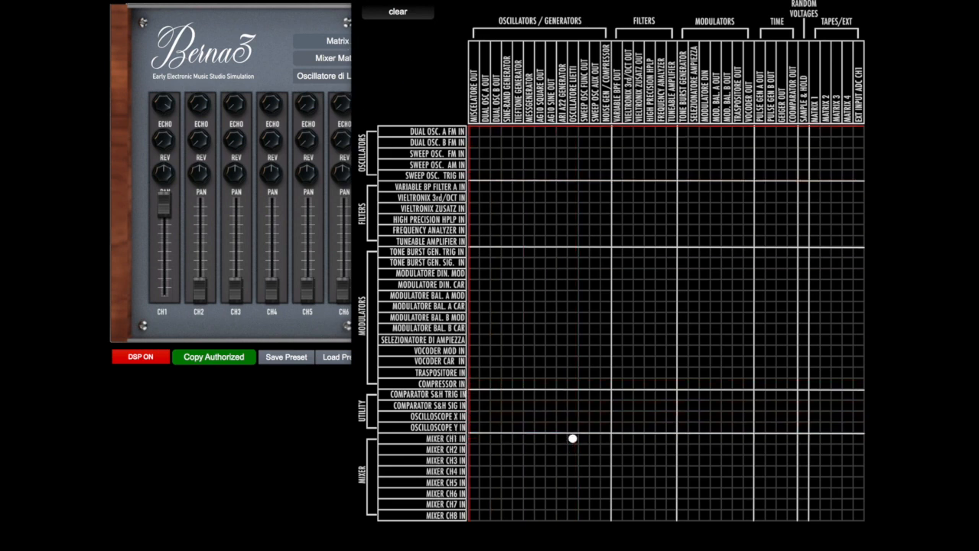
{"action": "left_click", "coordinate": [354, 47]}
{"action": "left_click", "coordinate": [348, 60]}
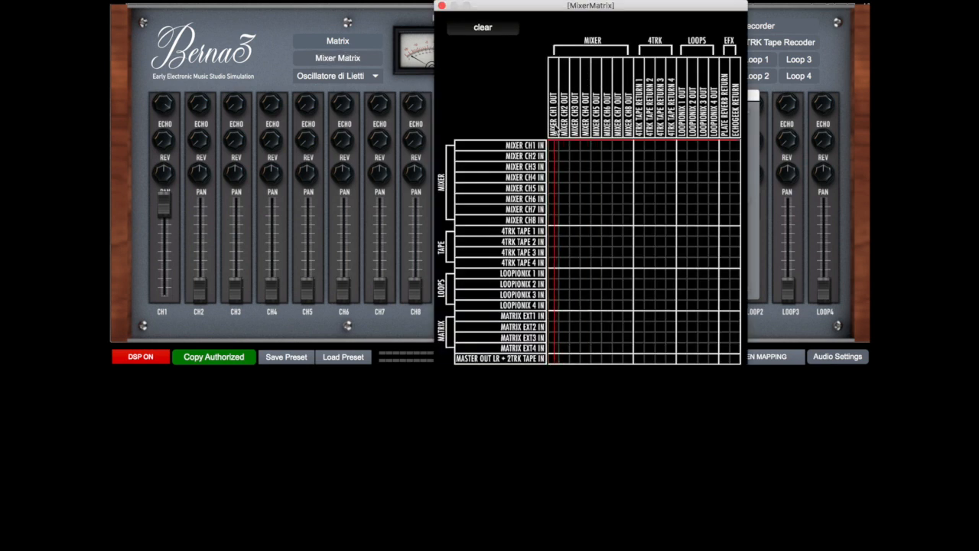
{"action": "left_click", "coordinate": [553, 359]}
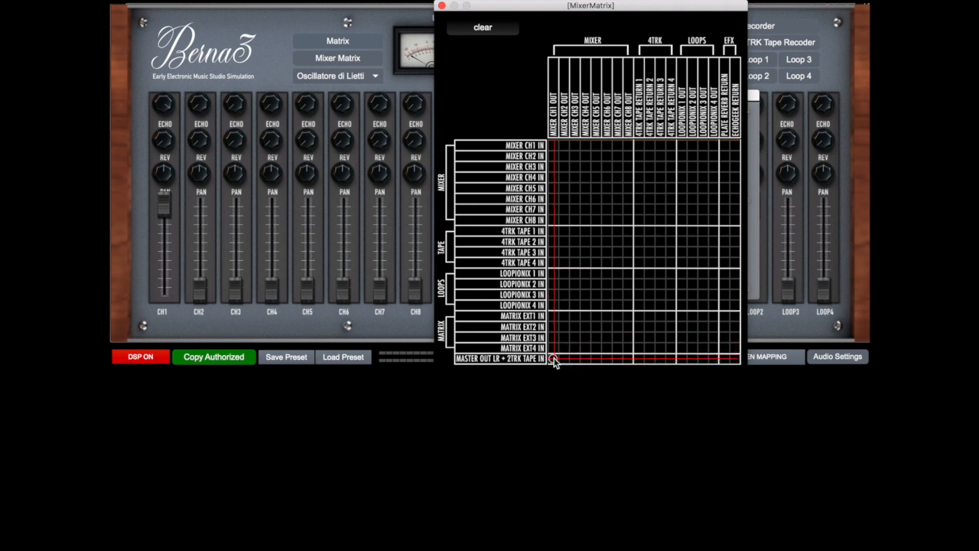
{"action": "left_click", "coordinate": [441, 6]}
Try different frequency dial and range settings on the Lietti oscillator, then switch it off and close it
{"action": "mouse_move", "coordinate": [563, 186]}
{"action": "left_mouse_down"}
{"action": "mouse_move", "coordinate": [563, 95]}
{"action": "mouse_move", "coordinate": [564, 196]}
{"action": "left_mouse_up"}
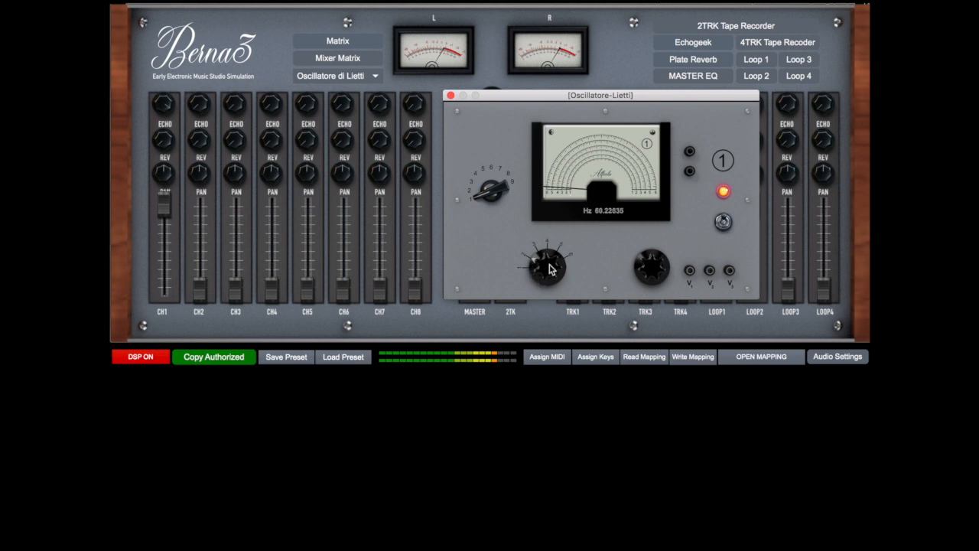
{"action": "mouse_move", "coordinate": [534, 255]}
{"action": "left_mouse_down"}
{"action": "mouse_move", "coordinate": [547, 252]}
{"action": "mouse_move", "coordinate": [546, 269]}
{"action": "left_mouse_up"}
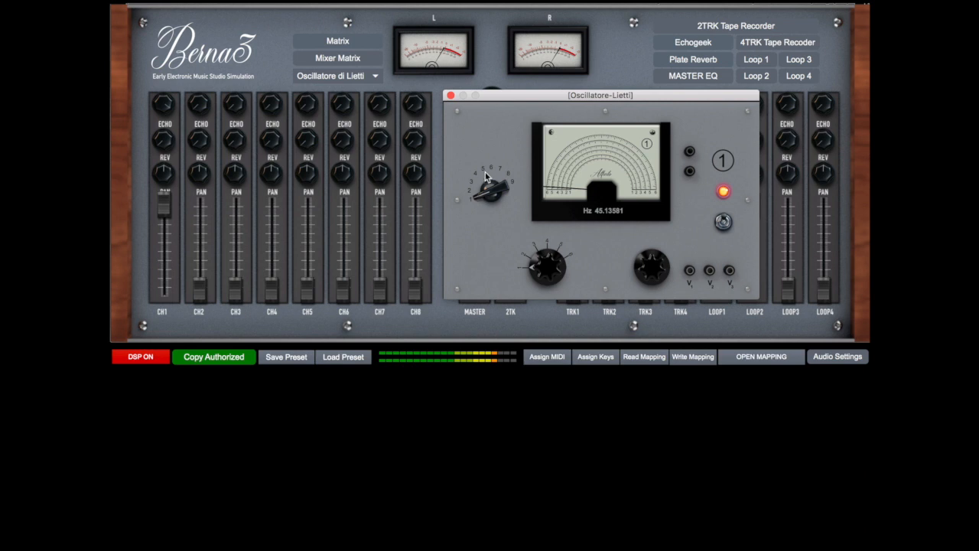
{"action": "left_click_drag", "start_coordinate": [479, 196], "coordinate": [478, 177]}
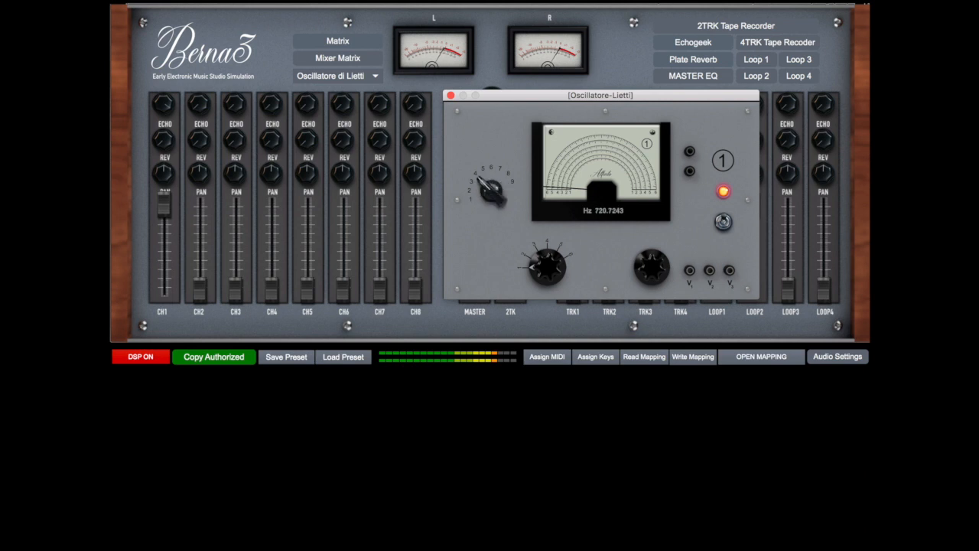
{"action": "mouse_move", "coordinate": [538, 276]}
{"action": "left_mouse_down"}
{"action": "mouse_move", "coordinate": [538, 263]}
{"action": "mouse_move", "coordinate": [539, 276]}
{"action": "left_mouse_up"}
{"action": "left_click_drag", "start_coordinate": [496, 196], "coordinate": [496, 159]}
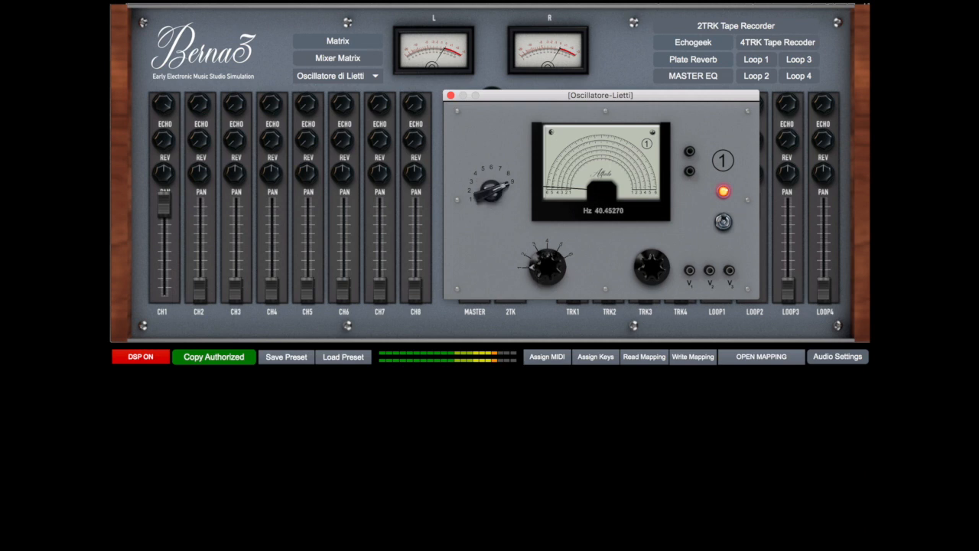
{"action": "mouse_move", "coordinate": [544, 263]}
{"action": "left_mouse_down"}
{"action": "mouse_move", "coordinate": [545, 247]}
{"action": "mouse_move", "coordinate": [547, 285]}
{"action": "mouse_move", "coordinate": [547, 266]}
{"action": "left_mouse_up"}
{"action": "mouse_move", "coordinate": [481, 185]}
{"action": "left_mouse_down"}
{"action": "mouse_move", "coordinate": [481, 172]}
{"action": "mouse_move", "coordinate": [496, 195]}
{"action": "left_mouse_up"}
{"action": "left_click", "coordinate": [724, 223]}
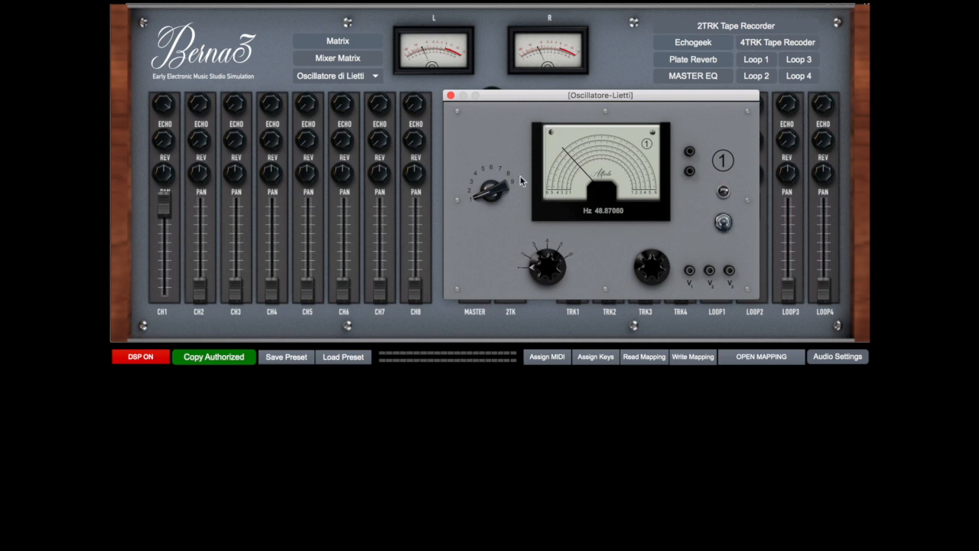
{"action": "left_click", "coordinate": [451, 97]}
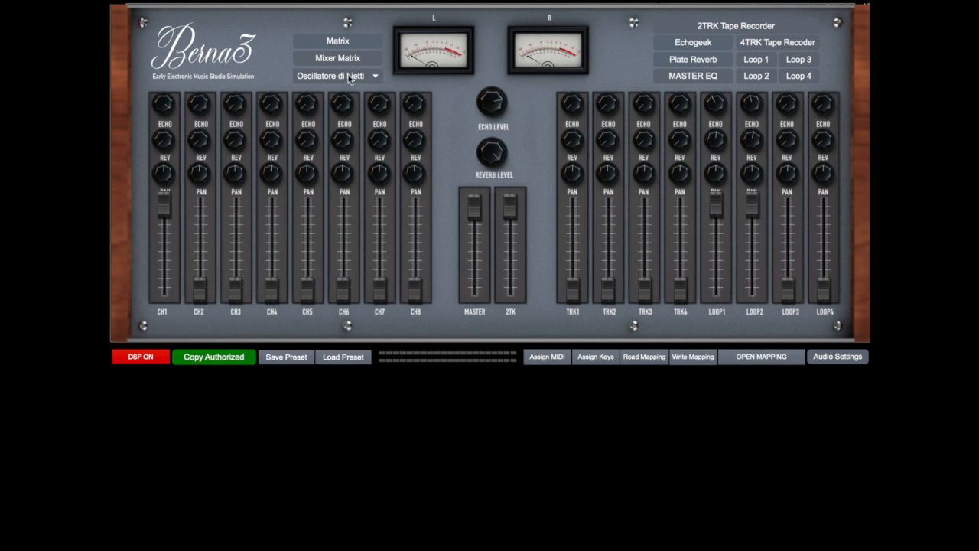
Replace the Lietti patch with the Sweep Osc function output into Mixer CH1 and open the Sweep / Modulation / Oscillator
{"action": "left_click", "coordinate": [349, 40]}
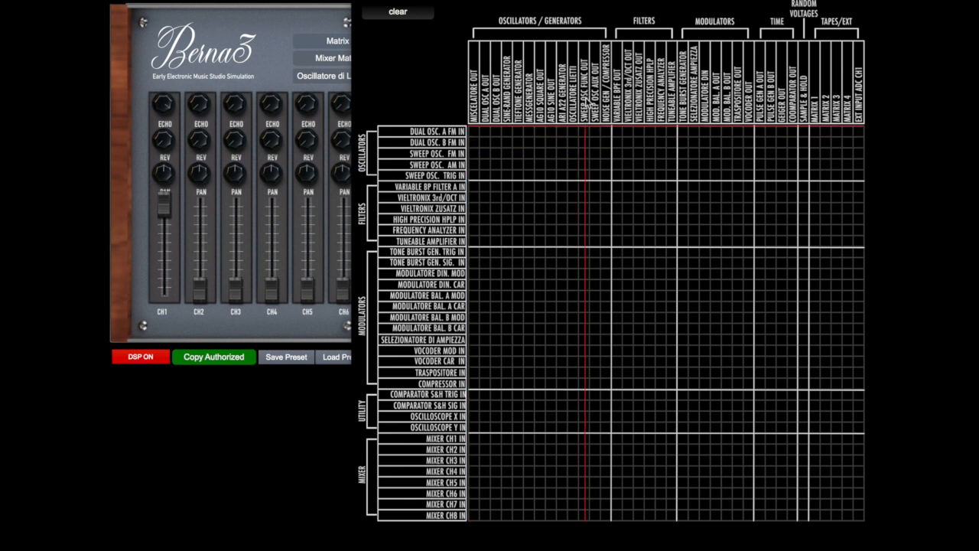
{"action": "left_click", "coordinate": [584, 439]}
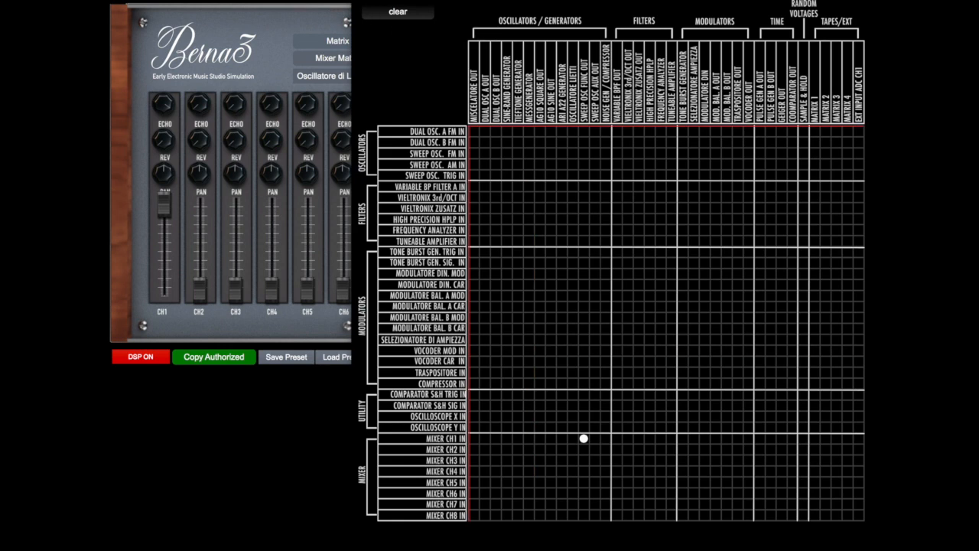
{"action": "left_click", "coordinate": [354, 39]}
{"action": "left_click", "coordinate": [352, 78]}
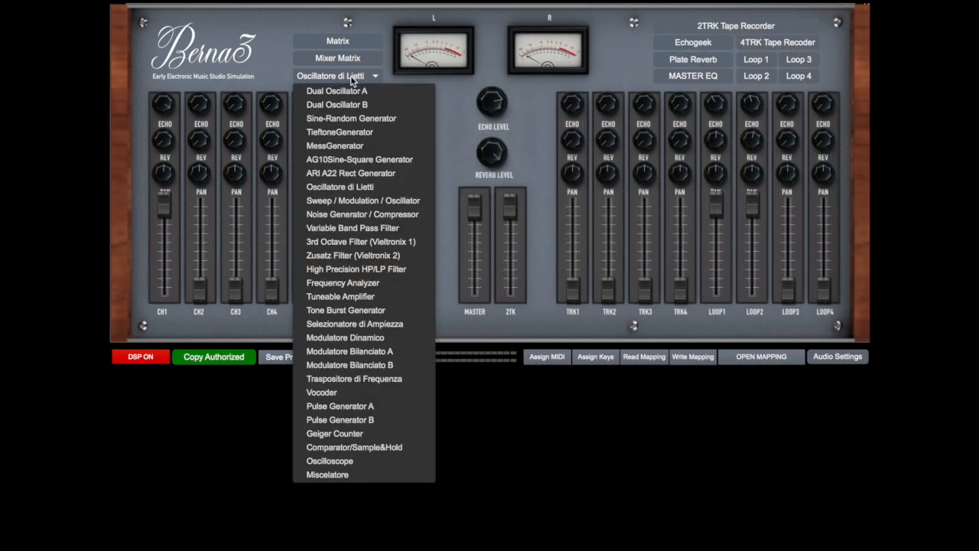
{"action": "left_click", "coordinate": [354, 200]}
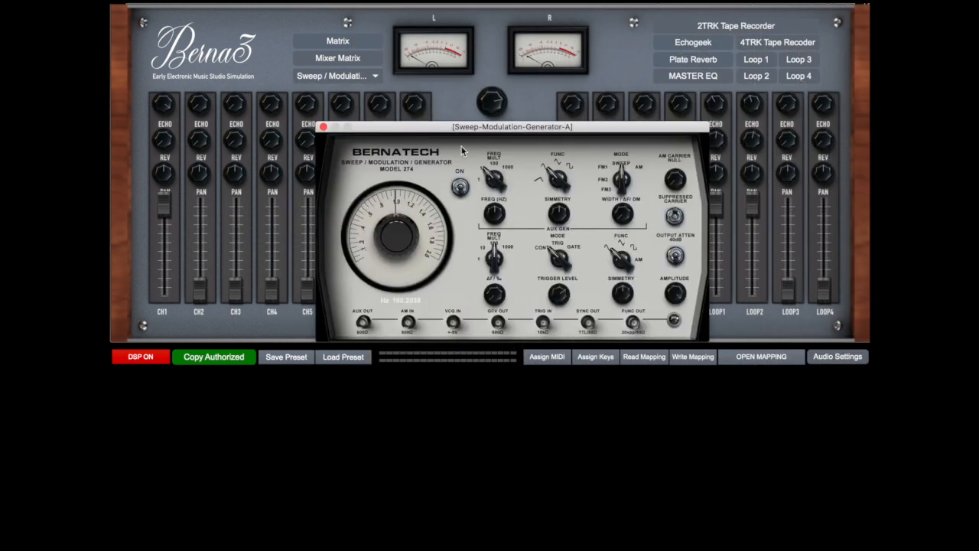
Switch on the Sweep-Modulation generator and tune its main dial to about 46 Hz
{"action": "left_click_drag", "start_coordinate": [461, 129], "coordinate": [423, 91]}
{"action": "left_click", "coordinate": [422, 149]}
{"action": "left_click_drag", "start_coordinate": [356, 153], "coordinate": [317, 175]}
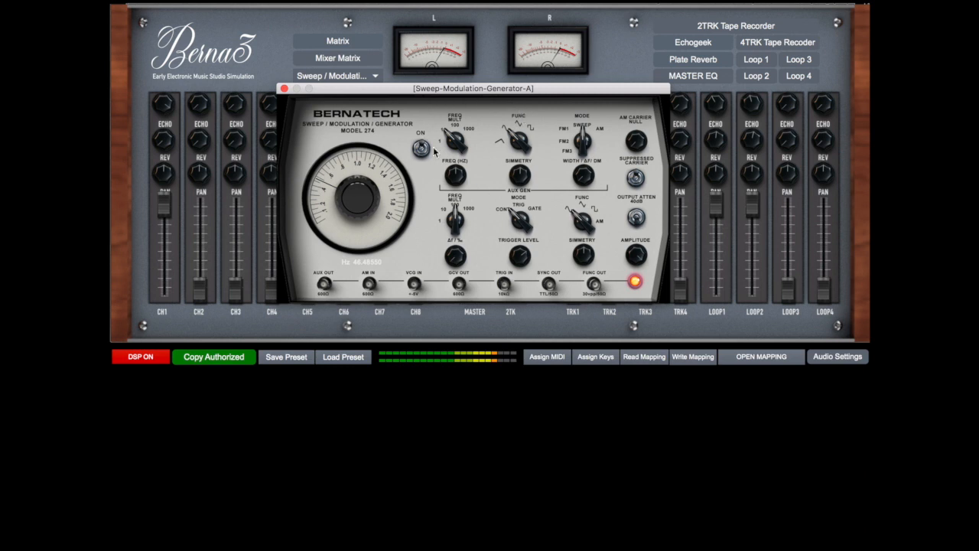
Set the generator to FM1 mode with a triangle auxiliary waveform, adjusting width and auxiliary frequency and lowering the main dial to about 7 Hz
{"action": "left_click_drag", "start_coordinate": [582, 141], "coordinate": [583, 157]}
{"action": "left_click_drag", "start_coordinate": [584, 182], "coordinate": [584, 172]}
{"action": "left_click_drag", "start_coordinate": [465, 170], "coordinate": [464, 191]}
{"action": "left_click_drag", "start_coordinate": [320, 181], "coordinate": [319, 209]}
{"action": "mouse_move", "coordinate": [456, 220]}
{"action": "left_mouse_down"}
{"action": "mouse_move", "coordinate": [455, 211]}
{"action": "mouse_move", "coordinate": [456, 231]}
{"action": "left_mouse_up"}
{"action": "left_click_drag", "start_coordinate": [516, 140], "coordinate": [516, 131]}
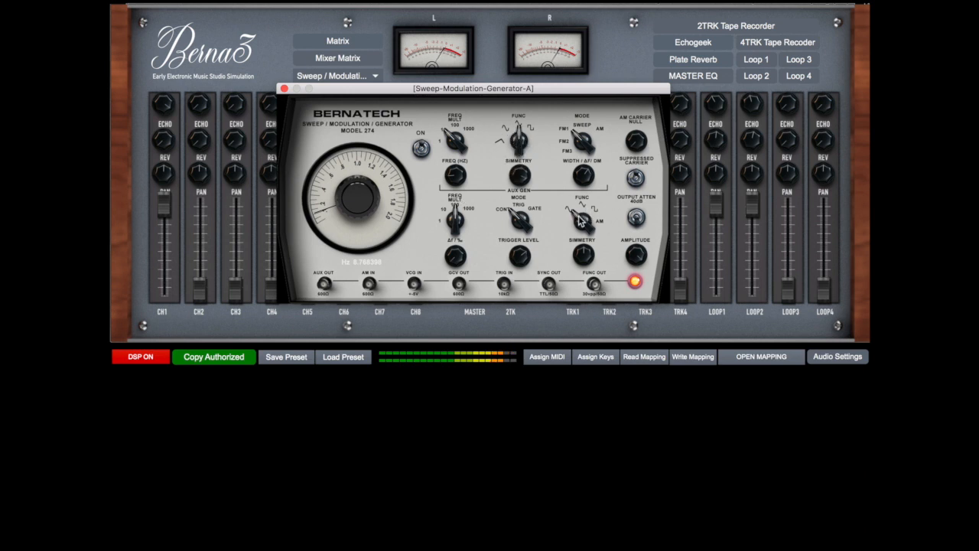
Set the auxiliary frequency multiplier to 1 and return the generator to SWEEP mode with a ramp auxiliary waveform, adjusting the sweep width
{"action": "mouse_move", "coordinate": [583, 221]}
{"action": "left_mouse_down"}
{"action": "mouse_move", "coordinate": [583, 195]}
{"action": "mouse_move", "coordinate": [583, 212]}
{"action": "mouse_move", "coordinate": [583, 204]}
{"action": "left_mouse_up"}
{"action": "left_click_drag", "start_coordinate": [581, 175], "coordinate": [580, 202]}
{"action": "left_click_drag", "start_coordinate": [459, 142], "coordinate": [457, 190]}
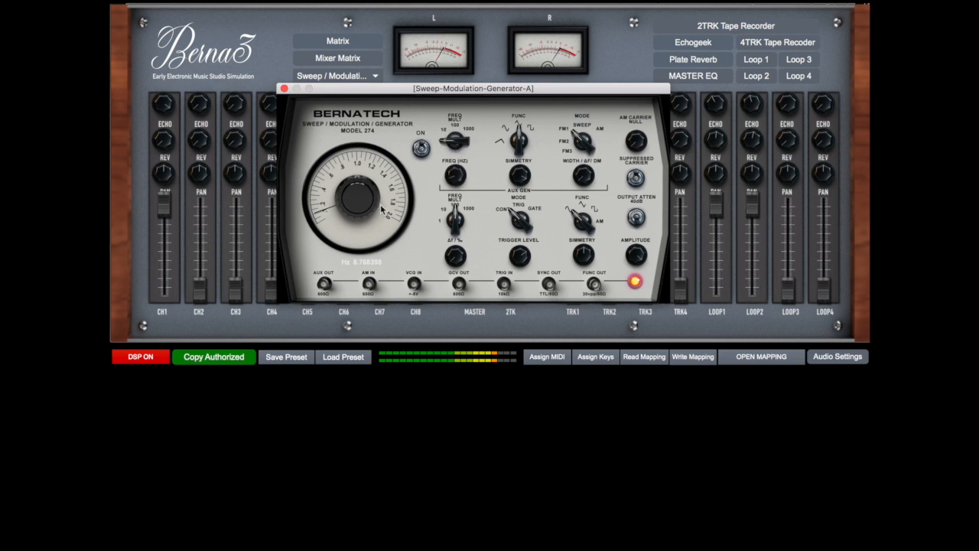
{"action": "left_click_drag", "start_coordinate": [582, 141], "coordinate": [583, 131]}
{"action": "left_click_drag", "start_coordinate": [585, 178], "coordinate": [585, 153]}
{"action": "left_click_drag", "start_coordinate": [514, 140], "coordinate": [513, 153]}
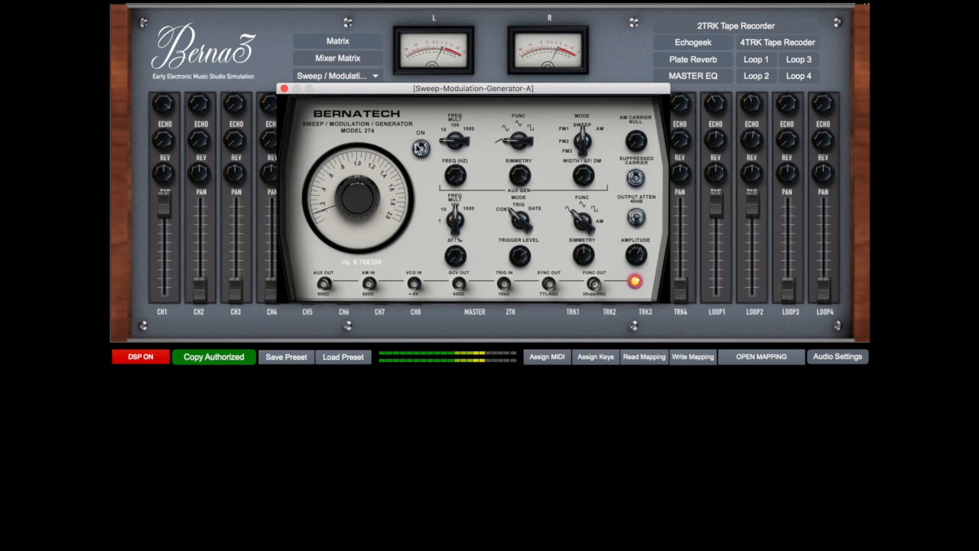
Put the Sweep generator in TRIG mode and tune its main dial to about 70 Hz
{"action": "left_click", "coordinate": [367, 48]}
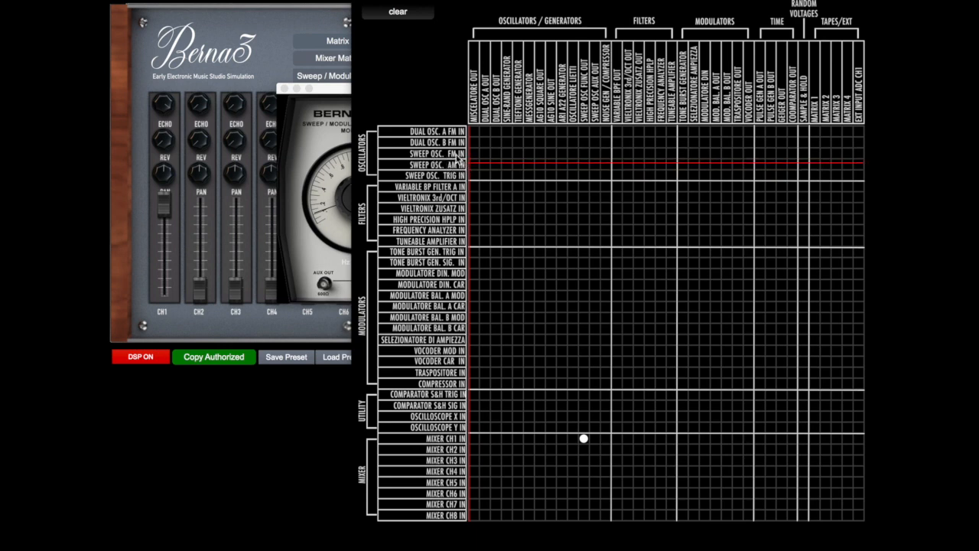
{"action": "left_click", "coordinate": [360, 1]}
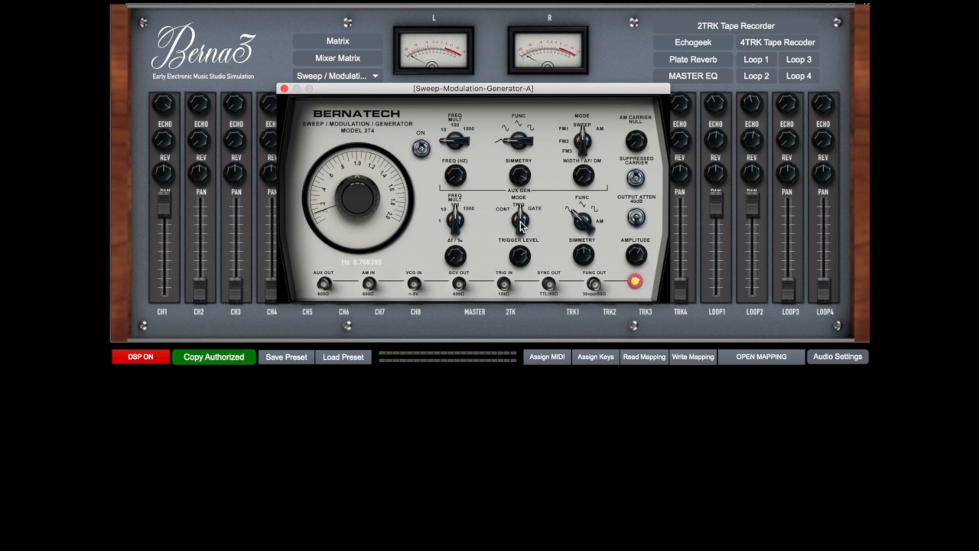
{"action": "left_click_drag", "start_coordinate": [515, 230], "coordinate": [490, 208]}
{"action": "left_click_drag", "start_coordinate": [325, 177], "coordinate": [320, 191]}
Open Pulse Generator A and patch Pulse Gen A Out into Sweep Osc. Trig In in the matrix
{"action": "left_click", "coordinate": [365, 77]}
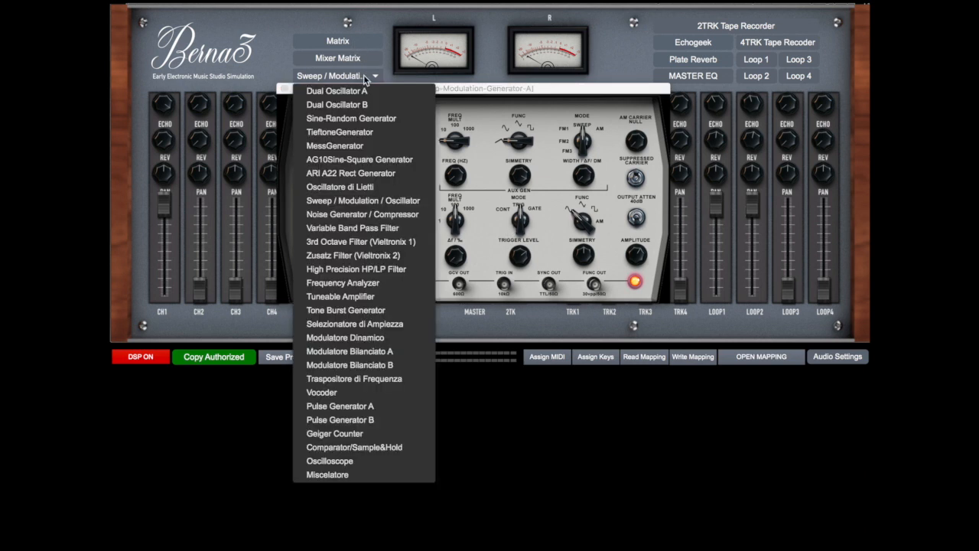
{"action": "left_click", "coordinate": [321, 406]}
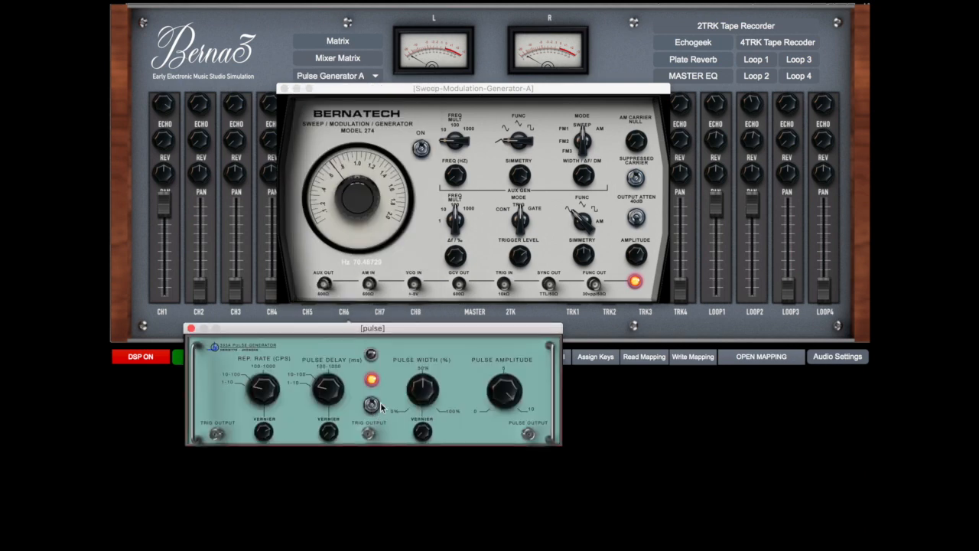
{"action": "left_click", "coordinate": [355, 41]}
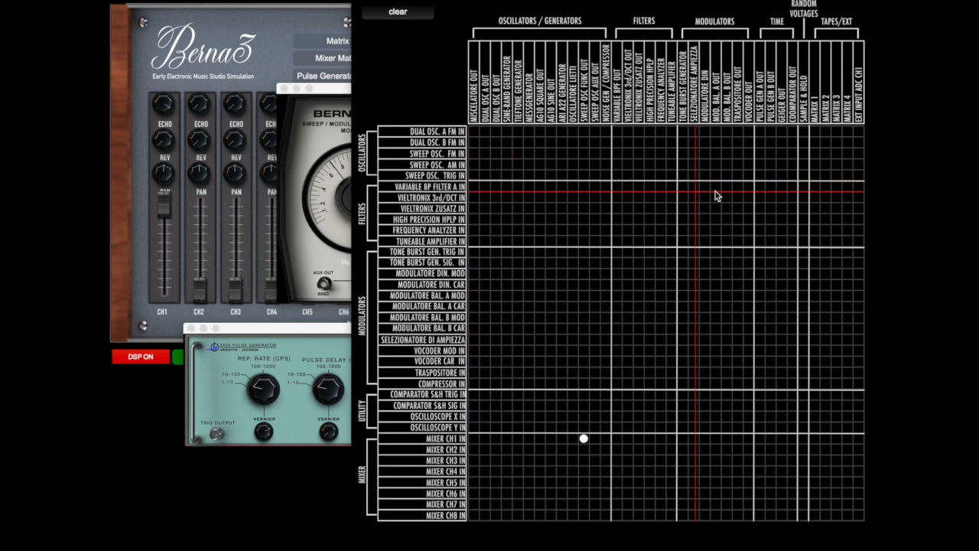
{"action": "left_click", "coordinate": [758, 176]}
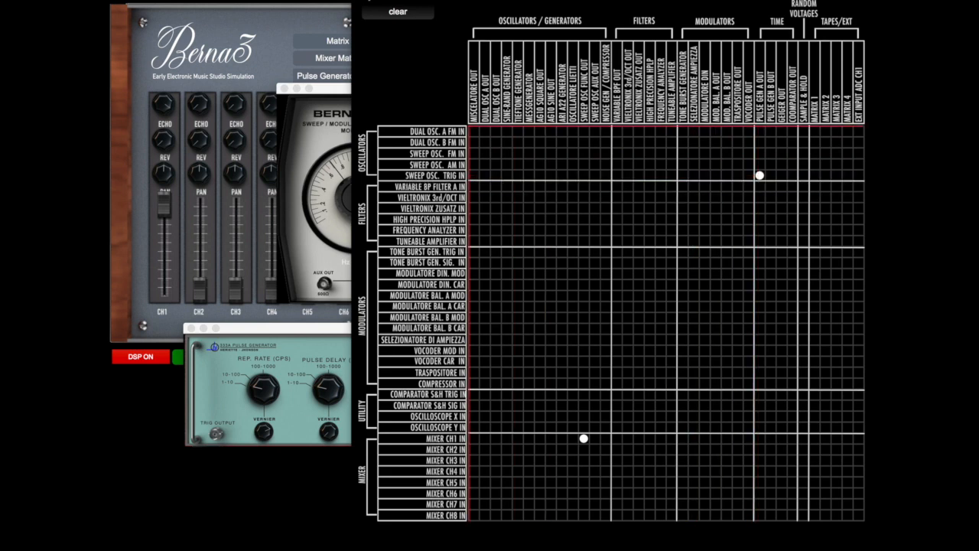
{"action": "left_click", "coordinate": [359, 0]}
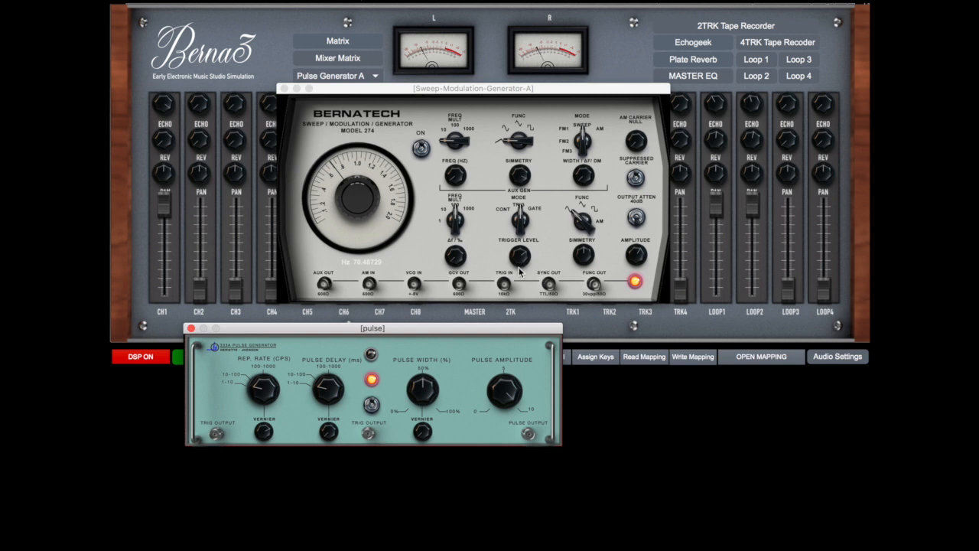
Retune the triggered Sweep generator to about 174 Hz, move its window aside and check the Mixer Matrix routing
{"action": "left_click_drag", "start_coordinate": [349, 179], "coordinate": [394, 194]}
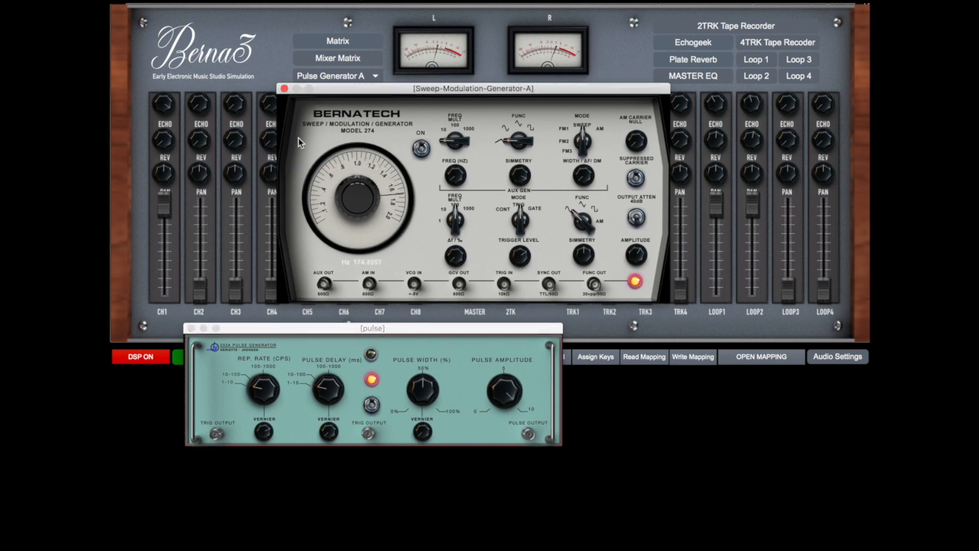
{"action": "left_click_drag", "start_coordinate": [576, 95], "coordinate": [709, 223]}
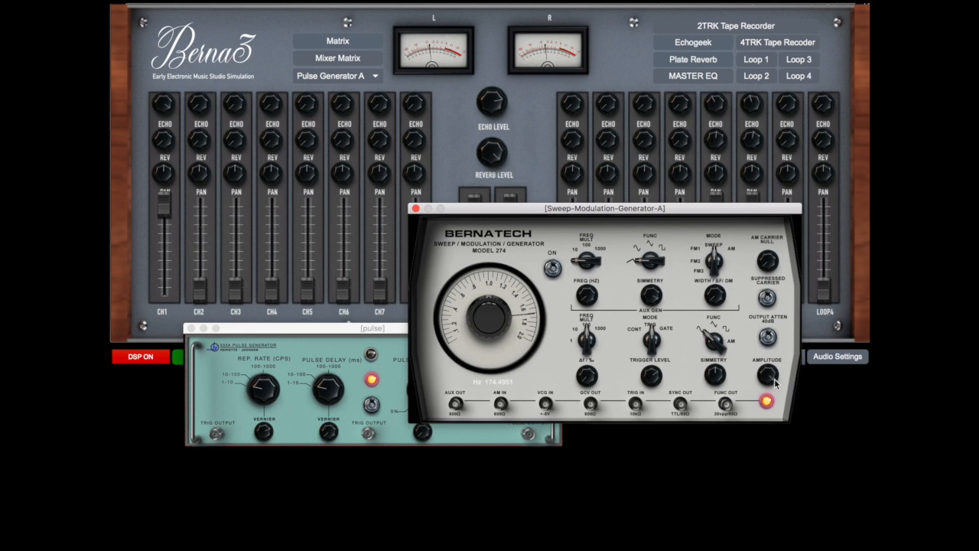
{"action": "left_click", "coordinate": [349, 61]}
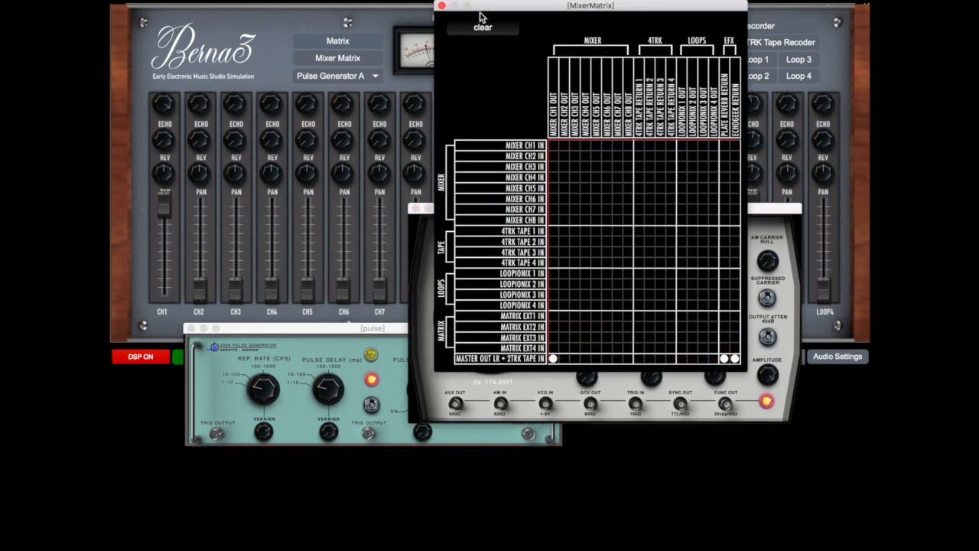
{"action": "left_click", "coordinate": [442, 7]}
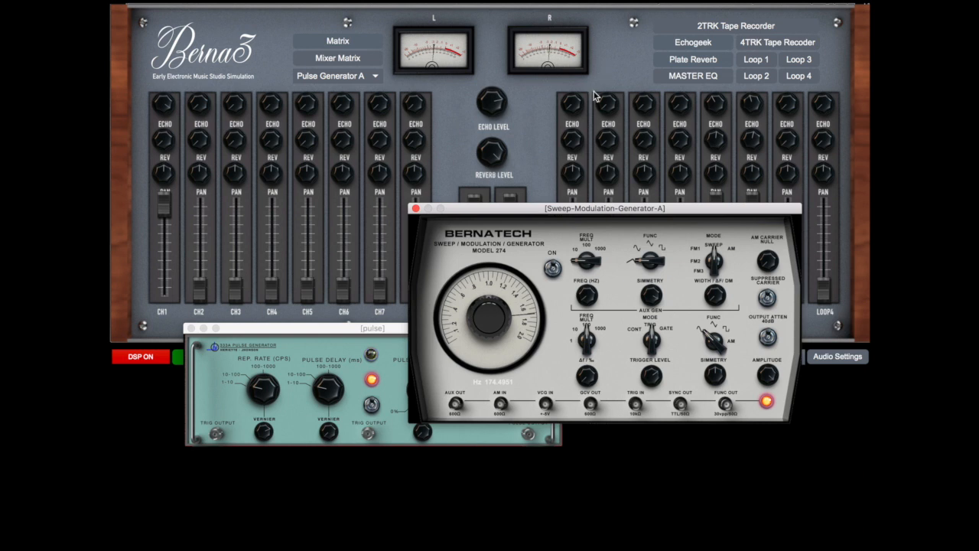
Open the Echogeek and lower its length of swell, and set the Sweep generator's main frequency multiplier to 1000
{"action": "left_click", "coordinate": [690, 43]}
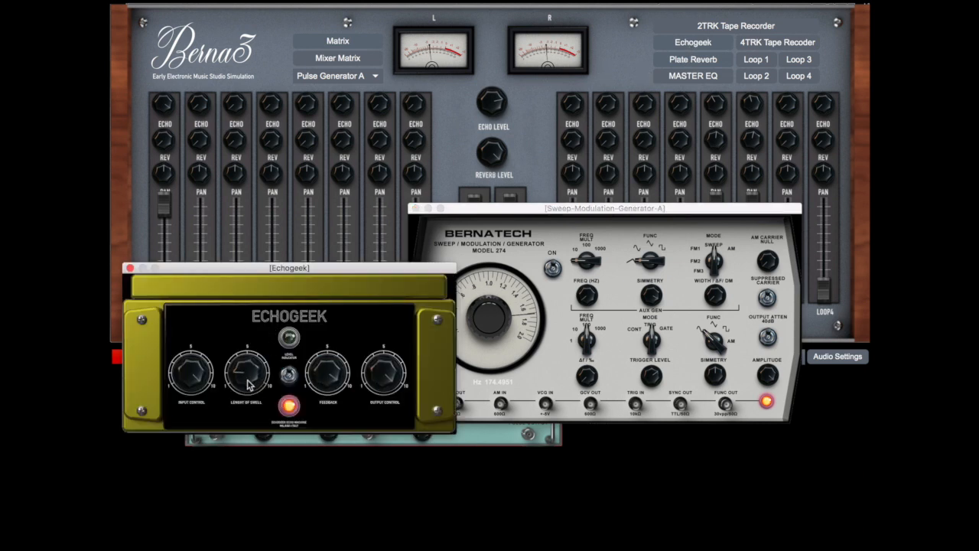
{"action": "left_click_drag", "start_coordinate": [249, 384], "coordinate": [248, 394]}
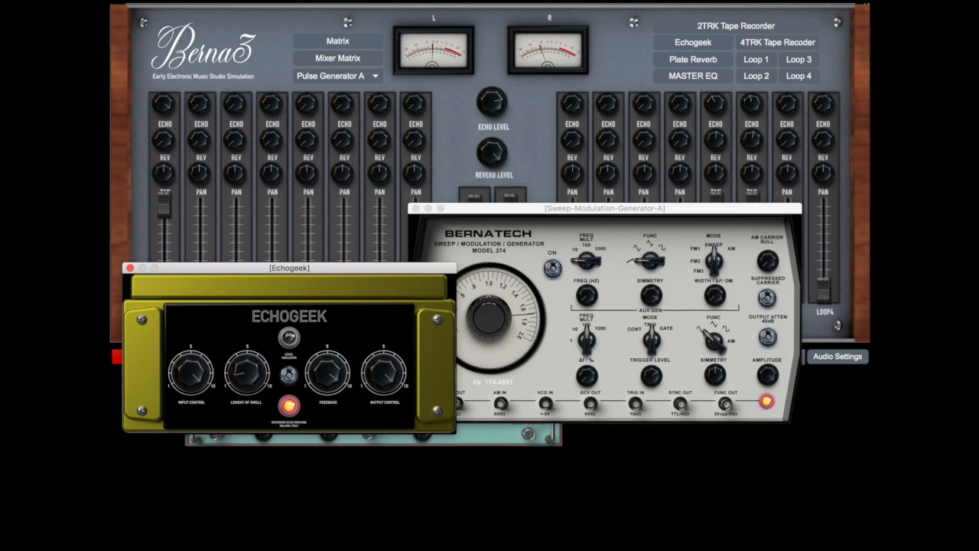
{"action": "left_click", "coordinate": [523, 298]}
{"action": "left_click_drag", "start_coordinate": [585, 318], "coordinate": [586, 303]}
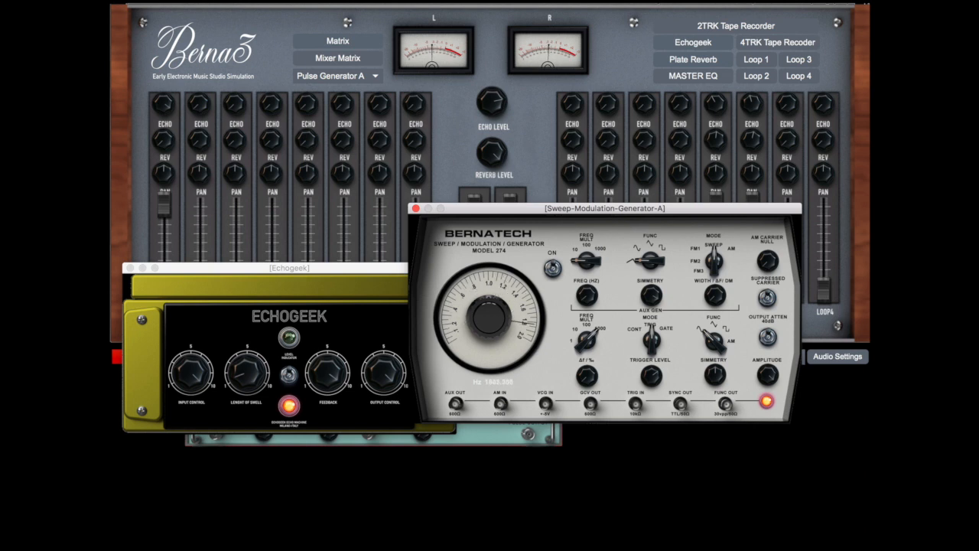
Switch off the Sweep generator and Pulse Generator A and close them along with the Echogeek
{"action": "left_click", "coordinate": [552, 268]}
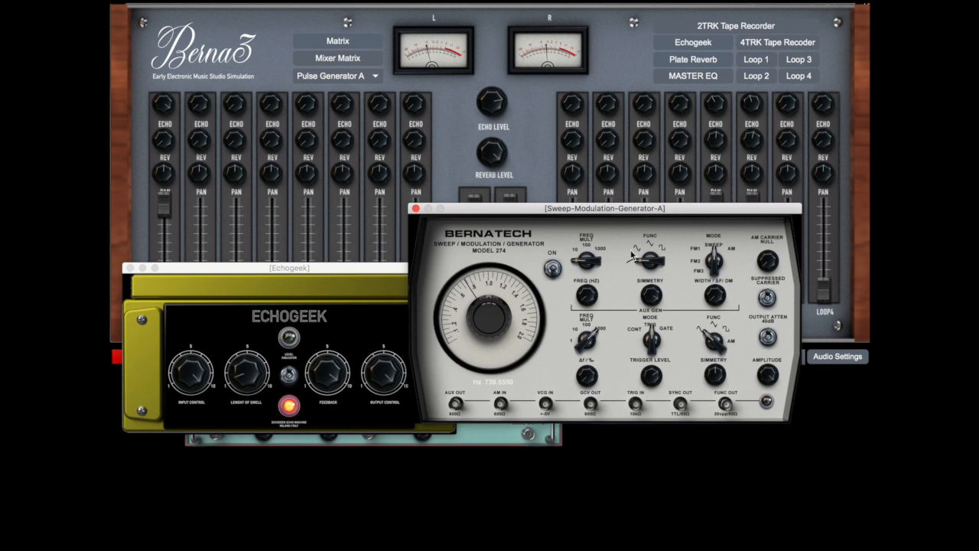
{"action": "left_click", "coordinate": [415, 209]}
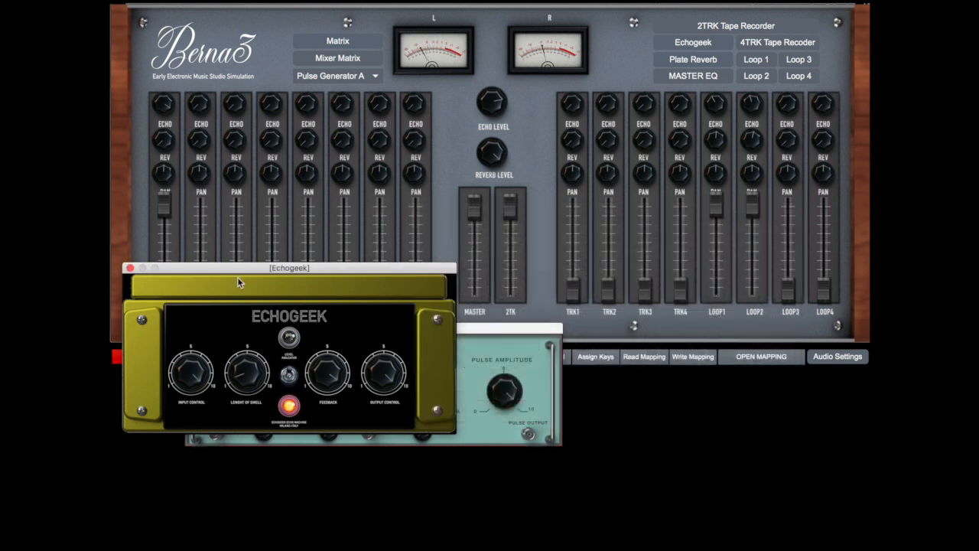
{"action": "left_click", "coordinate": [130, 268]}
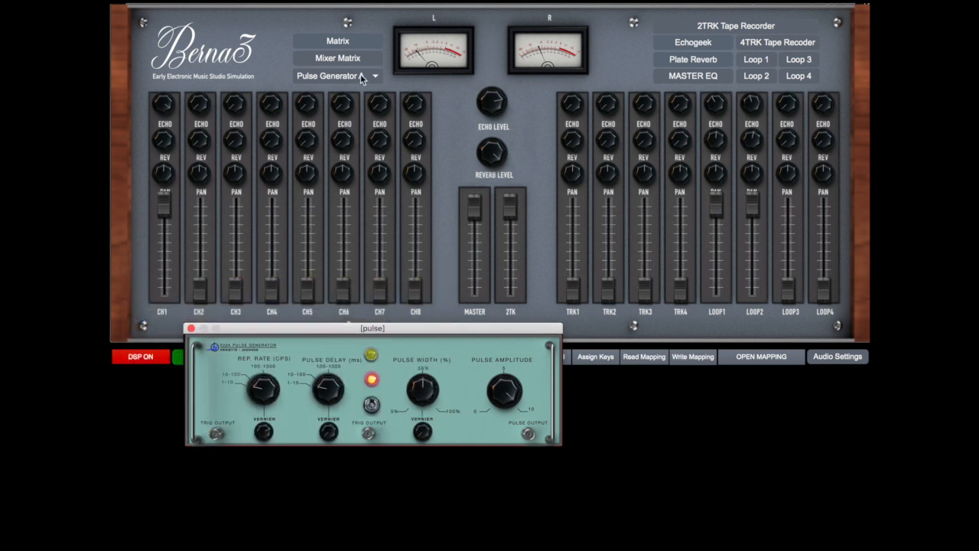
{"action": "left_click", "coordinate": [360, 76]}
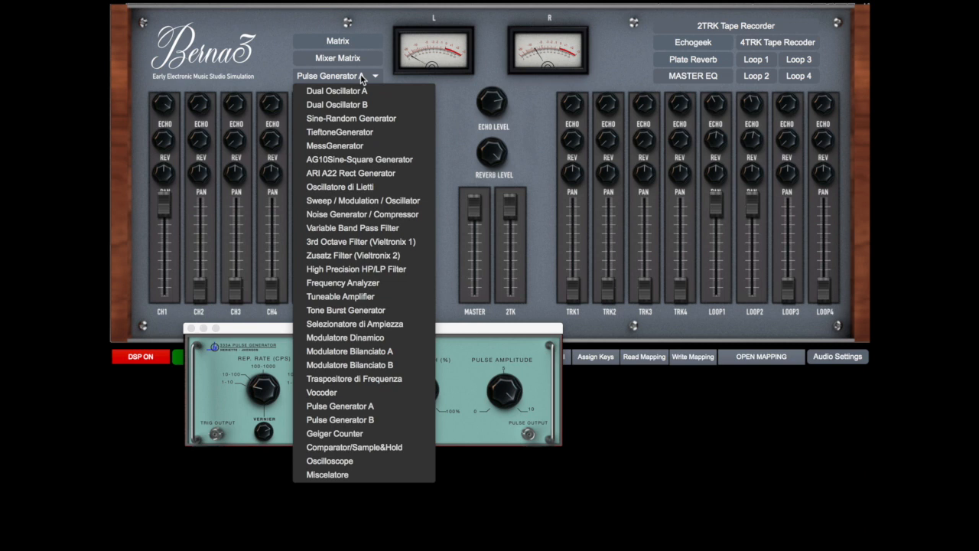
{"action": "left_click", "coordinate": [383, 405]}
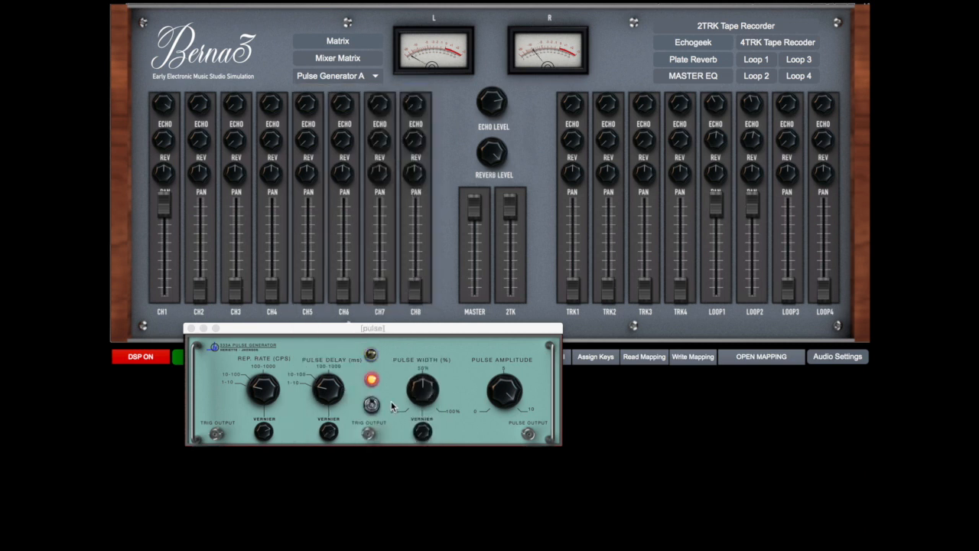
{"action": "left_click", "coordinate": [374, 407]}
{"action": "left_click", "coordinate": [190, 330]}
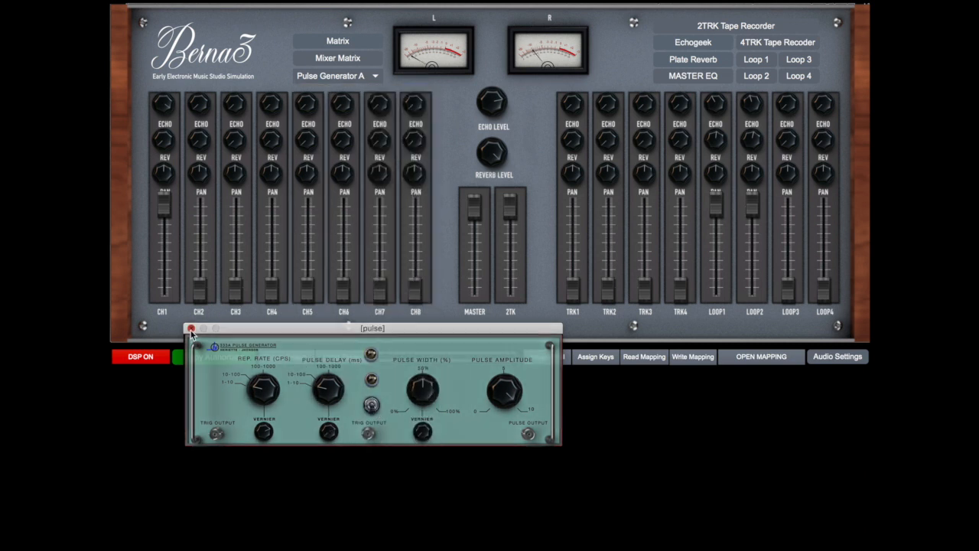
Open the 3rd Octave Filter (Vieltronix 1) and place its window below the mixer's level controls
{"action": "left_click", "coordinate": [369, 76]}
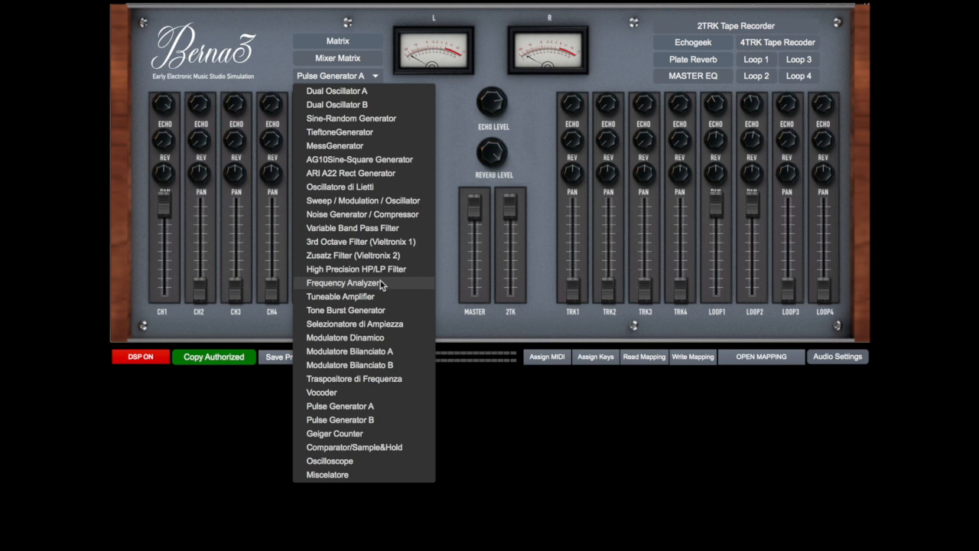
{"action": "left_click", "coordinate": [388, 243]}
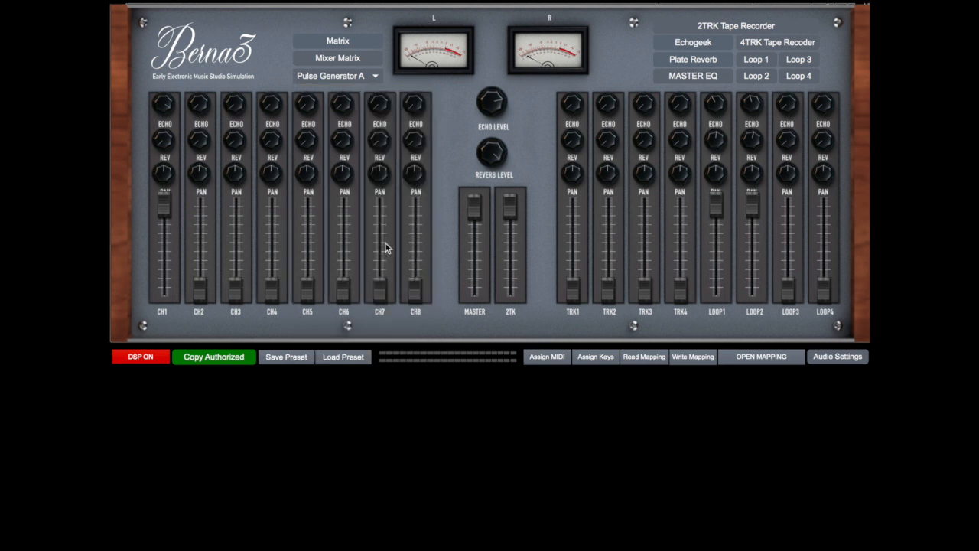
{"action": "left_click_drag", "start_coordinate": [409, 114], "coordinate": [598, 222]}
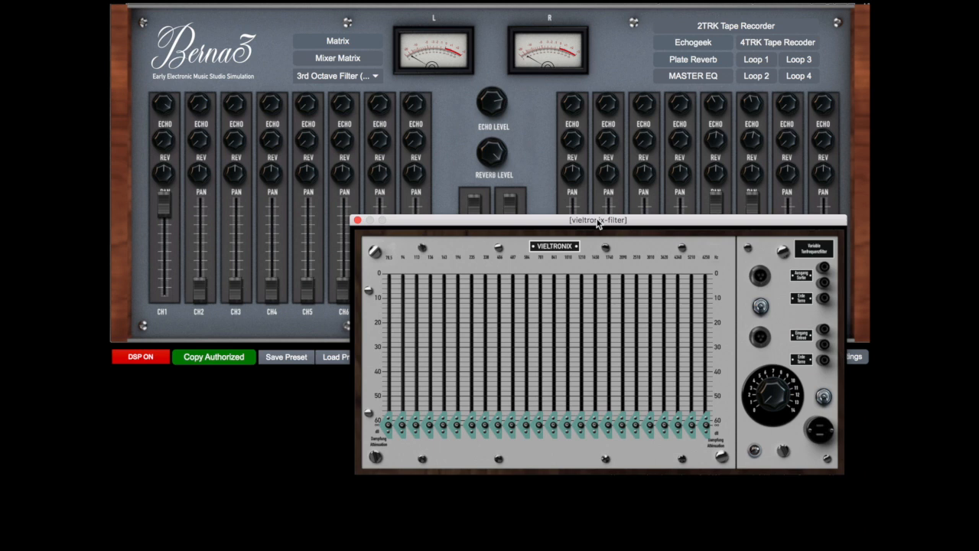
Open the Noise Generator / Compressor, switch it on, check its noise mode and close it
{"action": "left_click", "coordinate": [372, 78]}
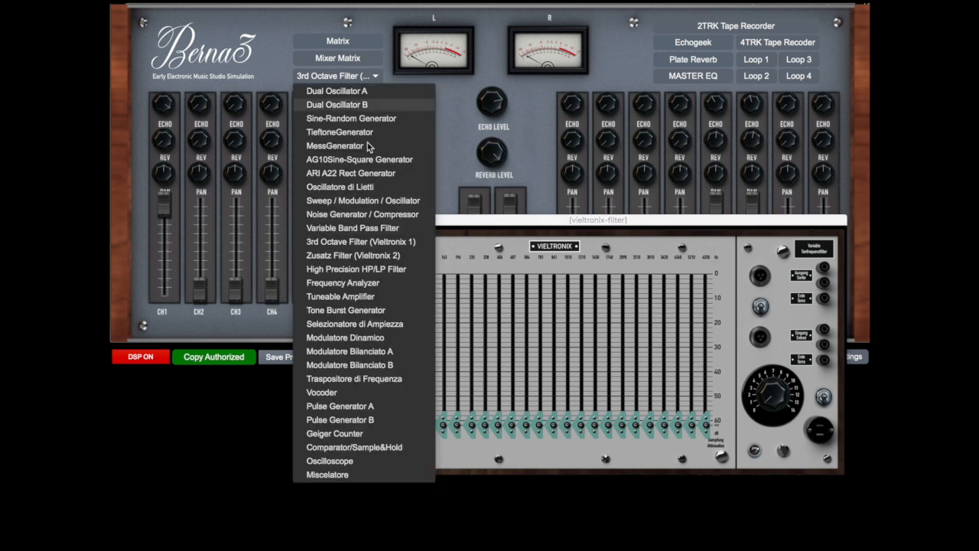
{"action": "left_click", "coordinate": [365, 217]}
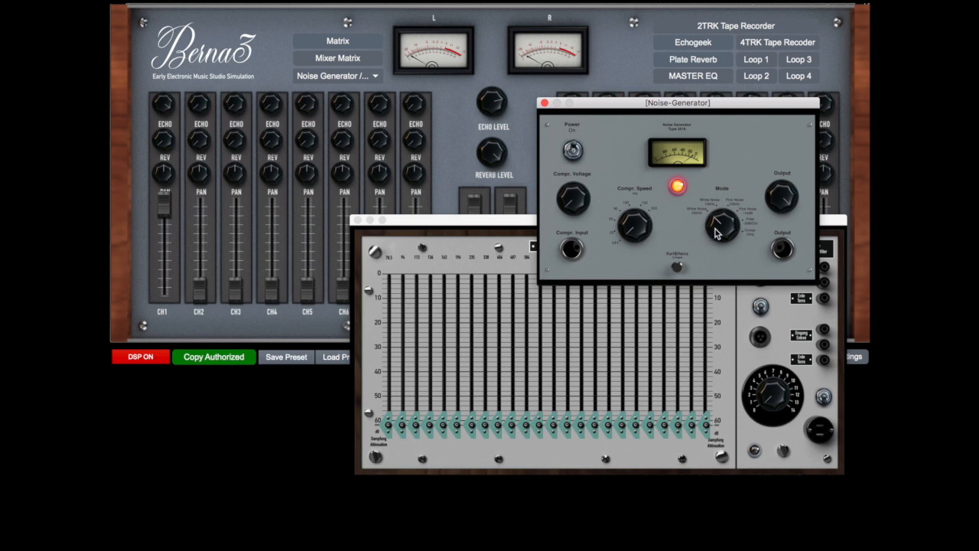
{"action": "left_click_drag", "start_coordinate": [722, 226], "coordinate": [722, 224]}
{"action": "left_click", "coordinate": [544, 103]}
Replace the Sweep patch with Noise Gen into Vieltronix 3rd/OCT In, and the filter's output into Mixer CH1 In
{"action": "left_click", "coordinate": [364, 38]}
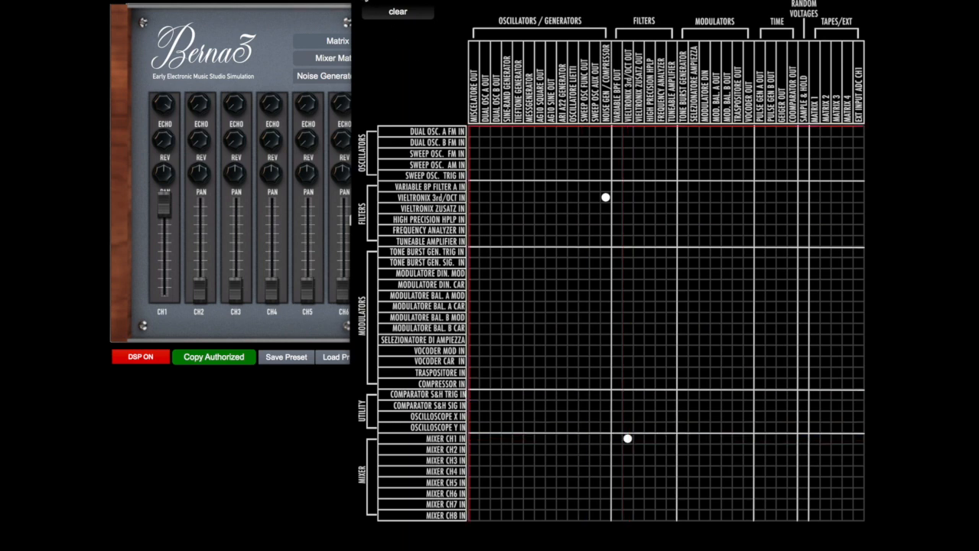
{"action": "left_click", "coordinate": [358, 0]}
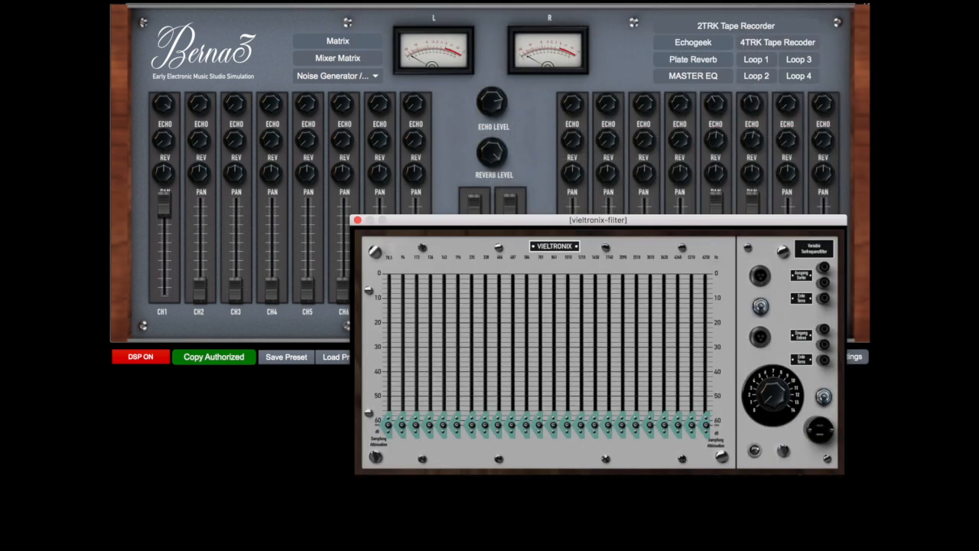
Raise CH1's reverb send and set the Plate Reverb's decay time to about 12, adjusting its character controls
{"action": "left_click_drag", "start_coordinate": [172, 134], "coordinate": [172, 91]}
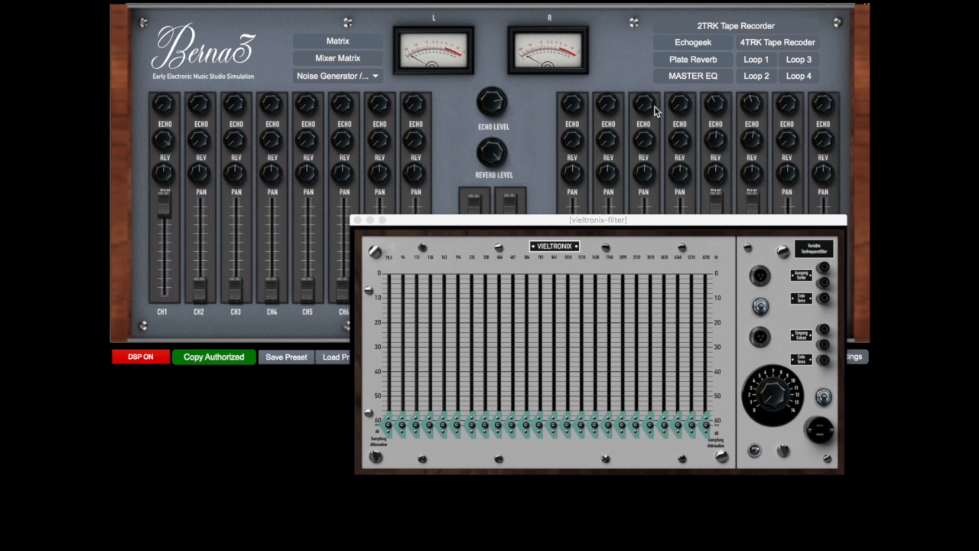
{"action": "left_click", "coordinate": [692, 60]}
{"action": "left_click_drag", "start_coordinate": [723, 112], "coordinate": [728, 113]}
{"action": "left_click_drag", "start_coordinate": [648, 218], "coordinate": [751, 225]}
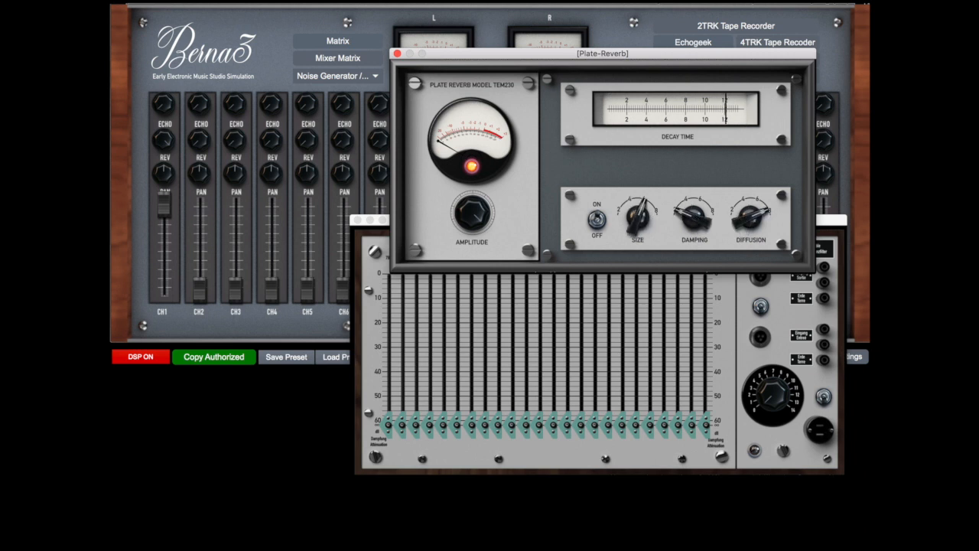
{"action": "left_click", "coordinate": [397, 53]}
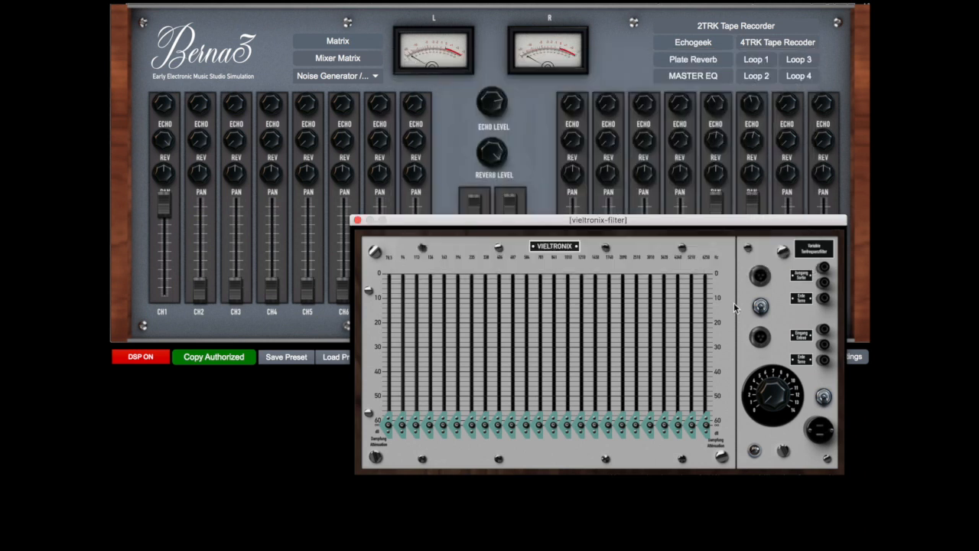
Switch on the 3rd Octave Filter, move its window up, and raise three mid bands, the 487 Hz one to about 34 dB
{"action": "left_click", "coordinate": [823, 396]}
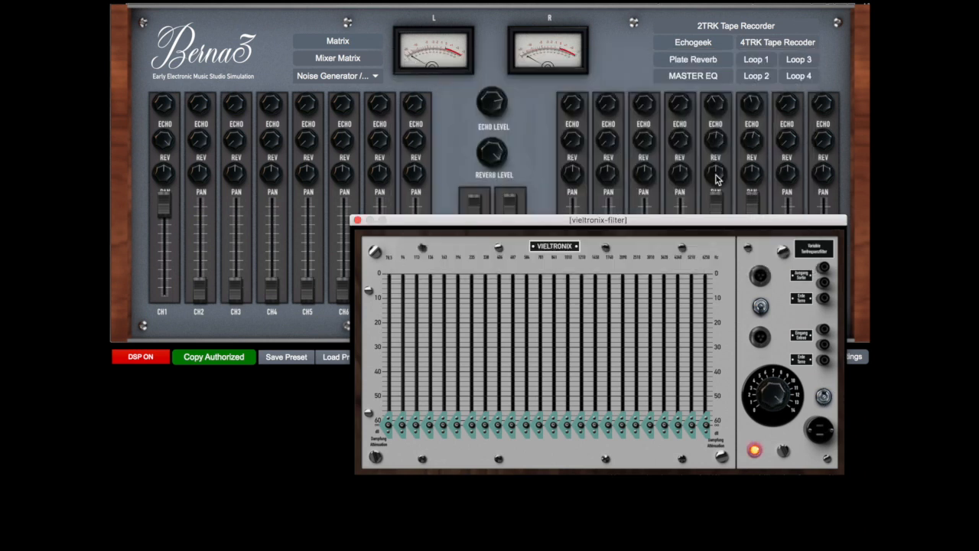
{"action": "left_click_drag", "start_coordinate": [720, 220], "coordinate": [720, 105]}
{"action": "left_click_drag", "start_coordinate": [598, 308], "coordinate": [566, 309]}
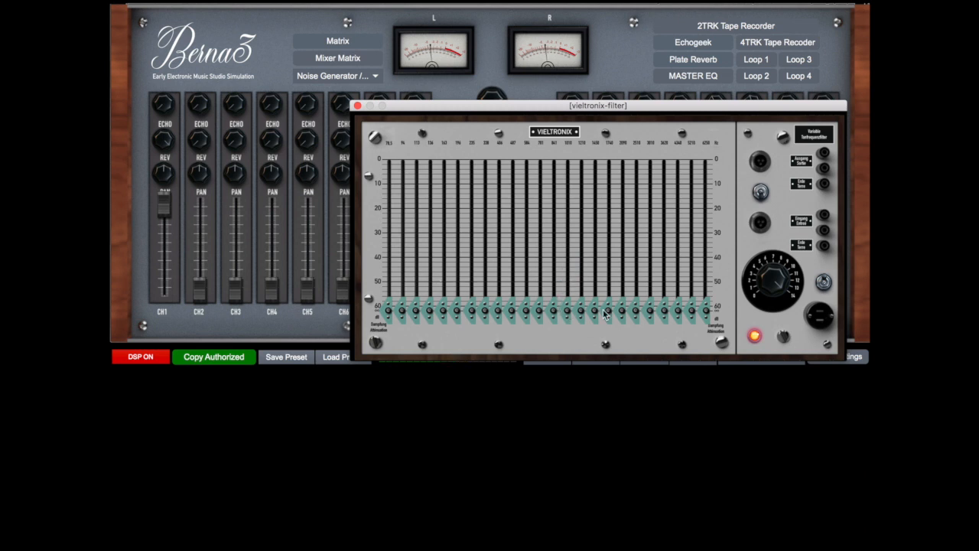
{"action": "mouse_move", "coordinate": [581, 310]}
{"action": "left_mouse_down"}
{"action": "mouse_move", "coordinate": [580, 277]}
{"action": "mouse_move", "coordinate": [581, 315]}
{"action": "left_mouse_up"}
{"action": "left_click_drag", "start_coordinate": [608, 311], "coordinate": [553, 264]}
{"action": "left_click_drag", "start_coordinate": [512, 310], "coordinate": [511, 242]}
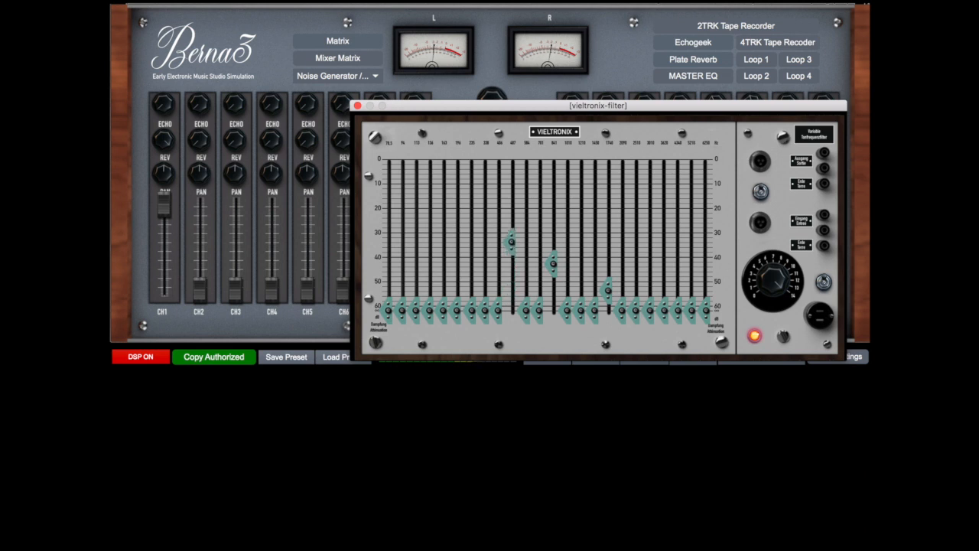
Raise the 235 Hz band and its neighbour to about 18 dB, lift 1210 Hz to about 43 dB and 2510 Hz to about 53 dB
{"action": "left_click_drag", "start_coordinate": [472, 310], "coordinate": [471, 305]}
{"action": "left_click_drag", "start_coordinate": [472, 264], "coordinate": [473, 203]}
{"action": "left_click_drag", "start_coordinate": [486, 312], "coordinate": [485, 204]}
{"action": "left_click_drag", "start_coordinate": [588, 315], "coordinate": [580, 265]}
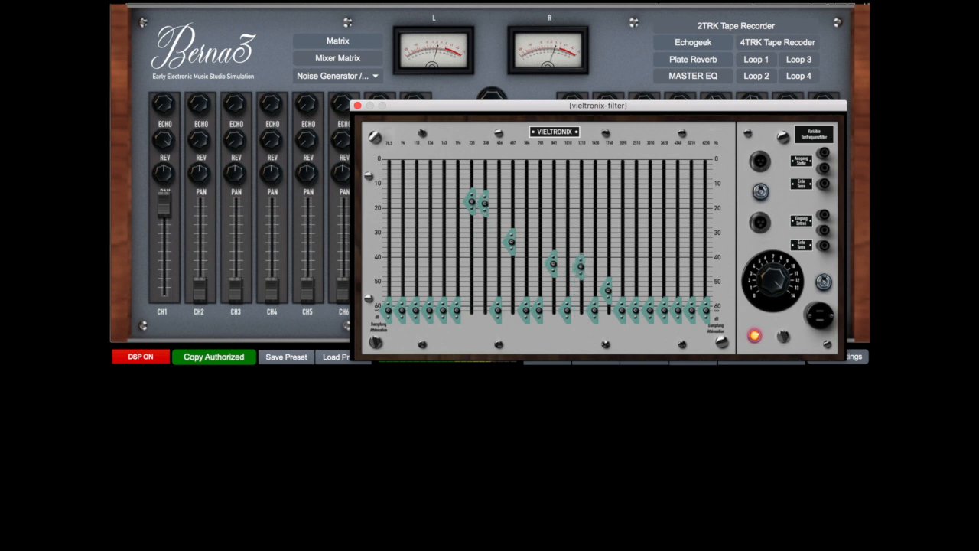
{"action": "left_click_drag", "start_coordinate": [634, 307], "coordinate": [635, 290]}
{"action": "left_click_drag", "start_coordinate": [776, 291], "coordinate": [775, 316]}
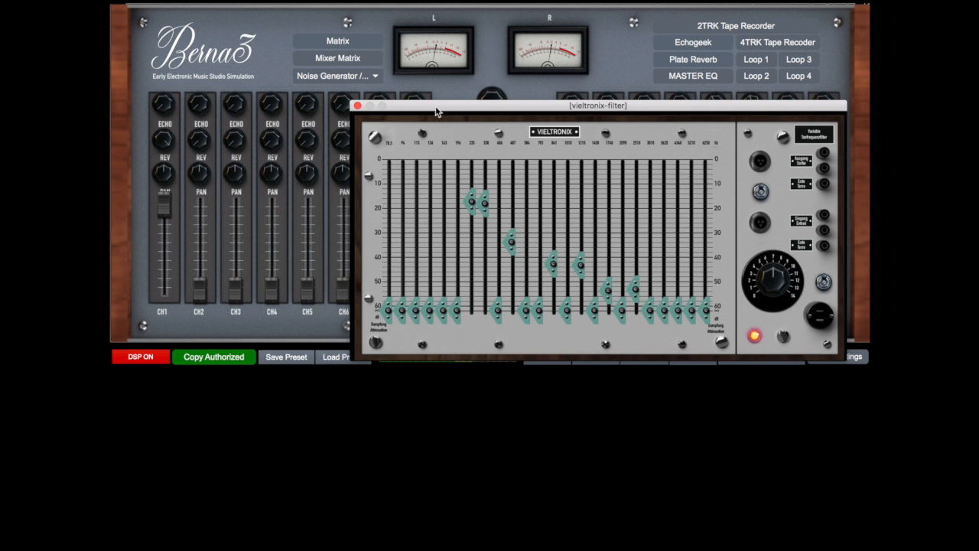
Open the Zusatz Filter (Vieltronix 2) and place its window over the 3rd Octave Filter
{"action": "left_click", "coordinate": [348, 76]}
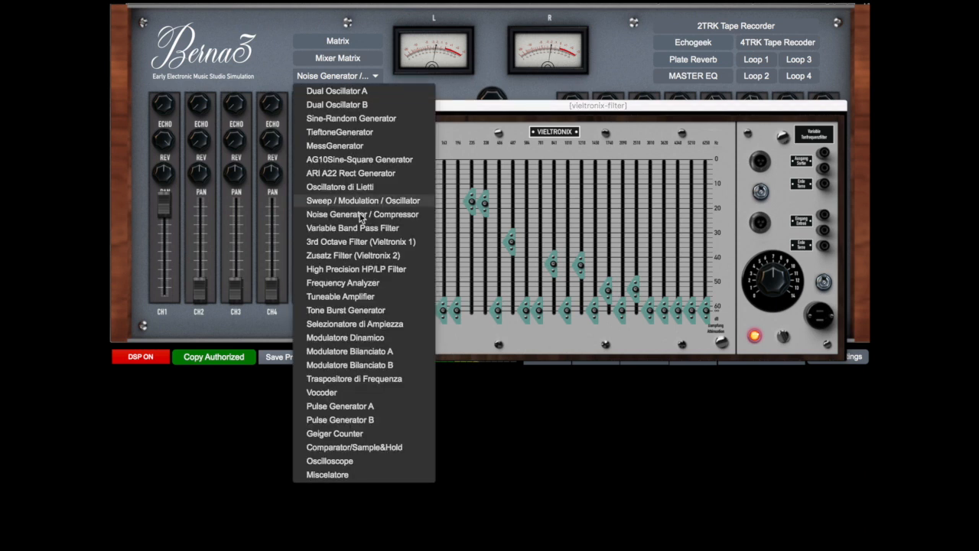
{"action": "left_click", "coordinate": [367, 254]}
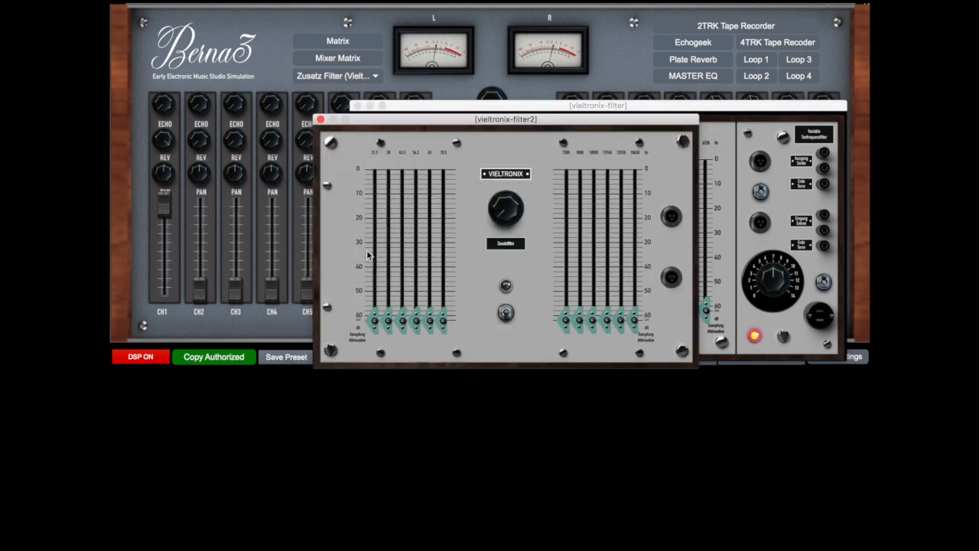
{"action": "left_click_drag", "start_coordinate": [478, 125], "coordinate": [566, 134]}
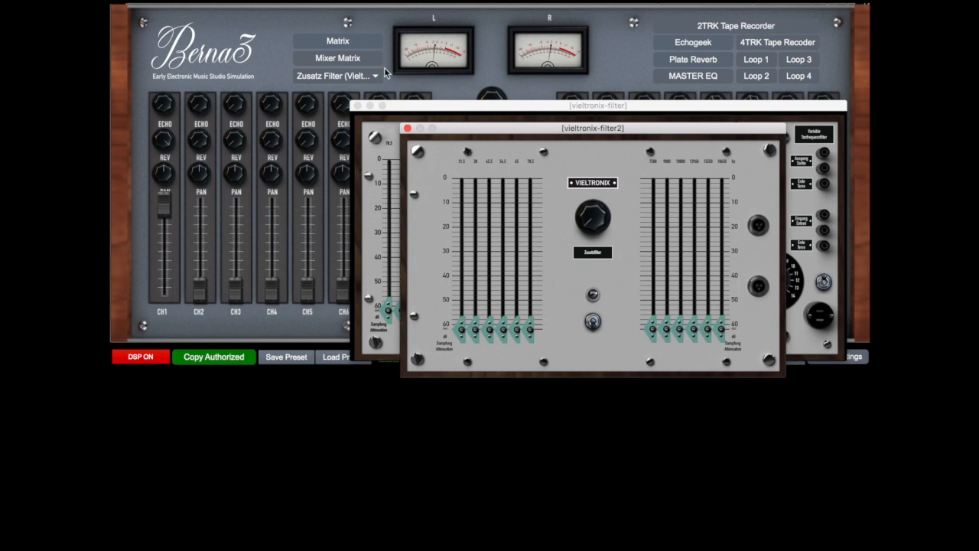
Patch Noise Gen also into Vieltronix Zusatz In and the Zusatz output into Mixer CH2 In, and raise the CH2 fader
{"action": "left_click", "coordinate": [356, 45]}
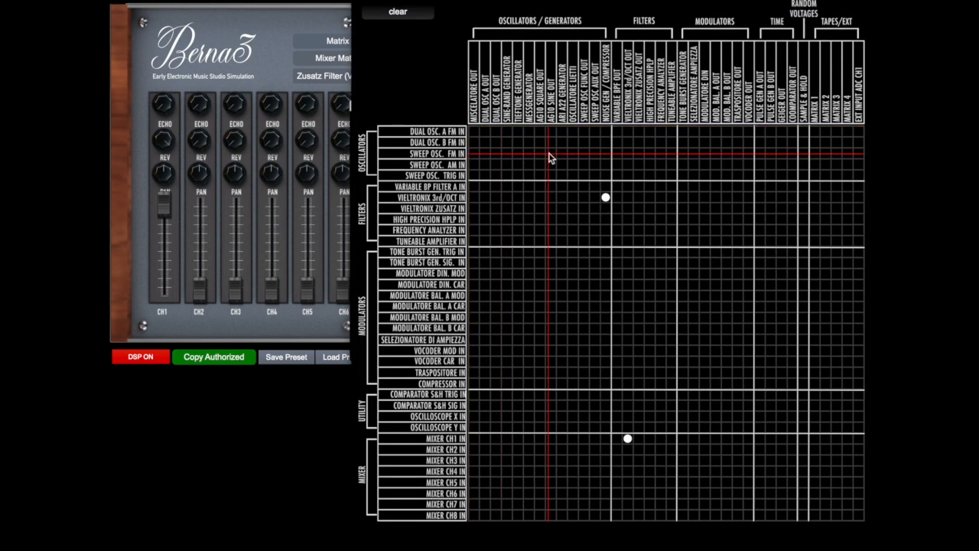
{"action": "left_click", "coordinate": [605, 198]}
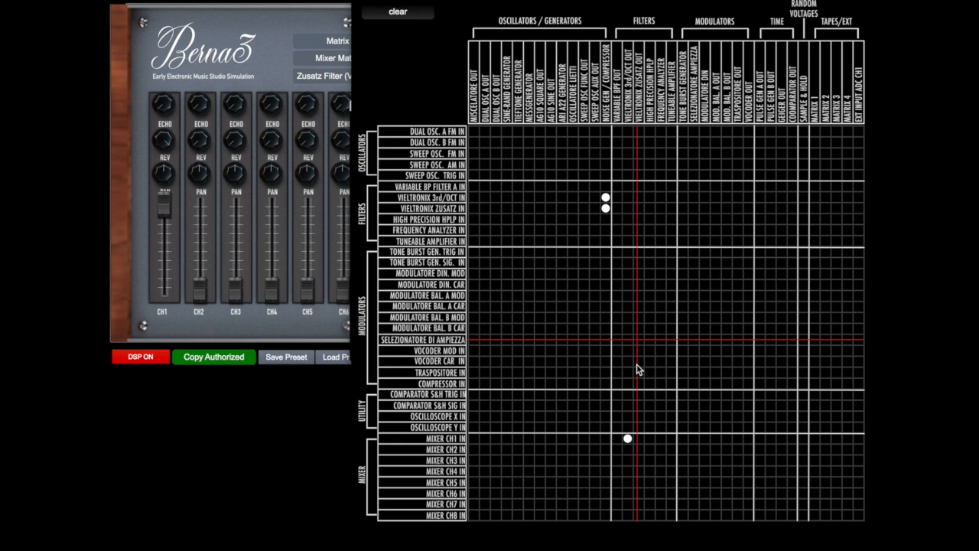
{"action": "left_click", "coordinate": [640, 449]}
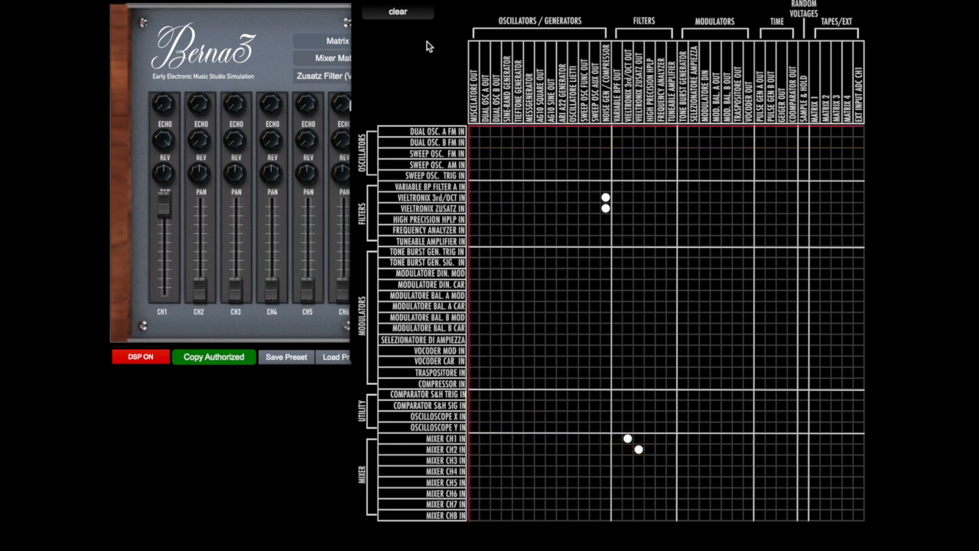
{"action": "left_click", "coordinate": [359, 0]}
{"action": "left_click_drag", "start_coordinate": [200, 225], "coordinate": [199, 218]}
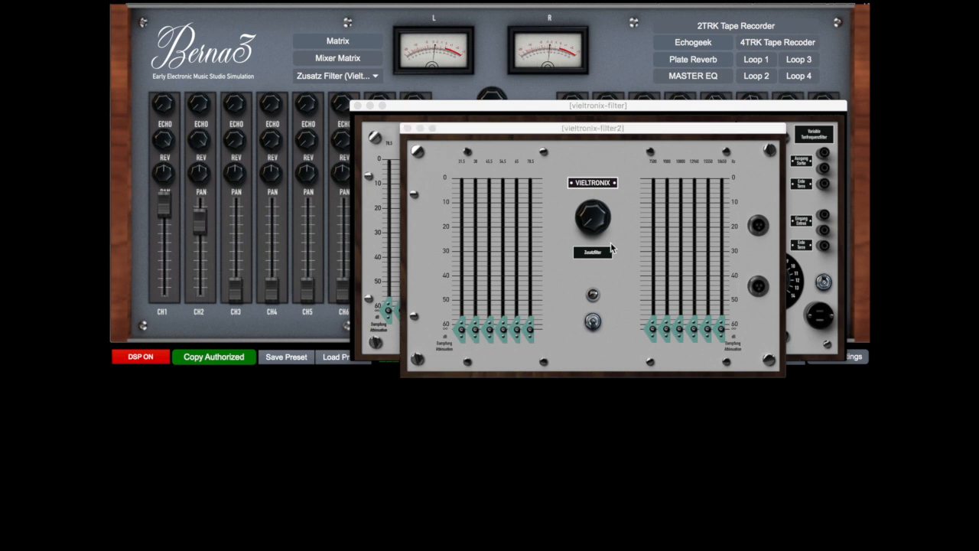
Switch on the Zusatz Filter, turn up its level, and raise the fourth and sixth low bands to about 14 and 8 dB
{"action": "left_click", "coordinate": [594, 321]}
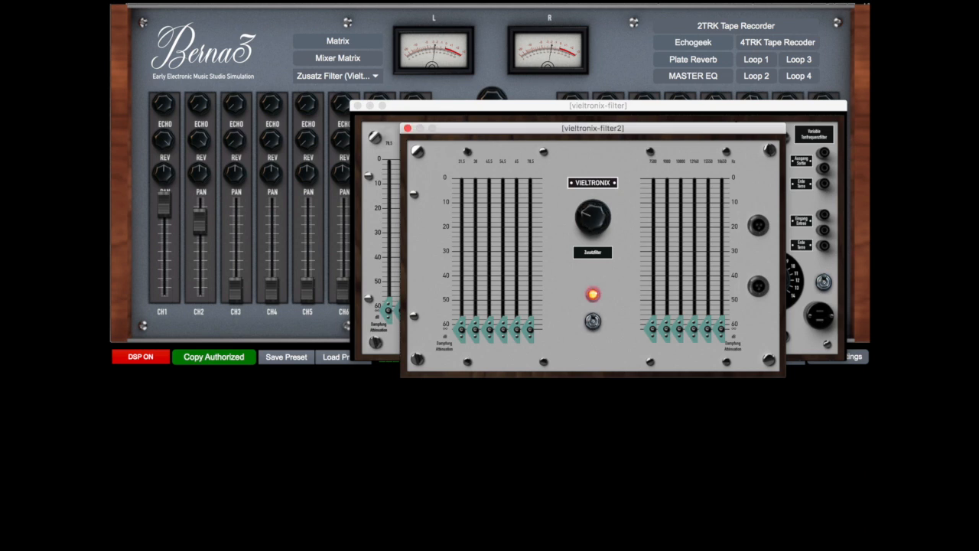
{"action": "left_click_drag", "start_coordinate": [593, 218], "coordinate": [592, 199]}
{"action": "mouse_move", "coordinate": [678, 333]}
{"action": "left_mouse_down"}
{"action": "mouse_move", "coordinate": [678, 240]}
{"action": "mouse_move", "coordinate": [678, 333]}
{"action": "mouse_move", "coordinate": [665, 212]}
{"action": "mouse_move", "coordinate": [665, 329]}
{"action": "left_mouse_up"}
{"action": "left_click_drag", "start_coordinate": [530, 252], "coordinate": [533, 203]}
{"action": "left_click_drag", "start_coordinate": [502, 329], "coordinate": [502, 212]}
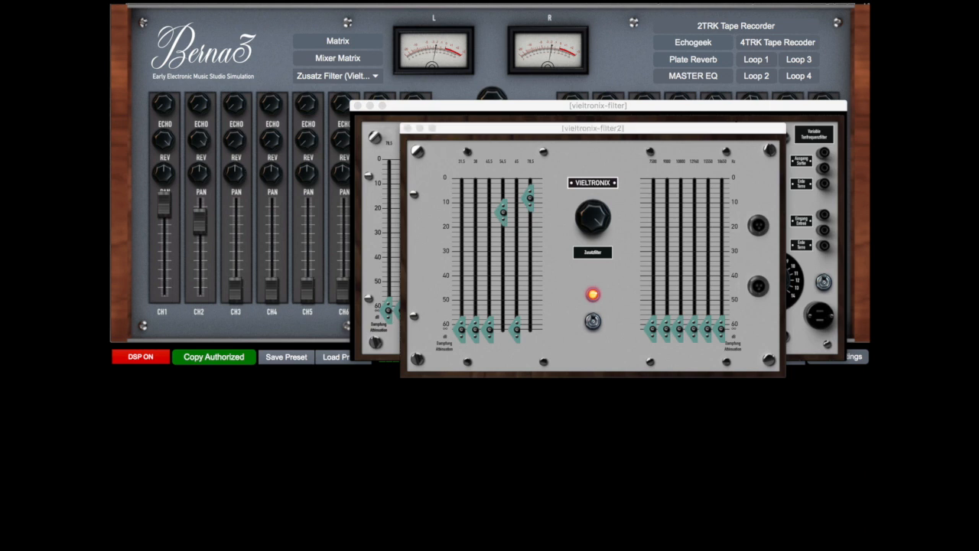
Switch off the Zusatz Filter and close both Vieltronix filter windows
{"action": "left_click", "coordinate": [594, 322]}
{"action": "left_click", "coordinate": [408, 128]}
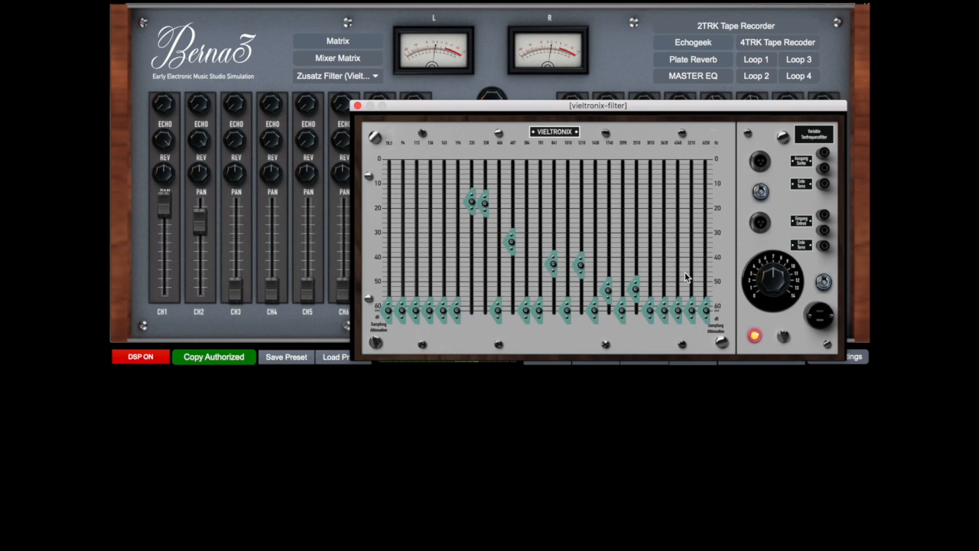
{"action": "left_click", "coordinate": [358, 106]}
Clear the matrix and patch AG10 Square Out into Tuneable Amplifier In, and the amplifier's output into Mixer CH1 In
{"action": "left_click", "coordinate": [350, 43]}
{"action": "left_click", "coordinate": [395, 11]}
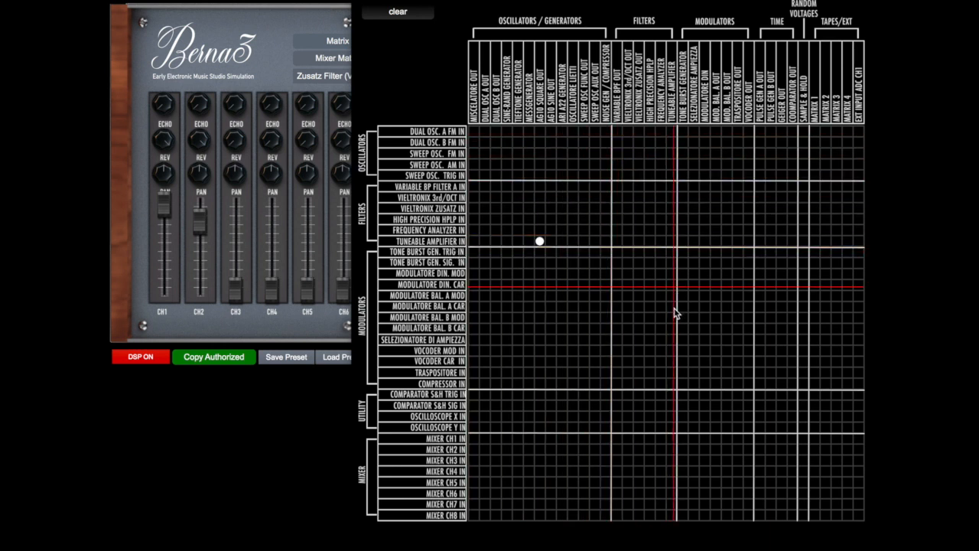
{"action": "left_click", "coordinate": [671, 438]}
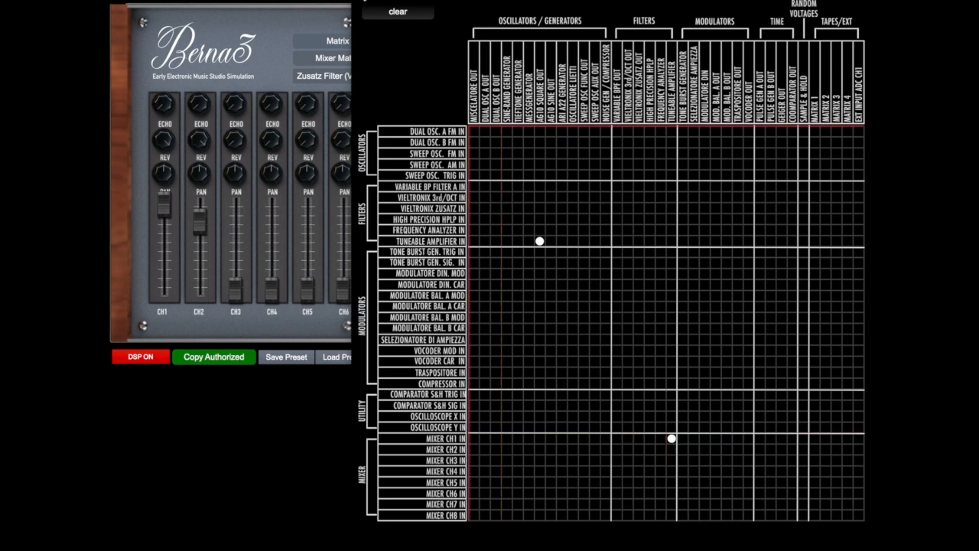
{"action": "left_click", "coordinate": [358, 1]}
Open the AG10 Sine-Square Generator and the Tuneable Amplifier, and switch the Tuneable Amplifier to its Amplifier mode
{"action": "left_click", "coordinate": [354, 79]}
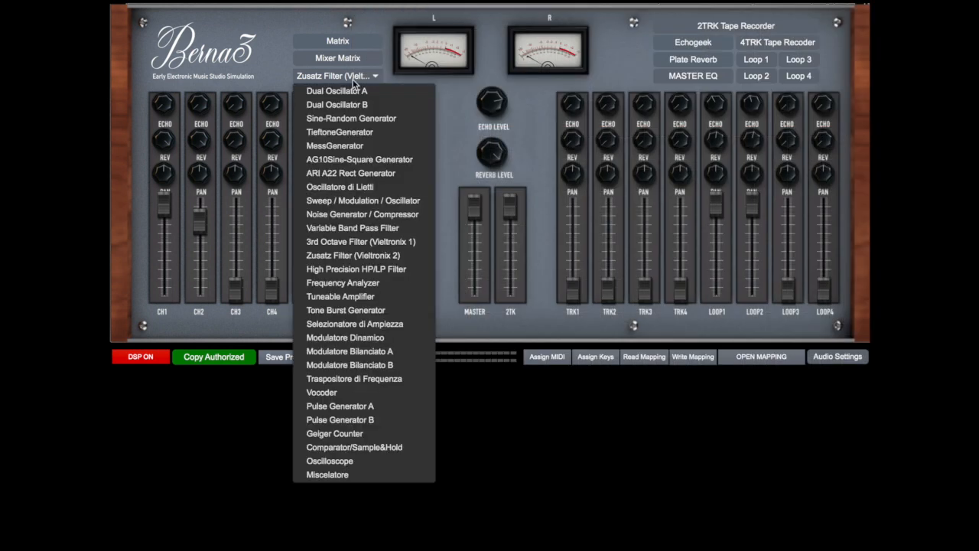
{"action": "left_click", "coordinate": [354, 160]}
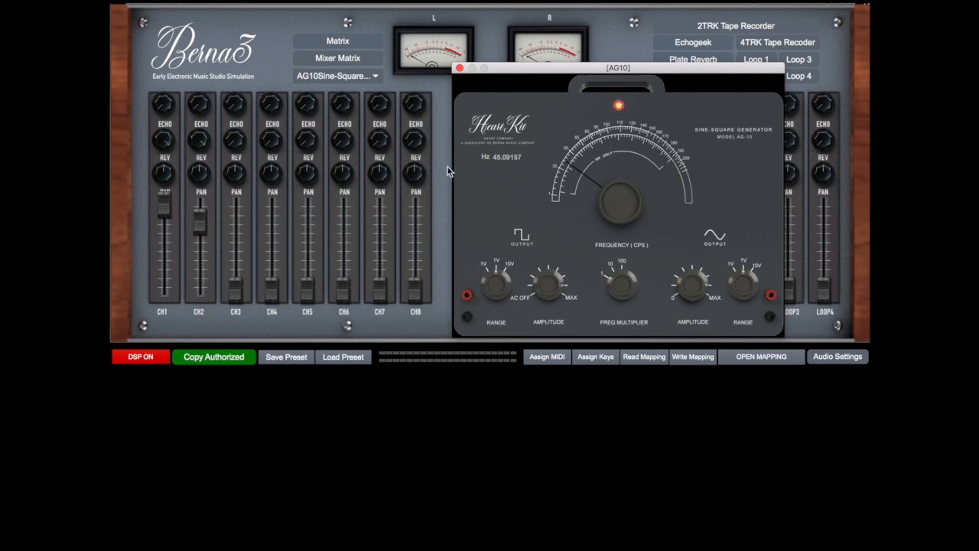
{"action": "left_click", "coordinate": [344, 79]}
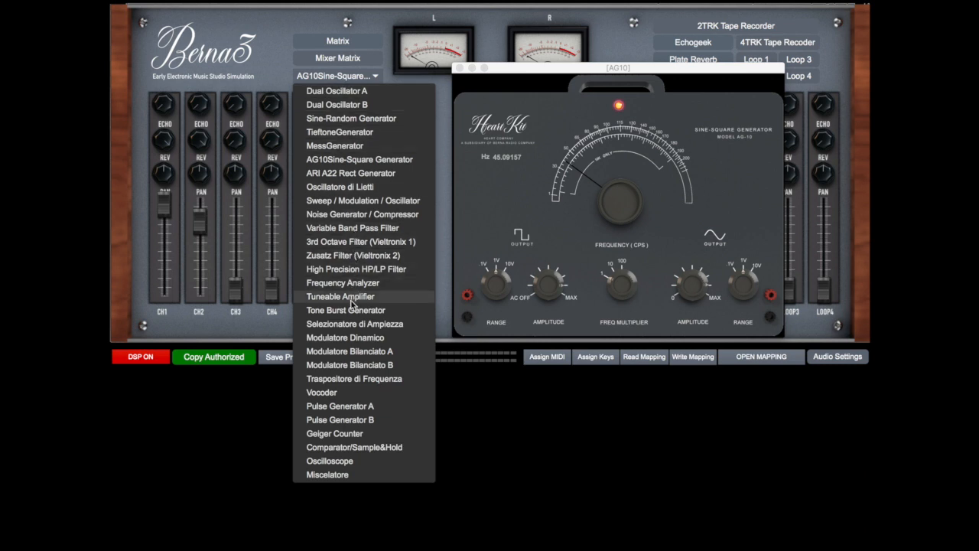
{"action": "left_click", "coordinate": [342, 296]}
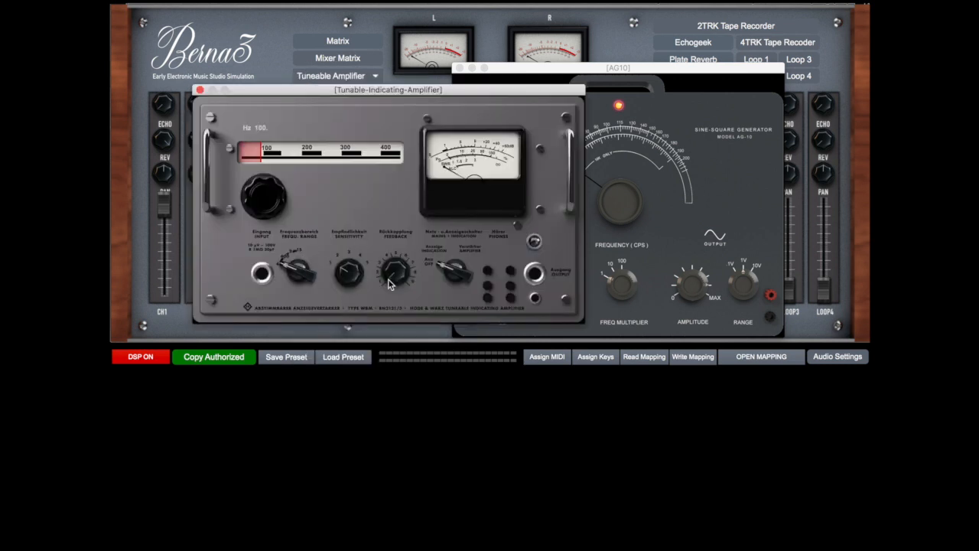
{"action": "left_click", "coordinate": [450, 270]}
{"action": "left_click", "coordinate": [452, 271]}
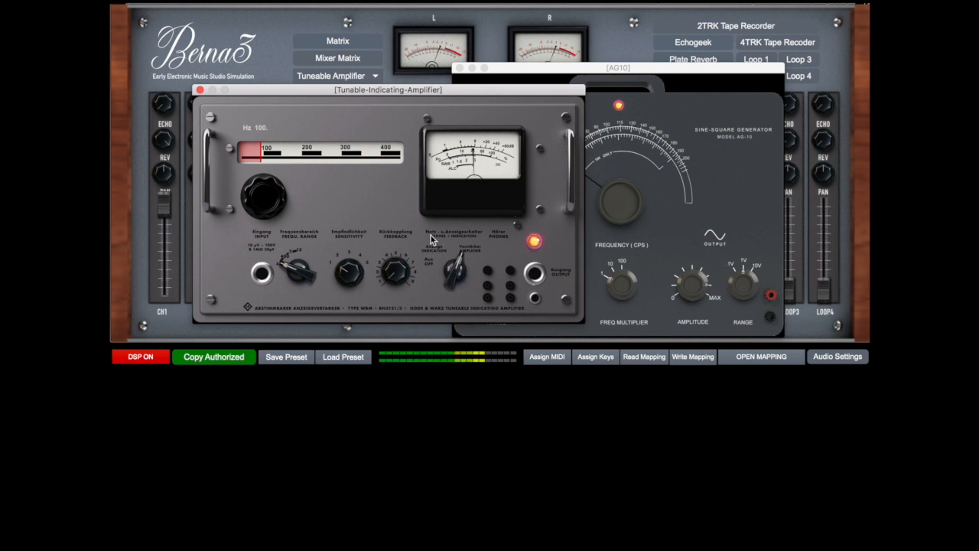
{"action": "left_click_drag", "start_coordinate": [345, 90], "coordinate": [467, 110]}
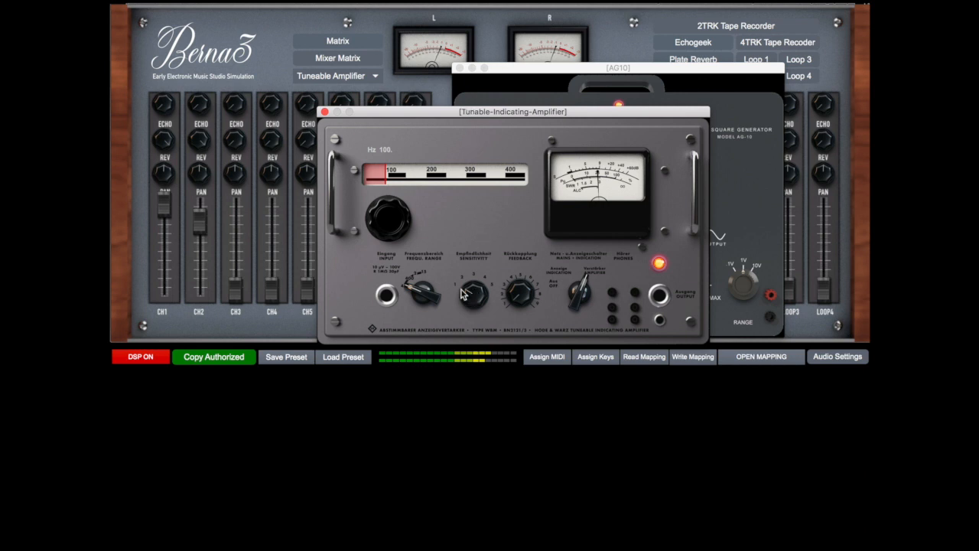
Adjust the Tuneable Amplifier's feedback and sensitivity
{"action": "left_click_drag", "start_coordinate": [521, 293], "coordinate": [521, 256]}
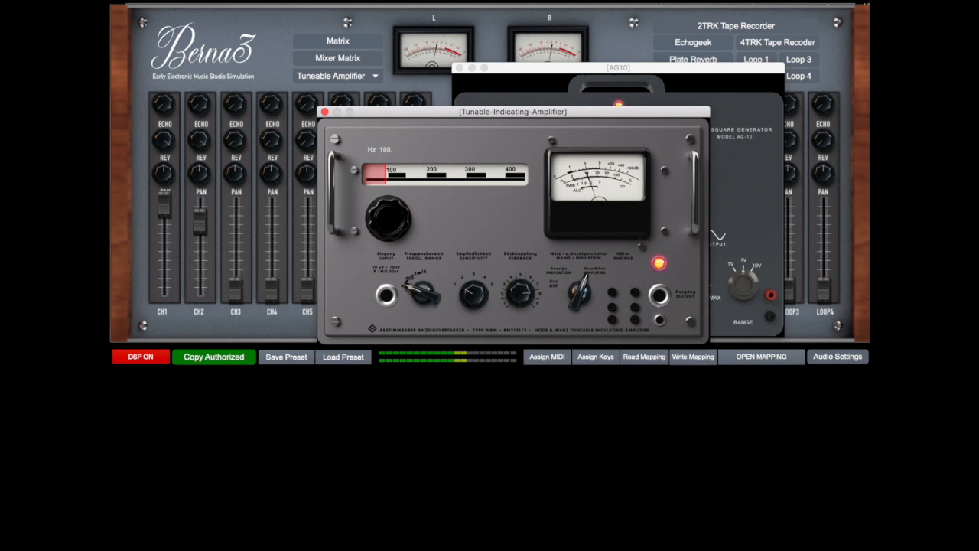
{"action": "left_click_drag", "start_coordinate": [521, 294], "coordinate": [521, 298]}
{"action": "left_click_drag", "start_coordinate": [474, 294], "coordinate": [474, 266]}
{"action": "left_click_drag", "start_coordinate": [517, 298], "coordinate": [517, 303]}
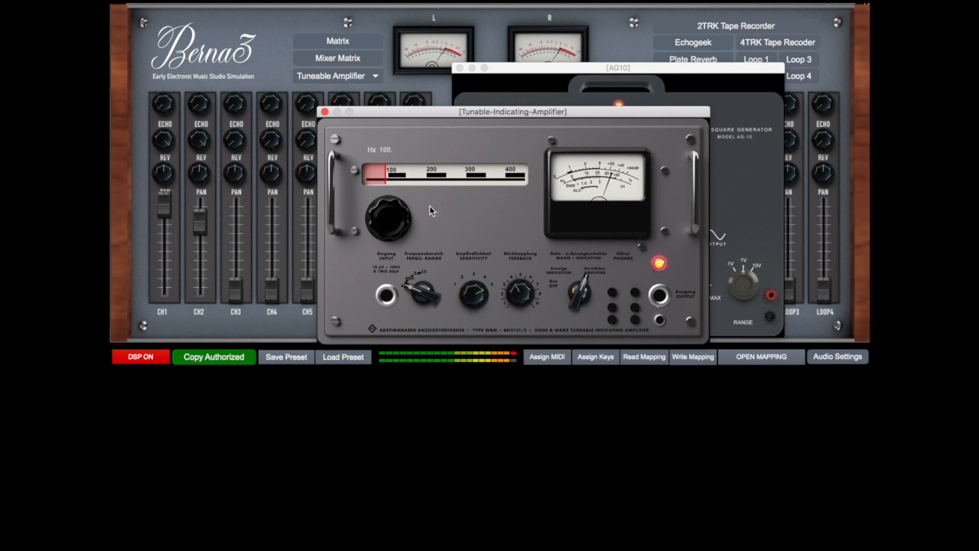
Lower the AG10 frequency to about 20 Hz and sweep the amplifier's tuning up to about 402 Hz and back to around 100 Hz
{"action": "mouse_move", "coordinate": [382, 176]}
{"action": "left_mouse_down"}
{"action": "mouse_move", "coordinate": [521, 177]}
{"action": "mouse_move", "coordinate": [378, 179]}
{"action": "left_mouse_up"}
{"action": "left_click_drag", "start_coordinate": [516, 116], "coordinate": [323, 206]}
{"action": "left_click_drag", "start_coordinate": [574, 172], "coordinate": [561, 189]}
{"action": "left_click_drag", "start_coordinate": [192, 258], "coordinate": [312, 273]}
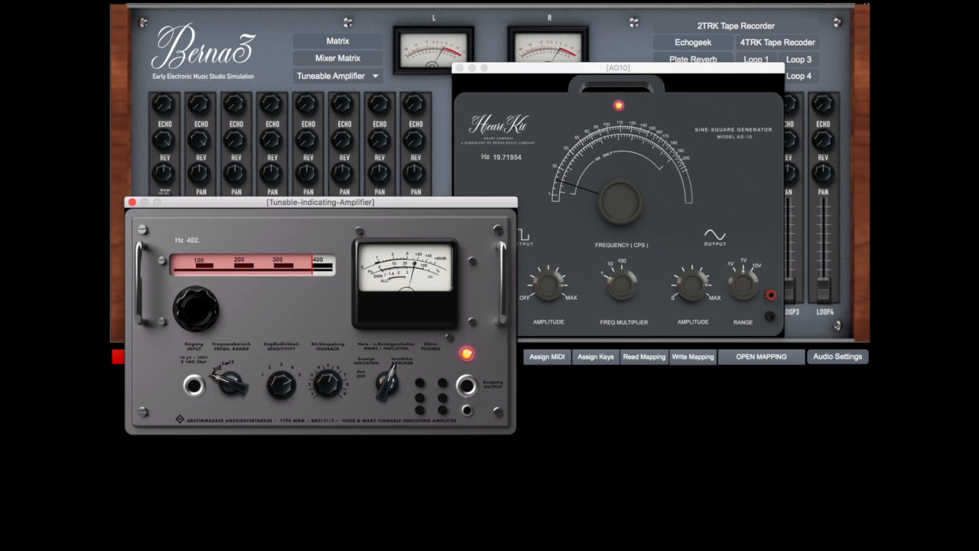
{"action": "left_click_drag", "start_coordinate": [314, 268], "coordinate": [196, 277]}
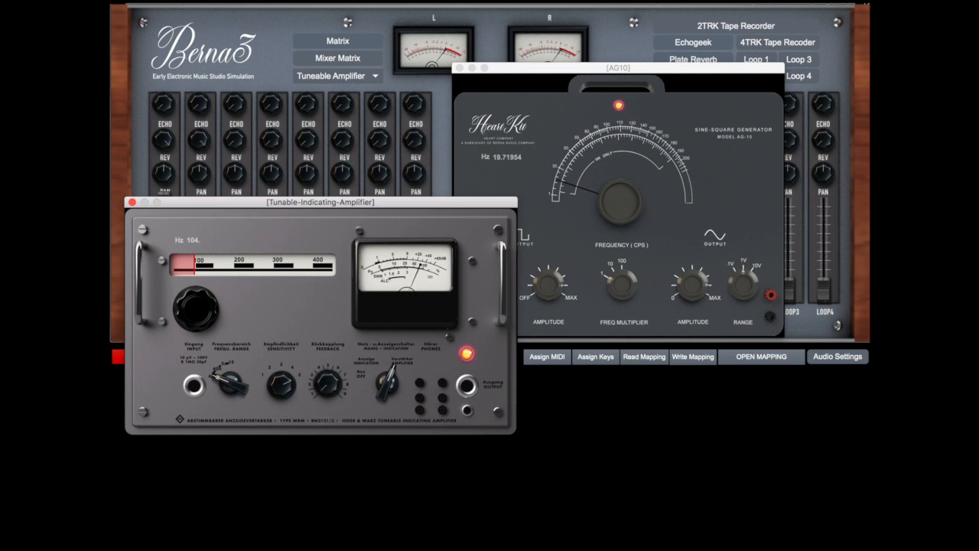
{"action": "mouse_move", "coordinate": [198, 272]}
{"action": "left_mouse_down"}
{"action": "mouse_move", "coordinate": [327, 267]}
{"action": "mouse_move", "coordinate": [190, 277]}
{"action": "left_mouse_up"}
Switch the amplifier to the next higher frequency range and sweep its tuning up to about 2758 Hz and back to about 593 Hz
{"action": "left_click", "coordinate": [217, 375]}
{"action": "left_click_drag", "start_coordinate": [195, 263], "coordinate": [171, 279]}
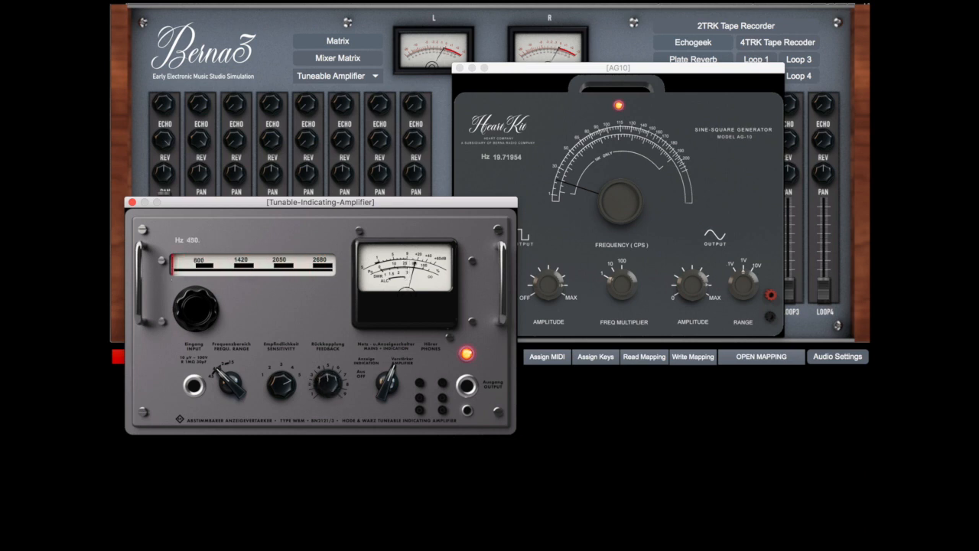
{"action": "mouse_move", "coordinate": [177, 267]}
{"action": "left_mouse_down"}
{"action": "mouse_move", "coordinate": [329, 266]}
{"action": "mouse_move", "coordinate": [177, 266]}
{"action": "left_mouse_up"}
{"action": "left_click_drag", "start_coordinate": [221, 277], "coordinate": [317, 285]}
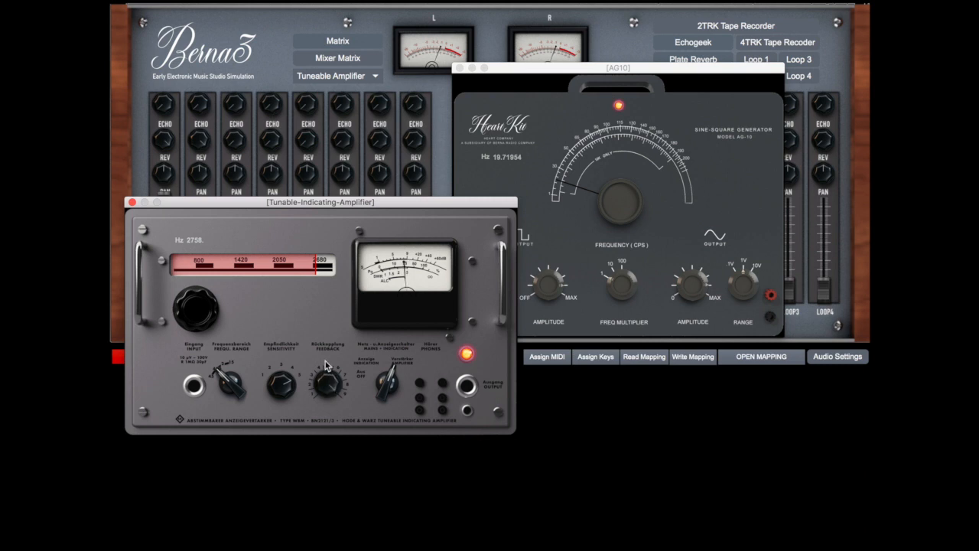
{"action": "left_click_drag", "start_coordinate": [318, 264], "coordinate": [233, 277]}
{"action": "left_click_drag", "start_coordinate": [214, 273], "coordinate": [181, 283]}
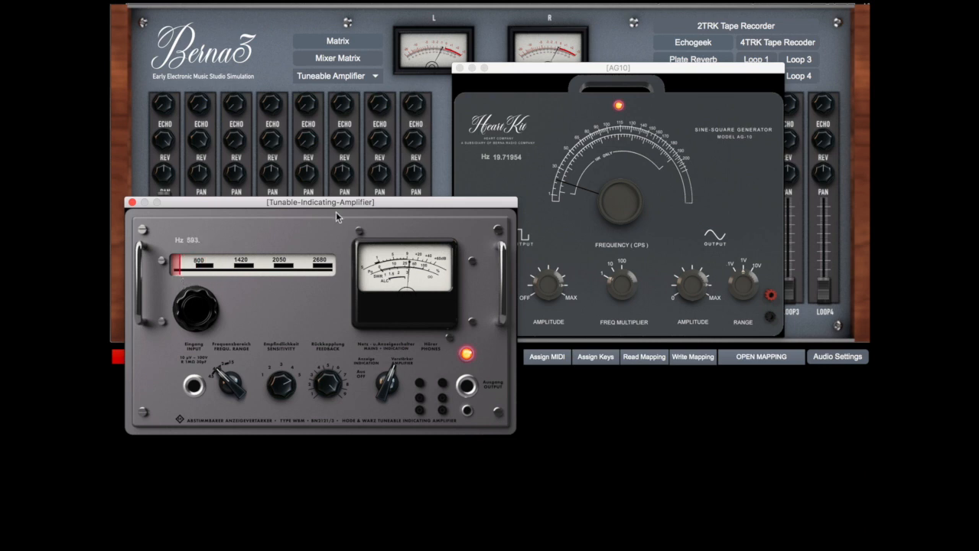
Lower the AG10 frequency to about 5.9 Hz and sweep the amplifier's tuning between about 582 and 2878 Hz
{"action": "mouse_move", "coordinate": [579, 189]}
{"action": "left_mouse_down"}
{"action": "mouse_move", "coordinate": [578, 201]}
{"action": "mouse_move", "coordinate": [578, 174]}
{"action": "mouse_move", "coordinate": [579, 197]}
{"action": "left_mouse_up"}
{"action": "left_click_drag", "start_coordinate": [183, 258], "coordinate": [325, 264]}
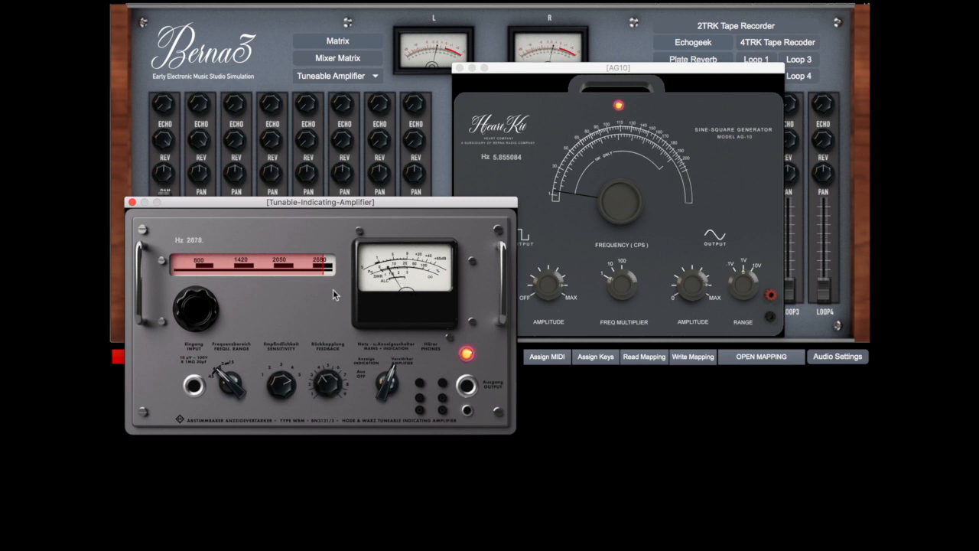
{"action": "left_click_drag", "start_coordinate": [324, 264], "coordinate": [180, 275]}
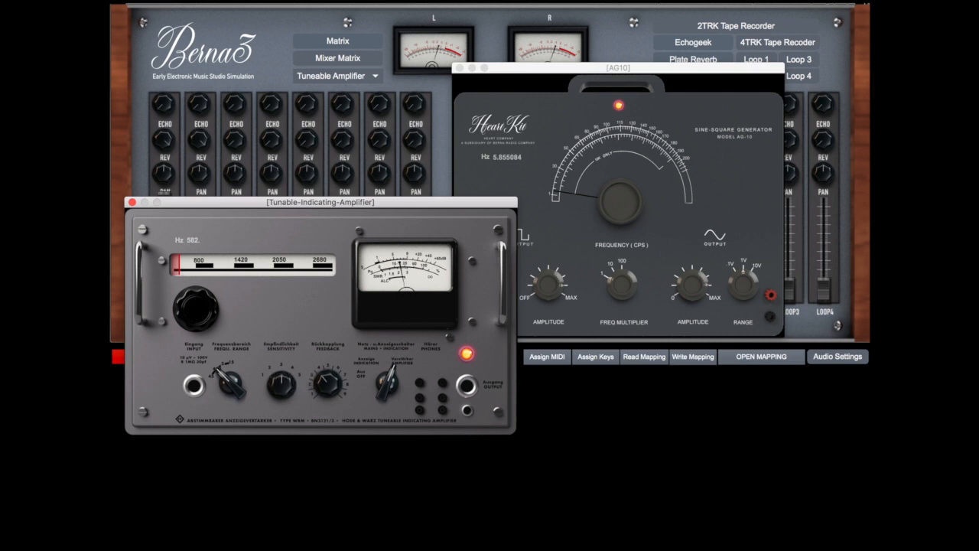
{"action": "left_click_drag", "start_coordinate": [205, 264], "coordinate": [324, 277]}
Return the amplifier to its lowest frequency range and tune it down to about 95 Hz
{"action": "left_click", "coordinate": [224, 373]}
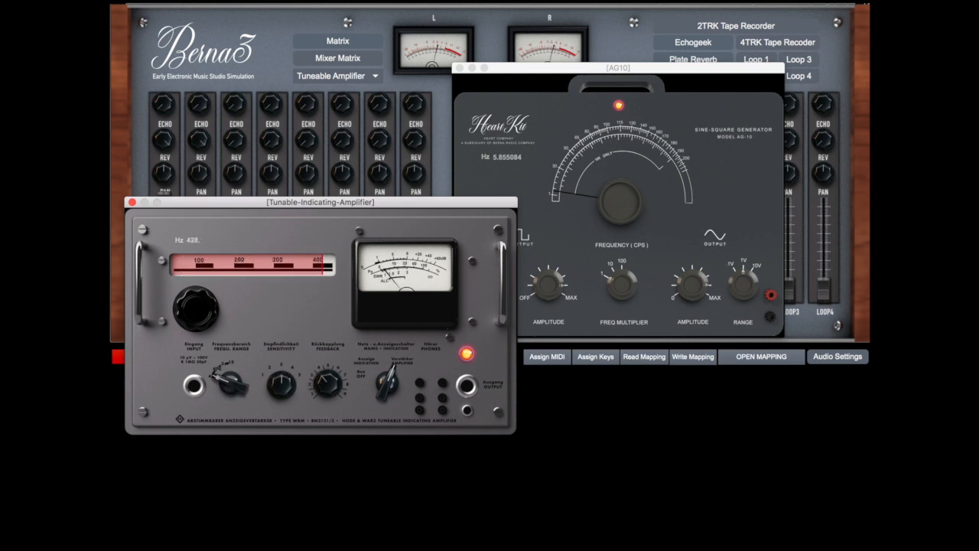
{"action": "mouse_move", "coordinate": [328, 274]}
{"action": "left_mouse_down"}
{"action": "mouse_move", "coordinate": [199, 272]}
{"action": "mouse_move", "coordinate": [334, 272]}
{"action": "left_mouse_up"}
{"action": "left_click_drag", "start_coordinate": [318, 274], "coordinate": [192, 274]}
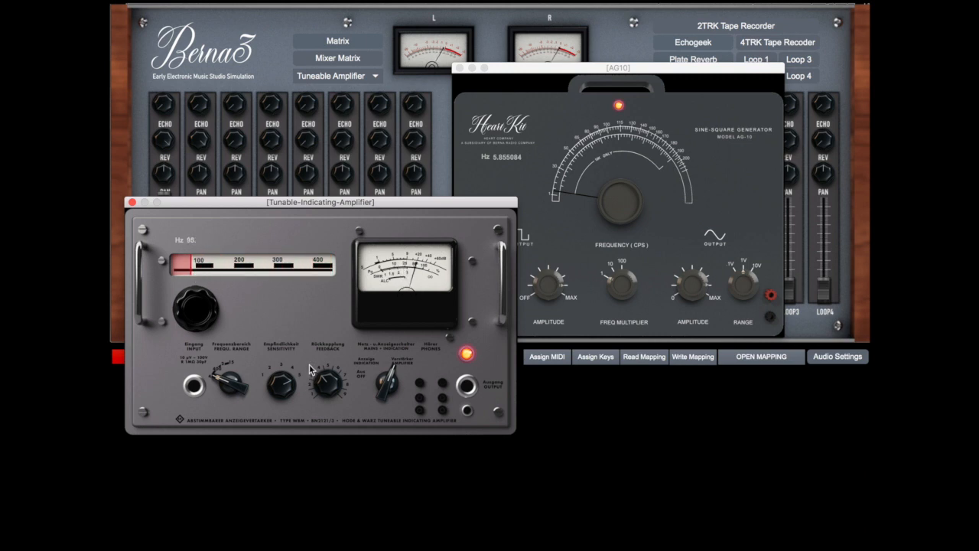
Readjust the Tuneable Amplifier's feedback and switch the amplifier off
{"action": "left_click_drag", "start_coordinate": [328, 383], "coordinate": [327, 387]}
{"action": "left_click_drag", "start_coordinate": [400, 374], "coordinate": [398, 423]}
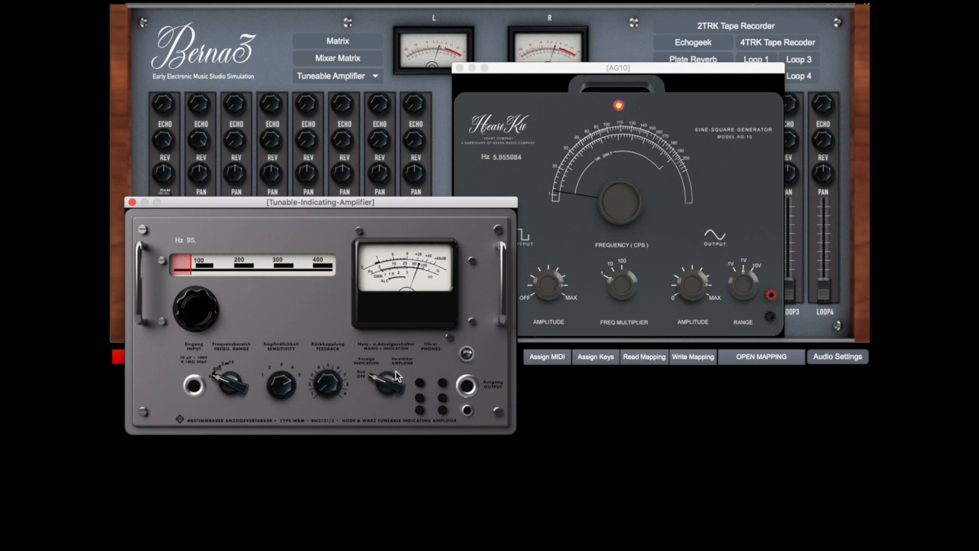
Close the Tuneable Amplifier and patch AG10 Square Out into Frequency Analyzer In and the Frequency Analyzer output into Mixer CH1
{"action": "left_click", "coordinate": [131, 203]}
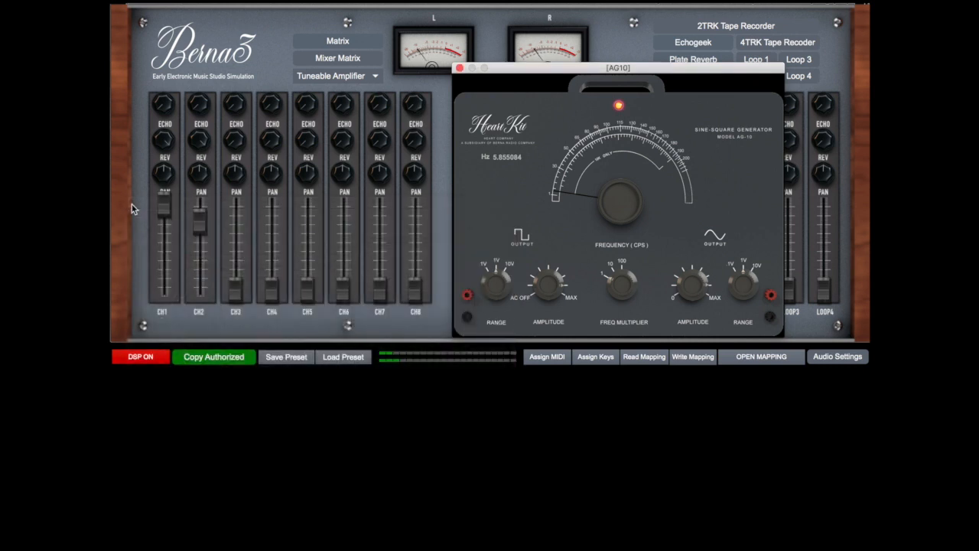
{"action": "left_click", "coordinate": [325, 46]}
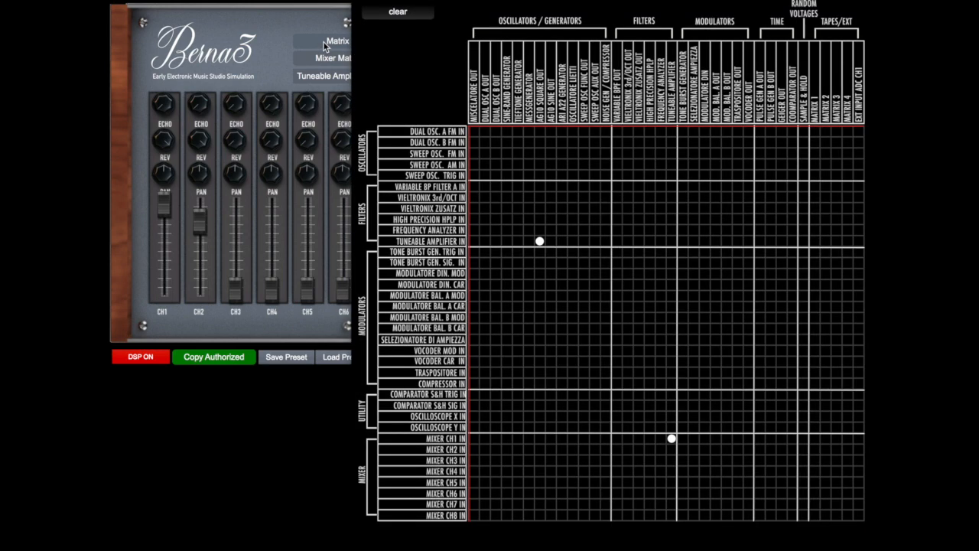
{"action": "left_click", "coordinate": [539, 230]}
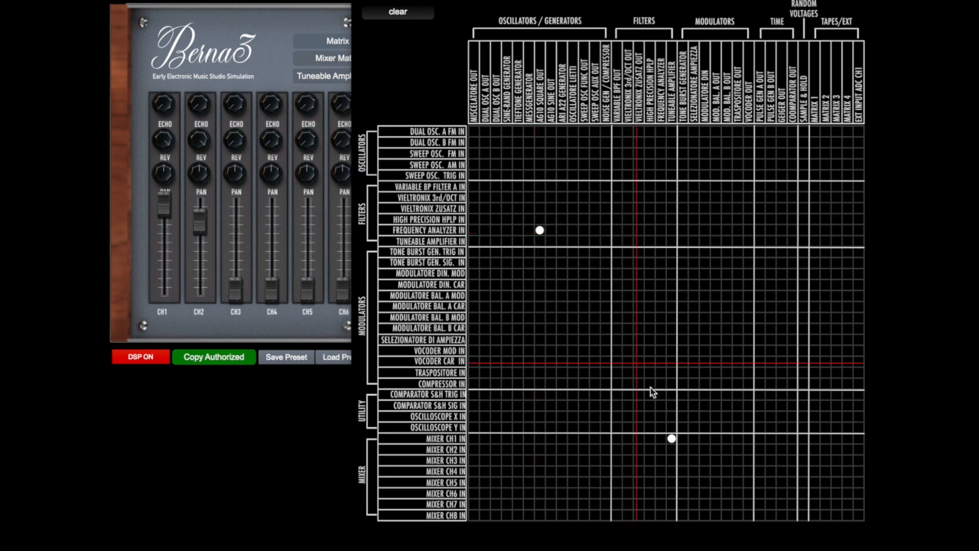
{"action": "left_click", "coordinate": [660, 439]}
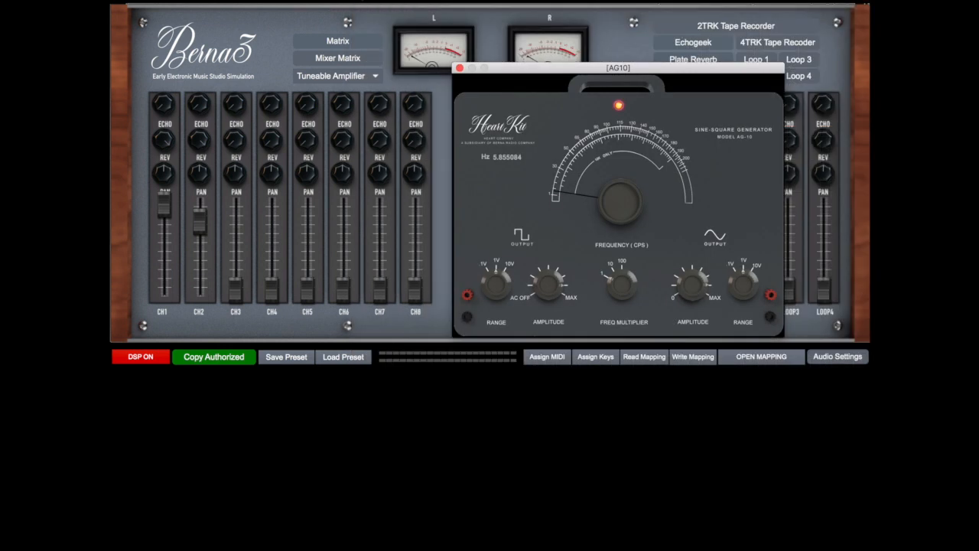
Open the Frequency Analyzer, place its window beside the AG10, and power it on
{"action": "left_click", "coordinate": [354, 76]}
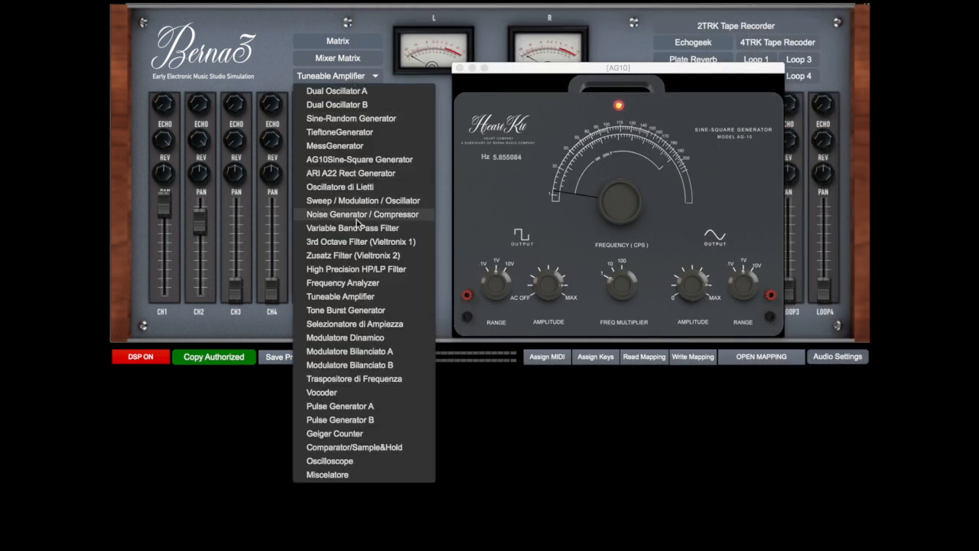
{"action": "left_click", "coordinate": [361, 283]}
{"action": "left_click_drag", "start_coordinate": [544, 82], "coordinate": [309, 36]}
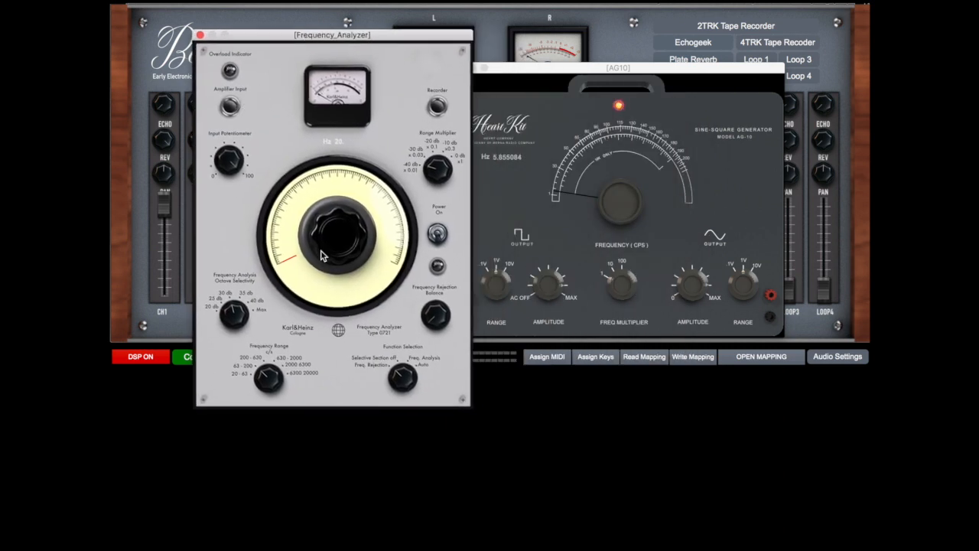
{"action": "left_click", "coordinate": [437, 233]}
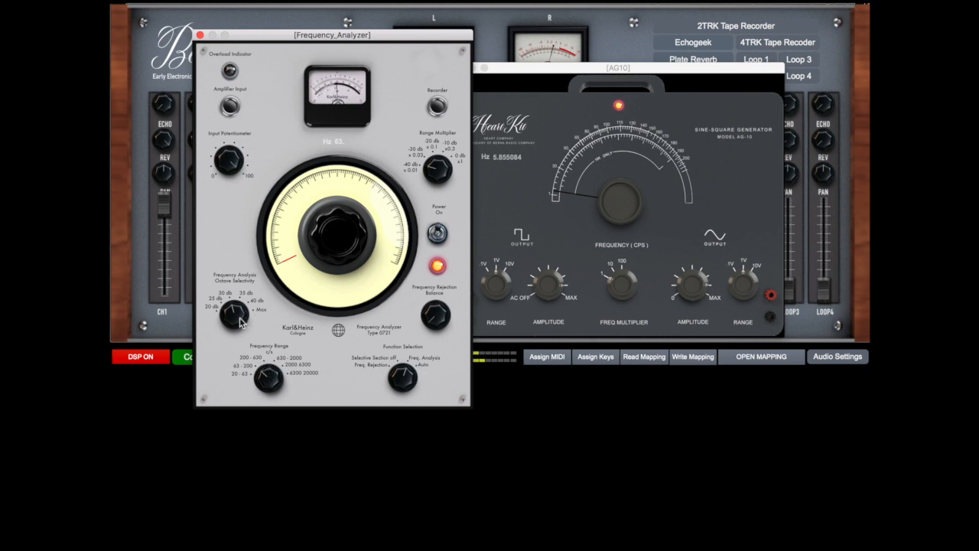
Readjust the Frequency Analyzer's octave selectivity and range multiplier and retune its main dial
{"action": "mouse_move", "coordinate": [240, 319]}
{"action": "left_mouse_down"}
{"action": "mouse_move", "coordinate": [240, 296]}
{"action": "mouse_move", "coordinate": [240, 329]}
{"action": "left_mouse_up"}
{"action": "left_click_drag", "start_coordinate": [438, 170], "coordinate": [439, 153]}
{"action": "left_click_drag", "start_coordinate": [282, 246], "coordinate": [283, 233]}
Switch the Frequency Analyzer to the 200–630 range and sweep its tuning, ending at about 218 Hz
{"action": "left_click_drag", "start_coordinate": [264, 376], "coordinate": [264, 366]}
{"action": "left_click_drag", "start_coordinate": [365, 191], "coordinate": [366, 251]}
{"action": "left_click_drag", "start_coordinate": [403, 377], "coordinate": [403, 366]}
{"action": "left_click_drag", "start_coordinate": [315, 197], "coordinate": [315, 218]}
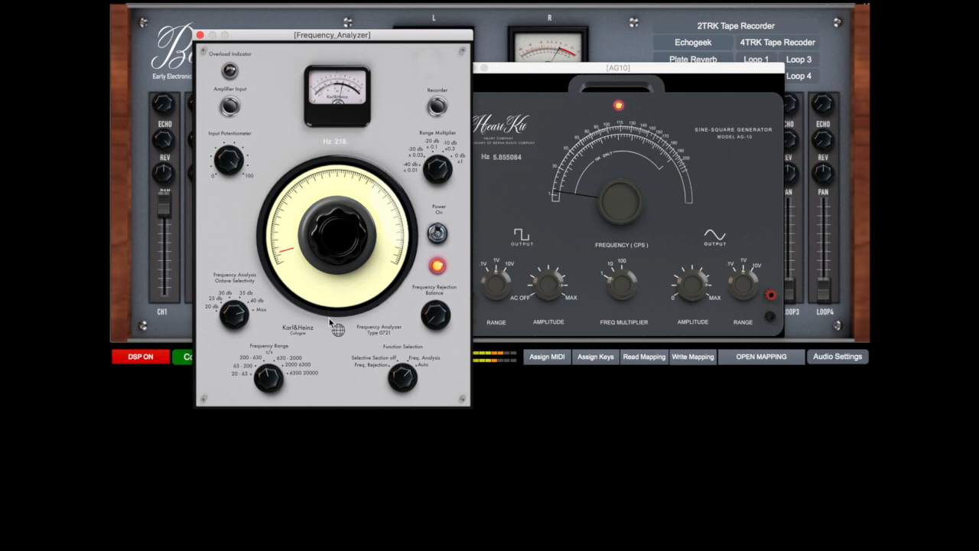
Return the Frequency Analyzer to the 63–200 range and raise the AG10 frequency to about 16.6 Hz
{"action": "left_click_drag", "start_coordinate": [270, 378], "coordinate": [270, 389]}
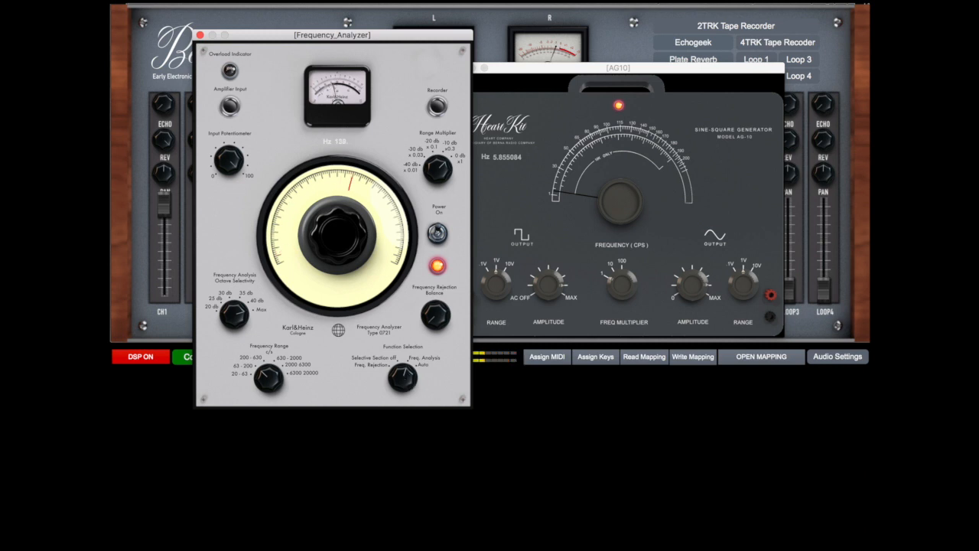
{"action": "left_click_drag", "start_coordinate": [604, 196], "coordinate": [604, 189]}
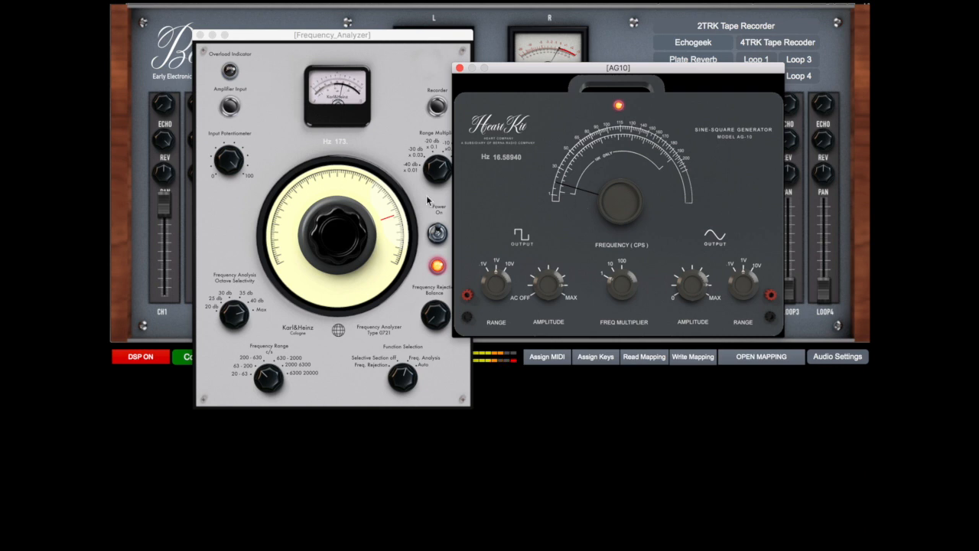
Sweep the Frequency Analyzer's tuning between about 101 and 187 Hz, adjusting how it picks out the harmonics
{"action": "left_click", "coordinate": [380, 214]}
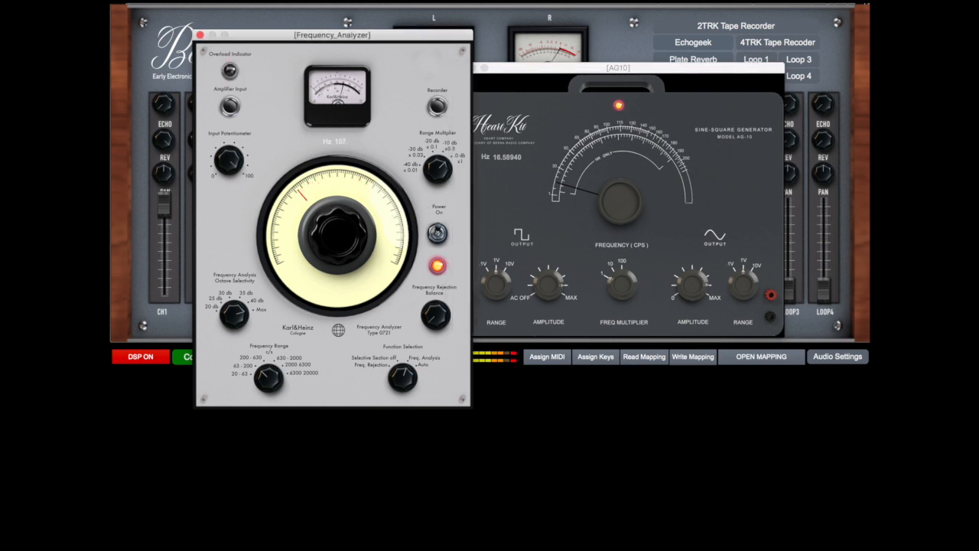
{"action": "left_click", "coordinate": [173, 143]}
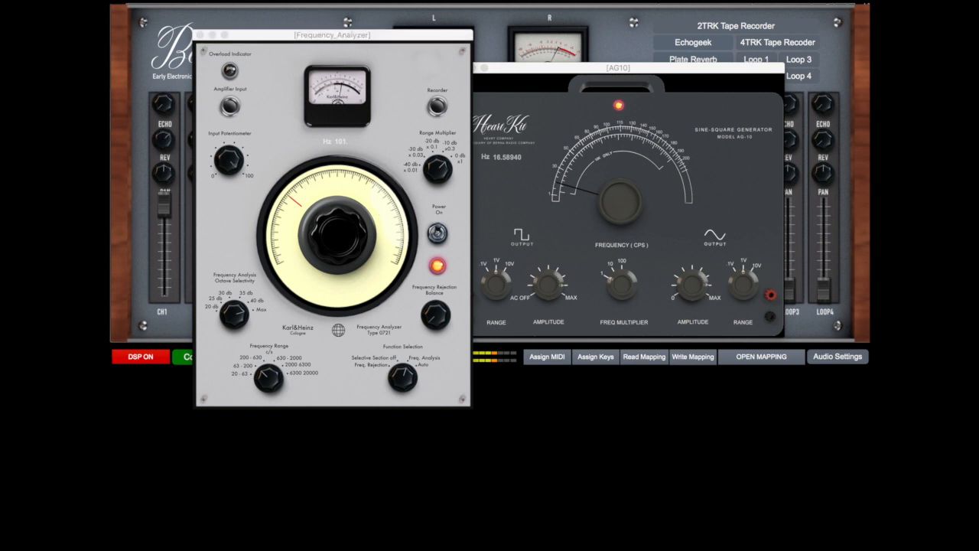
{"action": "left_click", "coordinate": [302, 190]}
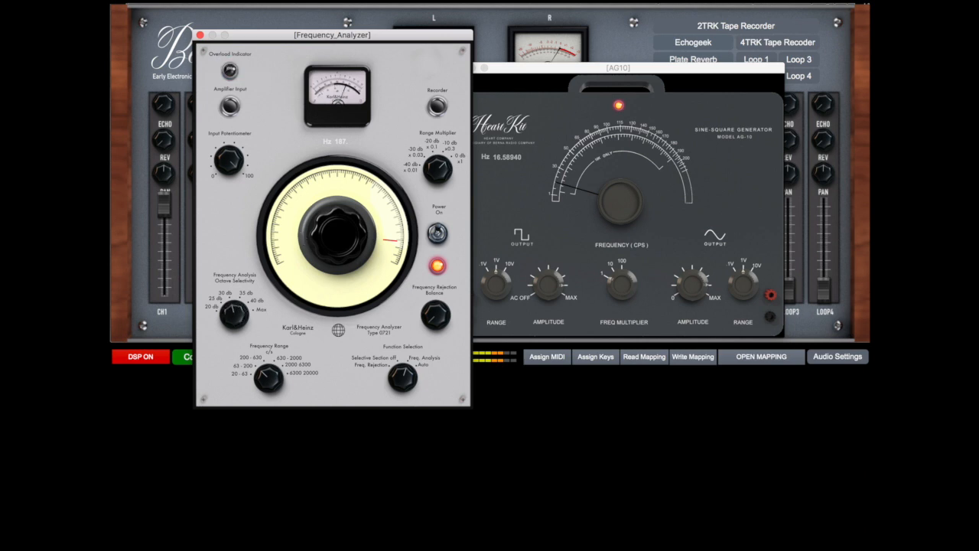
{"action": "left_click_drag", "start_coordinate": [337, 201], "coordinate": [337, 262]}
Raise the AG10 frequency to about 31.2 Hz and readjust the Frequency Analyzer's tuning and octave selectivity
{"action": "left_click_drag", "start_coordinate": [589, 188], "coordinate": [591, 187]}
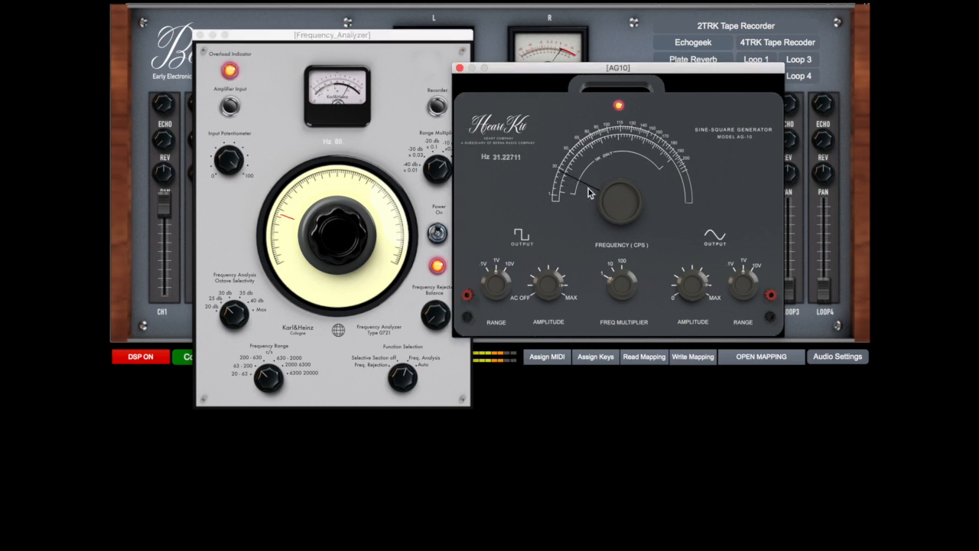
{"action": "mouse_move", "coordinate": [309, 233]}
{"action": "left_mouse_down"}
{"action": "mouse_move", "coordinate": [309, 182]}
{"action": "mouse_move", "coordinate": [313, 239]}
{"action": "left_mouse_up"}
{"action": "left_click_drag", "start_coordinate": [230, 322], "coordinate": [230, 314]}
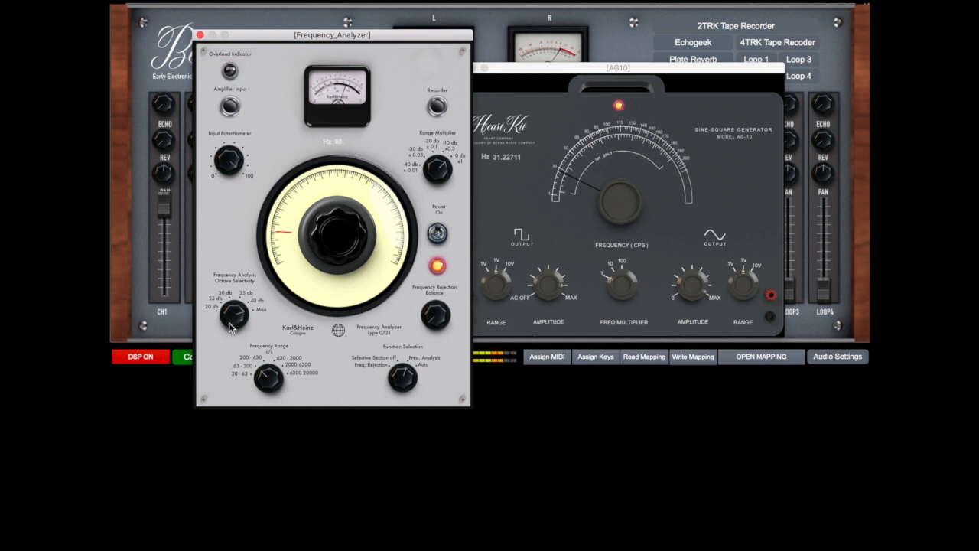
{"action": "mouse_move", "coordinate": [299, 241]}
{"action": "left_mouse_down"}
{"action": "mouse_move", "coordinate": [298, 189]}
{"action": "mouse_move", "coordinate": [298, 236]}
{"action": "left_mouse_up"}
Move the Frequency Analyzer aside, close the AG10 window, and tune the analyzer down to about 72 Hz
{"action": "left_click_drag", "start_coordinate": [230, 38], "coordinate": [652, 24]}
{"action": "left_click", "coordinate": [459, 68]}
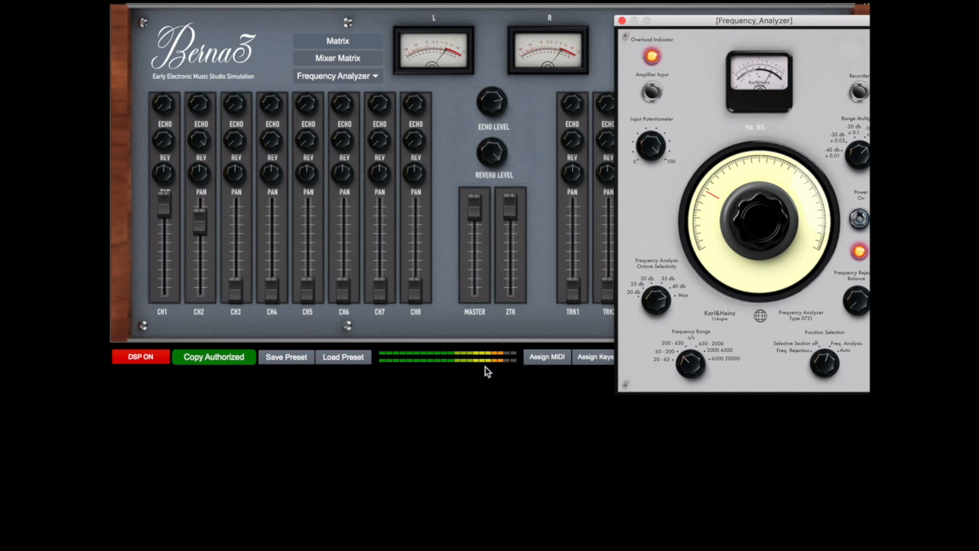
{"action": "left_click_drag", "start_coordinate": [712, 209], "coordinate": [711, 222]}
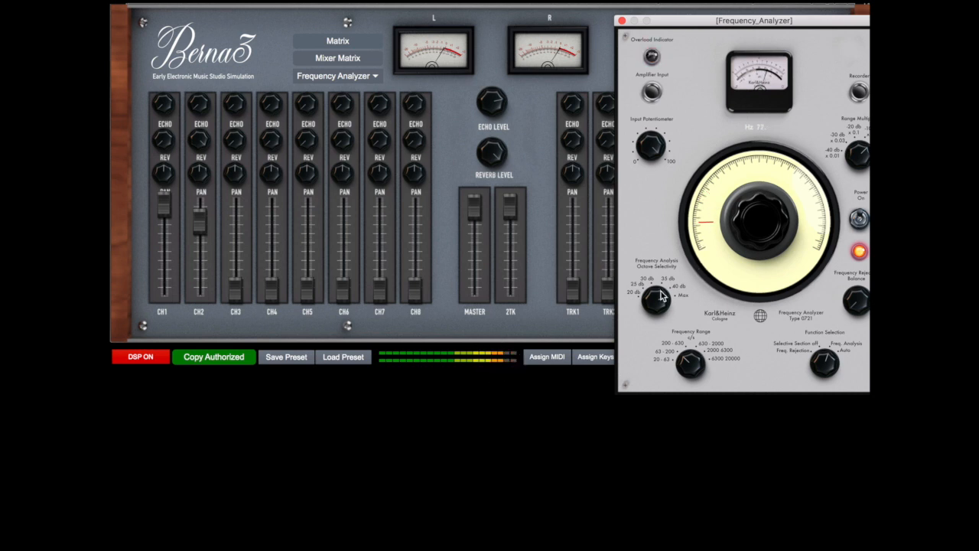
Set the Frequency Analyzer to Freq. Rejection, readjust its frequency range and tuning, and bring its whole window into view
{"action": "left_click", "coordinate": [690, 364]}
{"action": "left_click_drag", "start_coordinate": [694, 360], "coordinate": [695, 349]}
{"action": "mouse_move", "coordinate": [703, 233]}
{"action": "left_mouse_down"}
{"action": "mouse_move", "coordinate": [703, 147]}
{"action": "mouse_move", "coordinate": [703, 232]}
{"action": "left_mouse_up"}
{"action": "left_click_drag", "start_coordinate": [783, 20], "coordinate": [641, 2]}
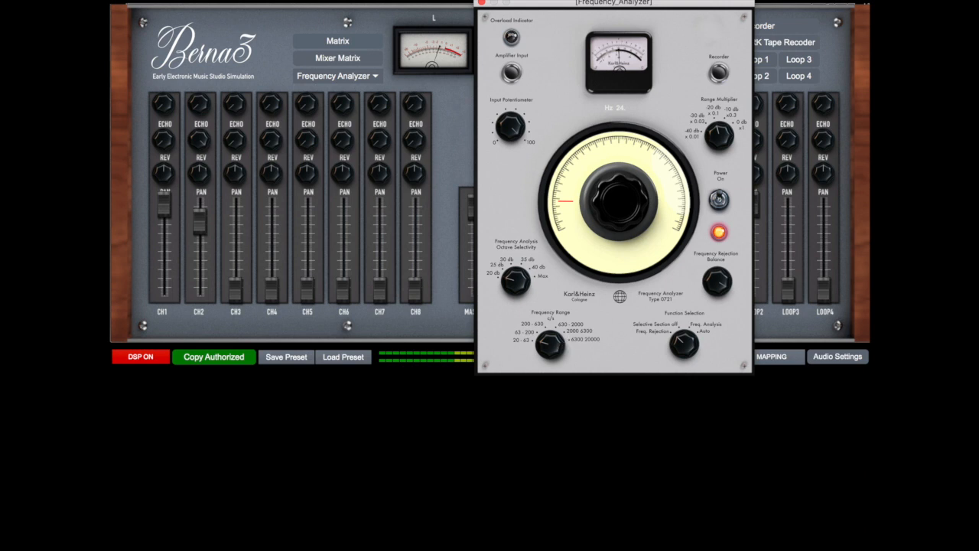
Sweep the Frequency Analyzer's tuning upward, switch the unit off, and close its window
{"action": "left_click_drag", "start_coordinate": [619, 202], "coordinate": [619, 169]}
{"action": "left_click", "coordinate": [719, 200]}
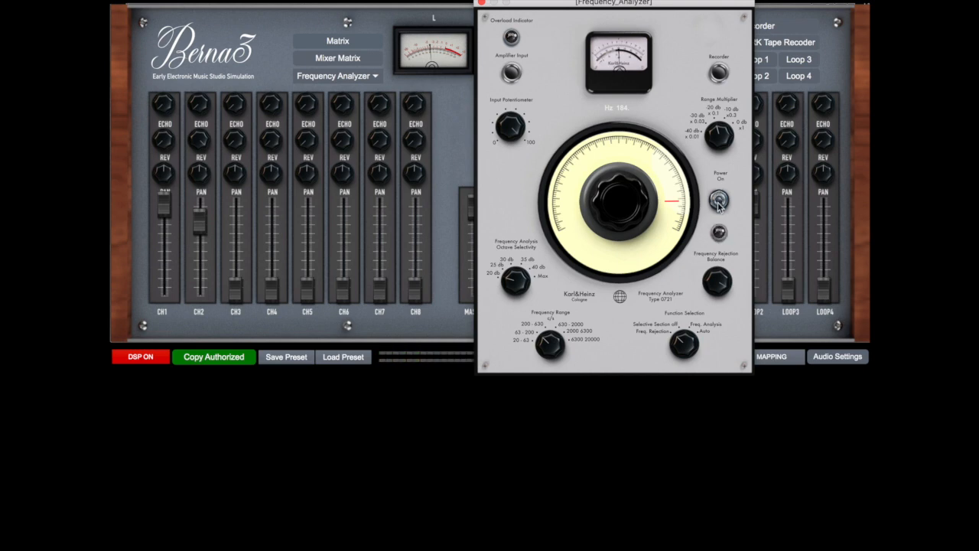
{"action": "left_click", "coordinate": [481, 3]}
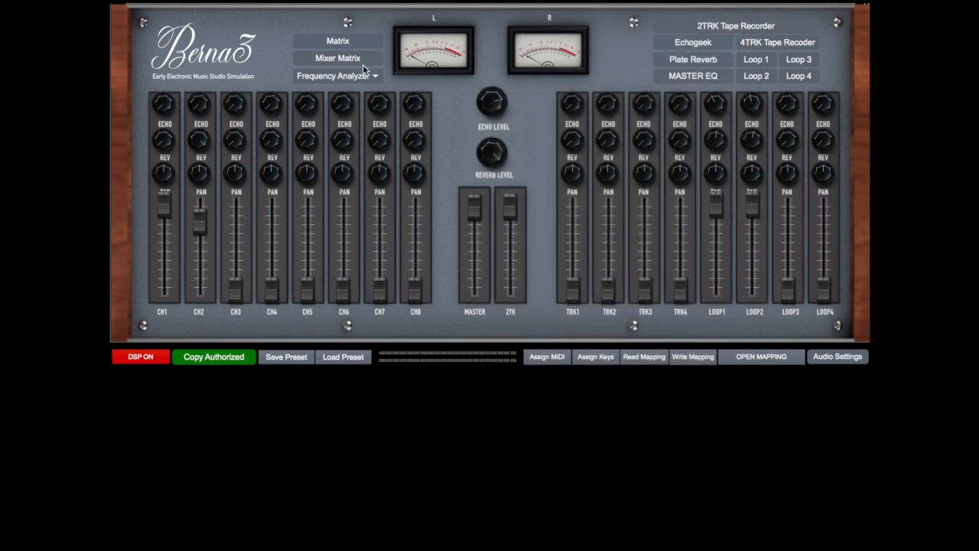
Clear all matrix connections and patch Geiger Out into Mixer CH1
{"action": "left_click", "coordinate": [341, 42]}
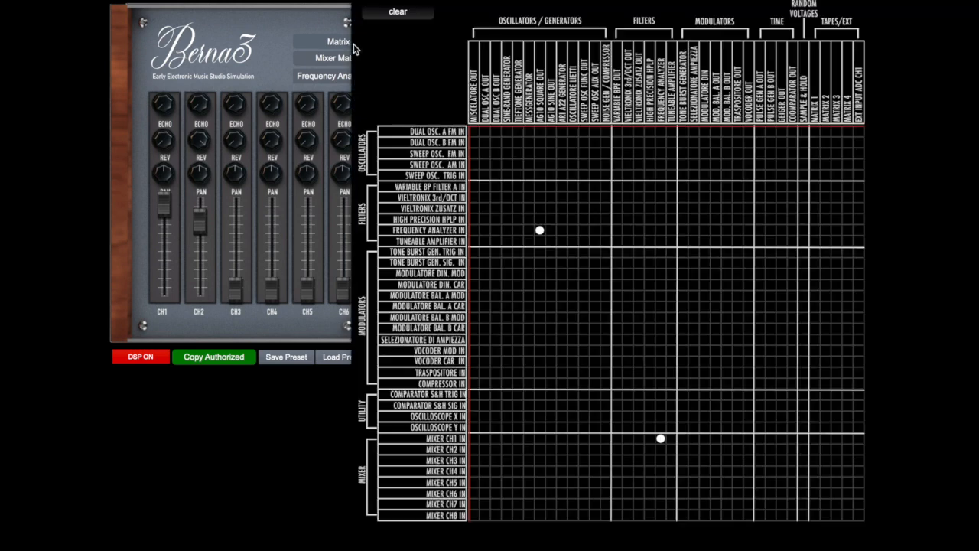
{"action": "left_click", "coordinate": [396, 17]}
{"action": "left_click", "coordinate": [330, 78]}
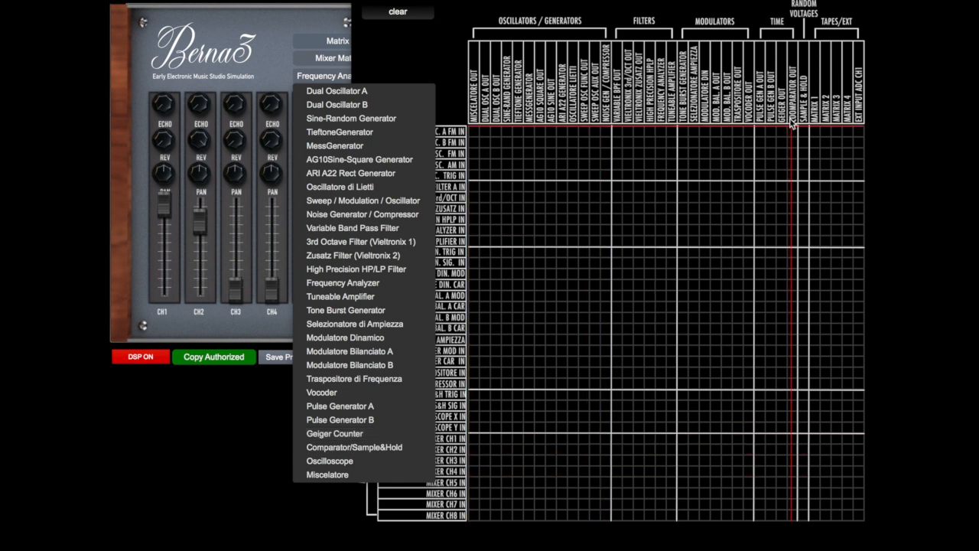
{"action": "left_click", "coordinate": [783, 442]}
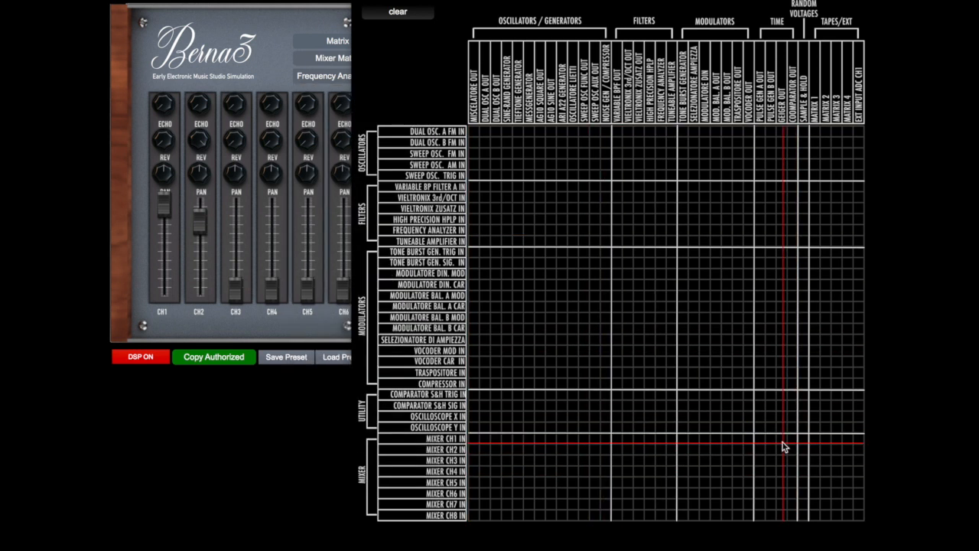
{"action": "left_click", "coordinate": [782, 440]}
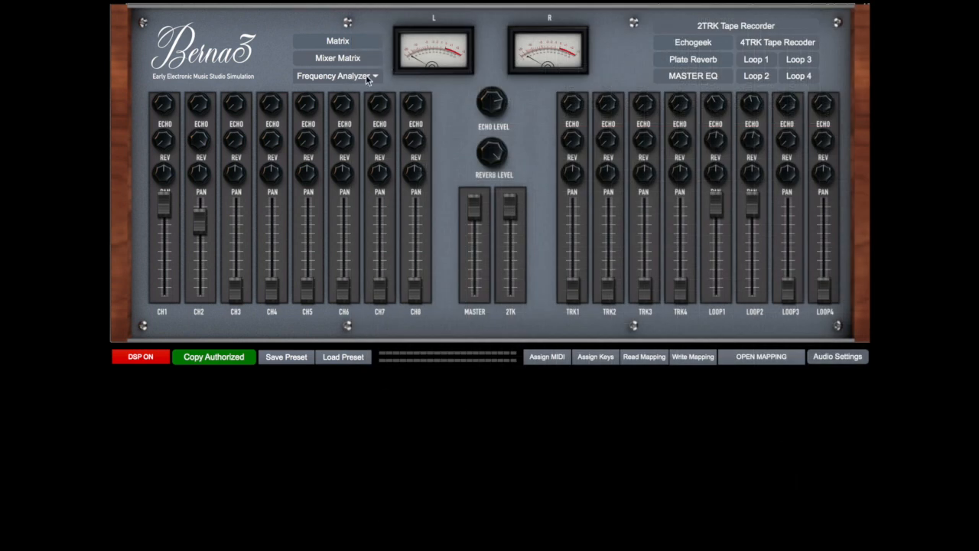
Open the Geiger Counter module and move its window fully into view
{"action": "left_click", "coordinate": [374, 76]}
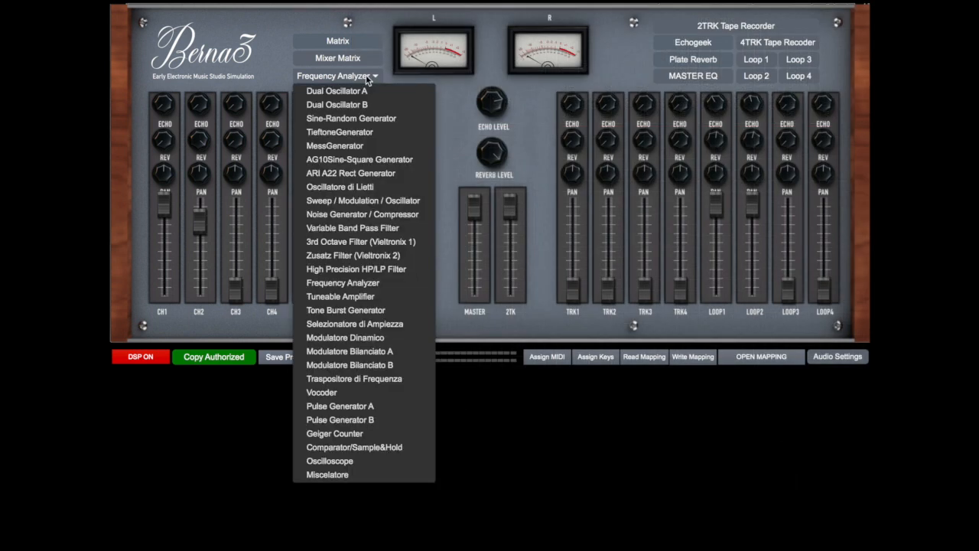
{"action": "left_click", "coordinate": [383, 435]}
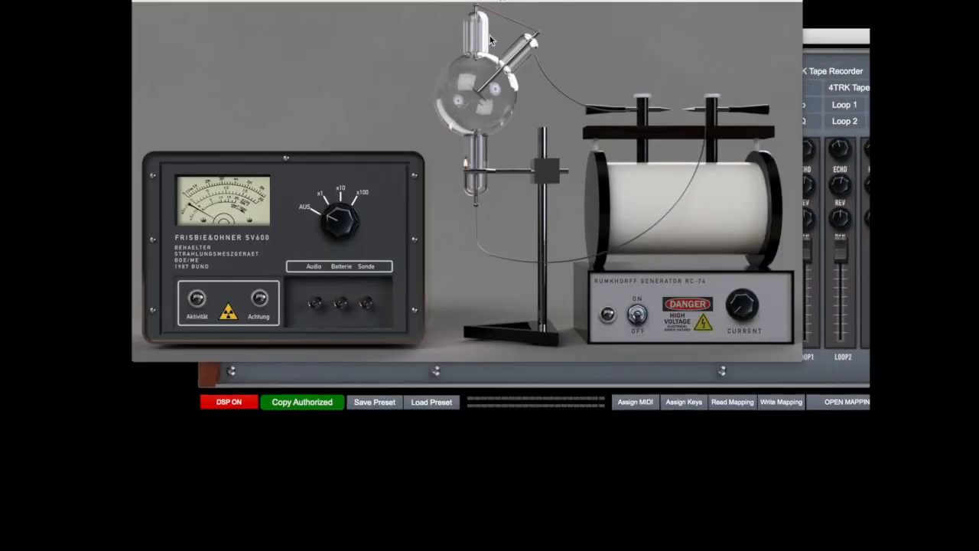
{"action": "left_click_drag", "start_coordinate": [376, 4], "coordinate": [426, 44]}
Set the Geiger counter to x1, switch on the Rumkhorff generator, and lower its current
{"action": "left_click", "coordinate": [386, 264]}
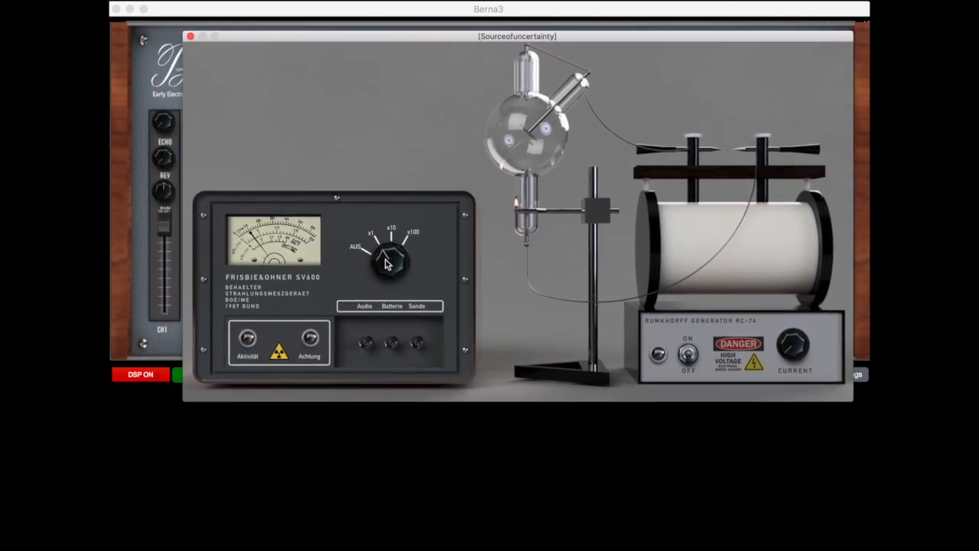
{"action": "left_click", "coordinate": [688, 353]}
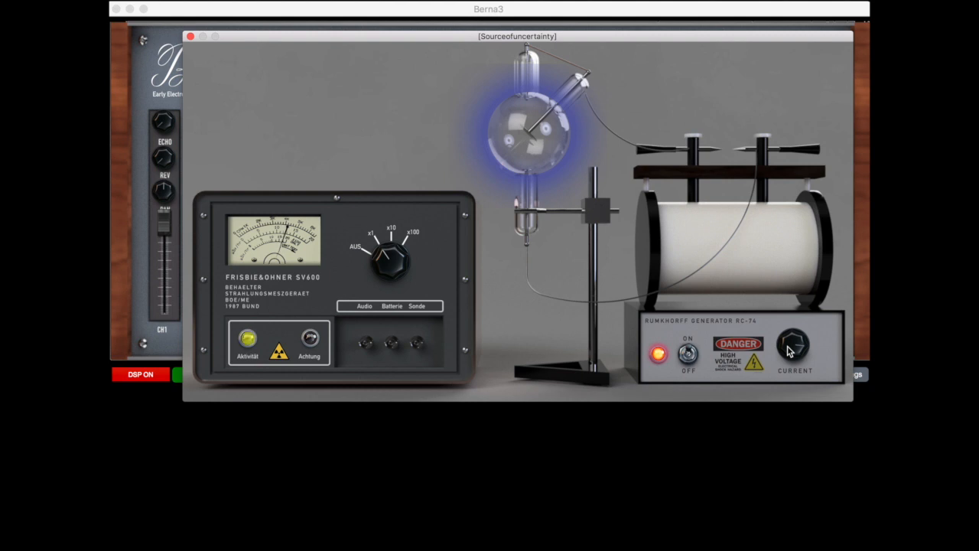
{"action": "left_click_drag", "start_coordinate": [788, 347], "coordinate": [788, 390]}
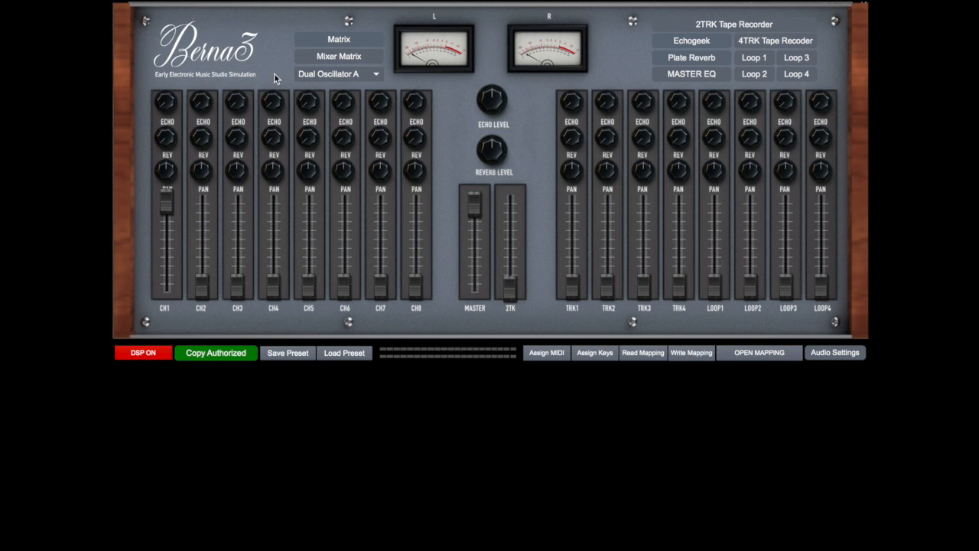
Open the Tone Burst Generator and move its window below the module selector
{"action": "left_click", "coordinate": [318, 77]}
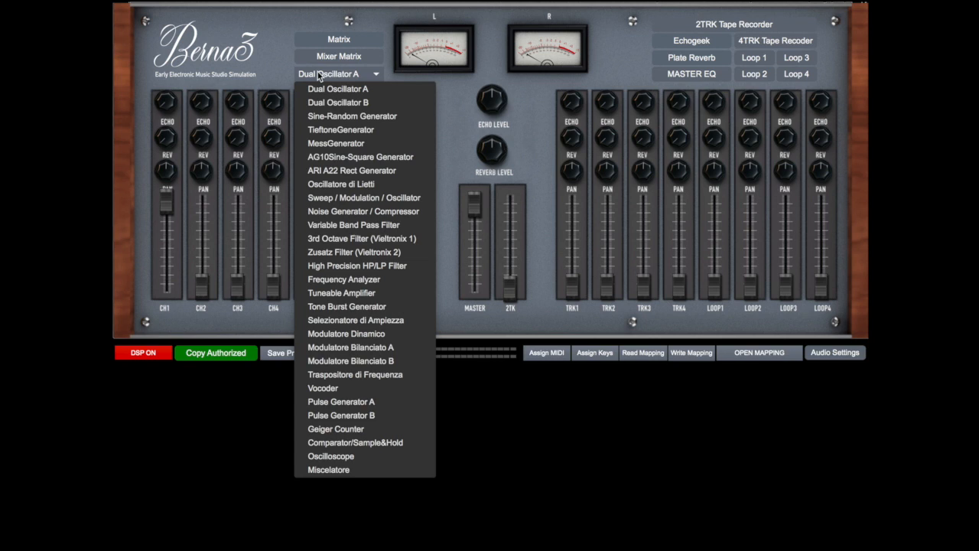
{"action": "left_click", "coordinate": [342, 306]}
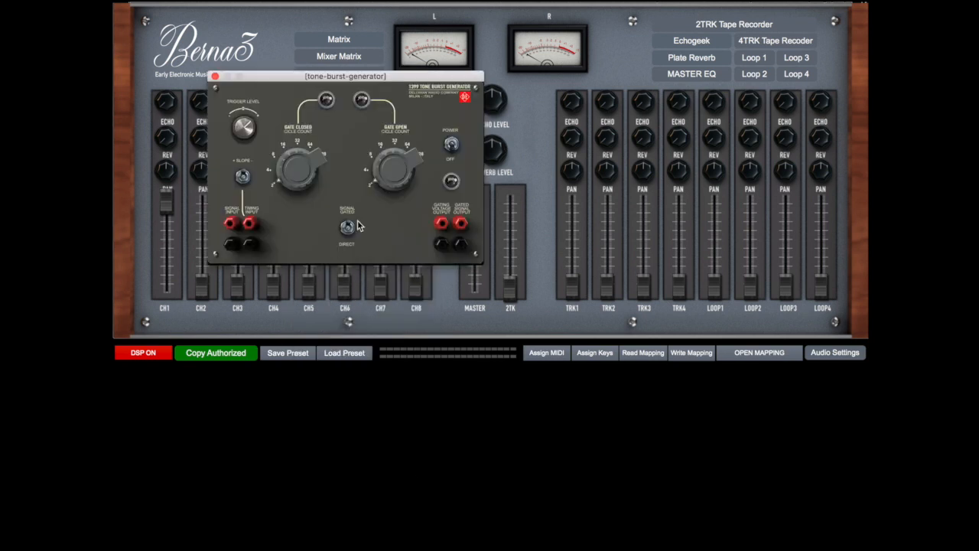
{"action": "left_click_drag", "start_coordinate": [326, 79], "coordinate": [384, 176]}
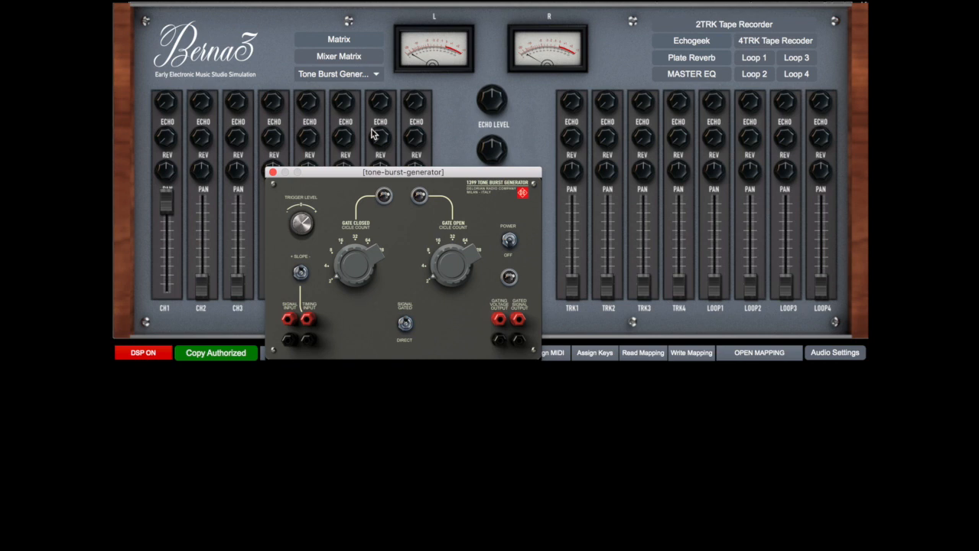
Open the TieftoneGenerator, power it on, raise its frequency, and close its window
{"action": "left_click", "coordinate": [354, 76]}
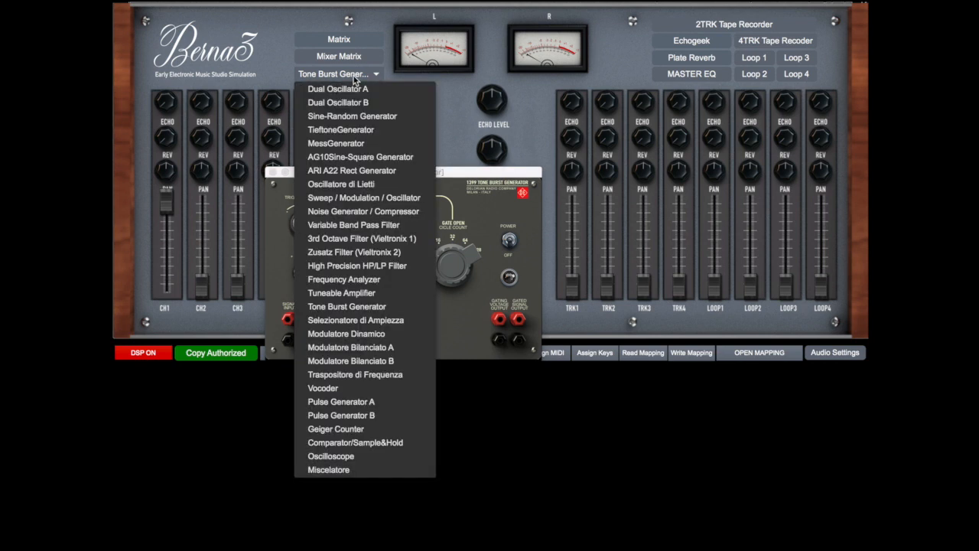
{"action": "left_click", "coordinate": [351, 129]}
{"action": "left_click", "coordinate": [228, 176]}
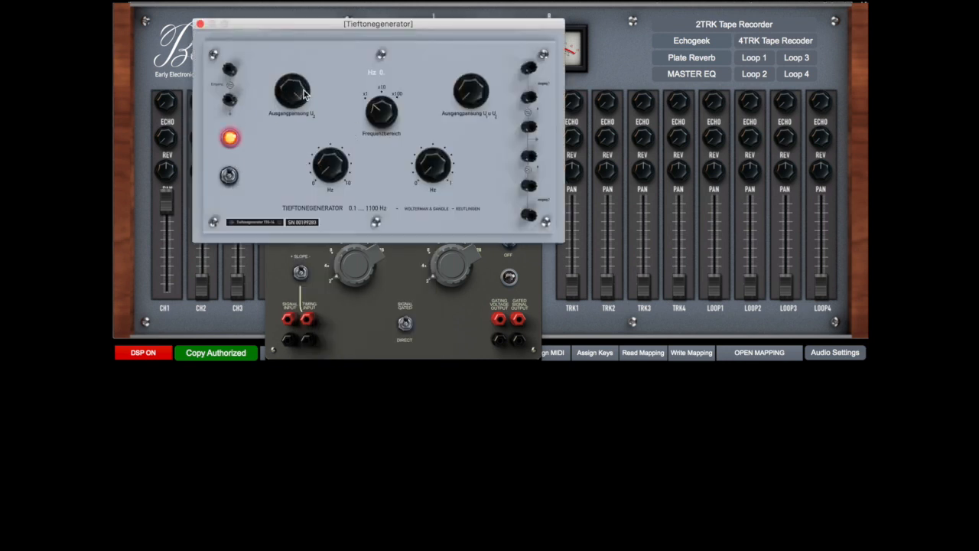
{"action": "left_click_drag", "start_coordinate": [341, 168], "coordinate": [329, 105]}
{"action": "left_click", "coordinate": [199, 25]}
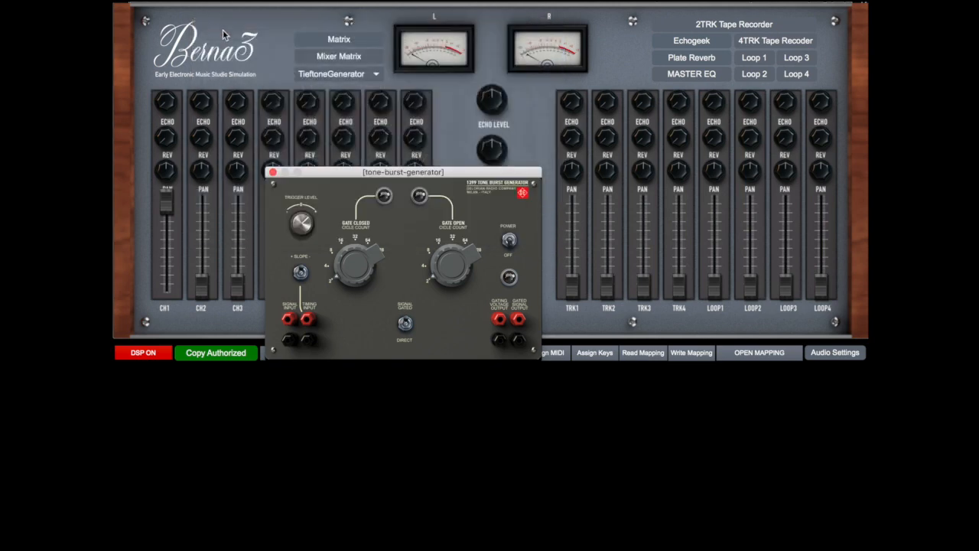
In the matrix, route Tieftone Generator and Pulse Gen A to the Tone Burst Generator's signal and trigger inputs, and its output to Mixer CH1
{"action": "left_click", "coordinate": [343, 43]}
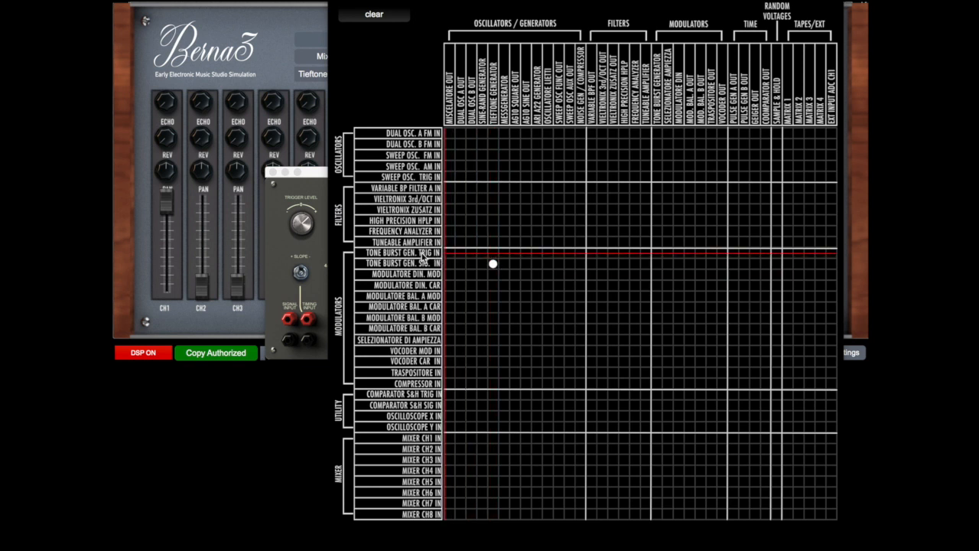
{"action": "left_click", "coordinate": [733, 253]}
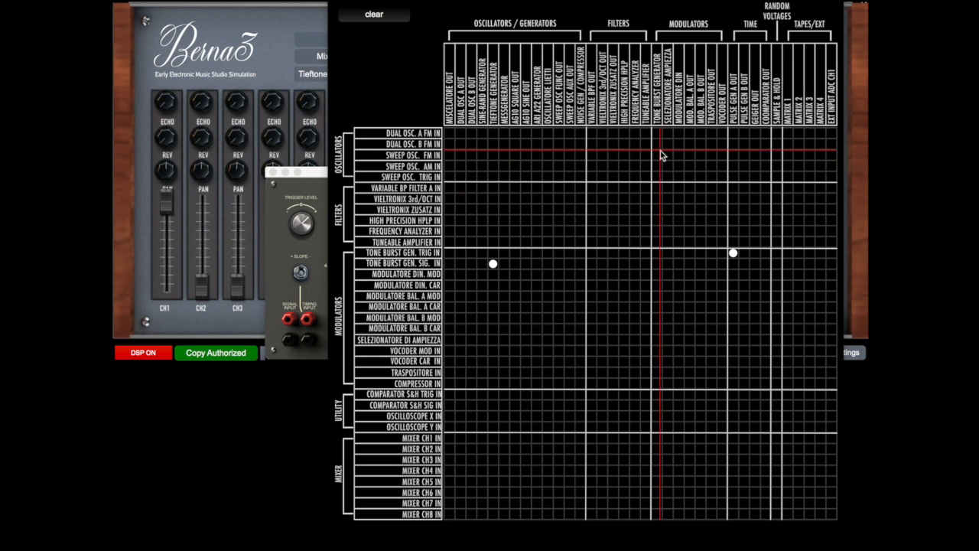
{"action": "left_click", "coordinate": [657, 438]}
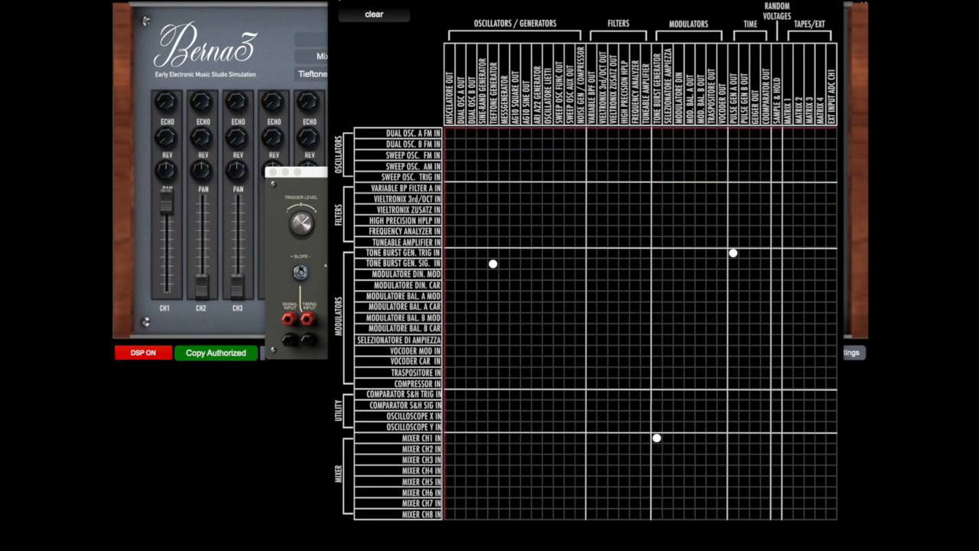
{"action": "left_click", "coordinate": [336, 0]}
Power on the Tone Burst Generator and Pulse Generator A, placing the pulse window beside the tone burst window
{"action": "left_click", "coordinate": [513, 240]}
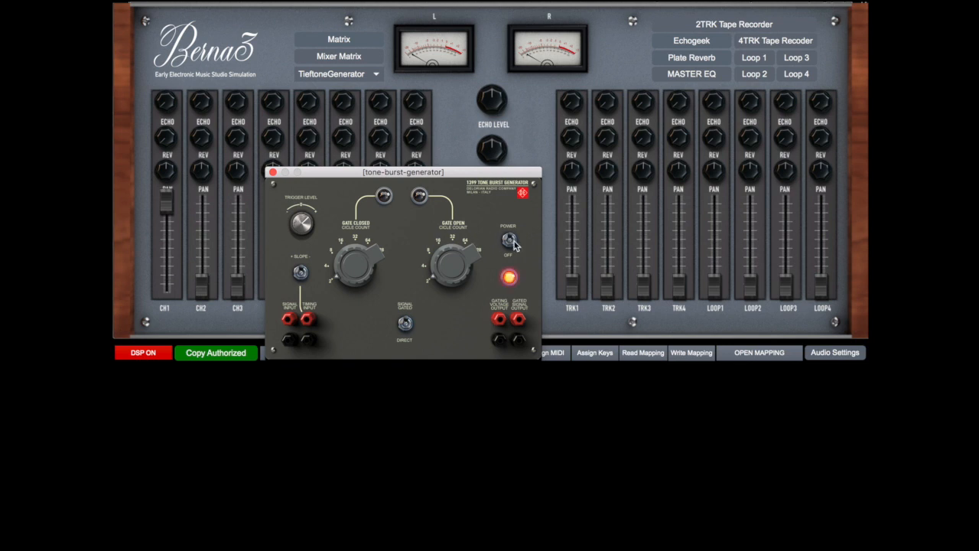
{"action": "left_click", "coordinate": [359, 74]}
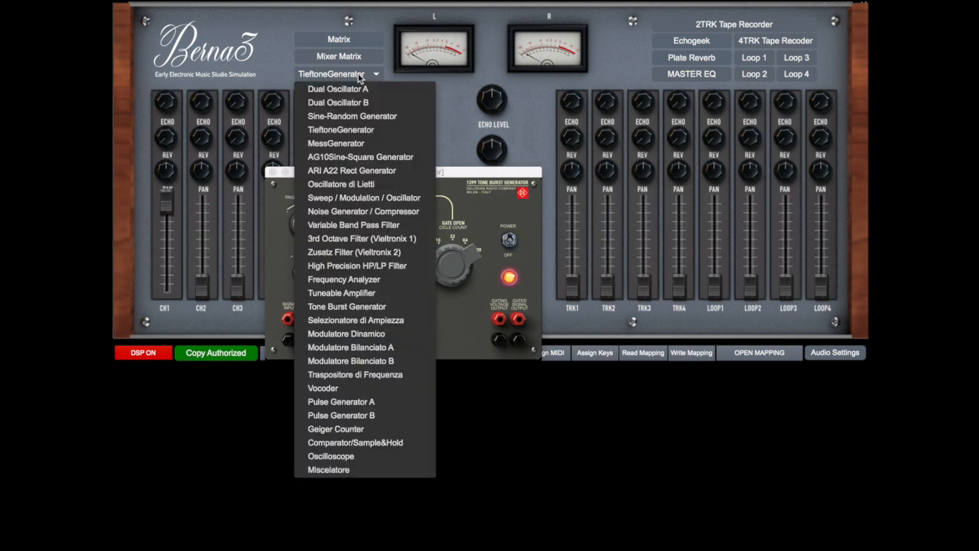
{"action": "left_click", "coordinate": [365, 401]}
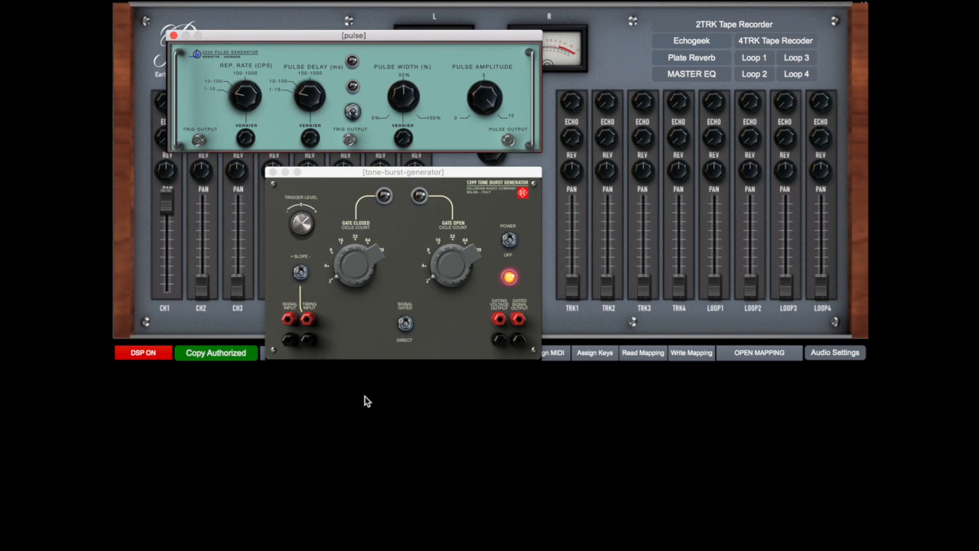
{"action": "left_click", "coordinate": [351, 112]}
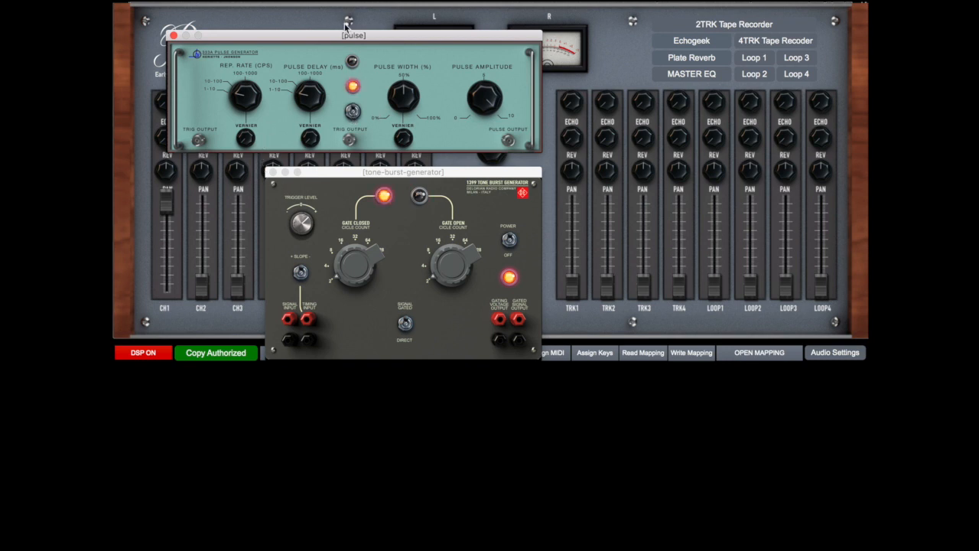
{"action": "left_click_drag", "start_coordinate": [339, 36], "coordinate": [705, 125]}
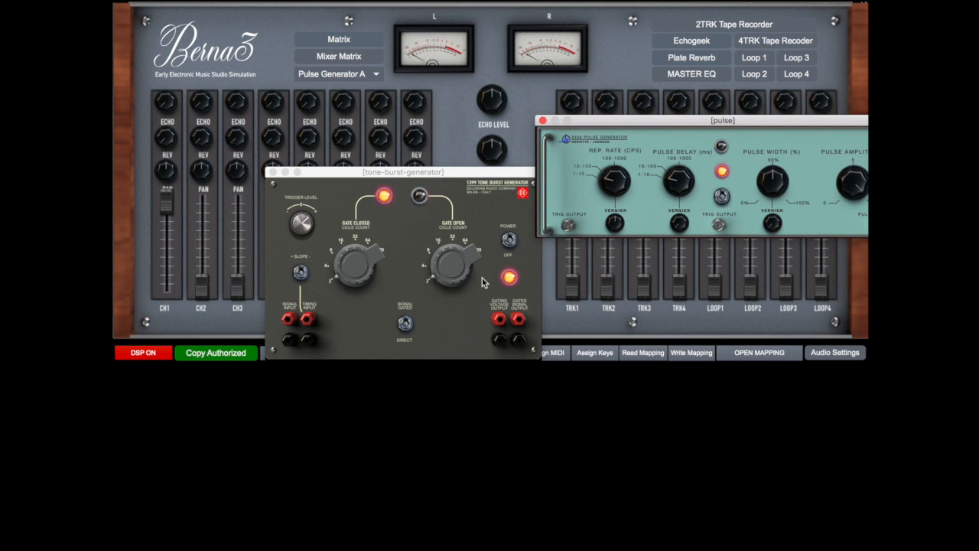
Vary the Tone Burst Generator's gate-closed cycle count and raise its gate-open cycle count
{"action": "left_click", "coordinate": [325, 295]}
{"action": "left_click_drag", "start_coordinate": [355, 265], "coordinate": [356, 255]}
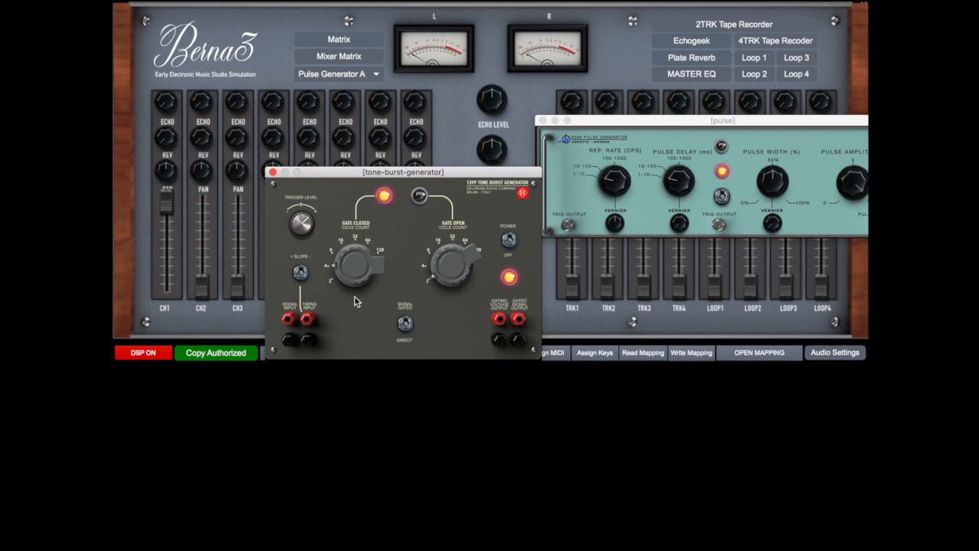
{"action": "left_click_drag", "start_coordinate": [436, 273], "coordinate": [436, 255]}
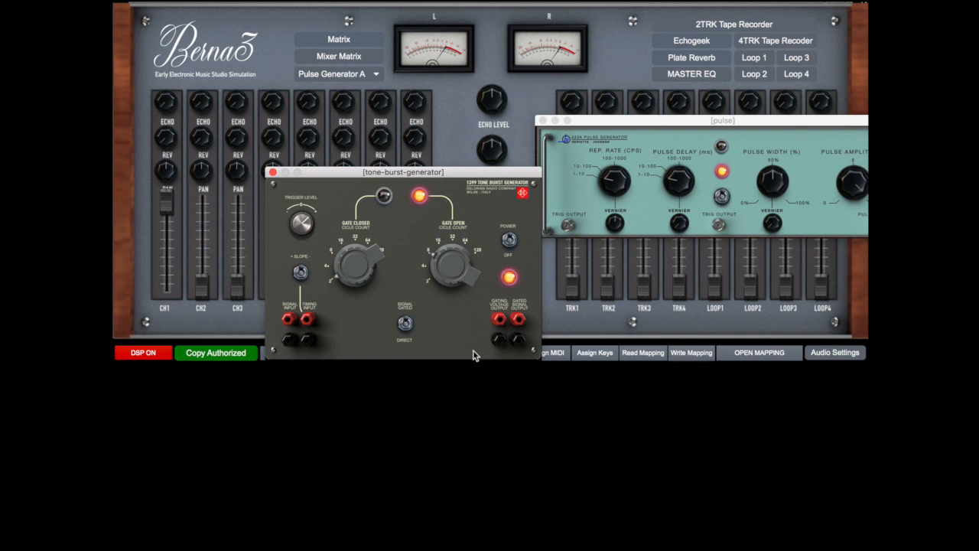
Power off Pulse Generator A and the Tone Burst Generator and close both module windows
{"action": "left_click", "coordinate": [631, 230]}
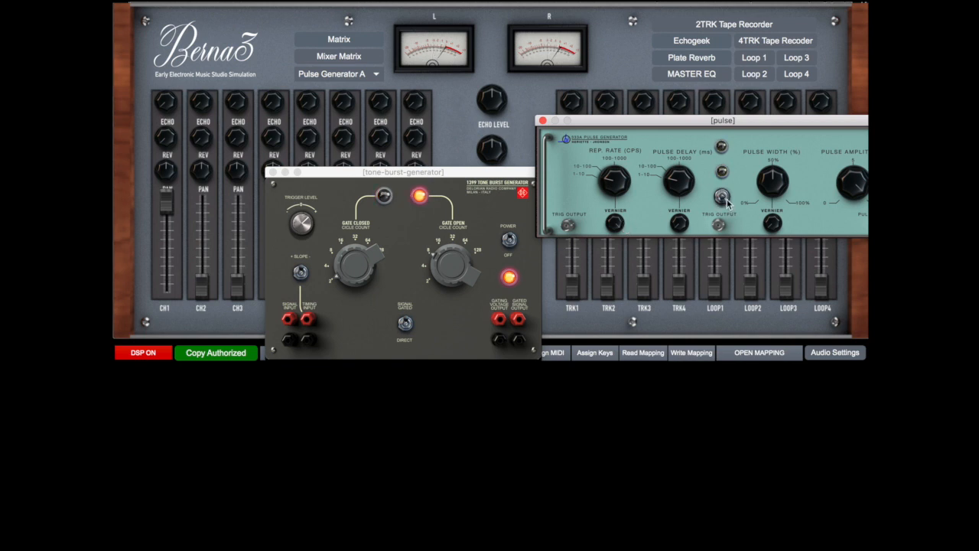
{"action": "left_click", "coordinate": [511, 242]}
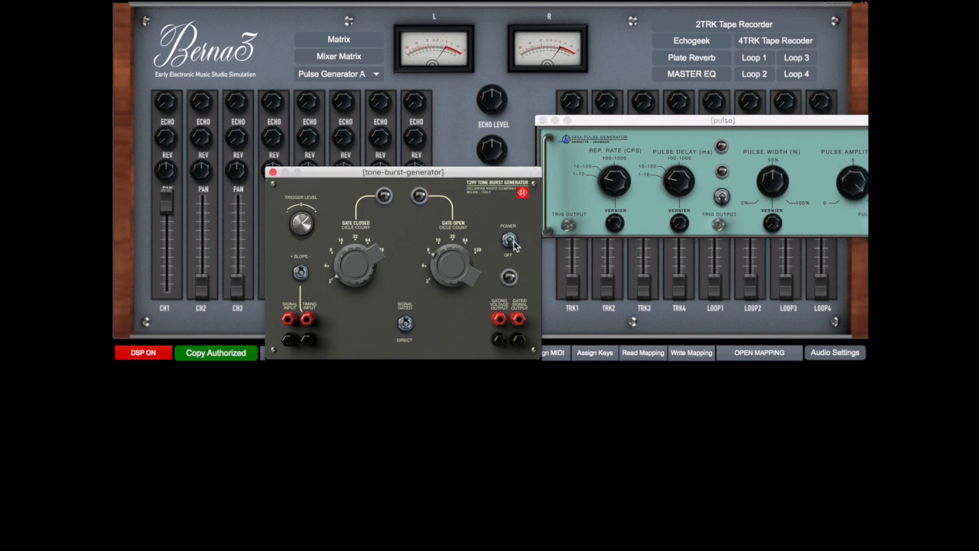
{"action": "left_click", "coordinate": [273, 172]}
{"action": "left_click", "coordinate": [543, 120]}
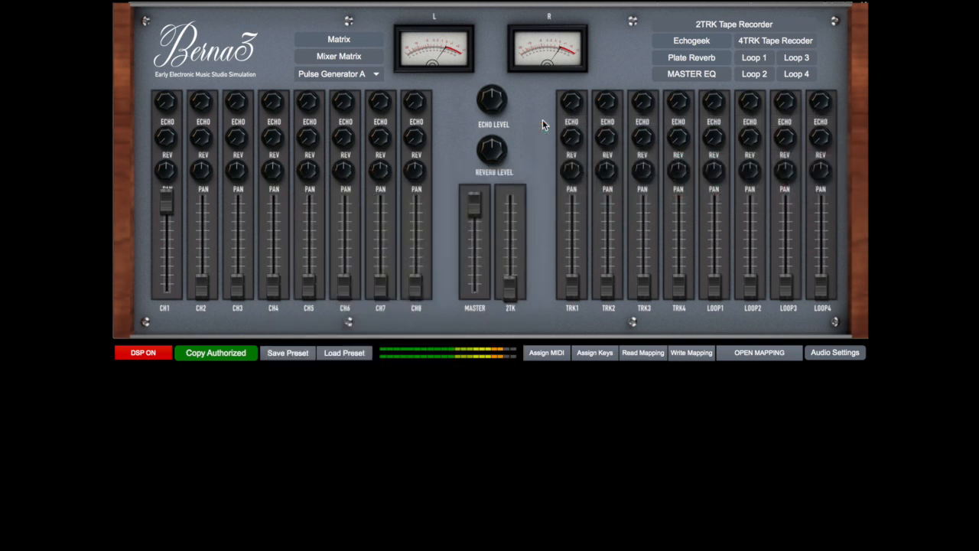
Clear the matrix and patch the noise generator through the variable band-pass filter and Selezionatore di Ampiezza to Mixer CH1
{"action": "left_click", "coordinate": [361, 39]}
{"action": "left_click", "coordinate": [375, 15]}
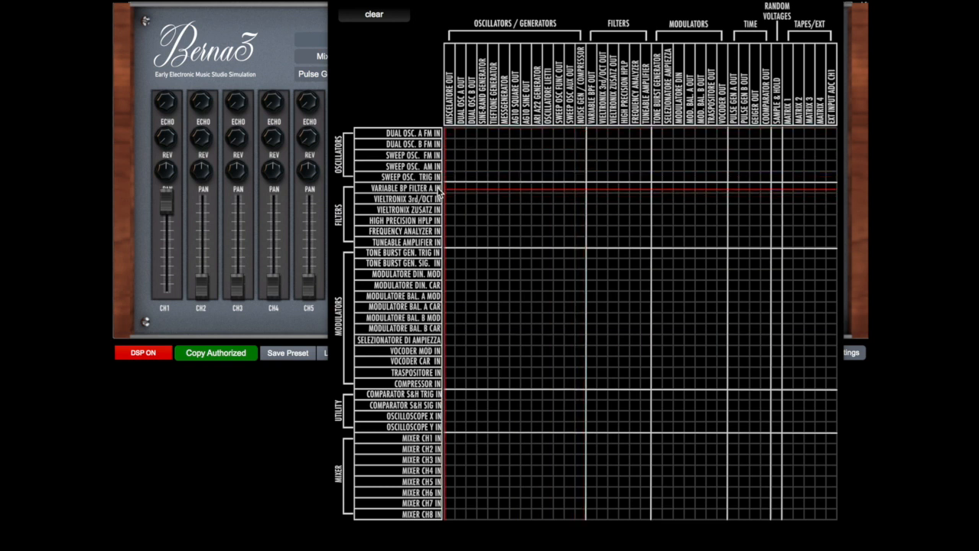
{"action": "left_click", "coordinate": [579, 188]}
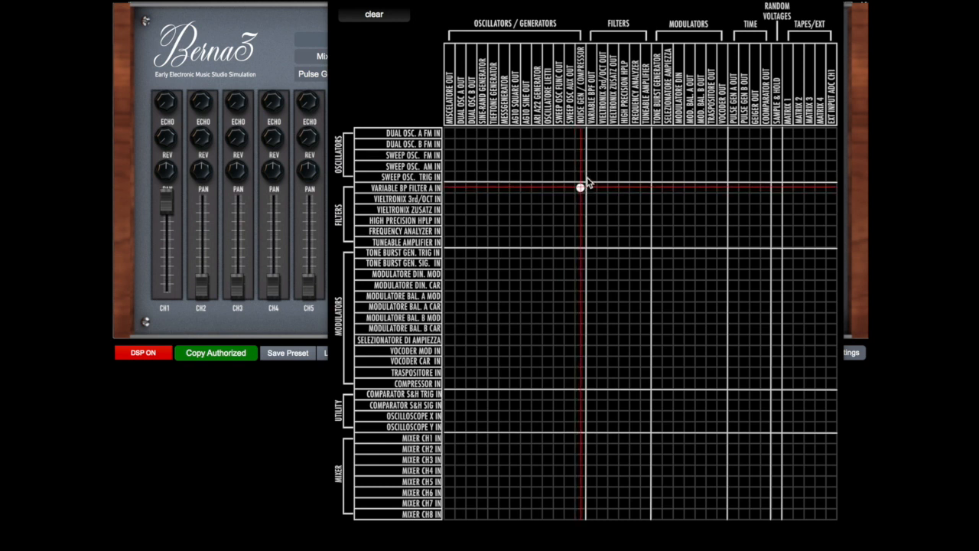
{"action": "left_click", "coordinate": [591, 341]}
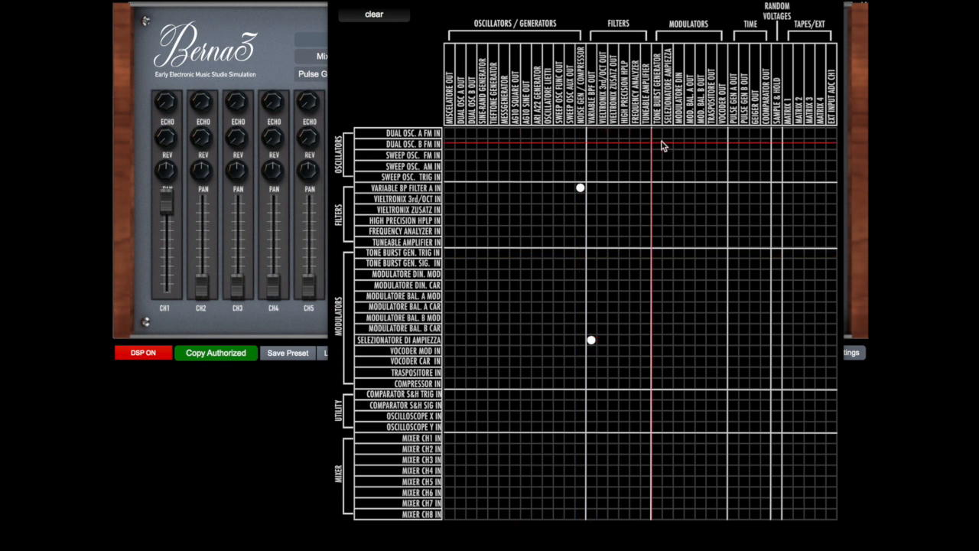
{"action": "left_click", "coordinate": [667, 438]}
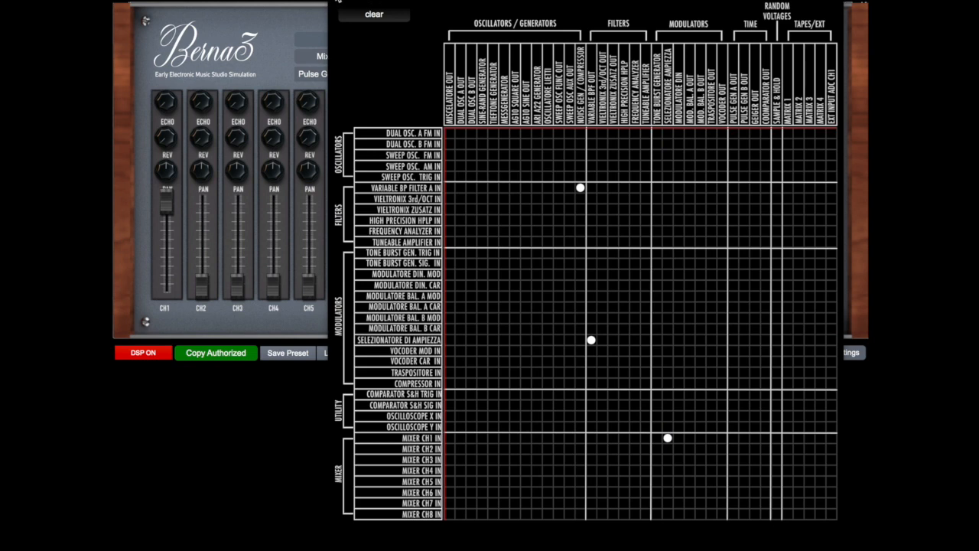
{"action": "left_click", "coordinate": [337, 0]}
Open the Noise Generator / Compressor, power it on, and close its window
{"action": "left_click", "coordinate": [333, 75]}
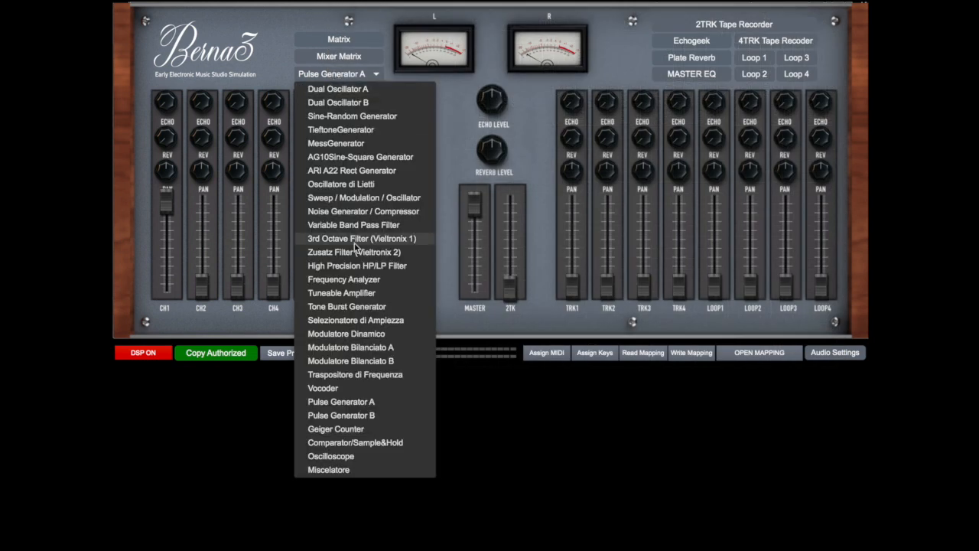
{"action": "left_click", "coordinate": [362, 211]}
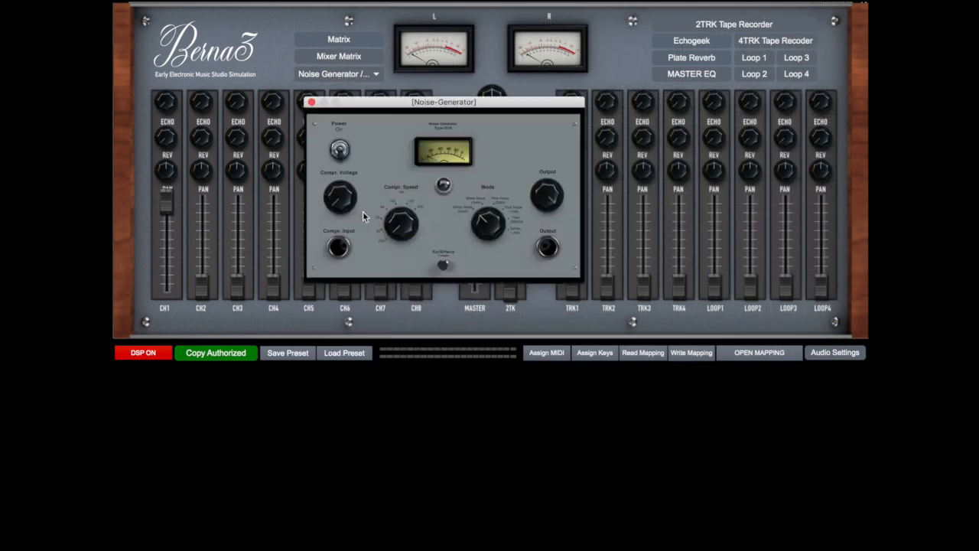
{"action": "left_click", "coordinate": [341, 151]}
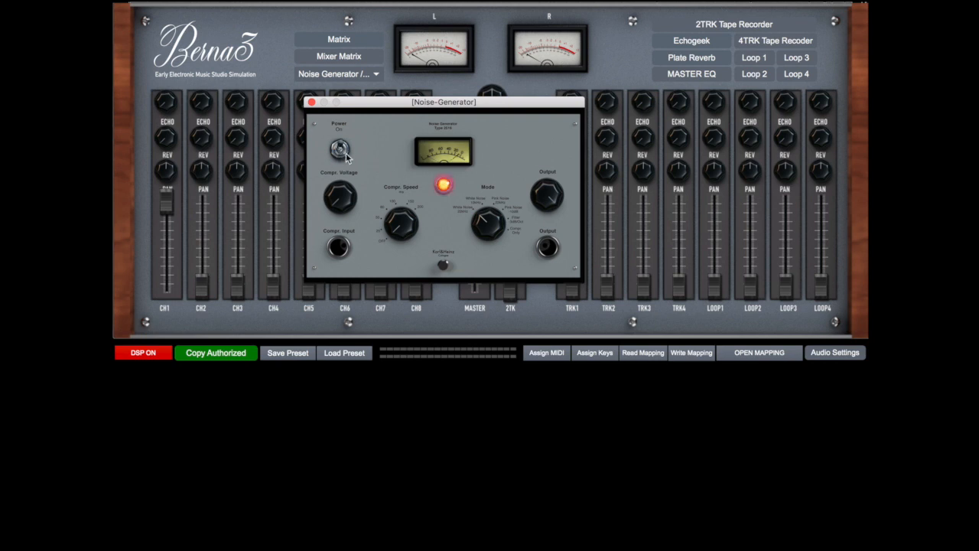
{"action": "left_click", "coordinate": [312, 102]}
Open the Variable Band Pass Filter, move its window clear of the module selector, and power it on
{"action": "left_click", "coordinate": [342, 74]}
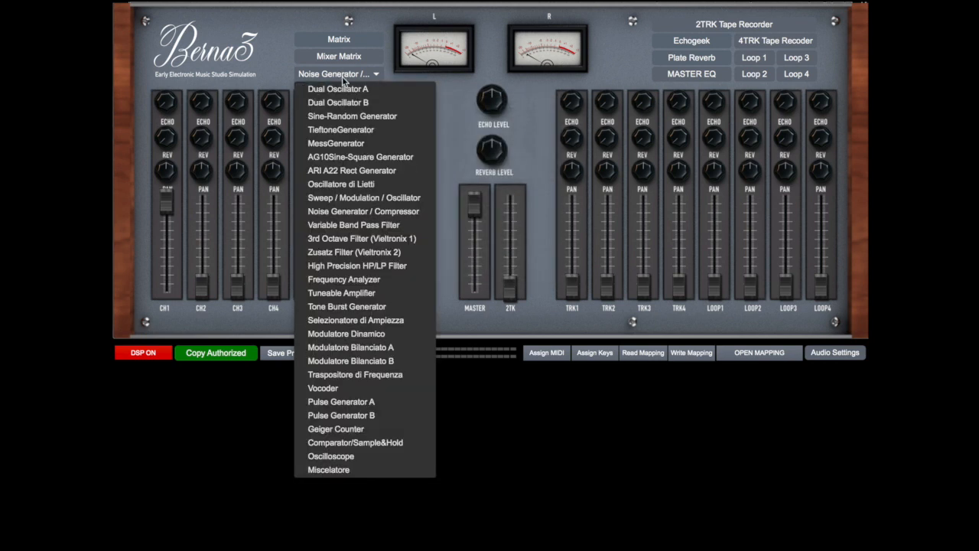
{"action": "left_click", "coordinate": [353, 223]}
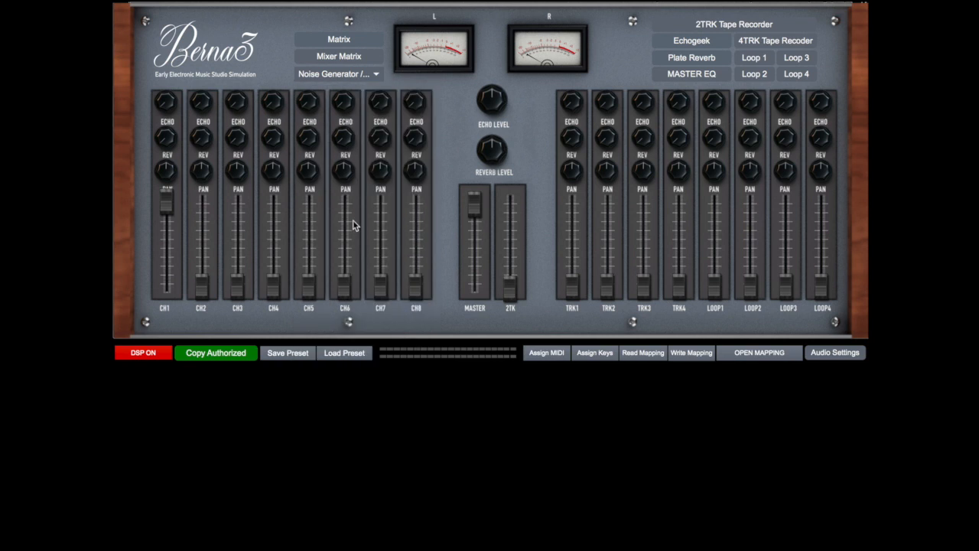
{"action": "left_click_drag", "start_coordinate": [353, 111], "coordinate": [557, 182]}
{"action": "left_click", "coordinate": [505, 320]}
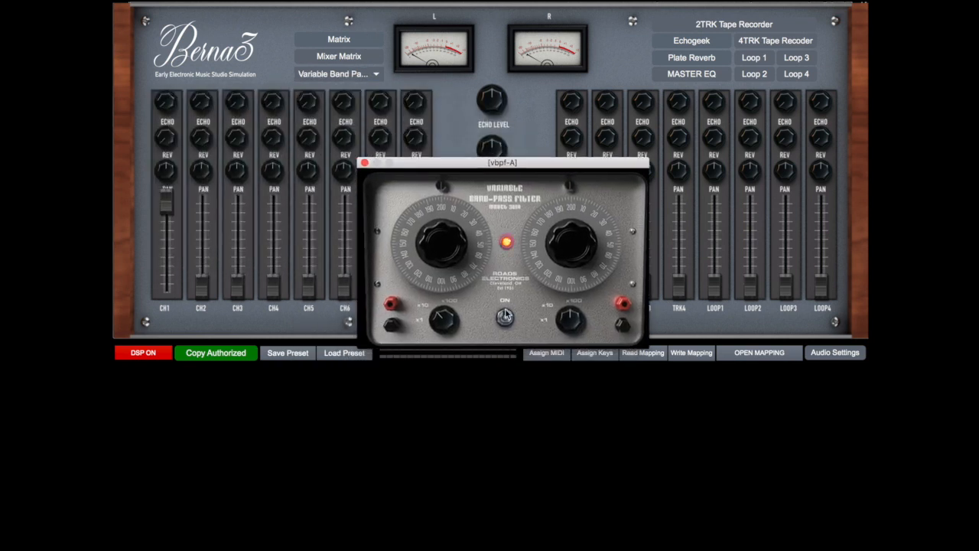
Open and power on the Selezionatore di Ampiezza, and move the band-pass filter window beside it
{"action": "left_click", "coordinate": [365, 76]}
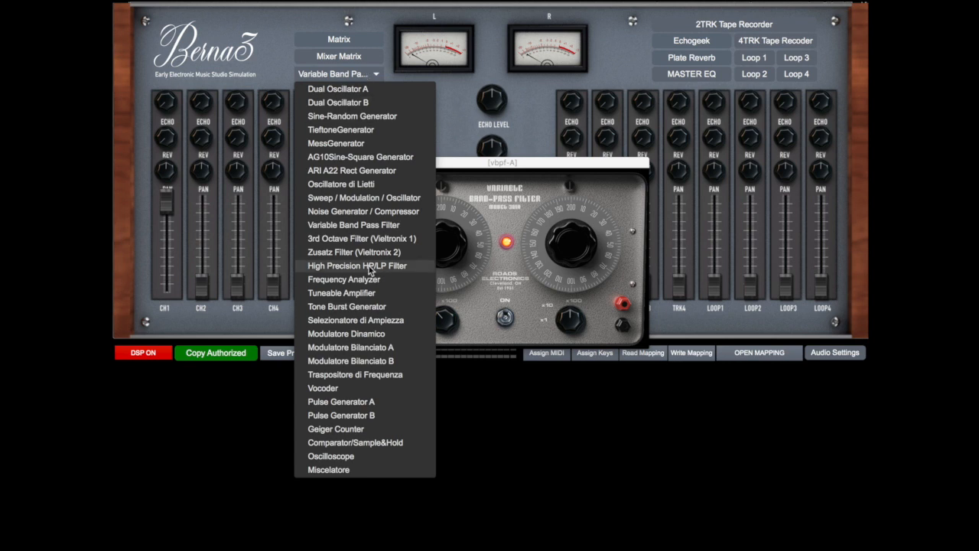
{"action": "left_click", "coordinate": [368, 320]}
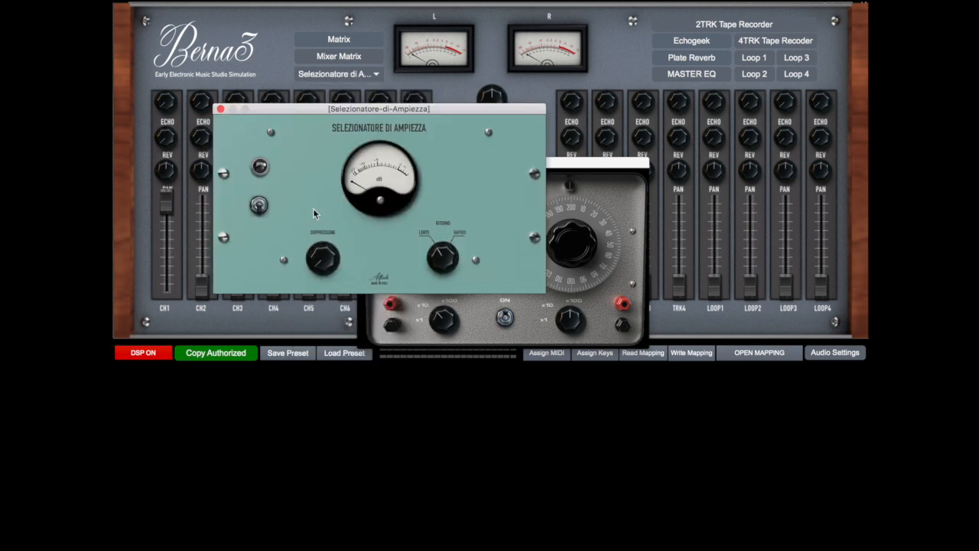
{"action": "left_click", "coordinate": [259, 206]}
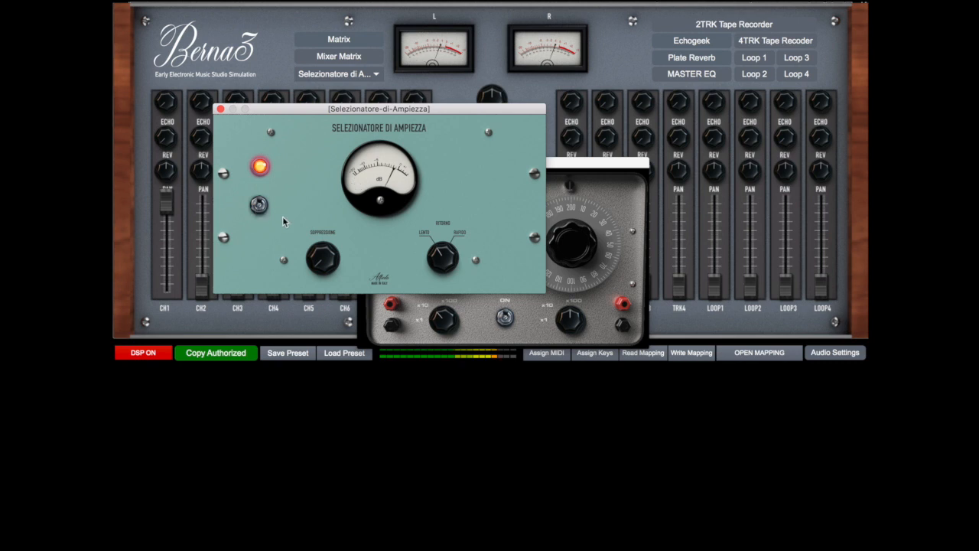
{"action": "left_click_drag", "start_coordinate": [586, 163], "coordinate": [766, 165]}
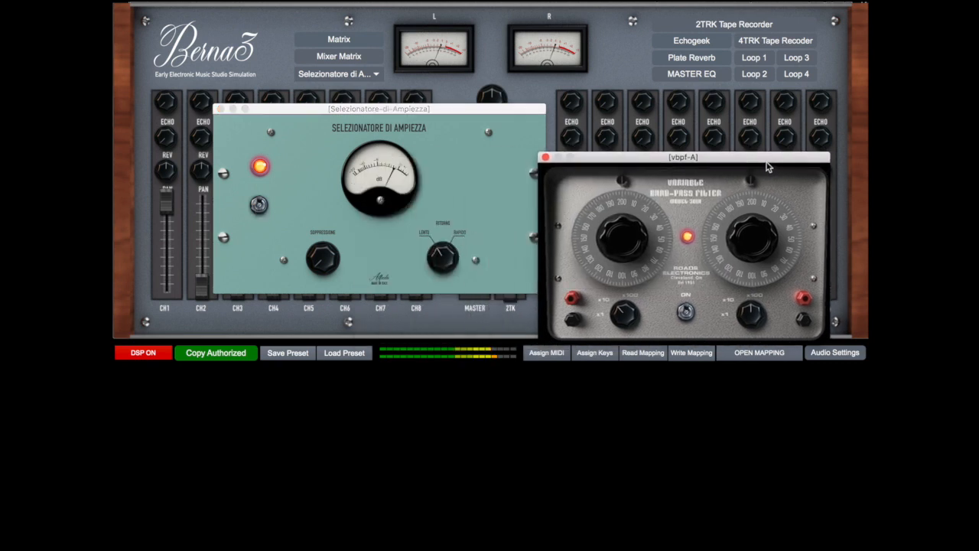
Adjust both frequency dials of the band-pass filter and raise the Soppressione of the Selezionatore di Ampiezza
{"action": "left_click_drag", "start_coordinate": [730, 237], "coordinate": [729, 263]}
{"action": "left_click_drag", "start_coordinate": [650, 236], "coordinate": [650, 191]}
{"action": "left_click_drag", "start_coordinate": [756, 238], "coordinate": [756, 292]}
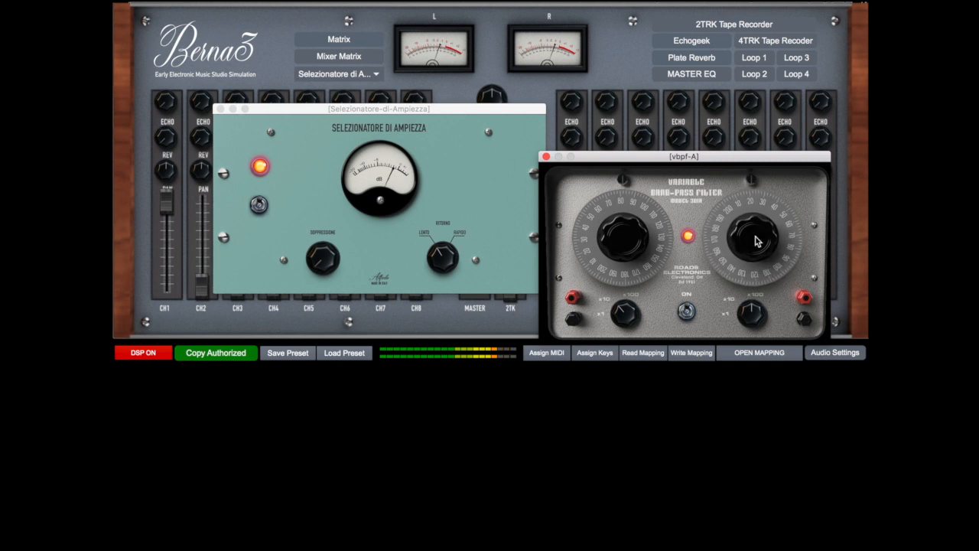
{"action": "left_click_drag", "start_coordinate": [325, 255], "coordinate": [325, 243]}
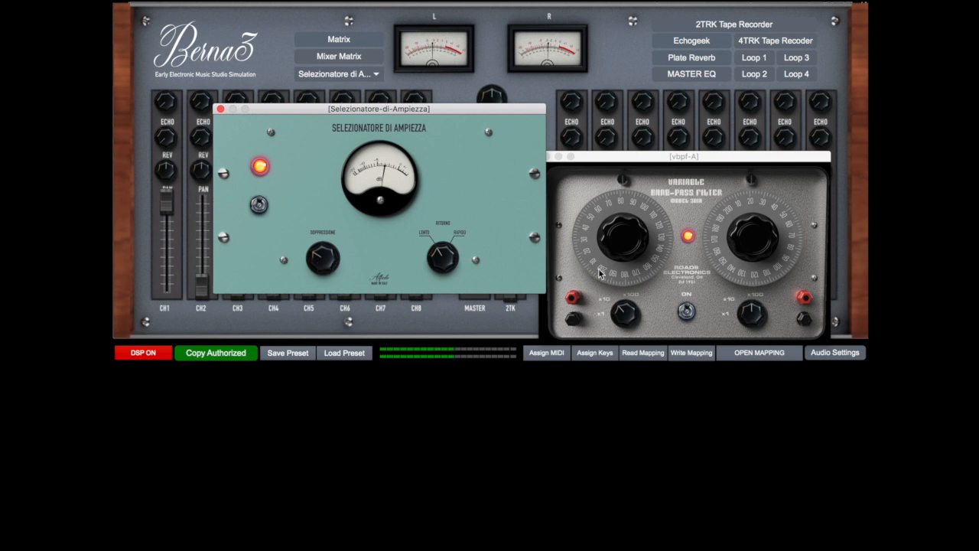
Readjust the band-pass filter's first frequency dial and lower the Soppressione of the Selezionatore di Ampiezza
{"action": "left_click", "coordinate": [626, 241]}
{"action": "left_click_drag", "start_coordinate": [626, 242], "coordinate": [626, 213]}
{"action": "left_click_drag", "start_coordinate": [323, 259], "coordinate": [323, 260]}
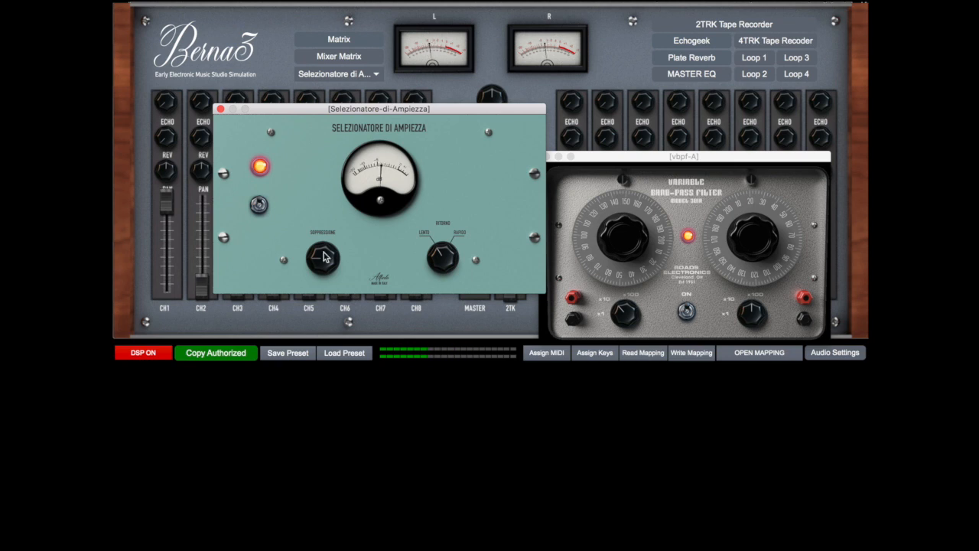
Power off the Variable Band Pass Filter and the Selezionatore di Ampiezza, and close both module windows
{"action": "left_click", "coordinate": [686, 309]}
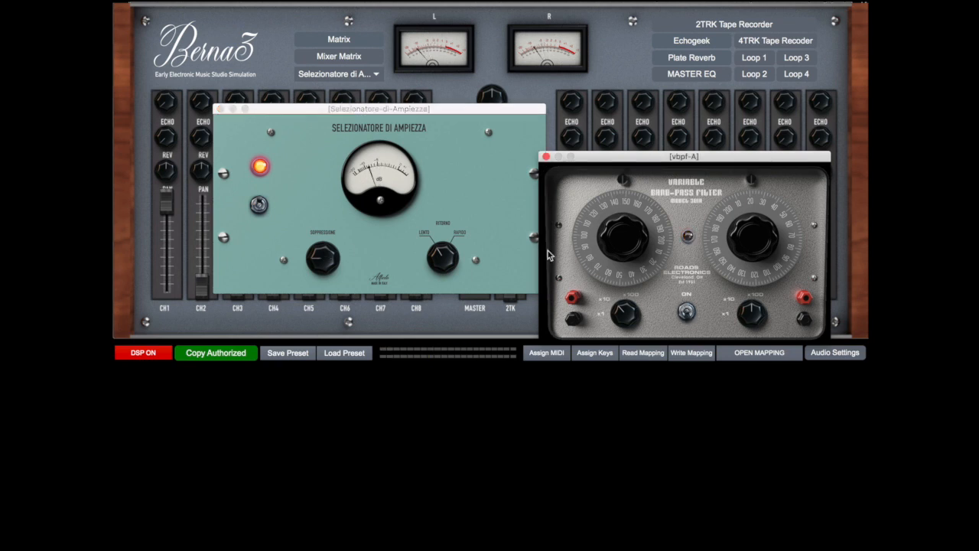
{"action": "left_click", "coordinate": [267, 212]}
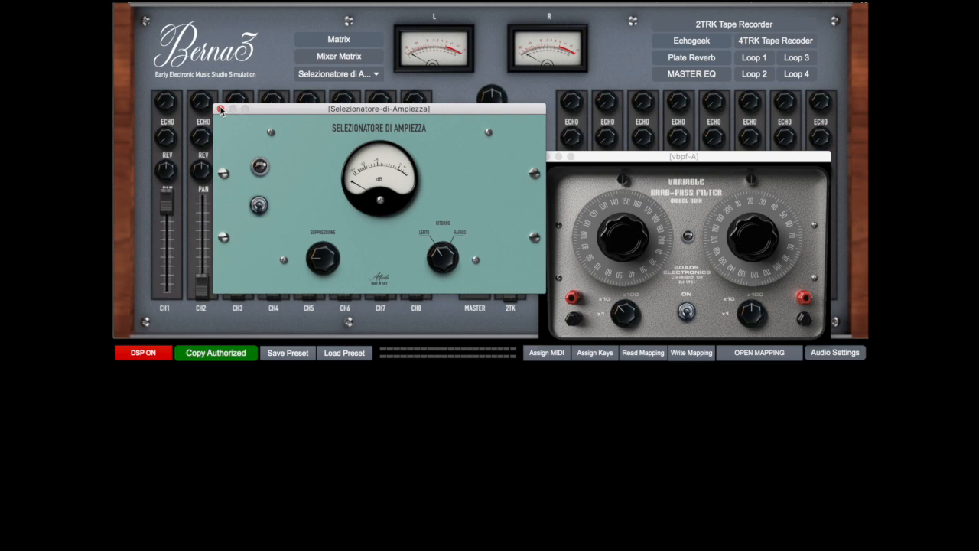
{"action": "left_click", "coordinate": [220, 108]}
{"action": "left_click", "coordinate": [545, 156]}
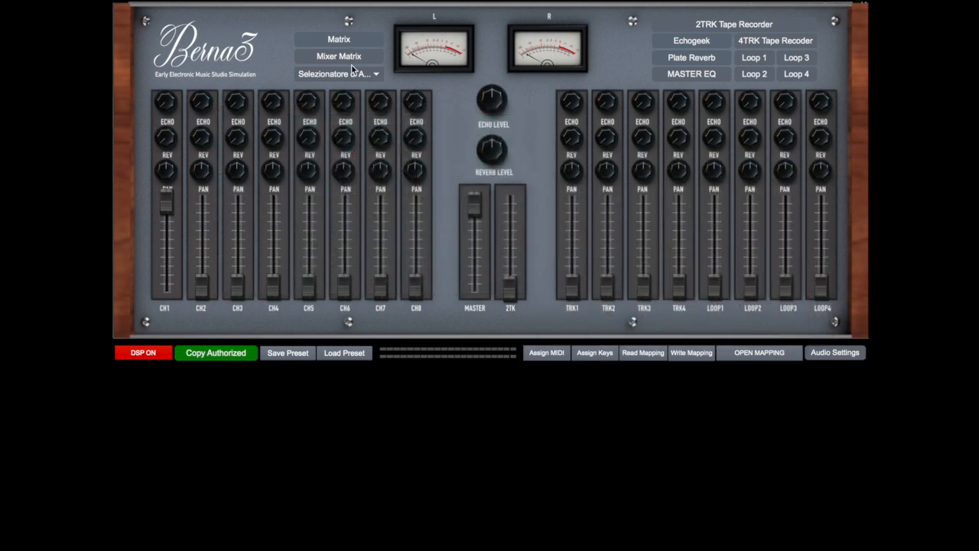
Clear the patch matrix and route Dual Osc. A, the Sine-Rand Generator and the Tieftone Generator into the Traspositore input
{"action": "left_click", "coordinate": [353, 72]}
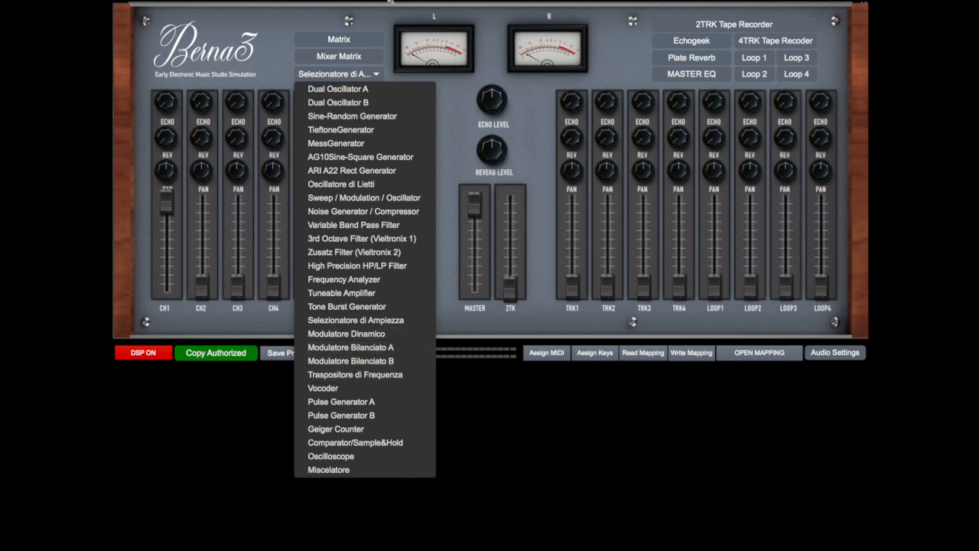
{"action": "left_click", "coordinate": [365, 73]}
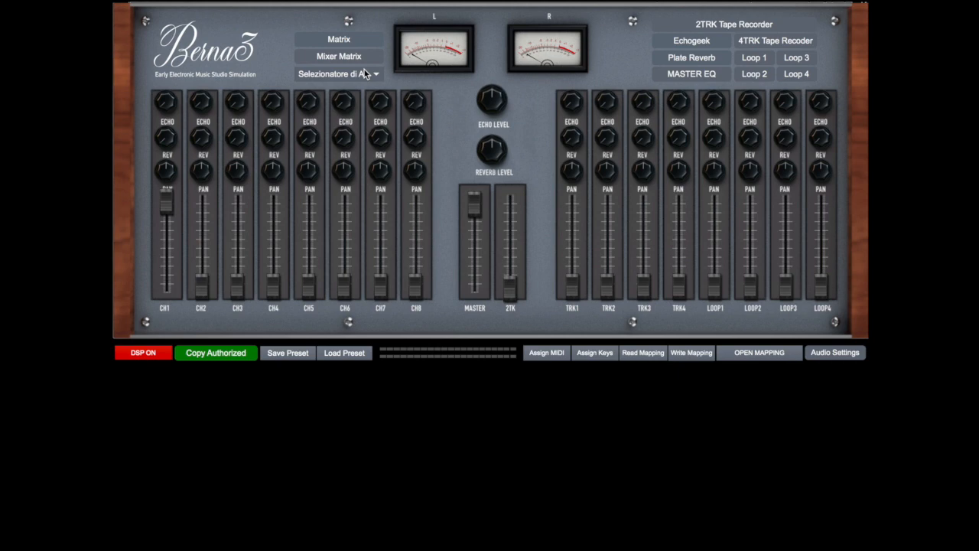
{"action": "left_click", "coordinate": [359, 41]}
{"action": "left_click", "coordinate": [384, 20]}
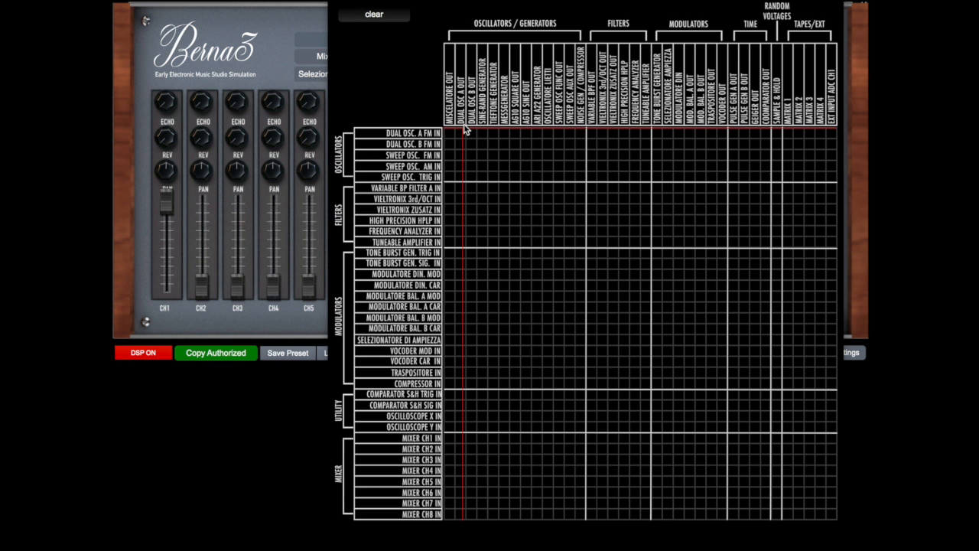
{"action": "left_click", "coordinate": [460, 373]}
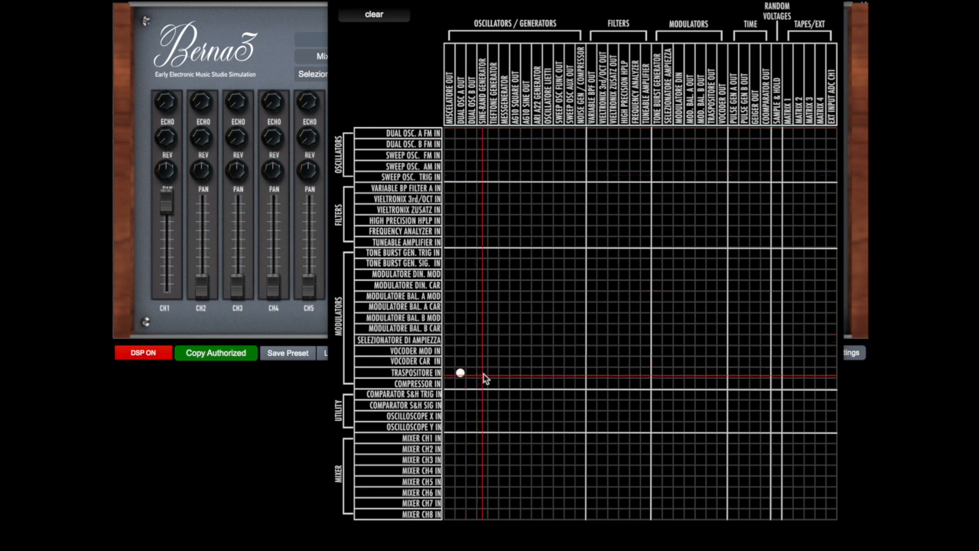
{"action": "left_click", "coordinate": [483, 374]}
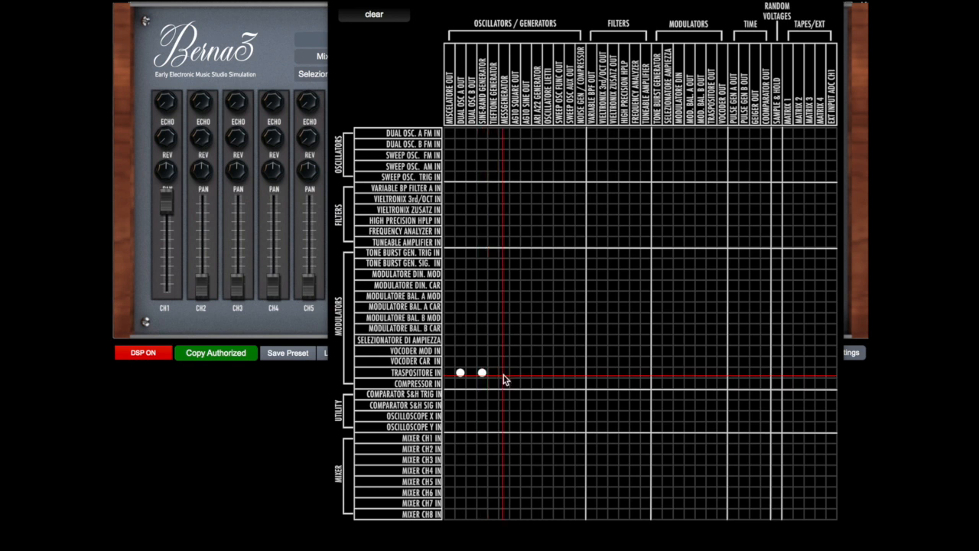
{"action": "left_click", "coordinate": [493, 374]}
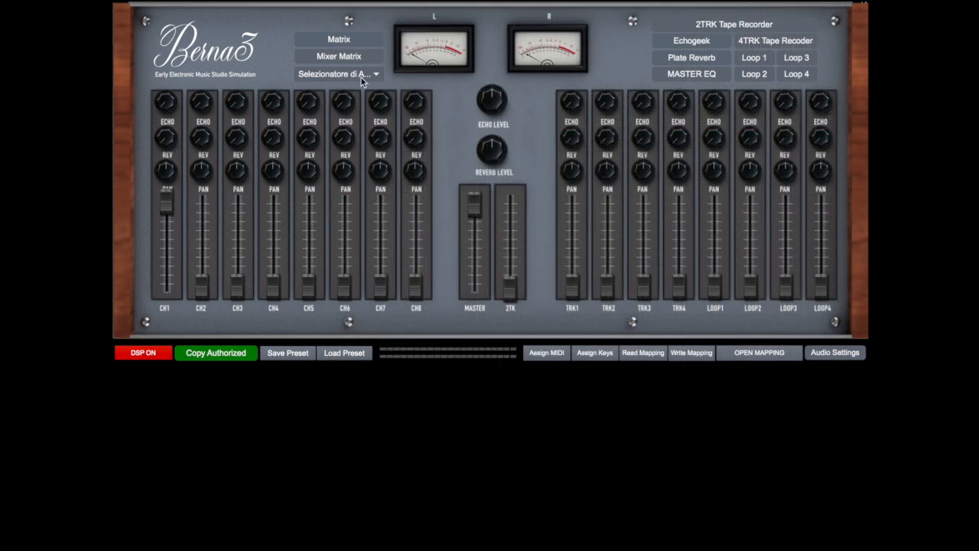
Open the Traspositore di Frequenza, move its window clear of the module selector, and power it on
{"action": "left_click", "coordinate": [362, 74]}
{"action": "left_click", "coordinate": [376, 374]}
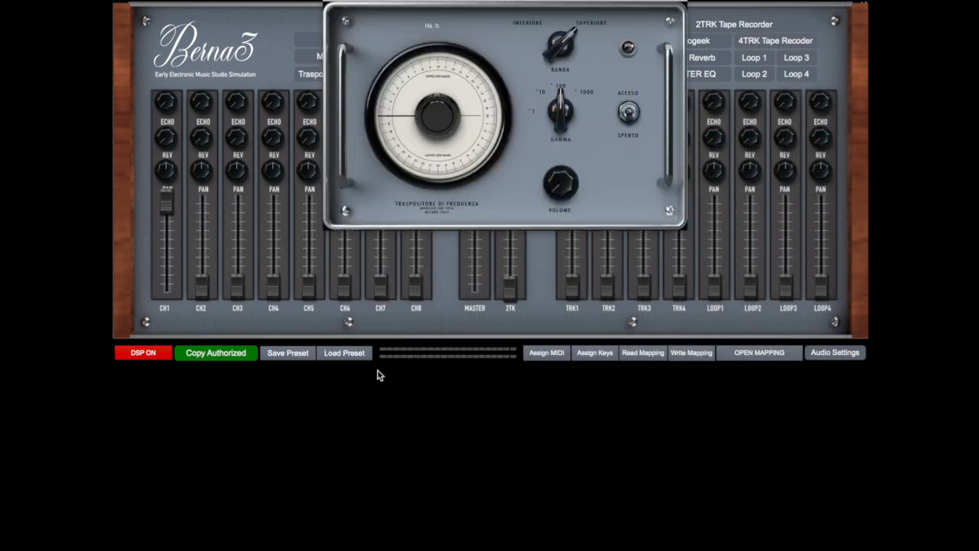
{"action": "left_click_drag", "start_coordinate": [571, 4], "coordinate": [719, 169]}
{"action": "left_click", "coordinate": [778, 280]}
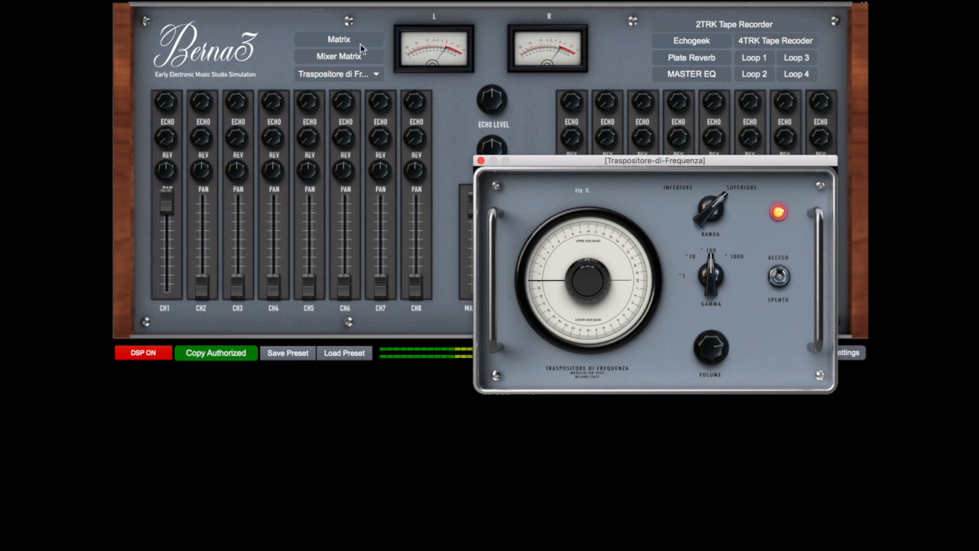
Open Dual Oscillator A, power it on at about 958 Hz with an adjusted output level, and close its window
{"action": "left_click", "coordinate": [358, 75]}
{"action": "left_click", "coordinate": [356, 75]}
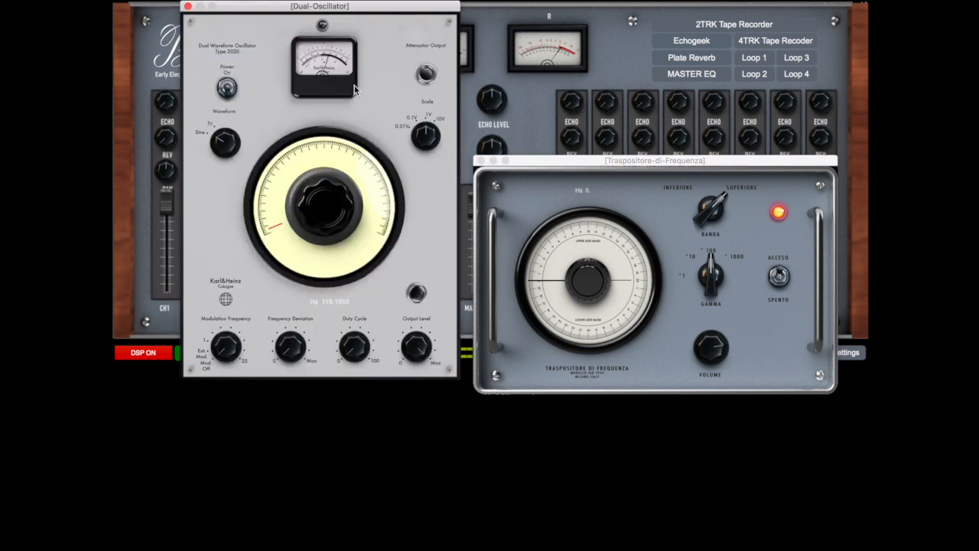
{"action": "left_click_drag", "start_coordinate": [281, 230], "coordinate": [276, 214]}
{"action": "mouse_move", "coordinate": [416, 345]}
{"action": "left_mouse_down"}
{"action": "mouse_move", "coordinate": [416, 362]}
{"action": "mouse_move", "coordinate": [416, 352]}
{"action": "left_mouse_up"}
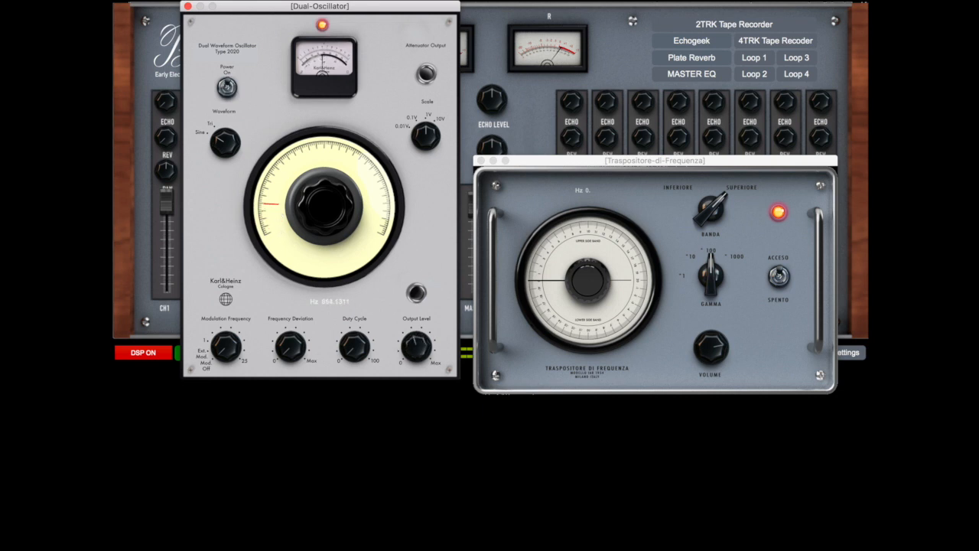
{"action": "left_click", "coordinate": [187, 8]}
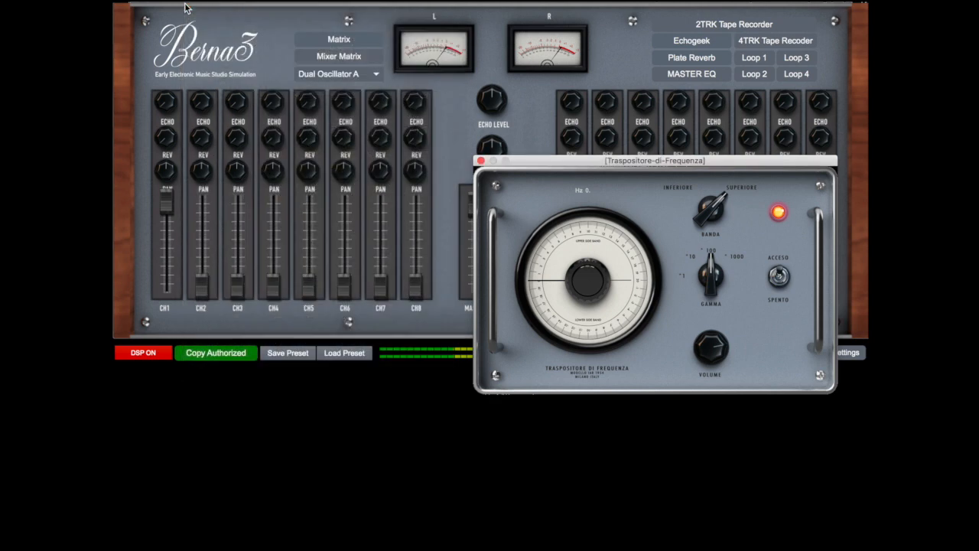
Open and power on the Sine-Random Generator, set it to about 1102 Hz, adjust its output level, and close its window
{"action": "left_click", "coordinate": [326, 75]}
{"action": "left_click", "coordinate": [336, 116]}
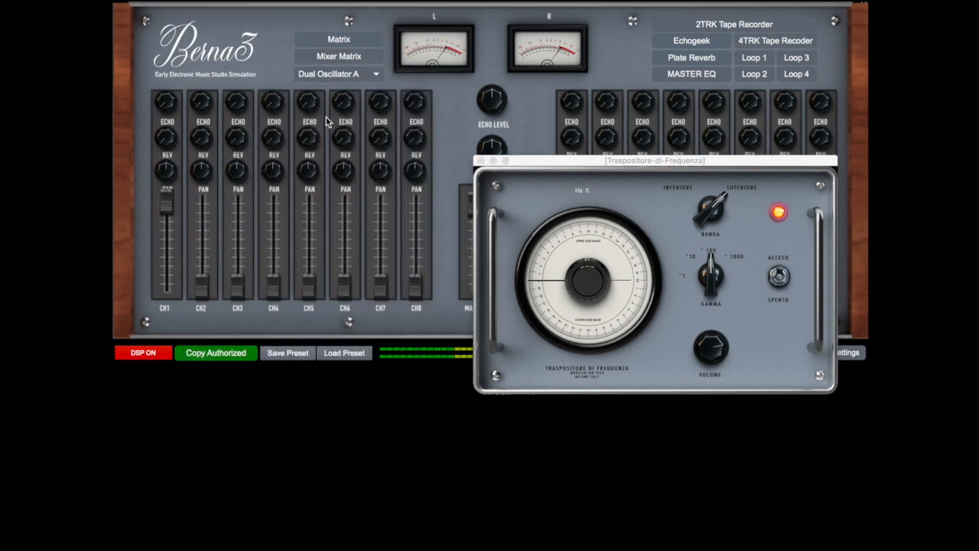
{"action": "left_click", "coordinate": [228, 70]}
{"action": "left_click_drag", "start_coordinate": [276, 185], "coordinate": [276, 140]}
{"action": "left_click", "coordinate": [361, 325]}
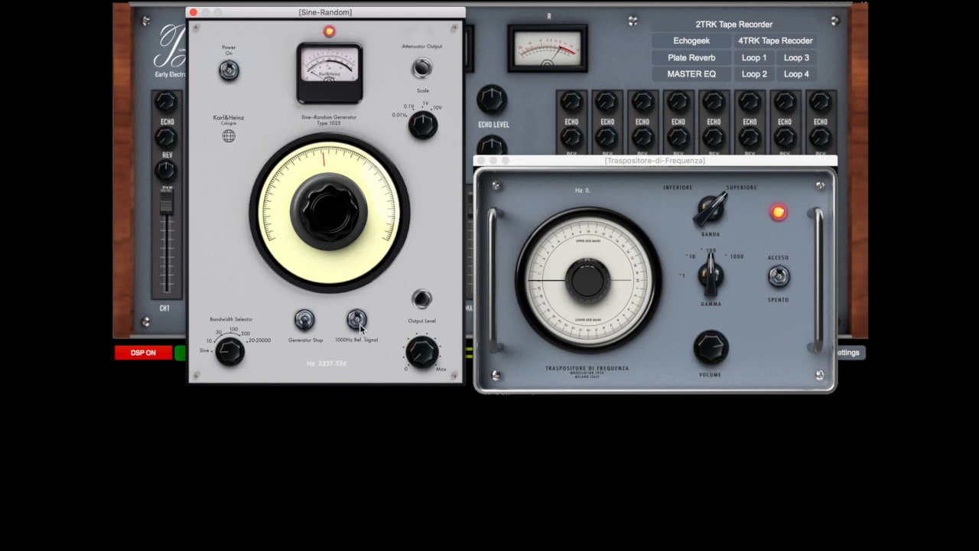
{"action": "left_click_drag", "start_coordinate": [419, 355], "coordinate": [419, 350]}
{"action": "left_click_drag", "start_coordinate": [299, 172], "coordinate": [299, 177]}
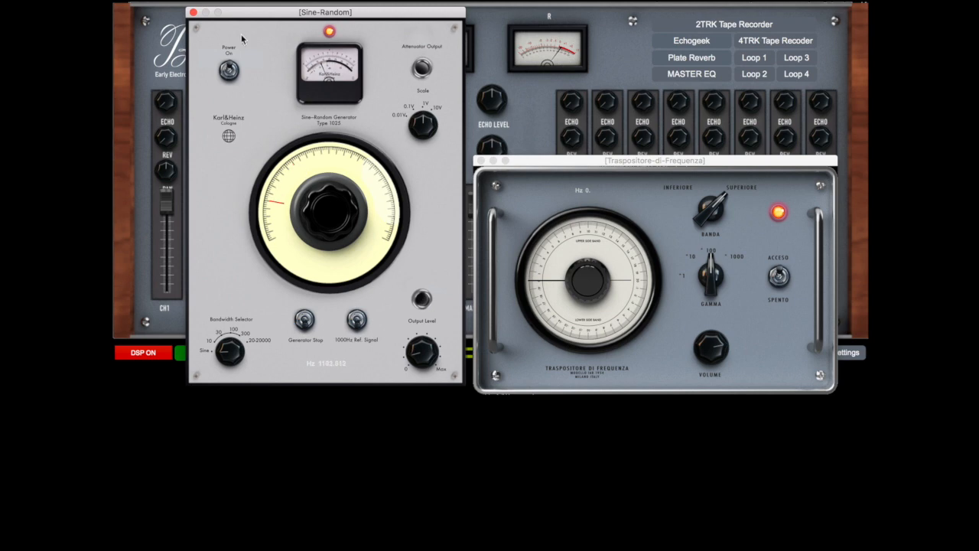
{"action": "left_click", "coordinate": [193, 13]}
Open and power on the TieftoneGenerator, adjust its Hz dial and Frequenzbereich, and close its window
{"action": "left_click", "coordinate": [301, 75]}
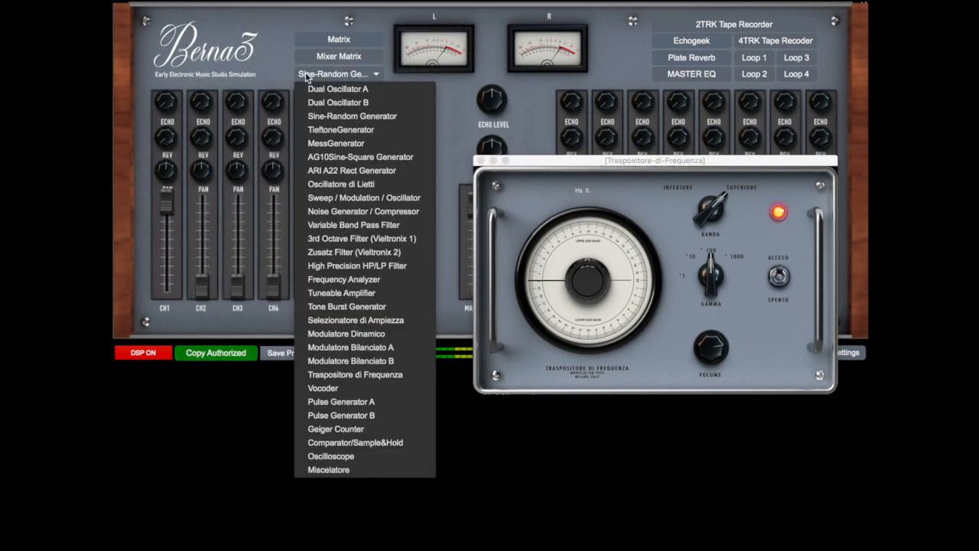
{"action": "left_click", "coordinate": [314, 129]}
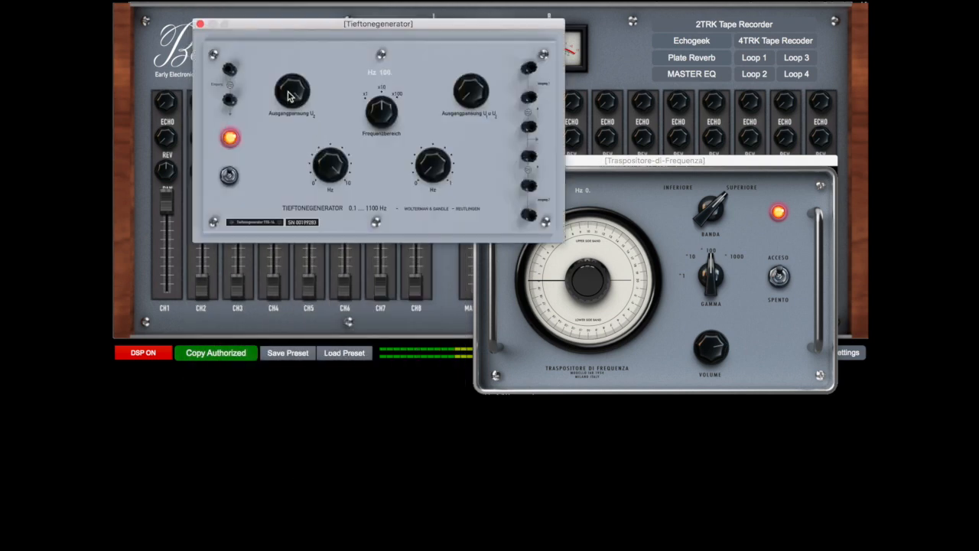
{"action": "left_click_drag", "start_coordinate": [329, 169], "coordinate": [329, 190]}
{"action": "left_click_drag", "start_coordinate": [387, 114], "coordinate": [387, 106]}
{"action": "left_click_drag", "start_coordinate": [339, 168], "coordinate": [339, 172]}
{"action": "left_click", "coordinate": [200, 23]}
Open the AG10 Sine-Square Generator, power it on, and set its frequency to about 2830 Hz
{"action": "left_click", "coordinate": [321, 76]}
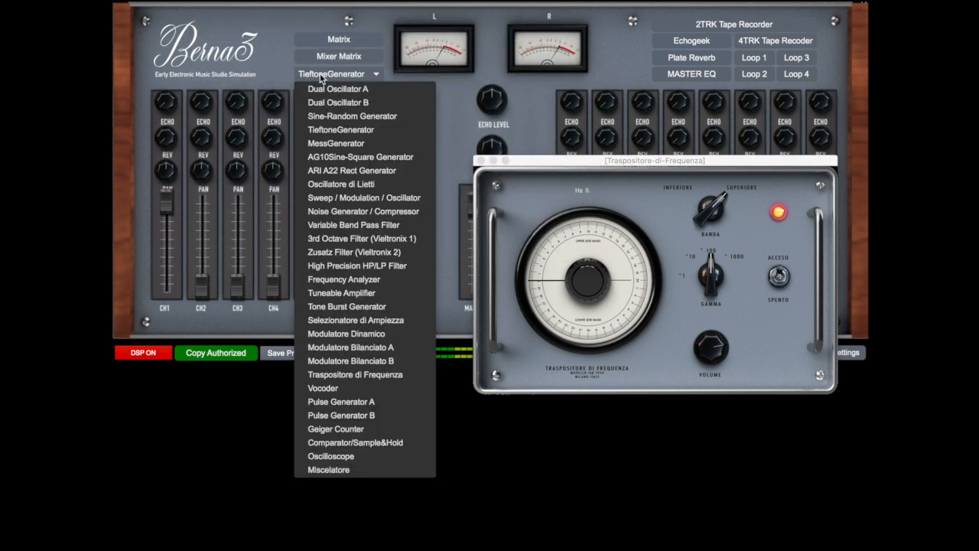
{"action": "left_click", "coordinate": [348, 157]}
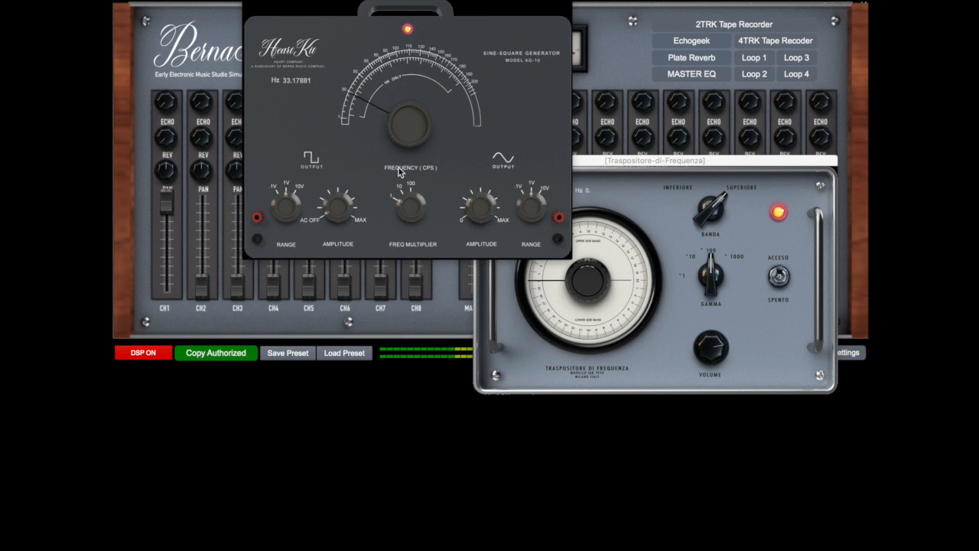
{"action": "scroll", "coordinate": [381, 101], "scroll_direction": "down", "scroll_amount": 2}
Adjust the Traspositore's volume and set its Gamma to *1000, its shift to about 775 Hz, and its Banda to Inferiore
{"action": "left_click", "coordinate": [635, 200]}
{"action": "left_click_drag", "start_coordinate": [716, 338], "coordinate": [716, 344]}
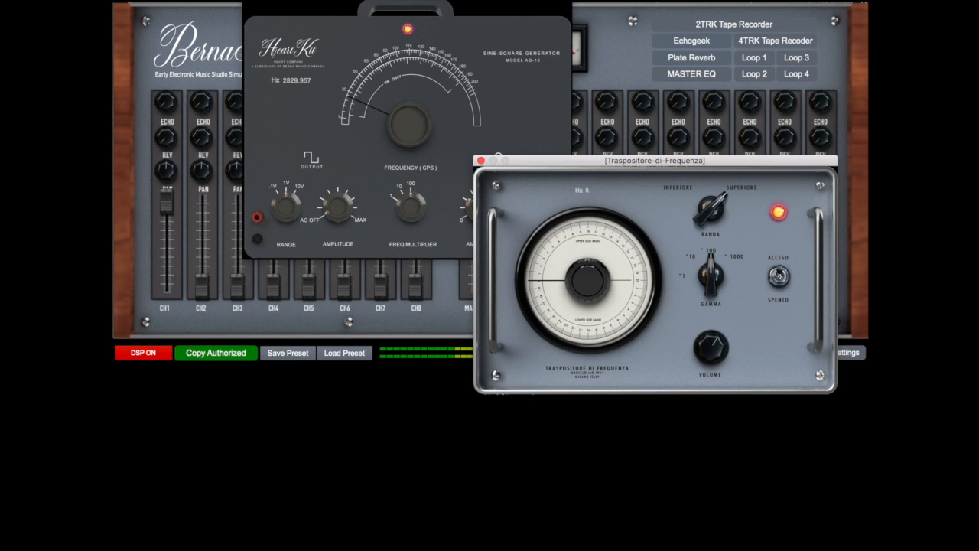
{"action": "left_click_drag", "start_coordinate": [555, 286], "coordinate": [555, 227]}
{"action": "left_click_drag", "start_coordinate": [710, 276], "coordinate": [710, 266]}
{"action": "mouse_move", "coordinate": [634, 244]}
{"action": "left_mouse_down"}
{"action": "mouse_move", "coordinate": [635, 293]}
{"action": "mouse_move", "coordinate": [634, 249]}
{"action": "left_mouse_up"}
{"action": "left_click", "coordinate": [726, 196]}
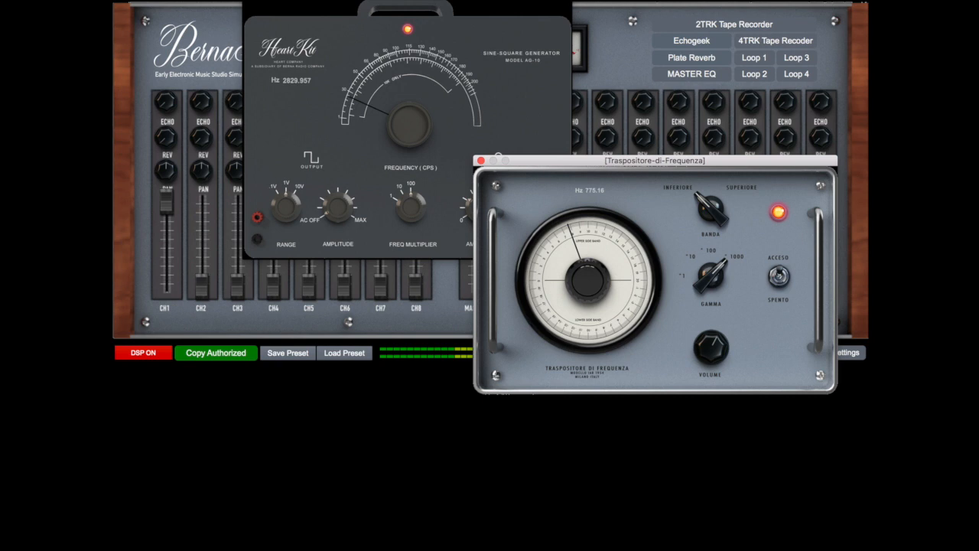
Set the Traspositore's Banda to Superiore, its Gamma to *10, and its frequency shift to about 0.33 Hz
{"action": "mouse_move", "coordinate": [593, 238]}
{"action": "left_mouse_down"}
{"action": "mouse_move", "coordinate": [593, 267]}
{"action": "mouse_move", "coordinate": [592, 173]}
{"action": "mouse_move", "coordinate": [593, 283]}
{"action": "mouse_move", "coordinate": [592, 188]}
{"action": "mouse_move", "coordinate": [594, 238]}
{"action": "left_mouse_up"}
{"action": "left_click", "coordinate": [715, 210]}
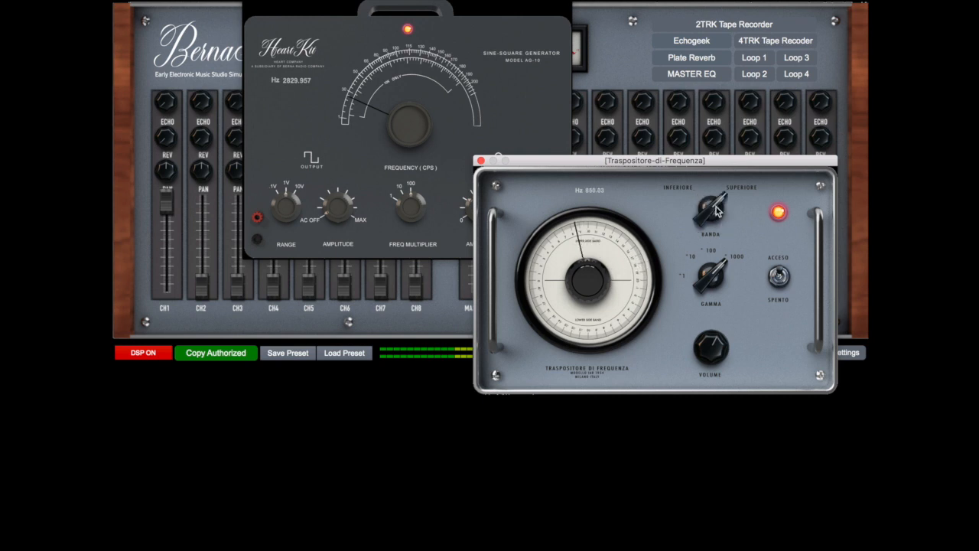
{"action": "left_click_drag", "start_coordinate": [717, 280], "coordinate": [717, 291]}
{"action": "left_click_drag", "start_coordinate": [567, 235], "coordinate": [567, 286]}
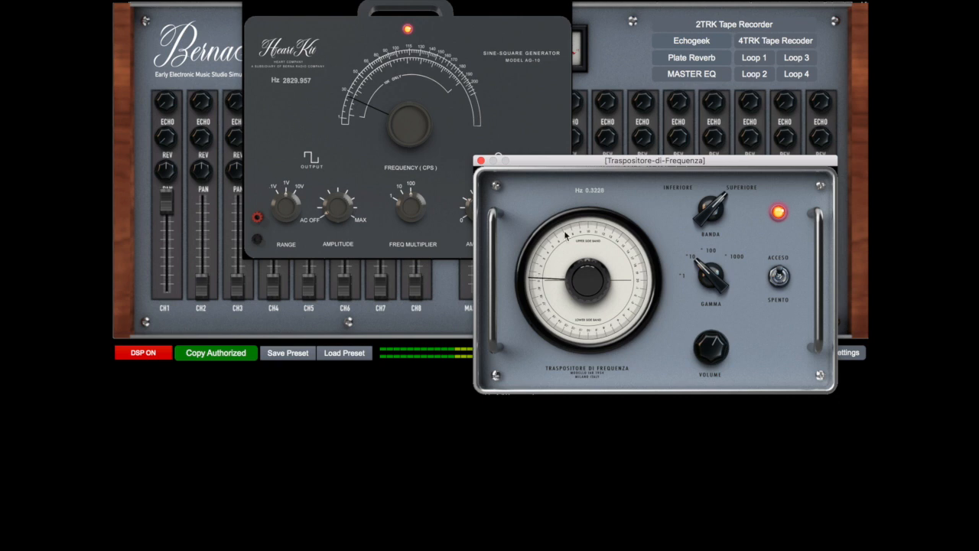
Power off the Traspositore di Frequenza and the AG10 Sine-Square Generator, and close both module windows
{"action": "left_click", "coordinate": [779, 277]}
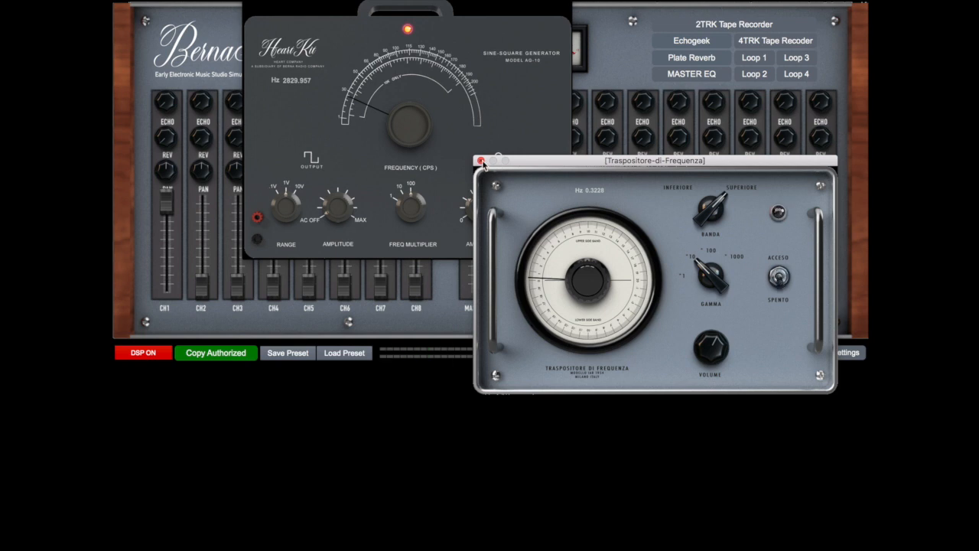
{"action": "left_click", "coordinate": [481, 161]}
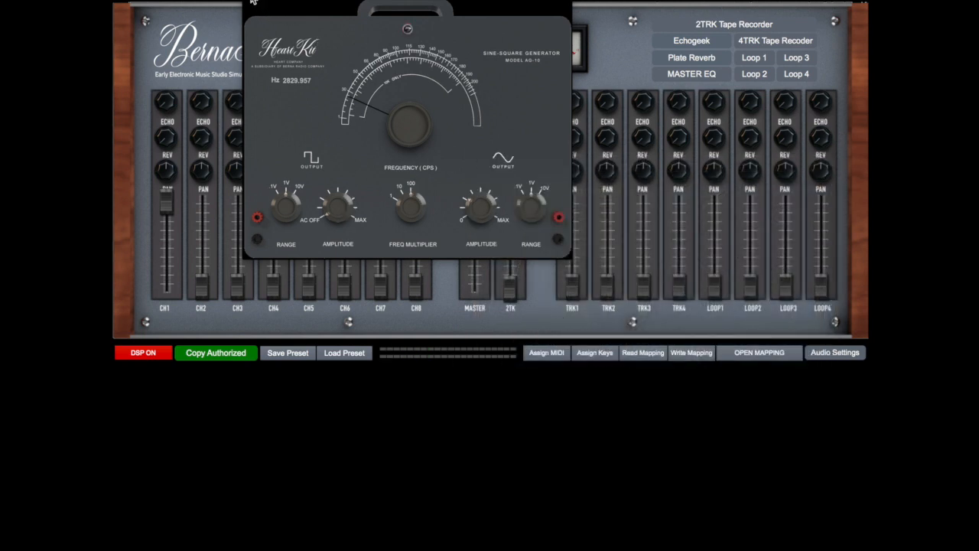
{"action": "left_click", "coordinate": [253, 1]}
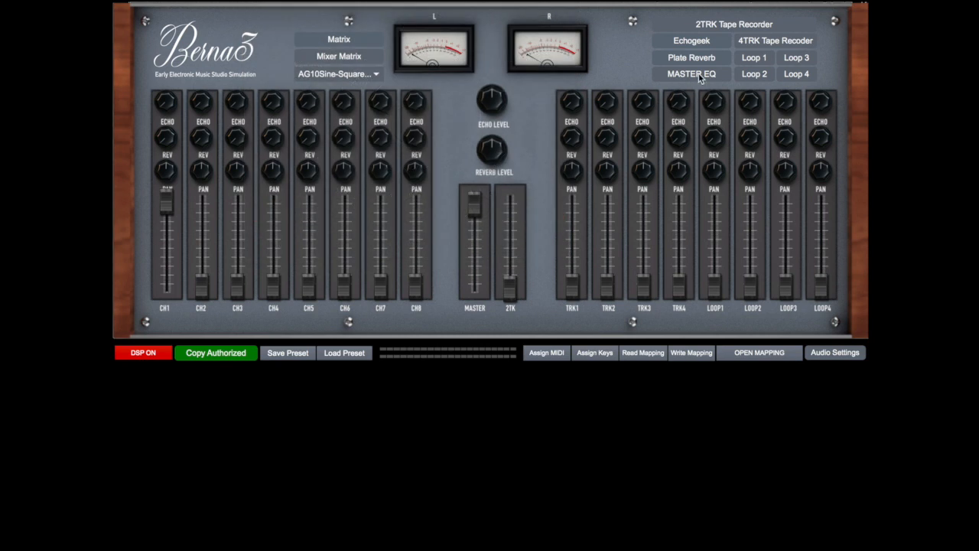
Open the Vocoder and the Comparator/Sample&Hold, and move their windows clear of the module selector
{"action": "left_click", "coordinate": [371, 79]}
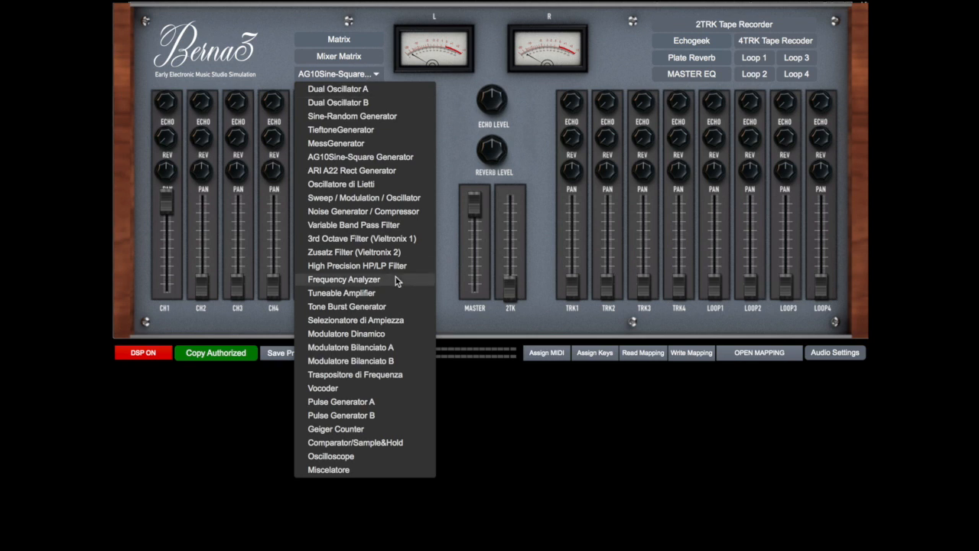
{"action": "left_click", "coordinate": [352, 387]}
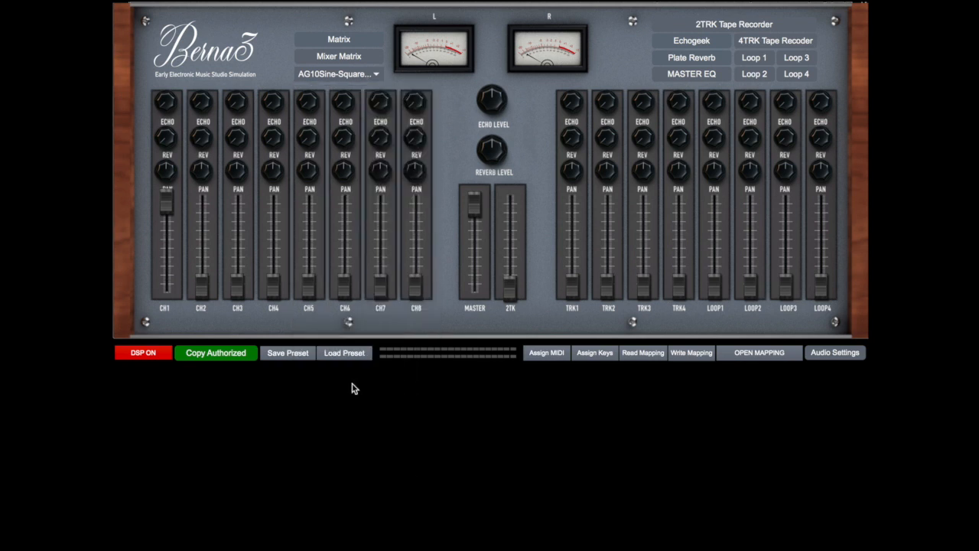
{"action": "left_click", "coordinate": [321, 75]}
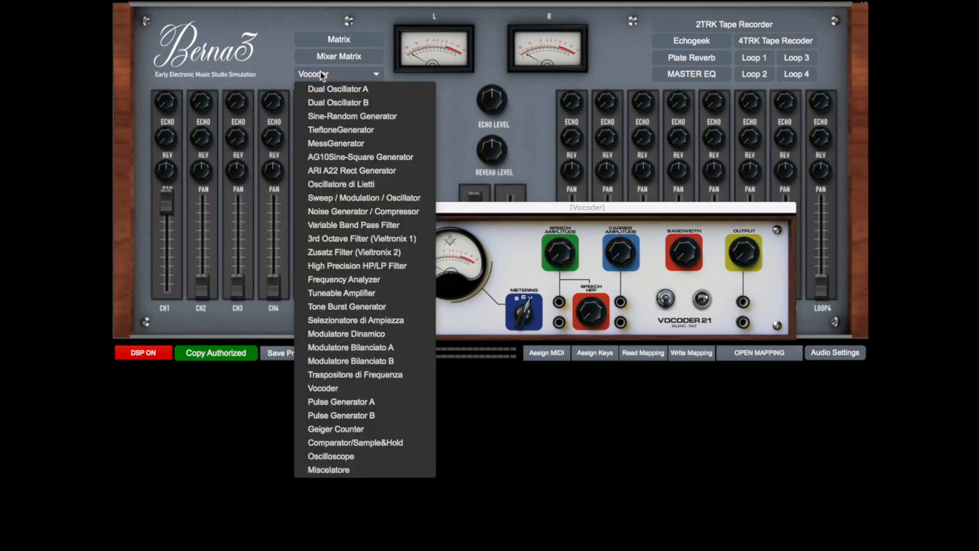
{"action": "left_click", "coordinate": [386, 450]}
{"action": "left_click_drag", "start_coordinate": [360, 46], "coordinate": [432, 191]}
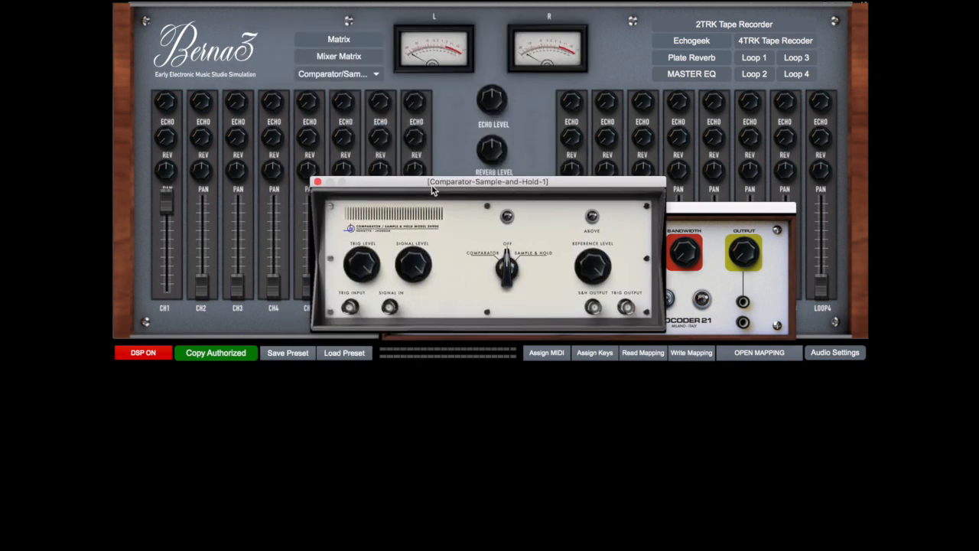
Open the ARI A22 Rect Generator and stagger its window with the Comparator/Sample&Hold and Vocoder windows
{"action": "left_click", "coordinate": [334, 74]}
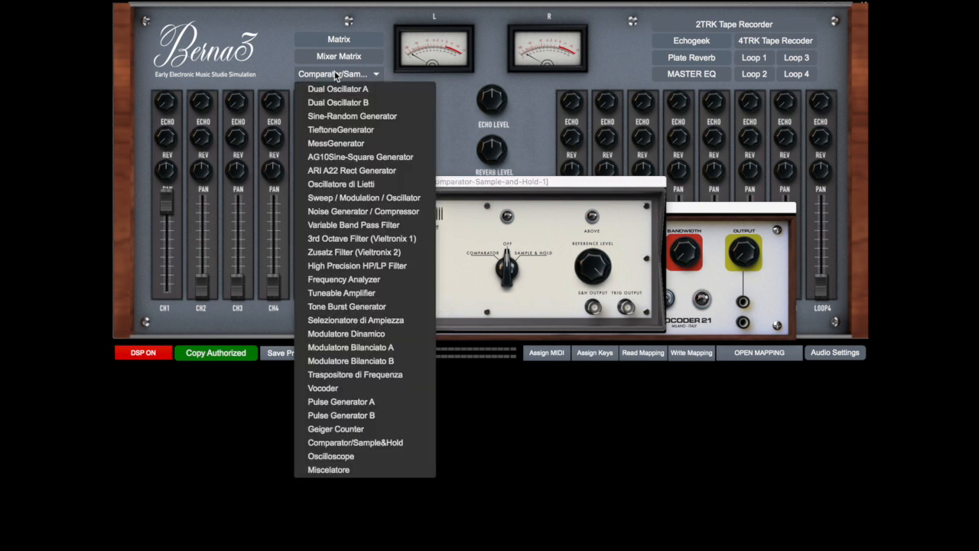
{"action": "left_click", "coordinate": [375, 173]}
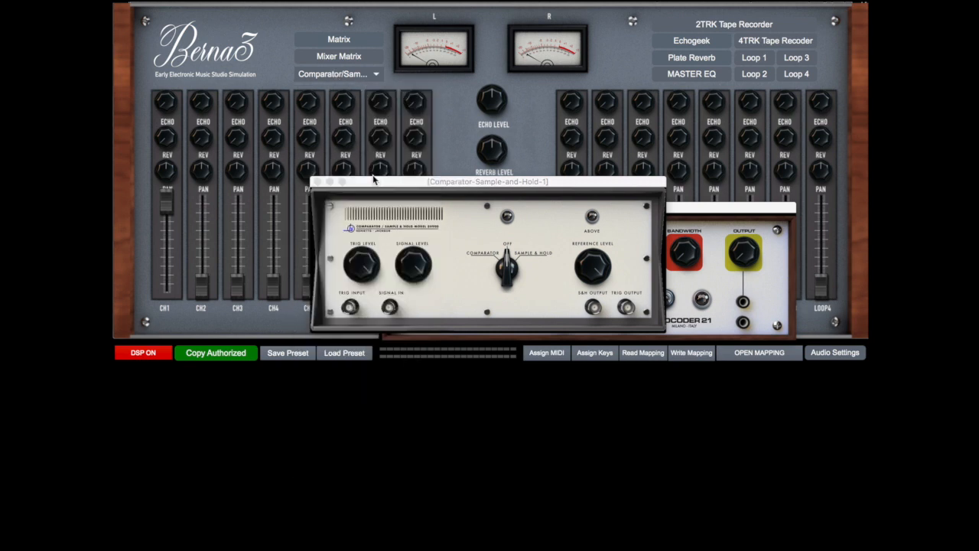
{"action": "left_click_drag", "start_coordinate": [427, 77], "coordinate": [312, 150]}
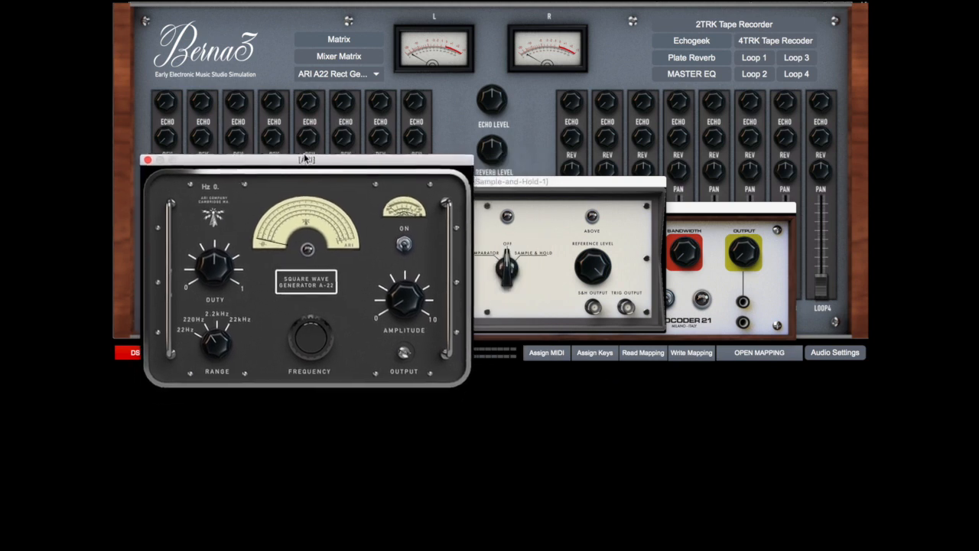
{"action": "left_click_drag", "start_coordinate": [538, 182], "coordinate": [452, 227]}
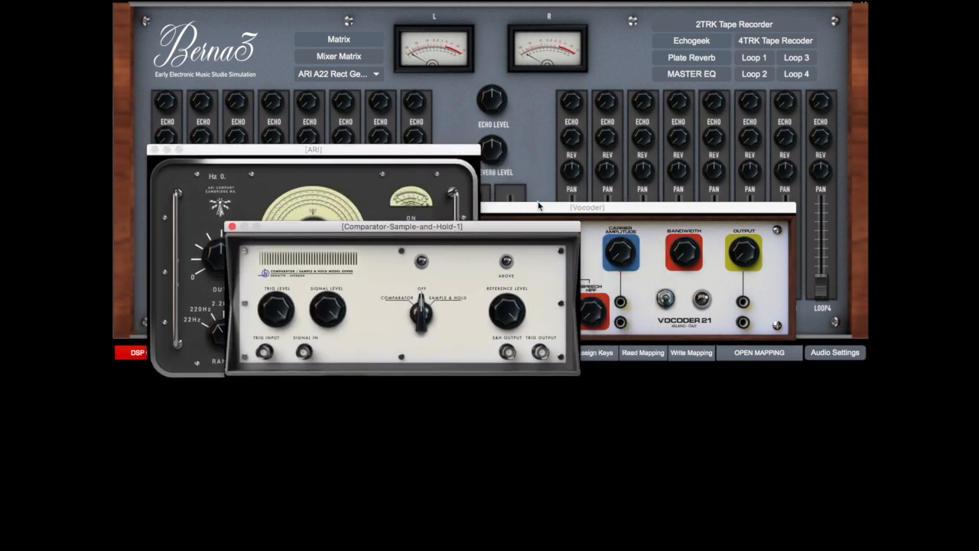
{"action": "left_click", "coordinate": [623, 217]}
{"action": "left_click_drag", "start_coordinate": [624, 217], "coordinate": [602, 240]}
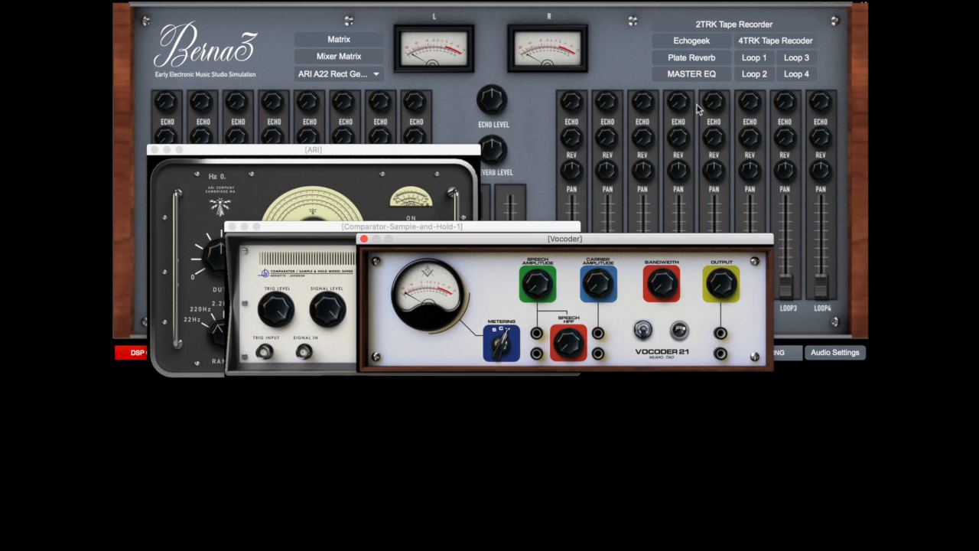
Open the Master EQ, power it on, turn its middle frequency selector, and power it off before closing its window
{"action": "left_click", "coordinate": [711, 74]}
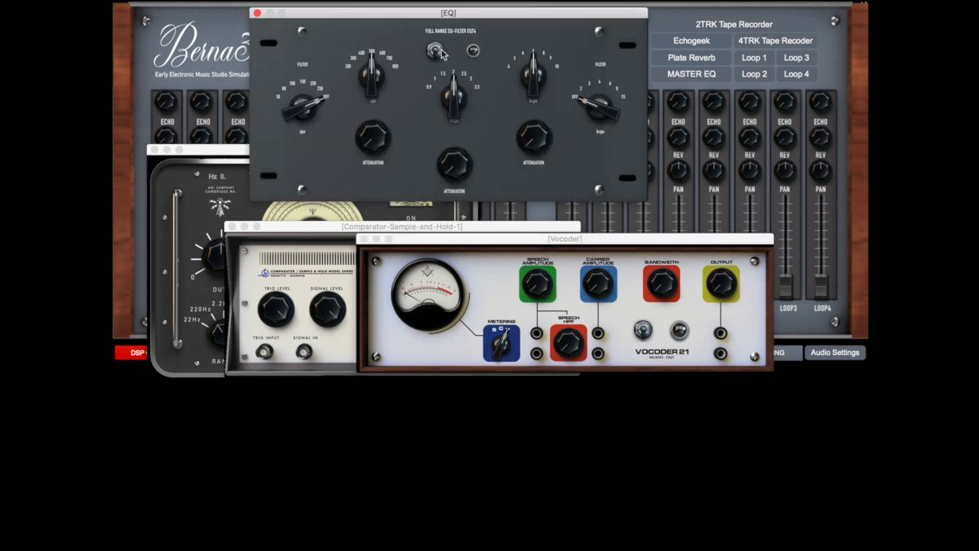
{"action": "left_click", "coordinate": [435, 50]}
{"action": "left_click_drag", "start_coordinate": [452, 79], "coordinate": [451, 87]}
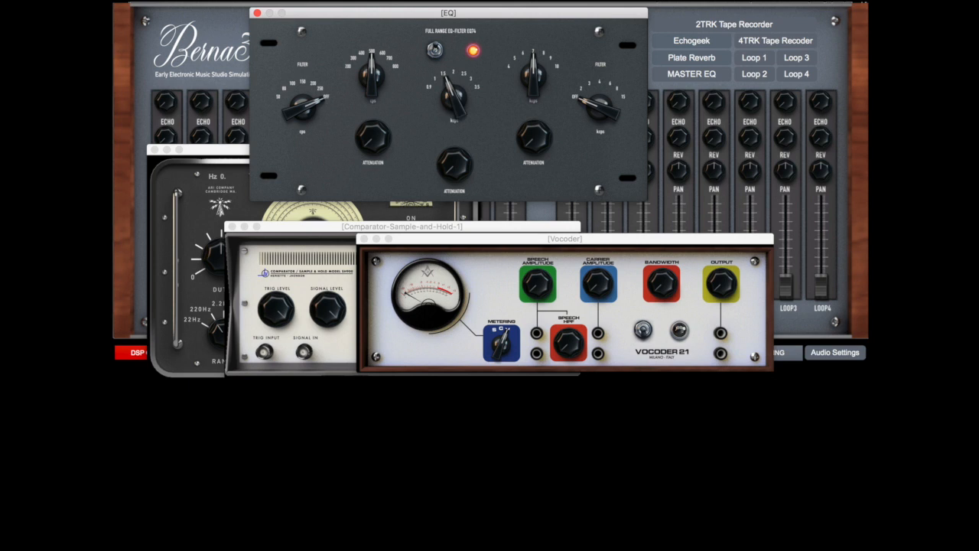
{"action": "left_click", "coordinate": [435, 51]}
{"action": "left_click", "coordinate": [257, 13]}
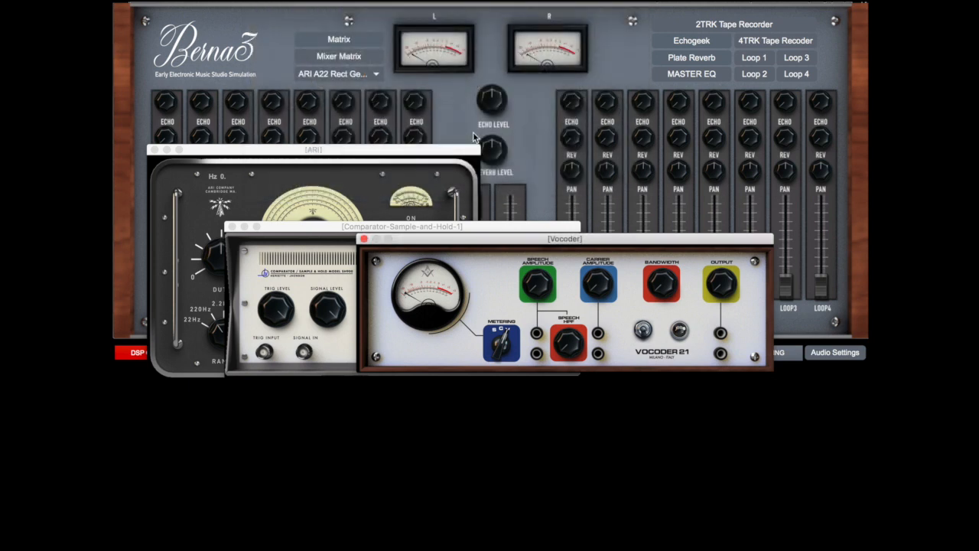
View the Loop 1 recorder and the 4TRK Tape Recorder, closing each window after viewing it
{"action": "left_click", "coordinate": [764, 59]}
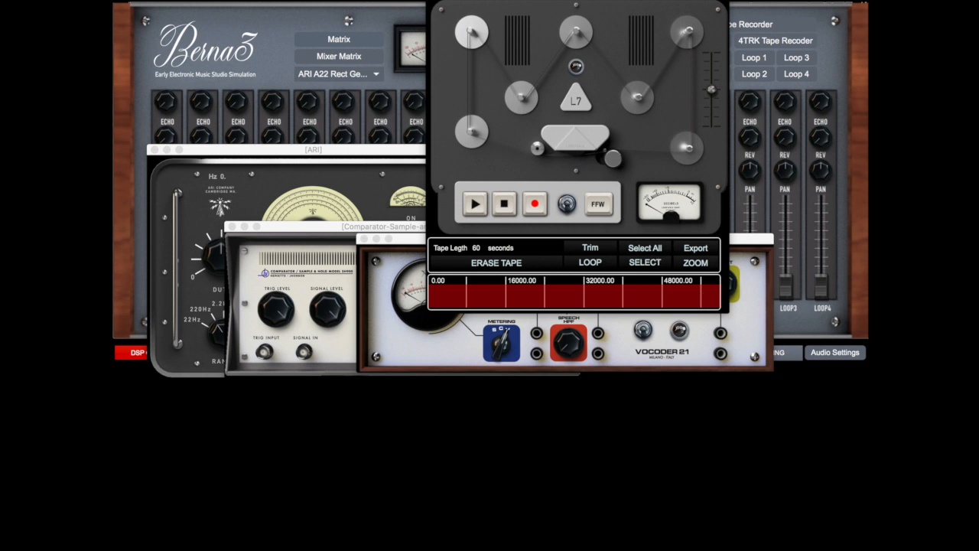
{"action": "left_click", "coordinate": [435, 2]}
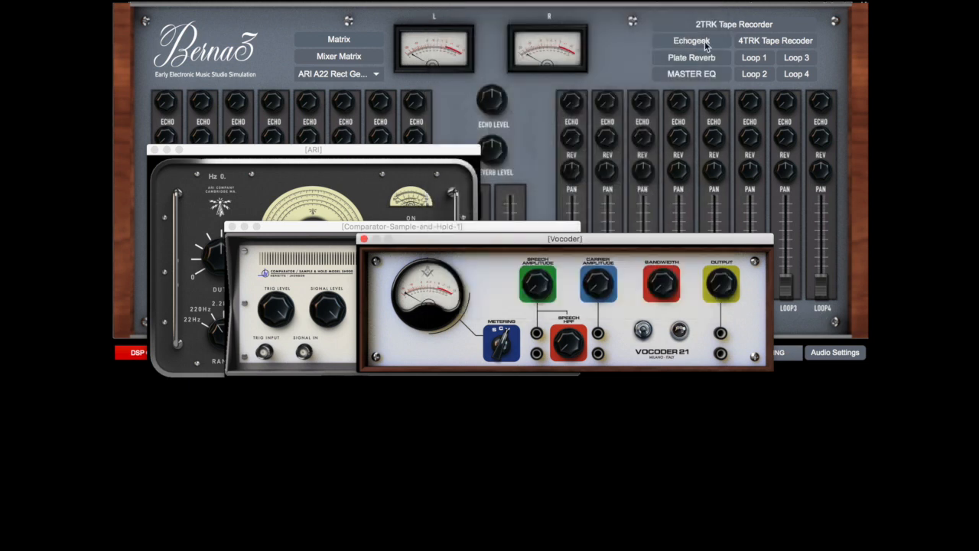
{"action": "left_click", "coordinate": [760, 43]}
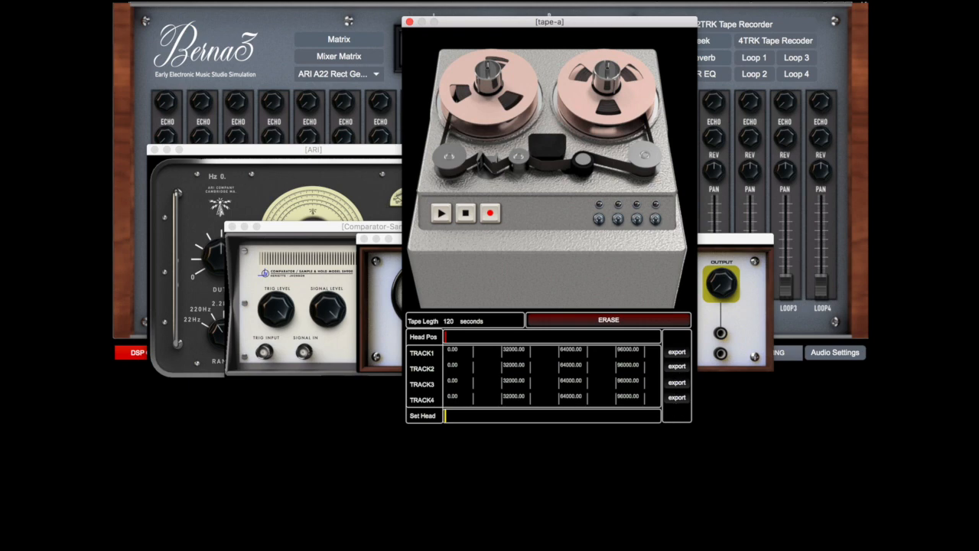
{"action": "left_click", "coordinate": [410, 21]}
Open the 2TRK Tape Recorder and spread its window, the Vocoder, the Comparator/Sample&Hold and the ARI generator across the screen
{"action": "left_click", "coordinate": [715, 30]}
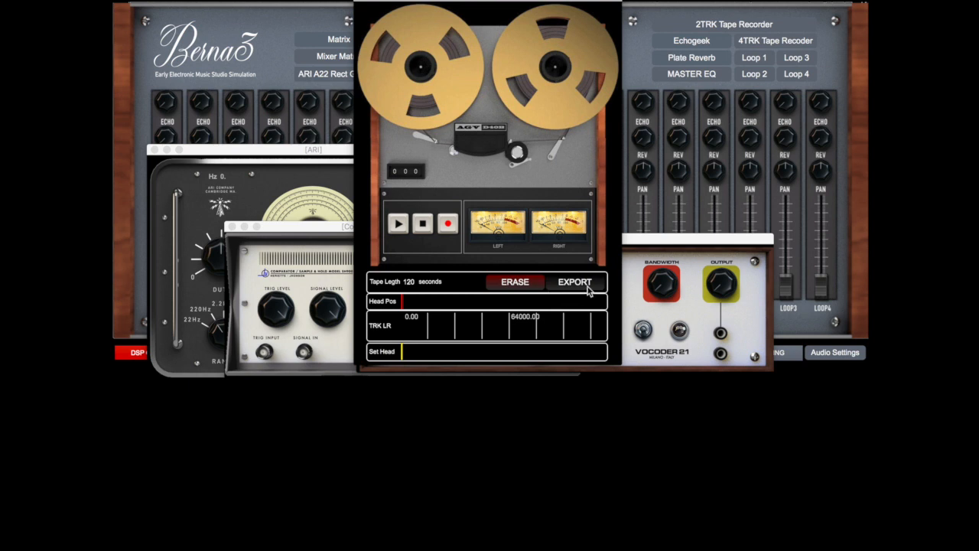
{"action": "left_click_drag", "start_coordinate": [524, 2], "coordinate": [764, 150]}
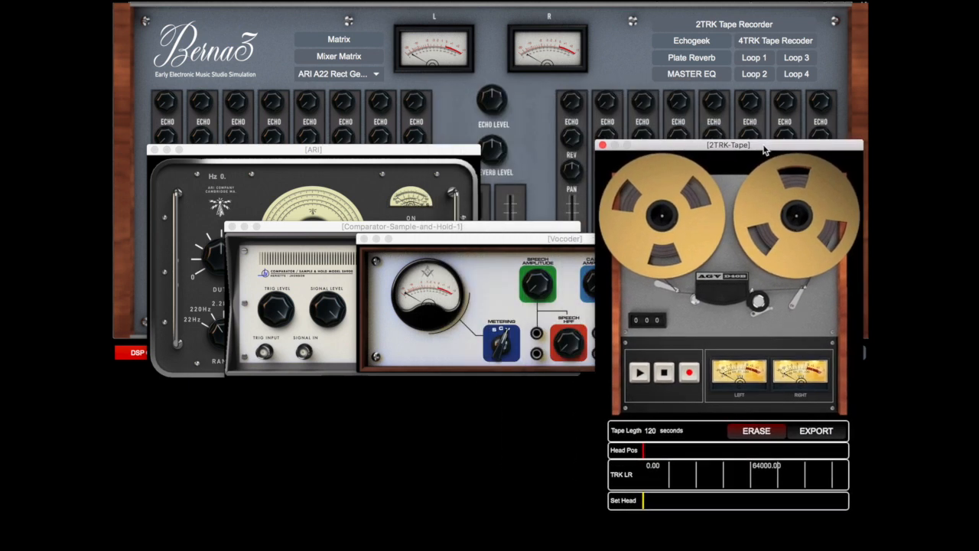
{"action": "left_click_drag", "start_coordinate": [586, 246], "coordinate": [409, 394]}
{"action": "left_click_drag", "start_coordinate": [489, 229], "coordinate": [502, 276]}
{"action": "left_click_drag", "start_coordinate": [437, 150], "coordinate": [550, 49]}
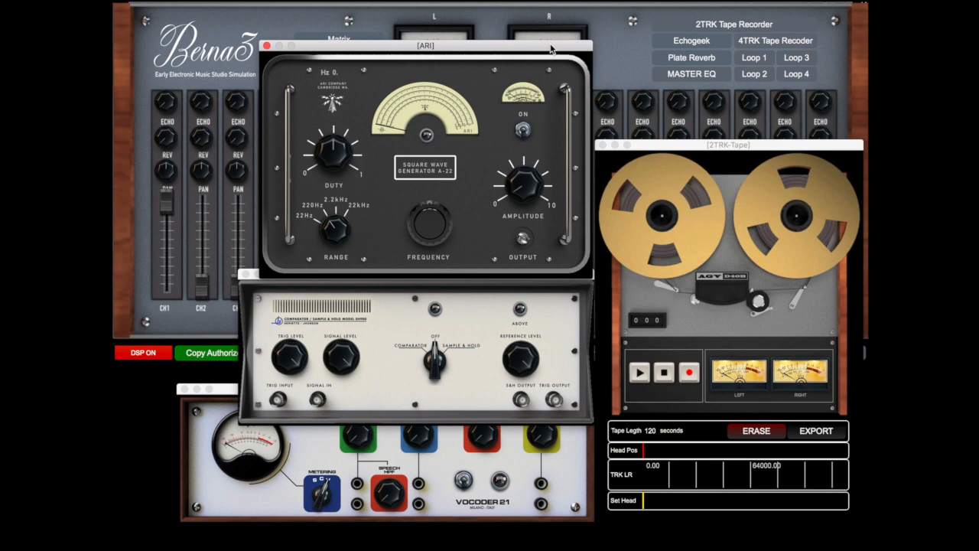
Close the ARI generator, Comparator/Sample&Hold, Vocoder and 2TRK Tape Recorder windows
{"action": "left_click", "coordinate": [267, 46]}
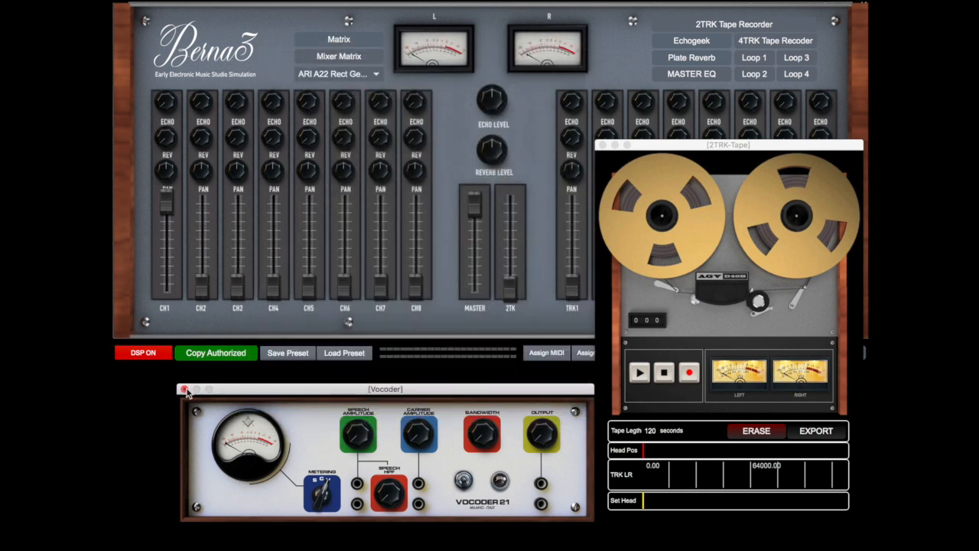
{"action": "left_click", "coordinate": [185, 388]}
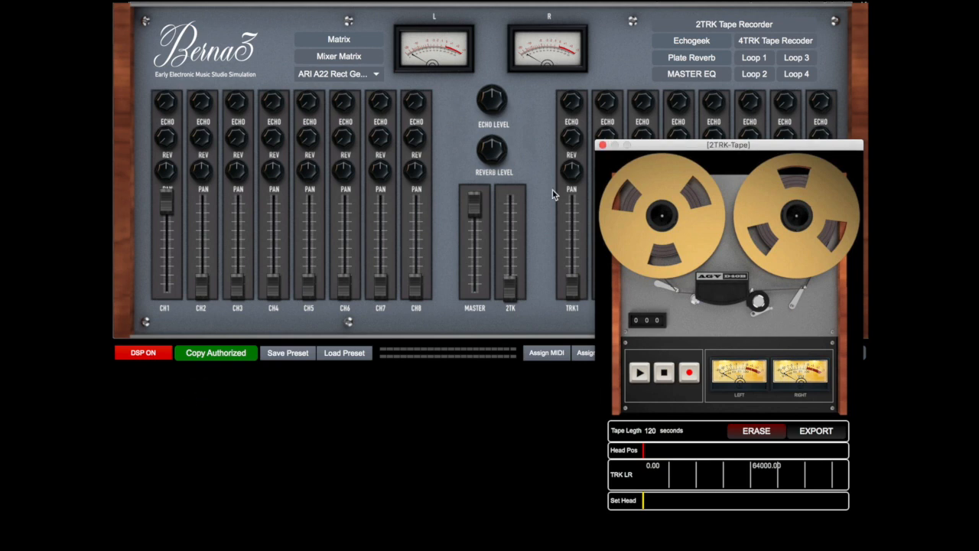
{"action": "left_click", "coordinate": [603, 145]}
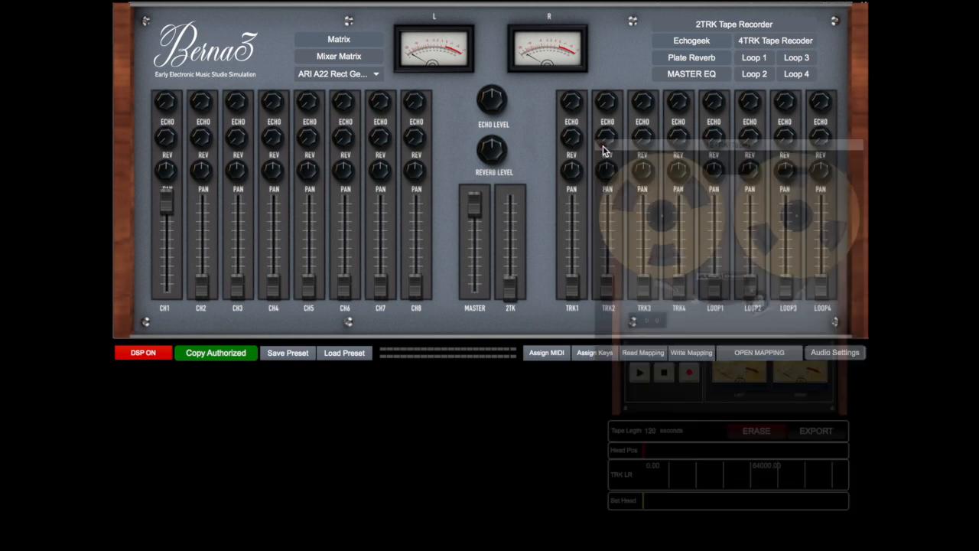
Open the Tone Burst Generator, Selezionatore di Ampiezza and Modulatore Dinamico, moving the Modulatore Dinamico clear of the module selector
{"action": "left_click", "coordinate": [375, 80]}
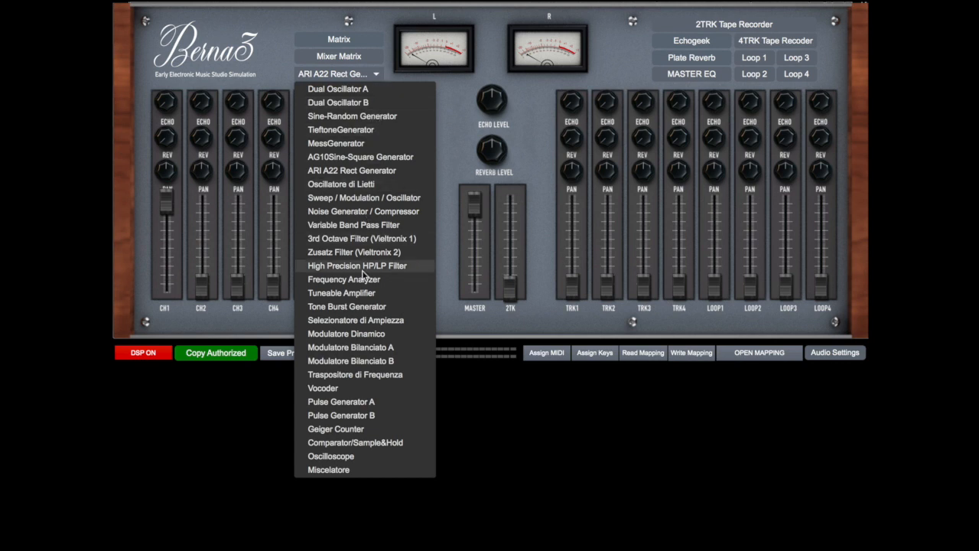
{"action": "left_click", "coordinate": [383, 305]}
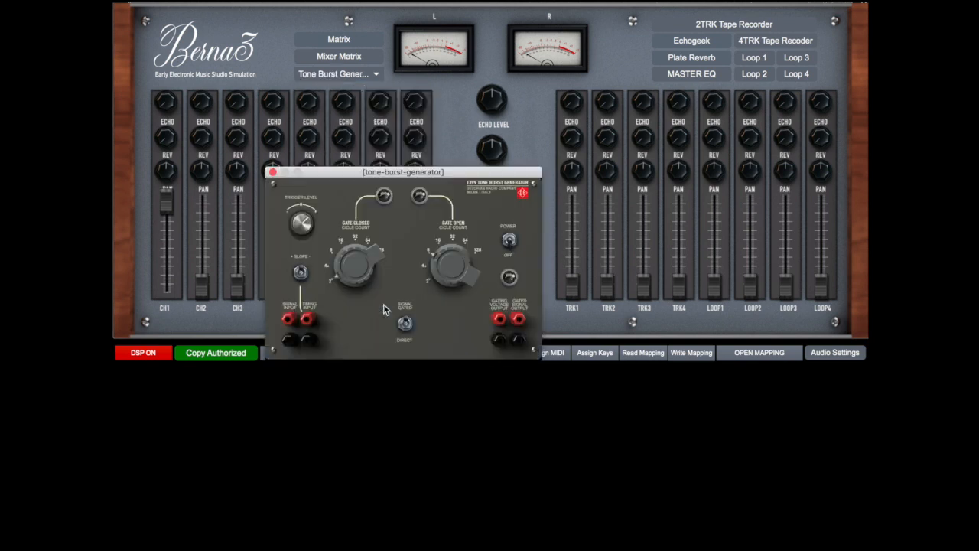
{"action": "left_click", "coordinate": [359, 75]}
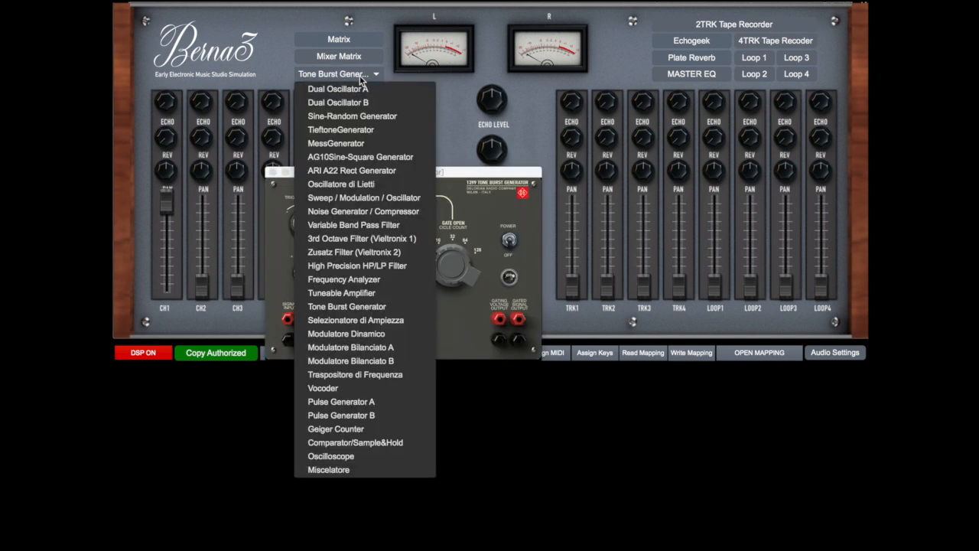
{"action": "left_click", "coordinate": [377, 324]}
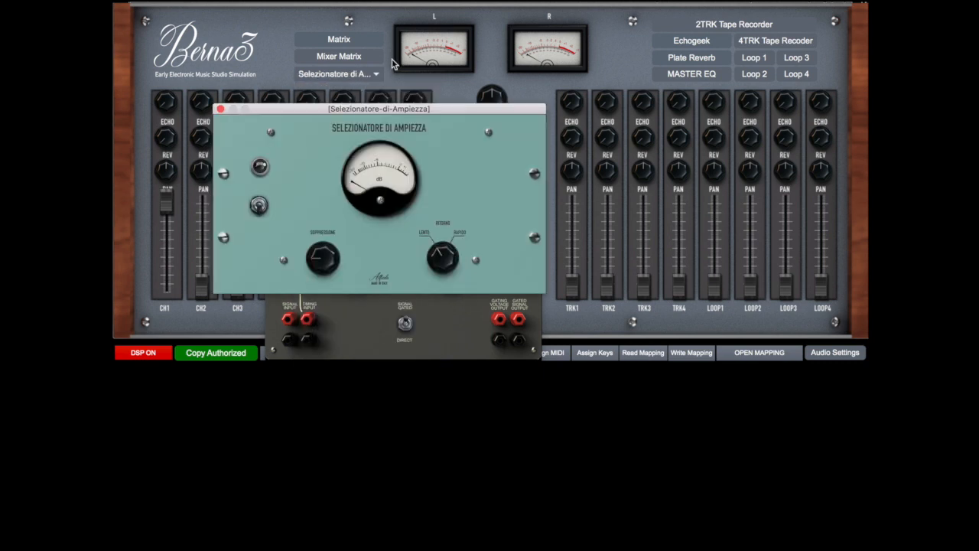
{"action": "left_click", "coordinate": [362, 76]}
{"action": "left_click", "coordinate": [376, 333]}
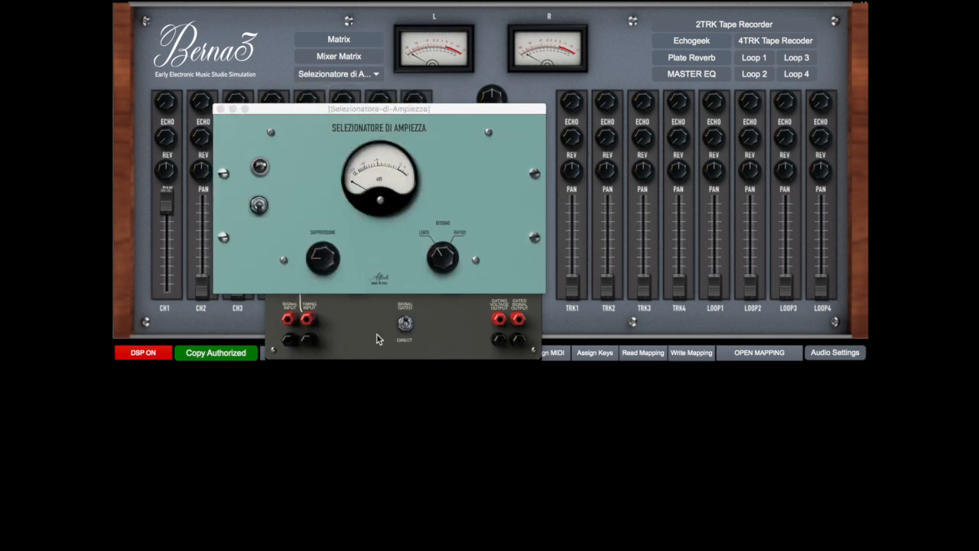
{"action": "left_click_drag", "start_coordinate": [406, 98], "coordinate": [545, 161]}
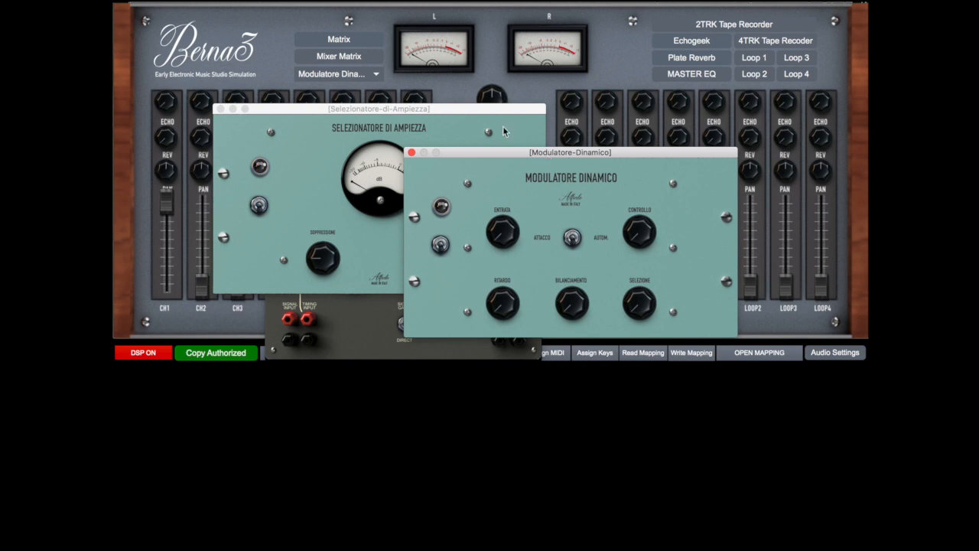
Open Modulatore Bilanciato A and Dual Oscillator B, and move both windows clear of the module selector
{"action": "left_click", "coordinate": [368, 77]}
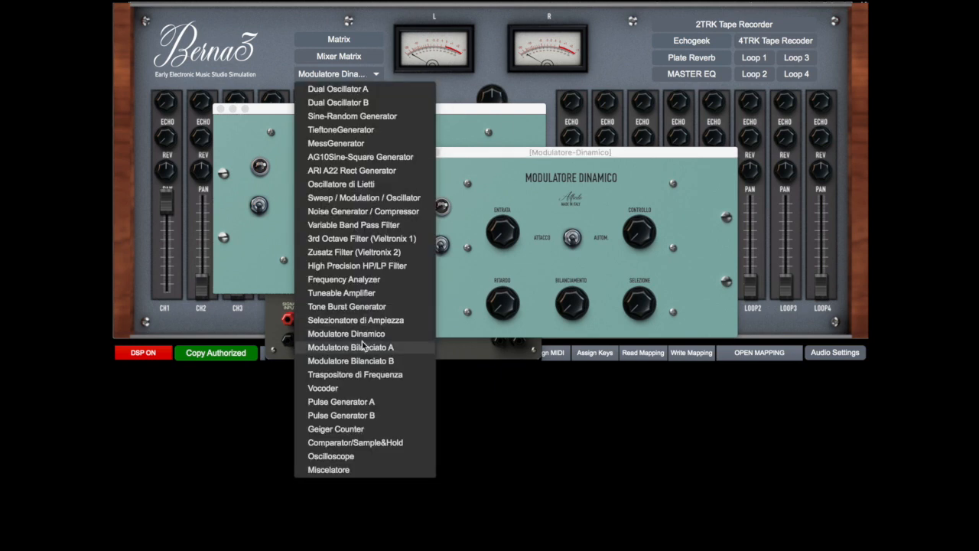
{"action": "left_click", "coordinate": [364, 348]}
{"action": "left_click_drag", "start_coordinate": [349, 71], "coordinate": [479, 175]}
{"action": "left_click", "coordinate": [364, 76]}
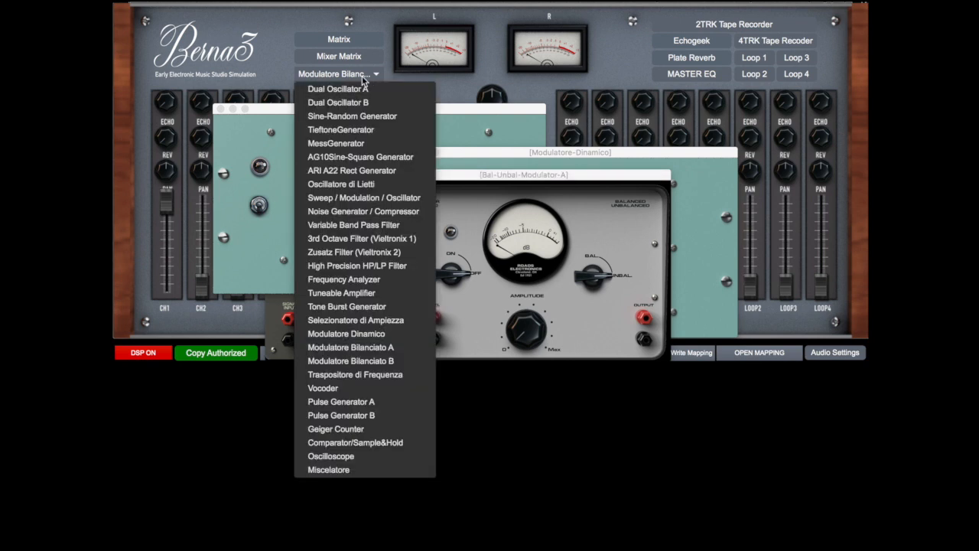
{"action": "left_click", "coordinate": [368, 105]}
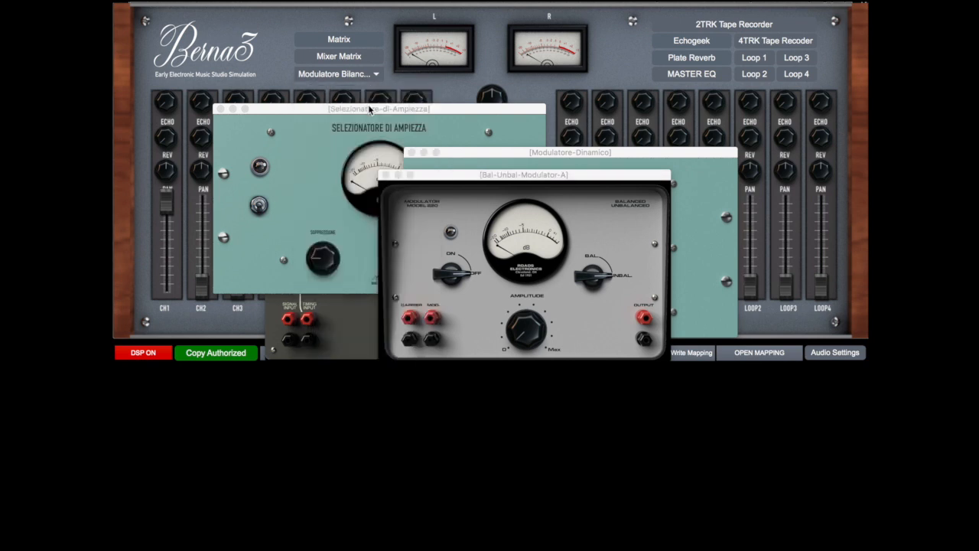
{"action": "left_click_drag", "start_coordinate": [379, 17], "coordinate": [756, 99]}
Open the TieftoneGenerator, power it off, and close its window
{"action": "left_click", "coordinate": [369, 79]}
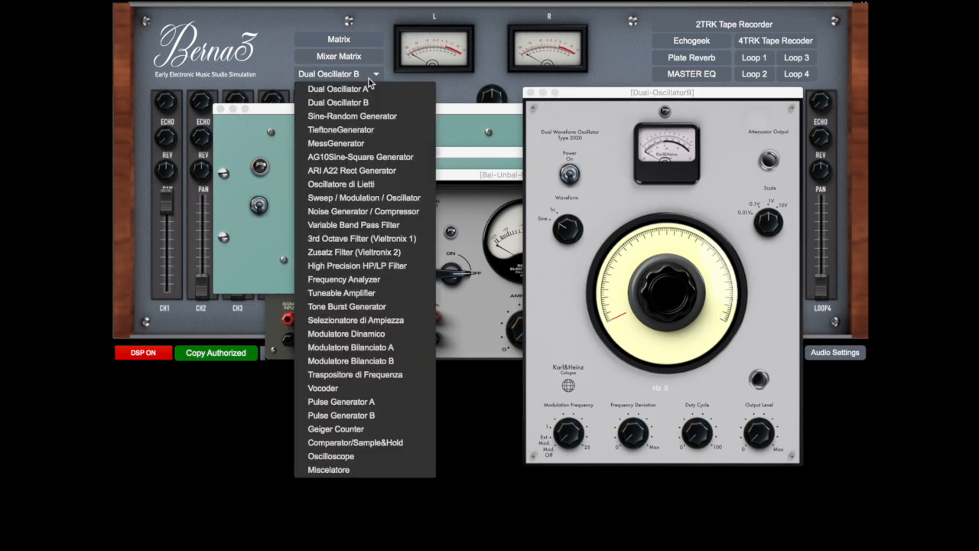
{"action": "left_click", "coordinate": [366, 135]}
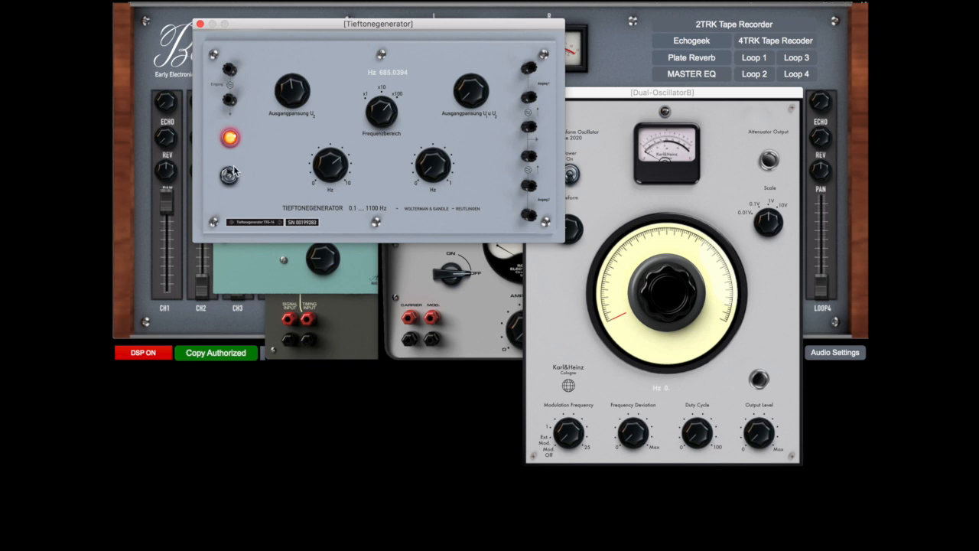
{"action": "left_click", "coordinate": [233, 171]}
{"action": "left_click", "coordinate": [200, 24]}
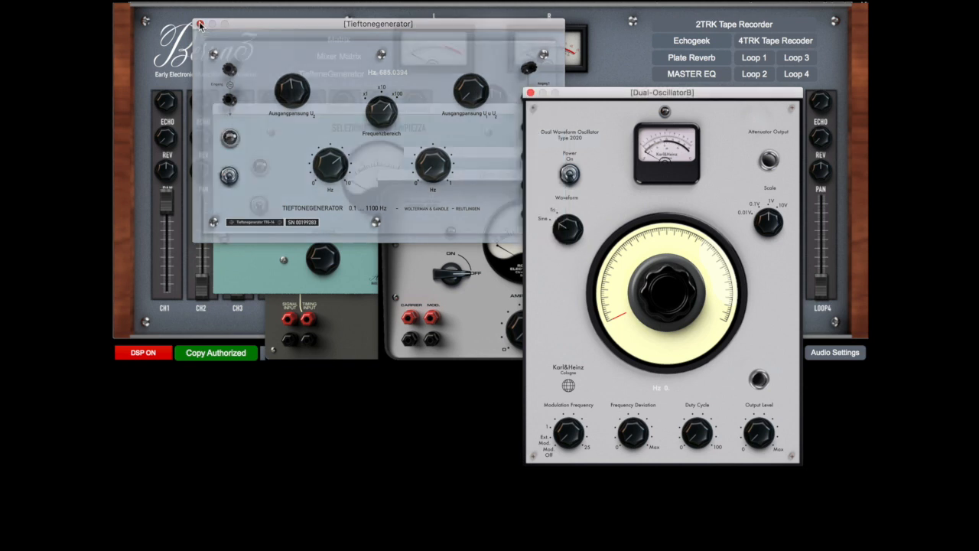
Open the Miscelatore and move its window below the module selector
{"action": "left_click", "coordinate": [361, 77]}
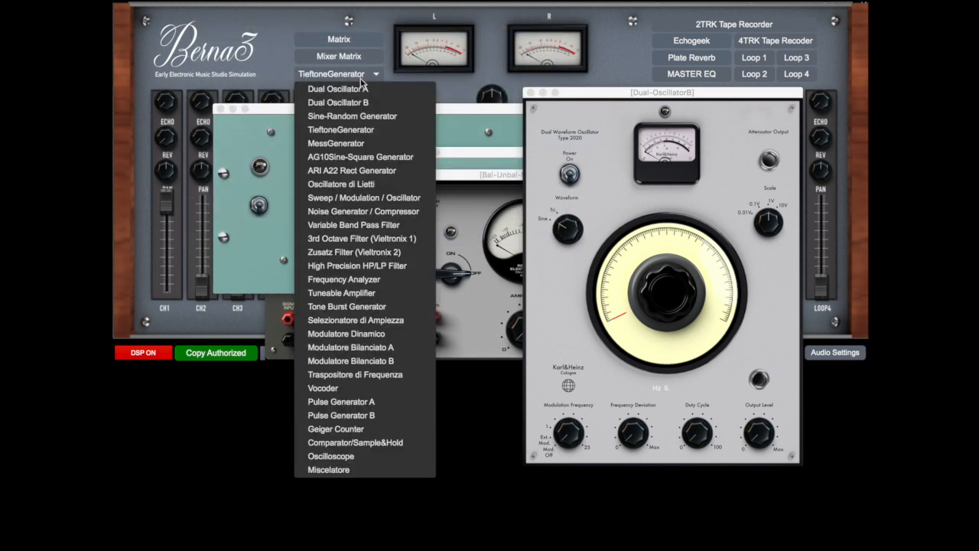
{"action": "left_click", "coordinate": [354, 470]}
{"action": "left_click_drag", "start_coordinate": [506, 90], "coordinate": [298, 263]}
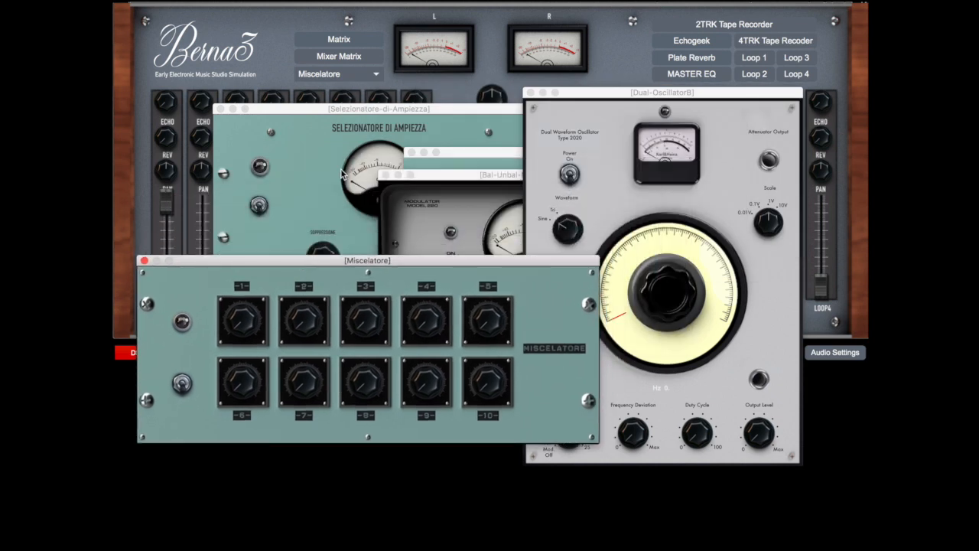
Close all open module windows, from Modulatore Bilanciato A through the Tone Burst Generator, leaving only the main mixer
{"action": "left_click", "coordinate": [385, 175]}
{"action": "left_click", "coordinate": [412, 154]}
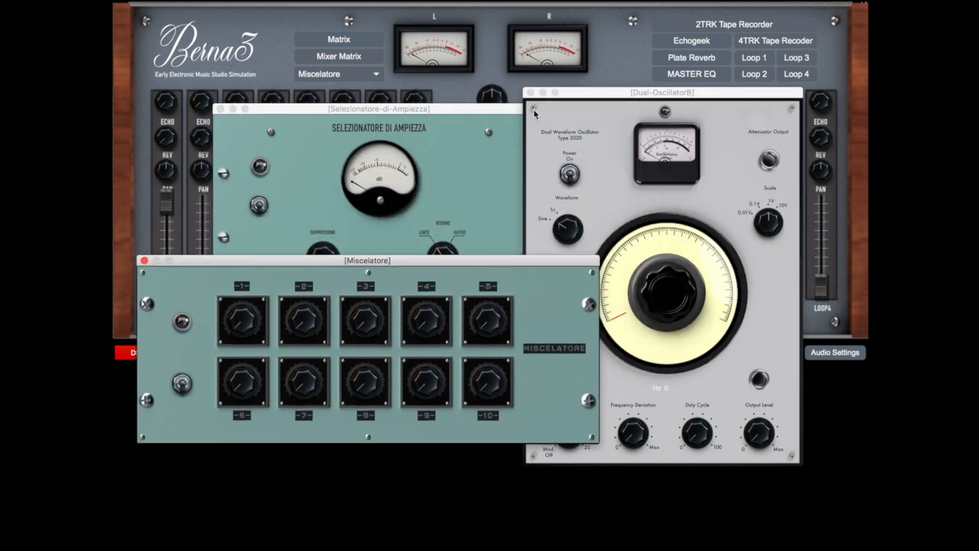
{"action": "left_click", "coordinate": [530, 92]}
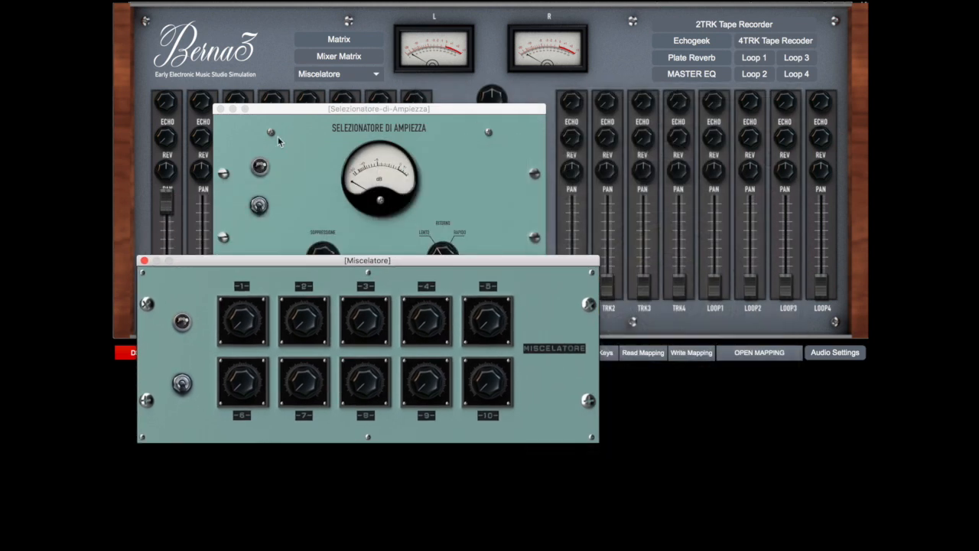
{"action": "left_click", "coordinate": [220, 109]}
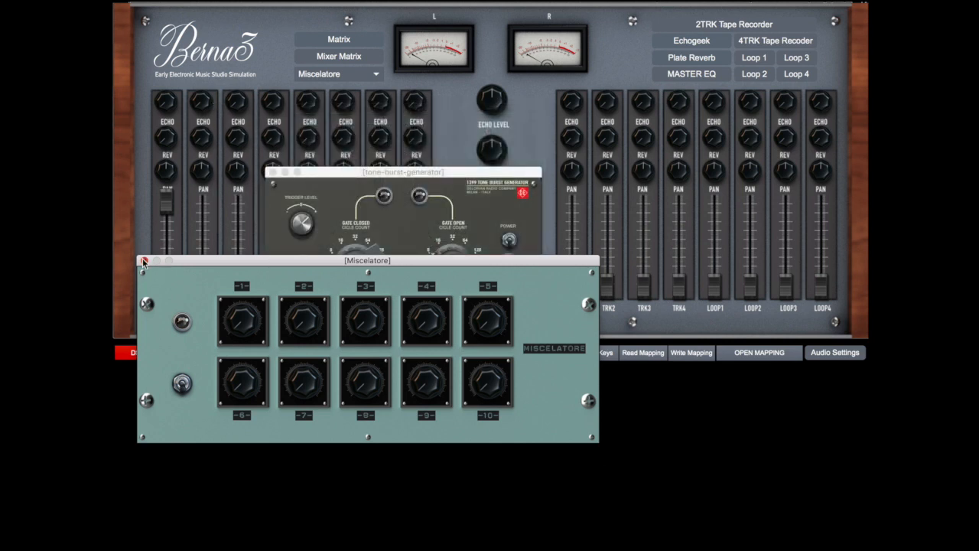
{"action": "left_click", "coordinate": [144, 262]}
{"action": "left_click", "coordinate": [273, 173]}
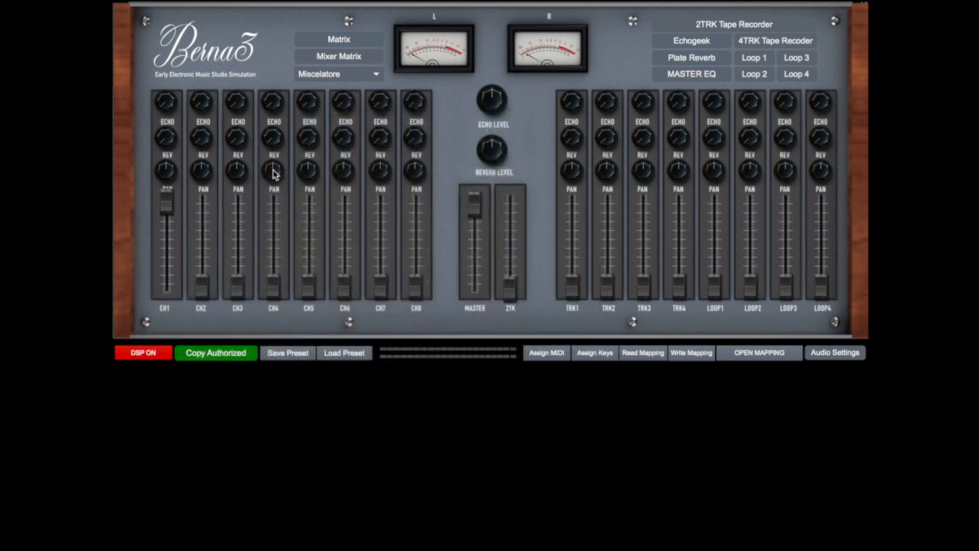